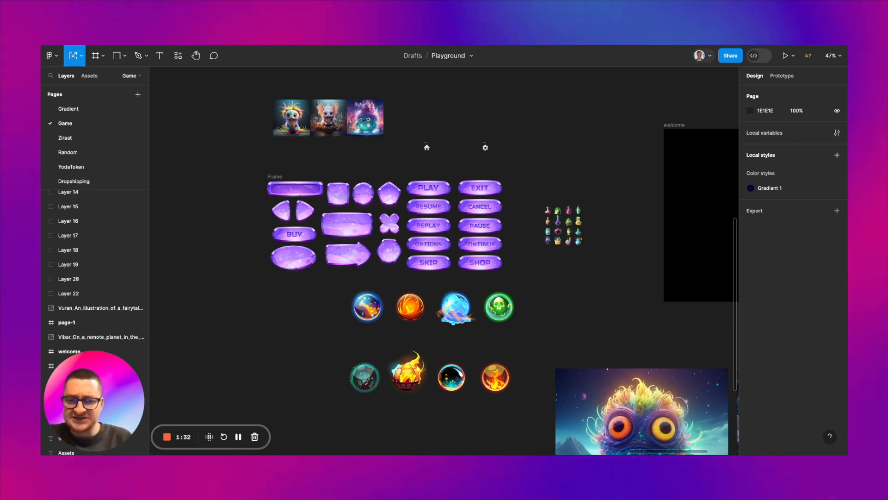
# Step: Look over the character images, purple buttons, orbs, potion icons and background illustrations, plus the empty welcome and page-1 frames
pyautogui.hscroll(2, 347, 184)
pyautogui.scroll(-1, 347, 183)
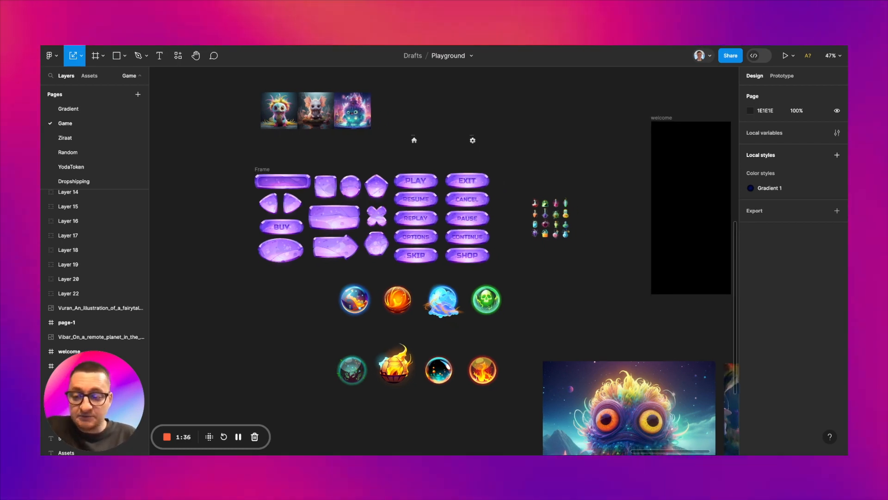
pyautogui.scroll(-5, 471, 255)
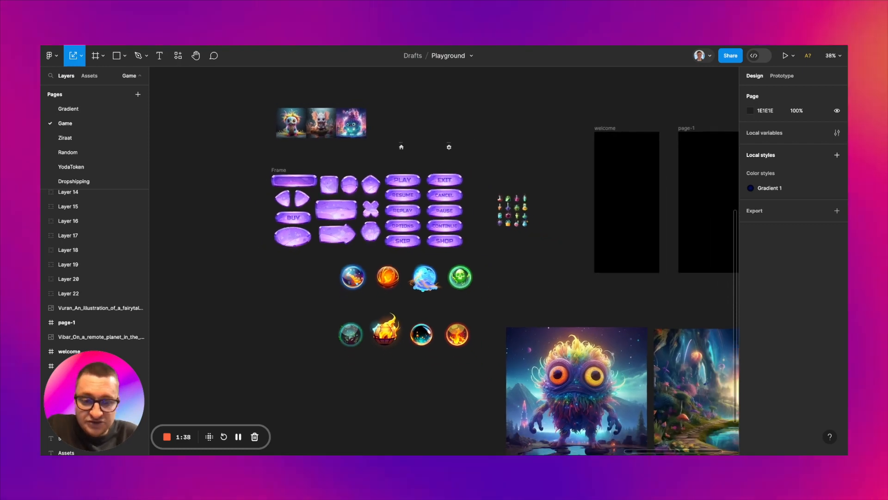
pyautogui.scroll(3, 481, 266)
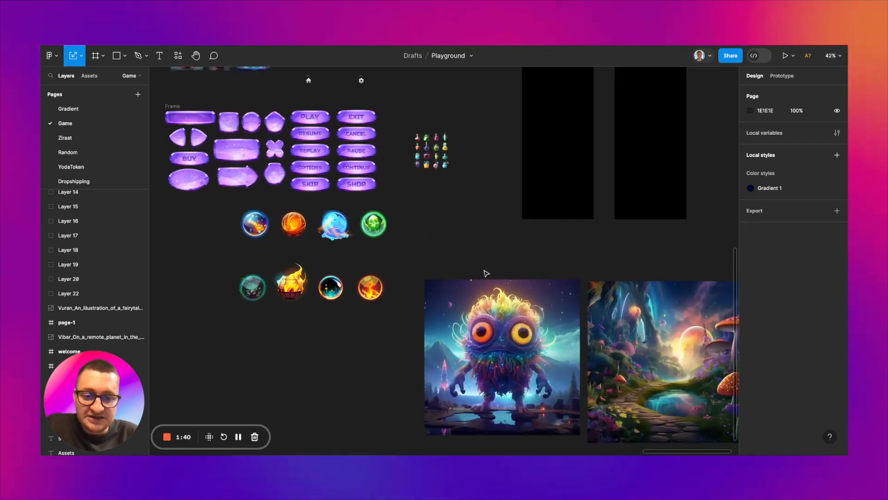
pyautogui.click(507, 310)
pyautogui.scroll(-1, 507, 309)
pyautogui.scroll(-1, 506, 310)
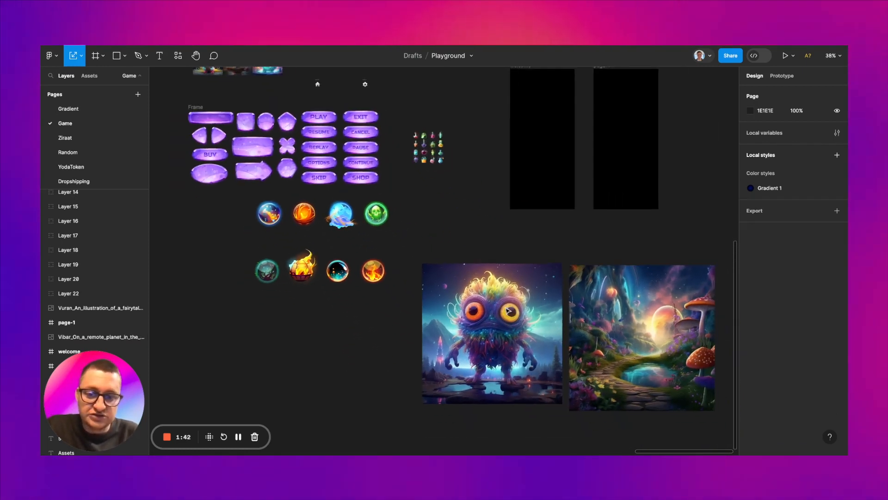
pyautogui.scroll(2, 507, 310)
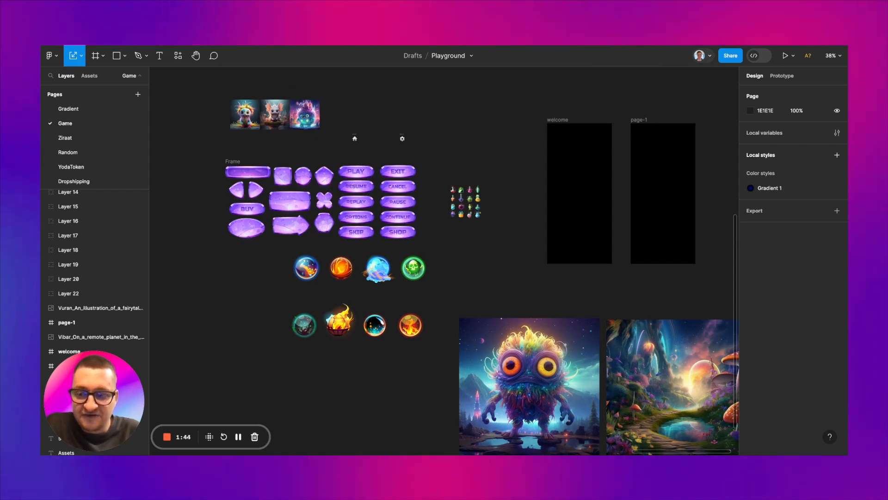
pyautogui.scroll(2, 454, 290)
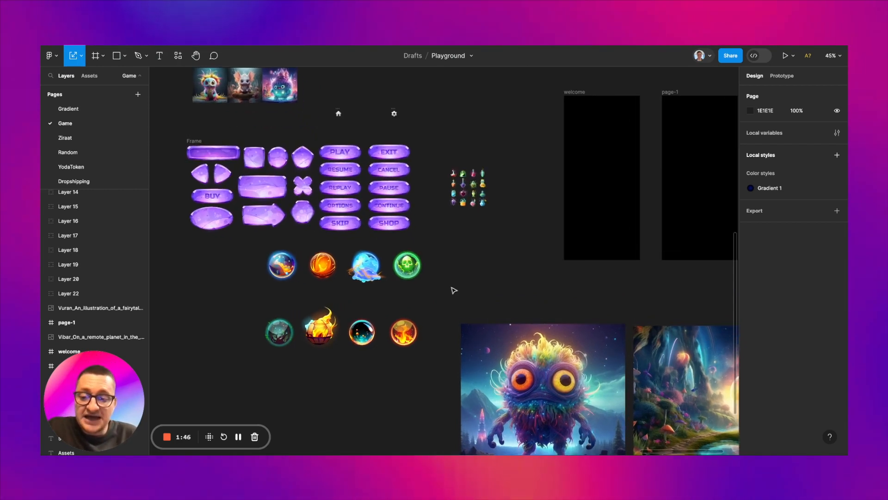
pyautogui.scroll(-2, 453, 290)
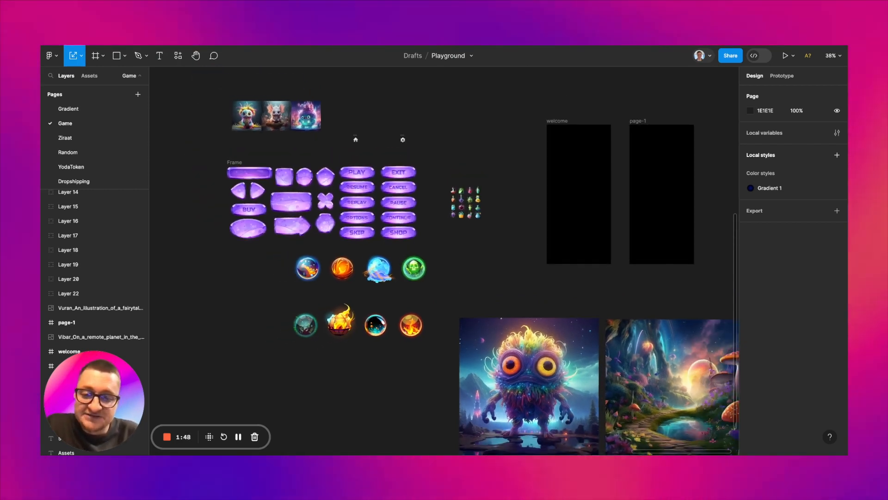
pyautogui.scroll(5, 406, 189)
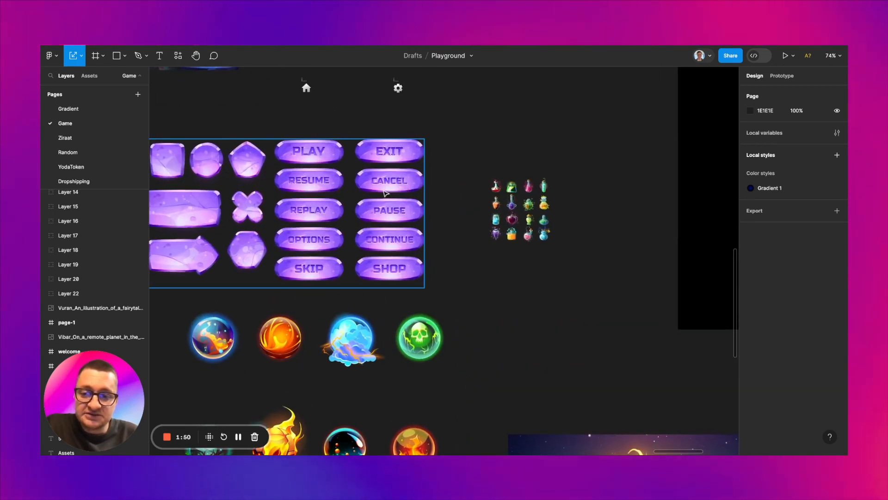
pyautogui.scroll(-2, 385, 192)
pyautogui.hscroll(1, 382, 193)
pyautogui.scroll(4, 438, 201)
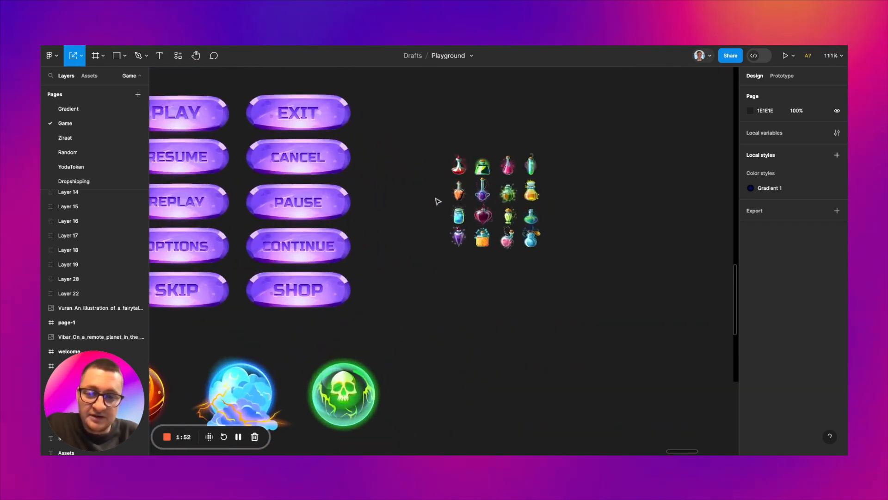
pyautogui.scroll(-6, 438, 201)
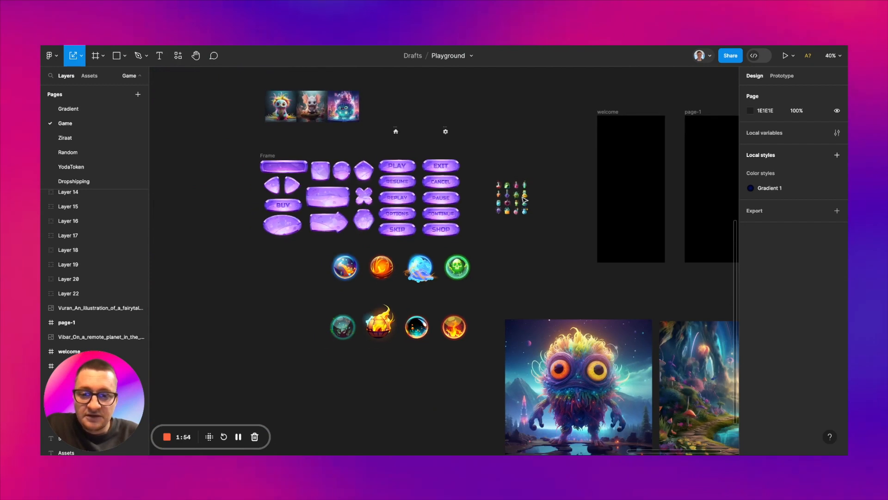
pyautogui.hscroll(2, 437, 271)
pyautogui.hscroll(1, 407, 280)
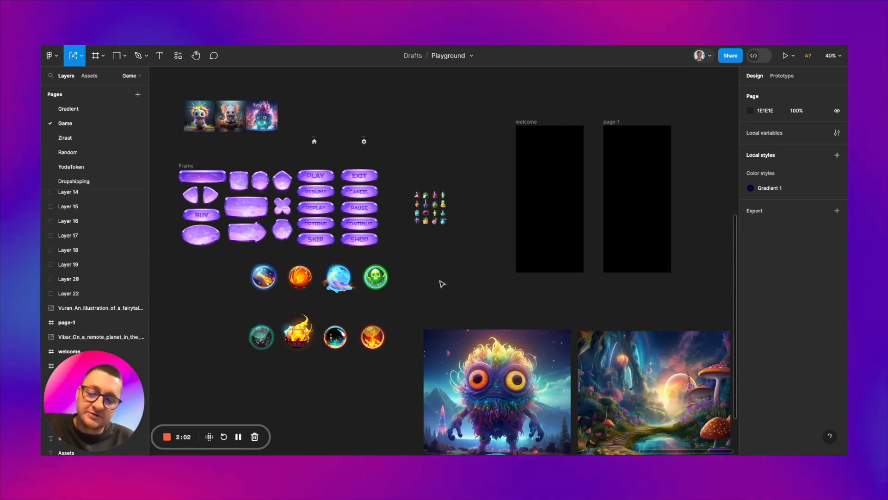
pyautogui.scroll(-2, 437, 275)
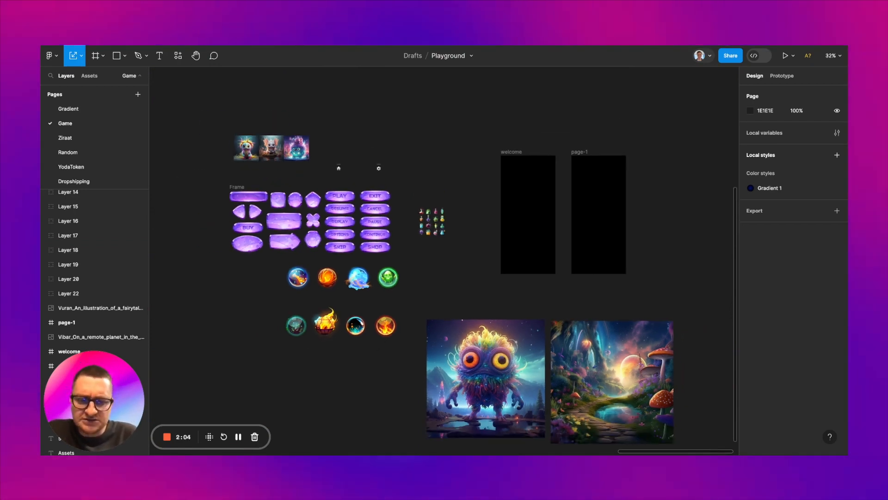
pyautogui.scroll(1, 435, 274)
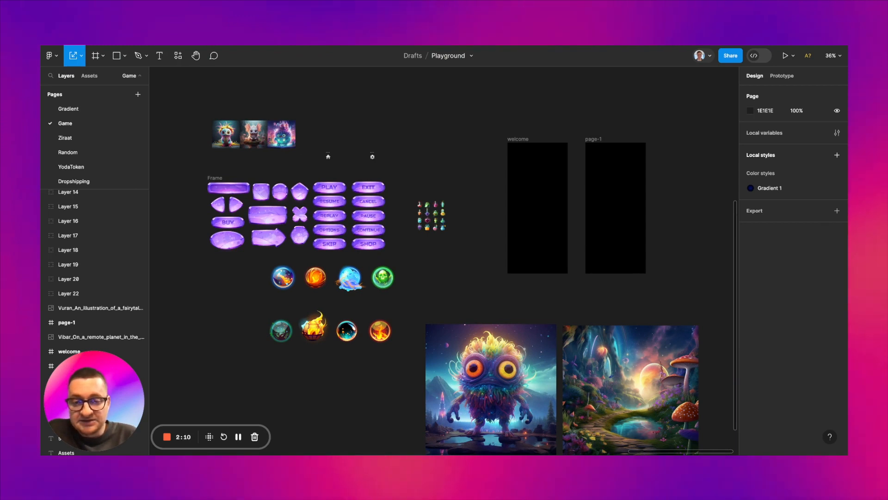
pyautogui.hscroll(3, 507, 198)
pyautogui.scroll(5, 507, 198)
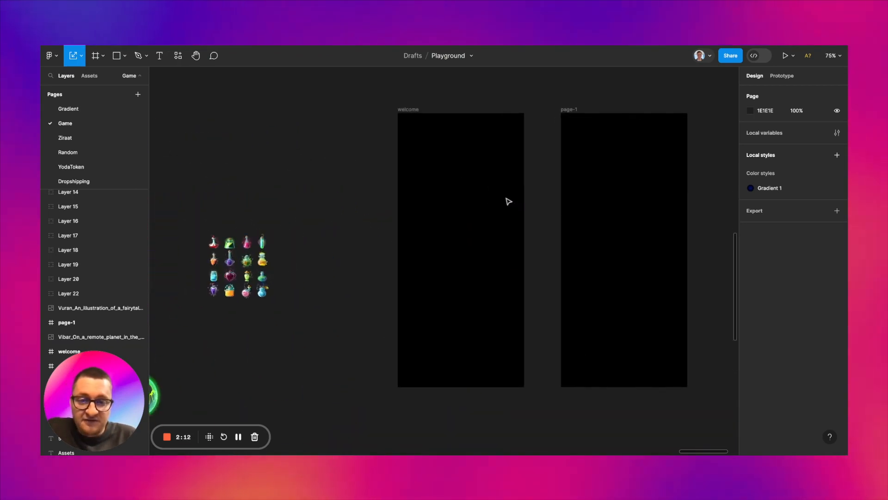
pyautogui.hscroll(2, 507, 198)
pyautogui.scroll(-1, 492, 194)
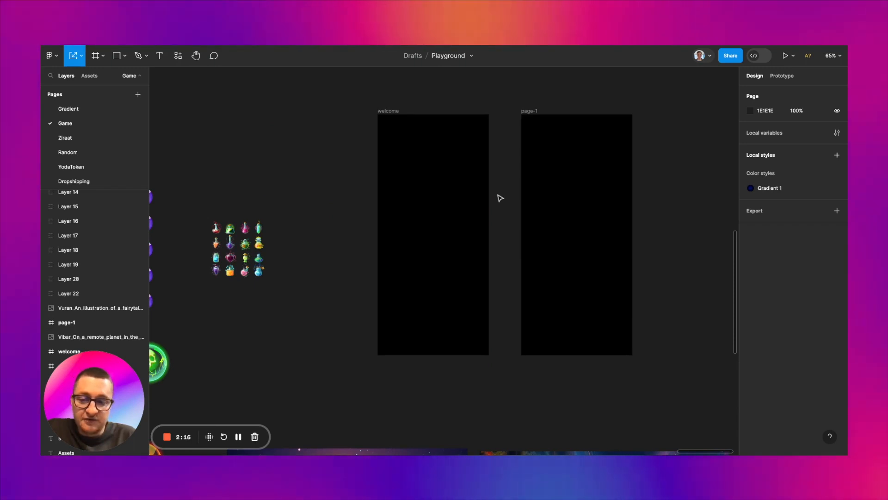
pyautogui.scroll(-1, 495, 192)
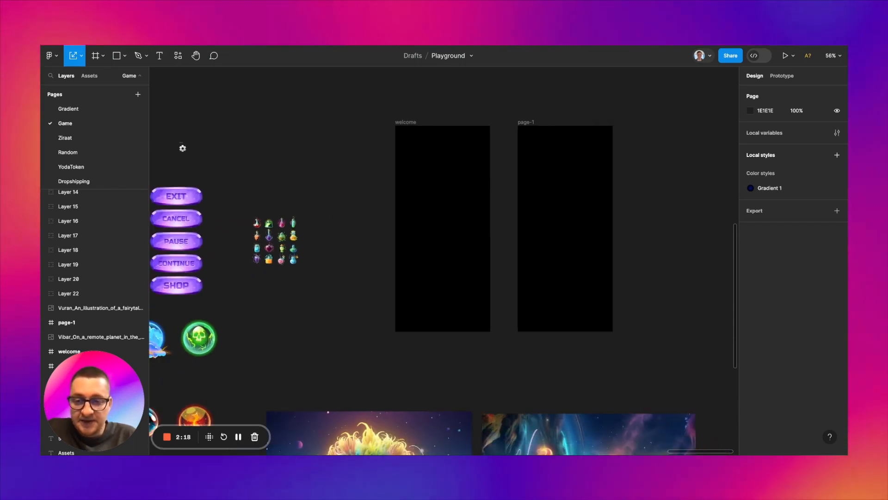
pyautogui.scroll(-1, 495, 193)
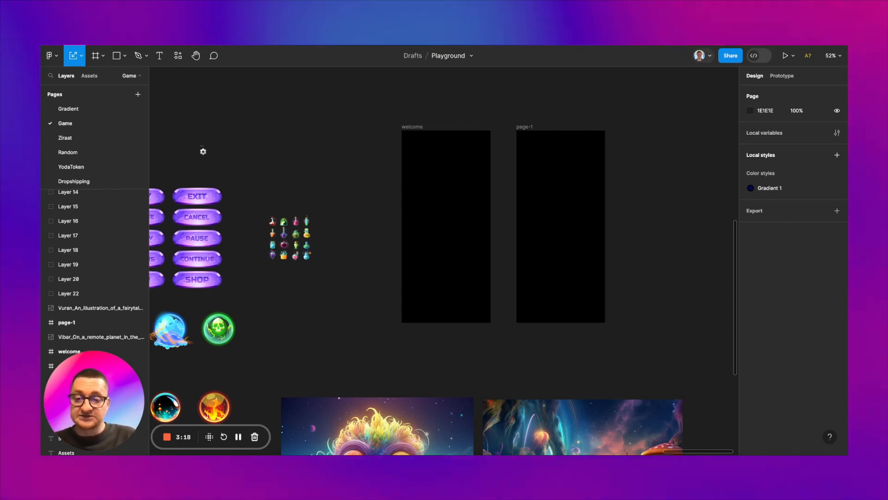
# Step: Place the big-eyed monster image inside the welcome frame so it fills the screen
pyautogui.hscroll(-3, 444, 259)
pyautogui.hscroll(-2, 393, 182)
pyautogui.scroll(1, 393, 182)
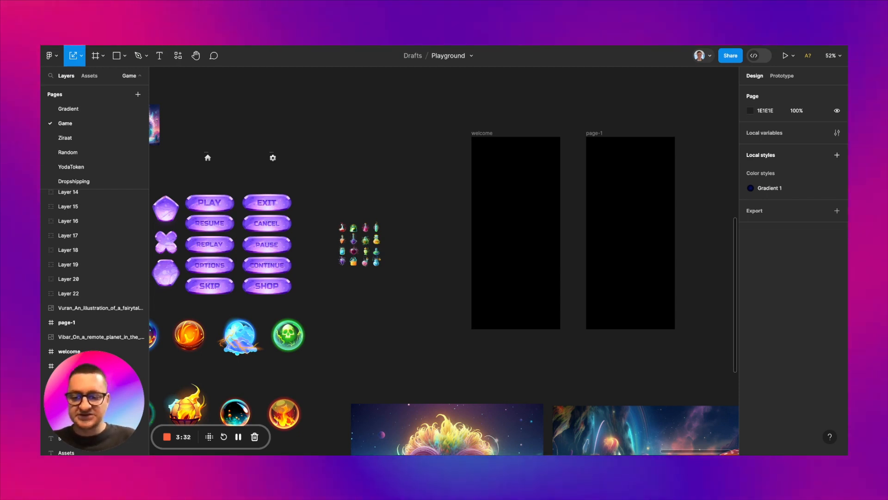
pyautogui.hscroll(-1, 382, 178)
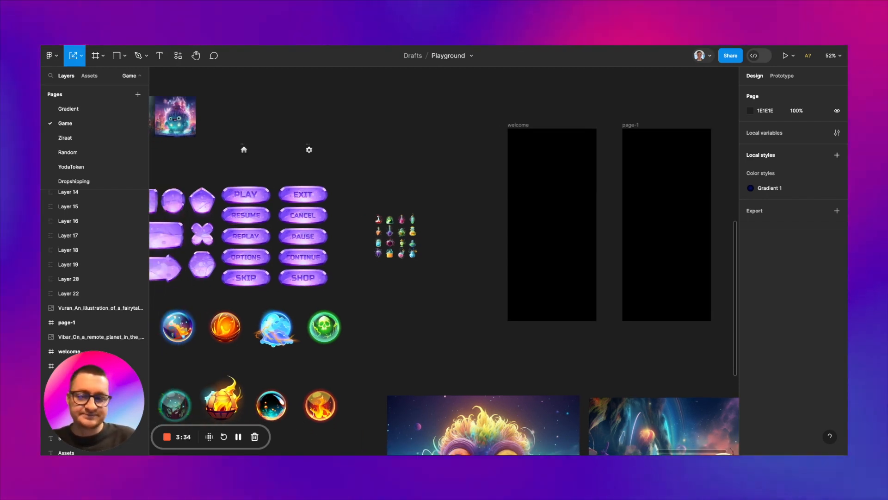
pyautogui.scroll(-1, 382, 178)
pyautogui.scroll(-2, 382, 175)
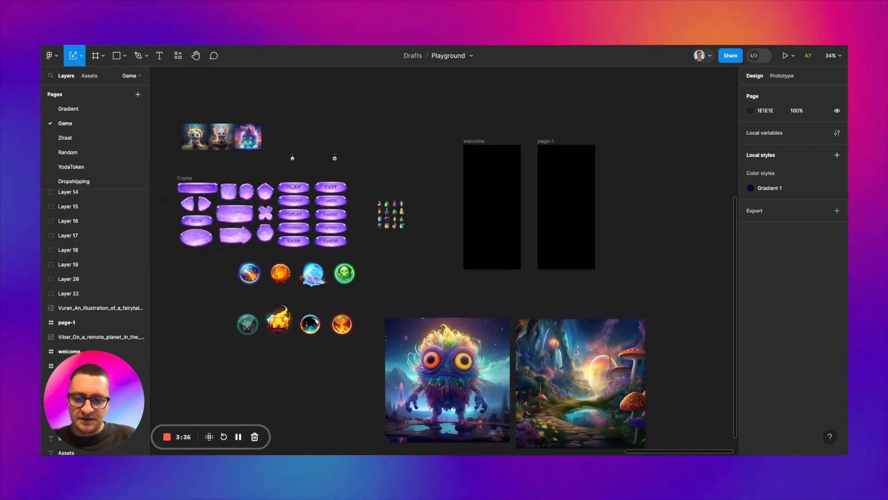
pyautogui.click(453, 356)
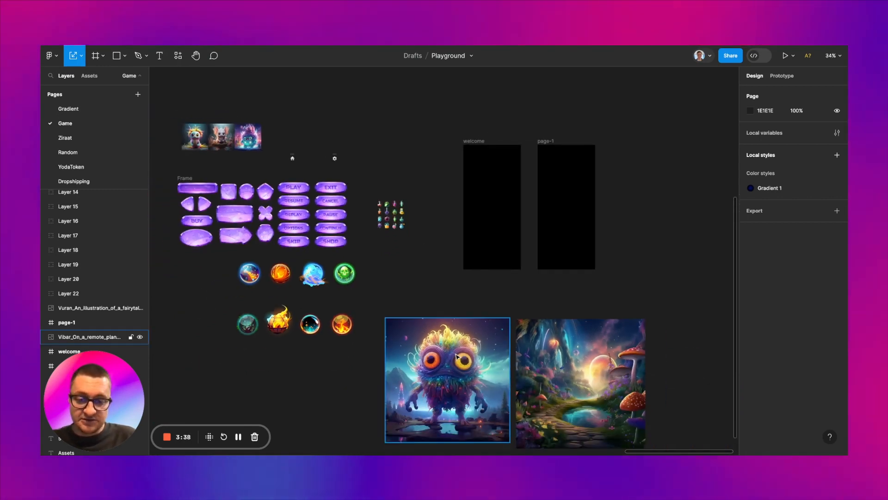
pyautogui.moveTo(455, 362); pyautogui.dragTo(501, 185)
pyautogui.scroll(3, 497, 198)
pyautogui.click(497, 83)
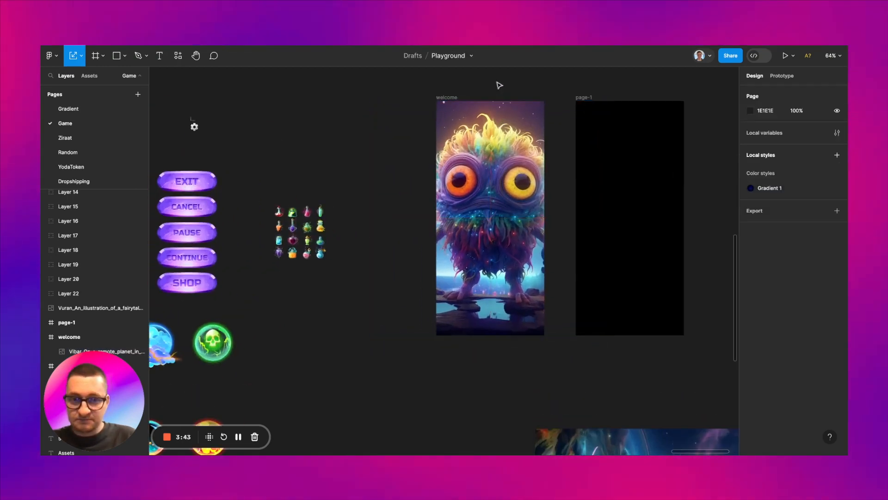
# Step: Scale the monster image in the welcome frame up to 821 × 821, keeping its lower edge in place
pyautogui.scroll(2, 494, 123)
pyautogui.click(495, 121)
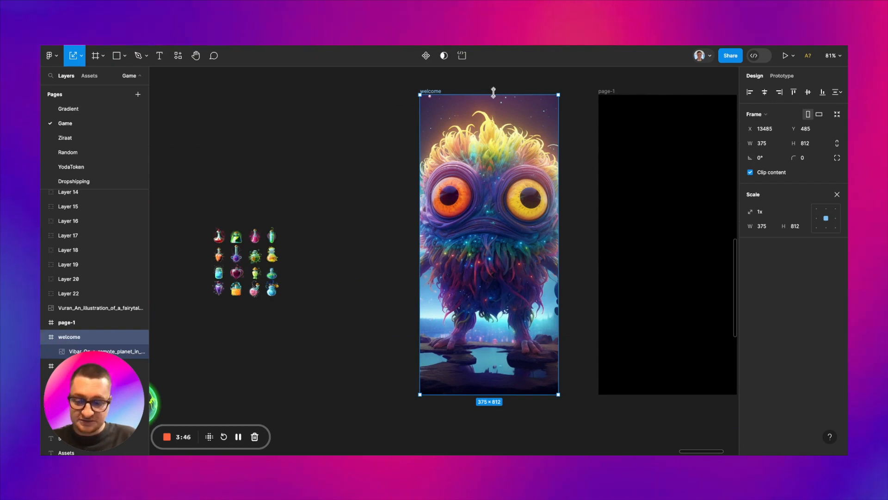
pyautogui.moveTo(494, 94)
pyautogui.mouseDown()
pyautogui.moveTo(493, 87)
pyautogui.moveTo(495, 95)
pyautogui.mouseUp()
pyautogui.hotkey('ctrl', 'z')
pyautogui.click(498, 106)
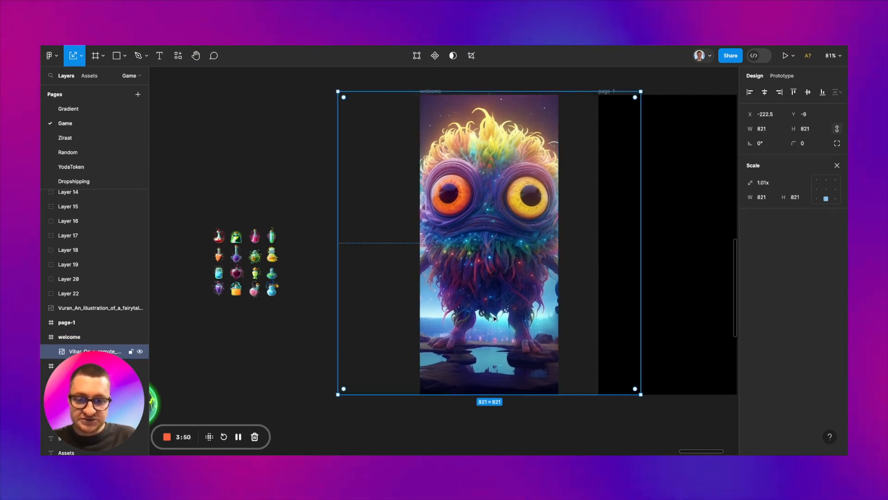
pyautogui.scroll(-3, 486, 392)
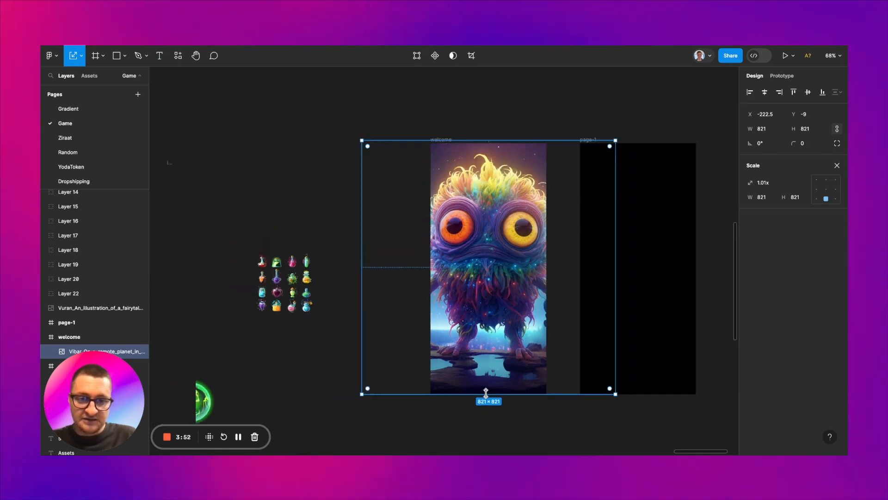
pyautogui.click(634, 404)
# Step: Place the fairytale landscape illustration inside the page-1 frame at X -244, Y -24 so it covers the whole frame
pyautogui.scroll(-3, 633, 403)
pyautogui.hscroll(2, 634, 404)
pyautogui.scroll(-5, 633, 404)
pyautogui.moveTo(596, 424); pyautogui.dragTo(554, 189)
pyautogui.scroll(5, 574, 253)
pyautogui.hscroll(1, 574, 252)
pyautogui.moveTo(551, 267); pyautogui.dragTo(542, 200)
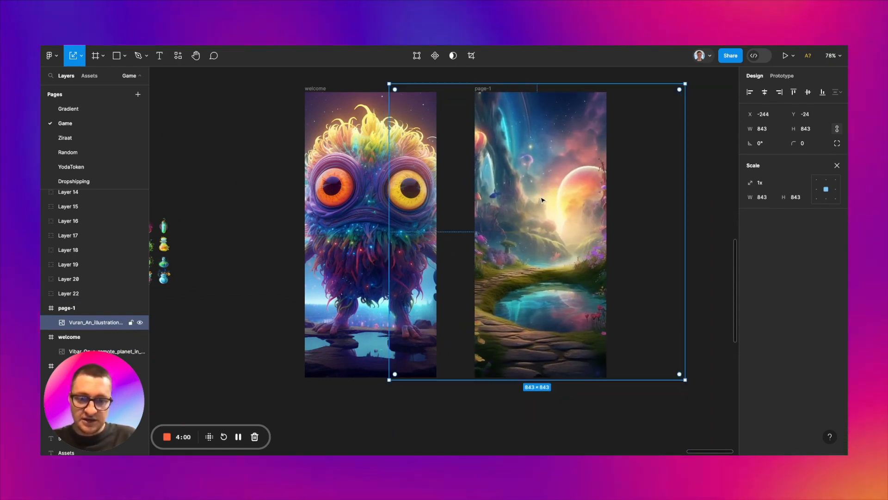
pyautogui.scroll(1, 542, 200)
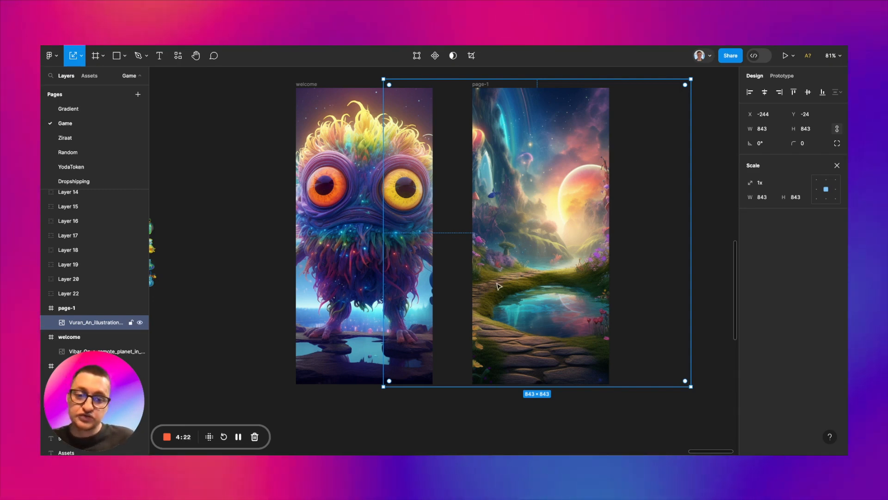
pyautogui.scroll(-4, 526, 213)
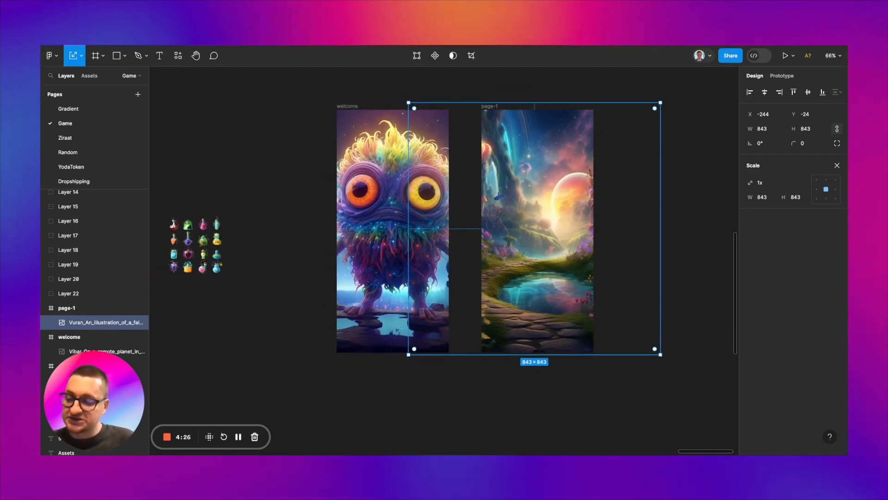
pyautogui.click(272, 394)
# Step: Place the purple square button from the button set on the empty canvas above the potion icons, outside its frame
pyautogui.hscroll(-10, 271, 394)
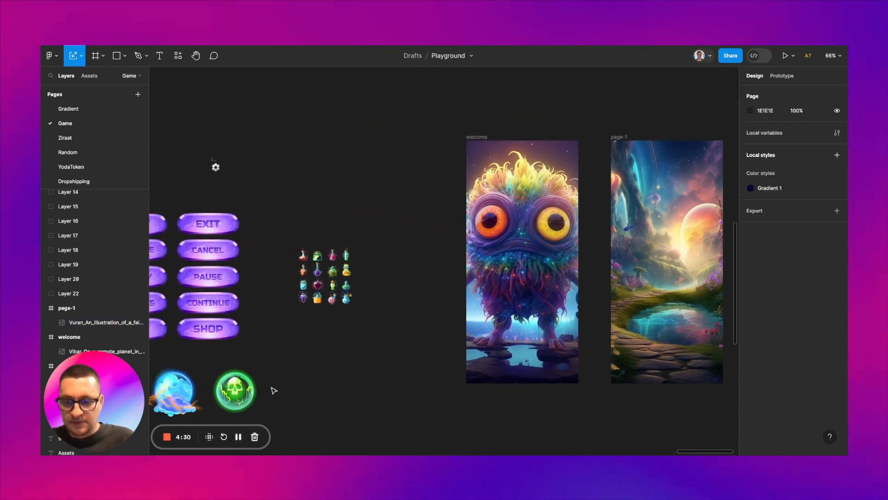
pyautogui.hscroll(-4, 271, 390)
pyautogui.scroll(-2, 271, 390)
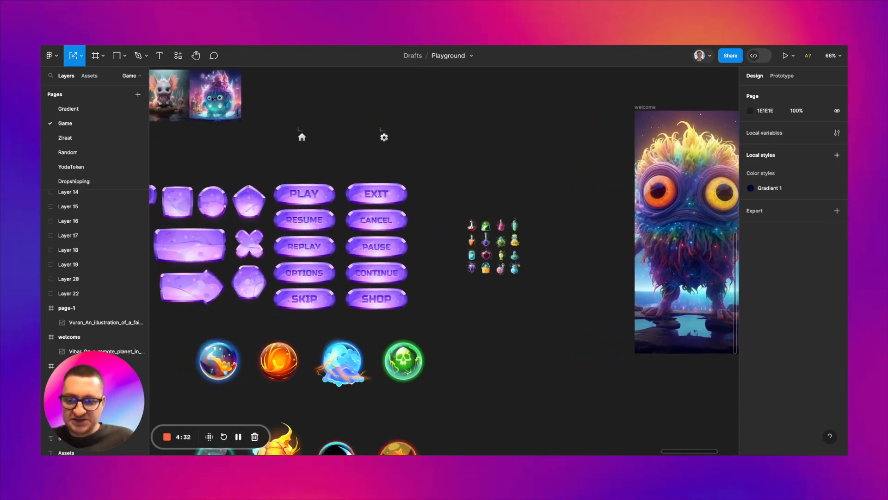
pyautogui.scroll(-1, 271, 390)
pyautogui.hscroll(-4, 271, 390)
pyautogui.scroll(-1, 271, 390)
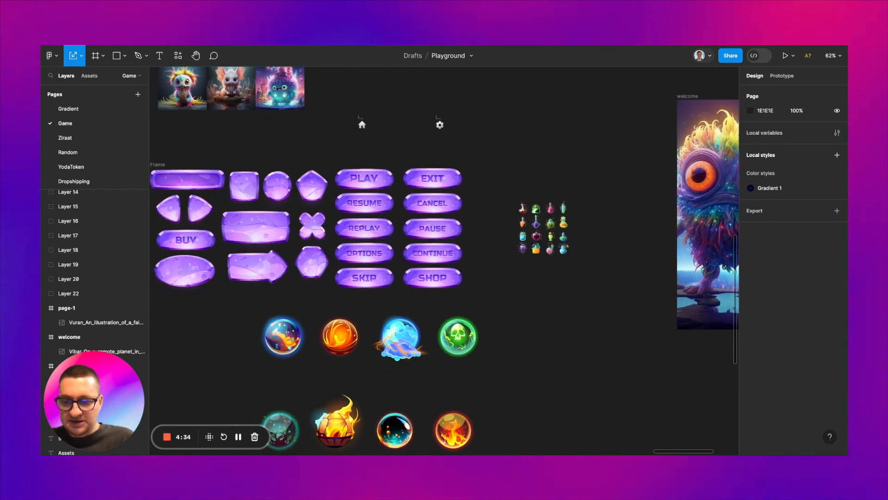
pyautogui.scroll(-1, 271, 390)
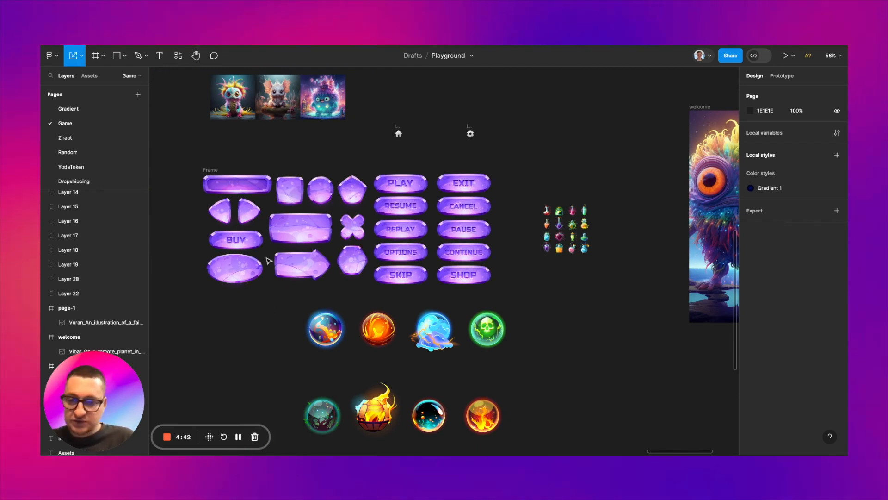
pyautogui.click(285, 211)
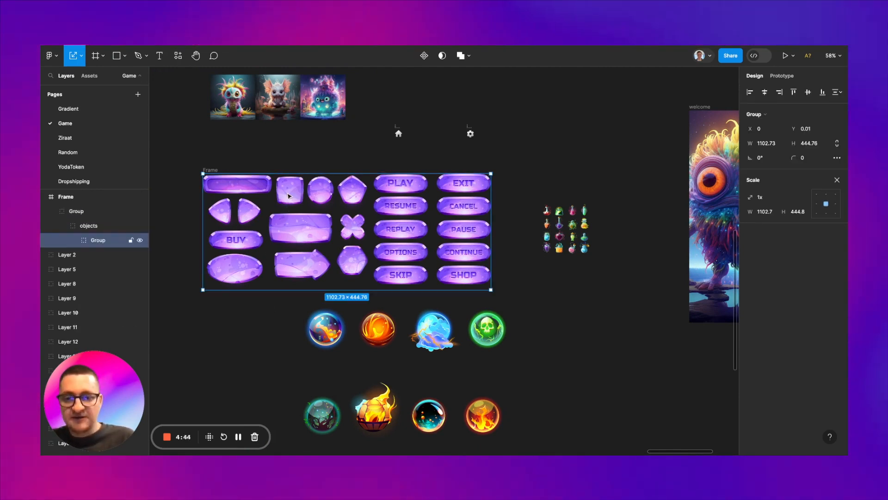
pyautogui.click(288, 196)
pyautogui.moveTo(289, 195); pyautogui.dragTo(547, 162)
pyautogui.scroll(5, 546, 163)
pyautogui.hscroll(2, 546, 163)
pyautogui.scroll(-5, 470, 121)
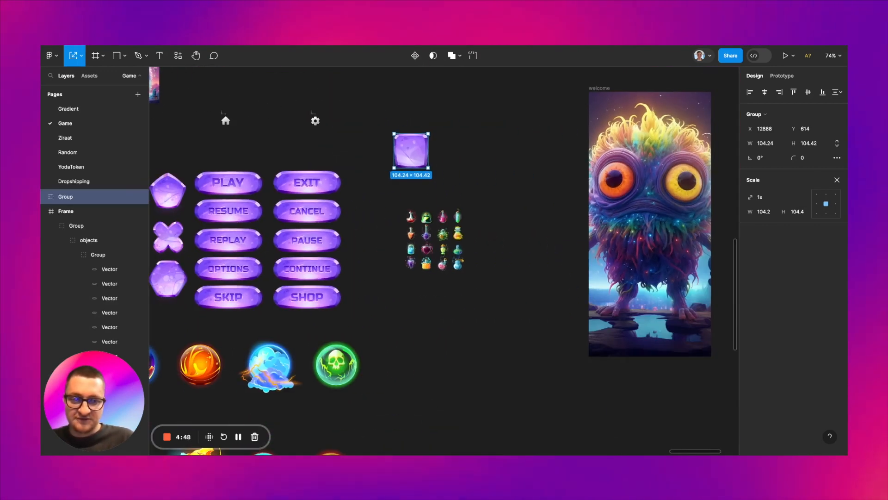
pyautogui.scroll(3, 469, 121)
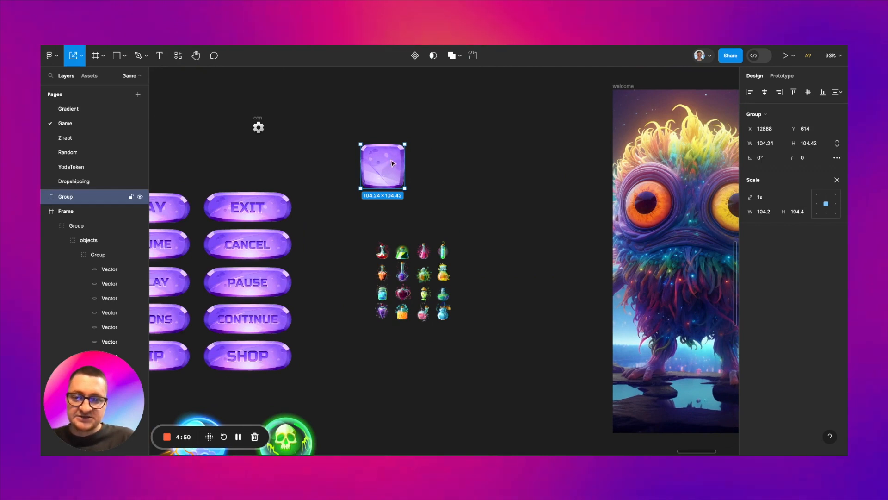
# Step: Move the purple square button into the upper-left area of the page-1 frame, at X 22, Y 158
pyautogui.moveTo(389, 166); pyautogui.dragTo(454, 174)
pyautogui.scroll(3, 458, 174)
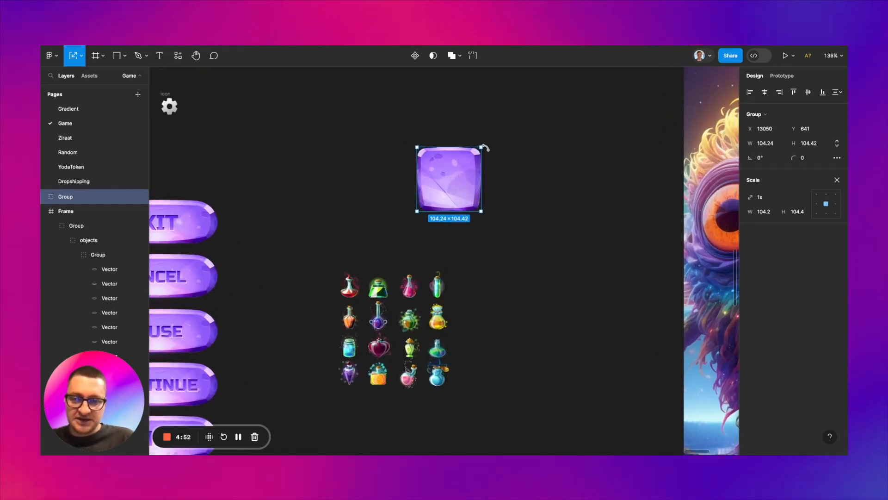
pyautogui.scroll(-4, 484, 148)
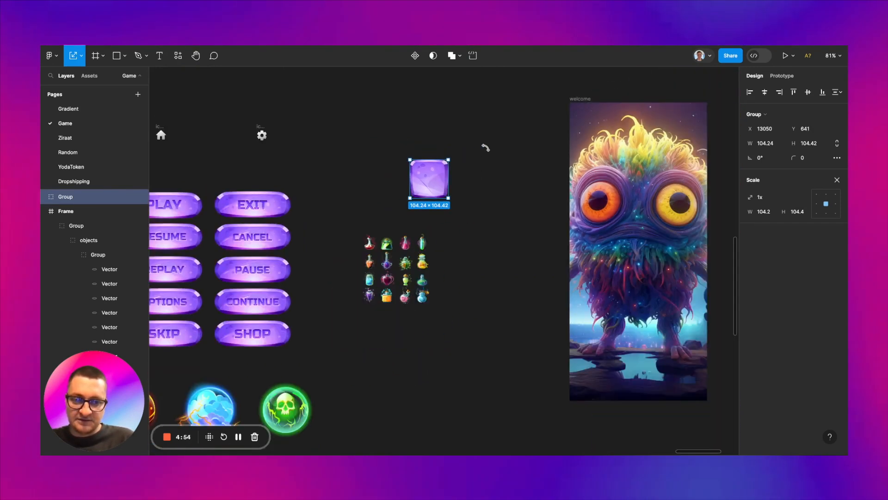
pyautogui.hscroll(6, 486, 147)
pyautogui.scroll(-3, 486, 148)
pyautogui.hscroll(-1, 486, 148)
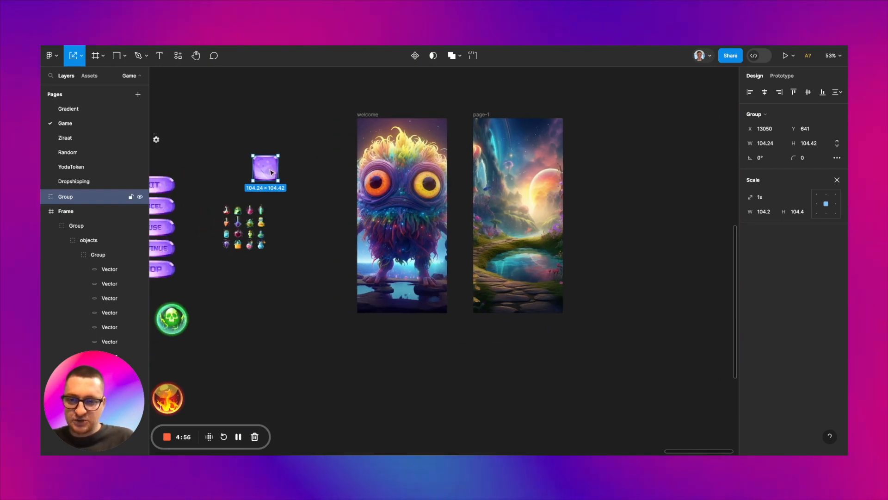
pyautogui.moveTo(270, 171); pyautogui.dragTo(497, 173)
pyautogui.scroll(5, 498, 173)
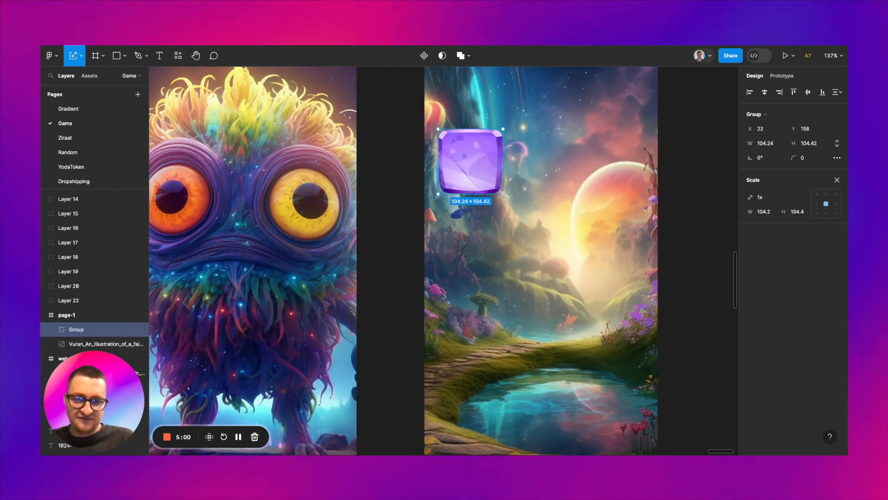
# Step: Scale the purple square in page-1 down to 76 × 76.13, keeping its upper-left corner fixed
pyautogui.moveTo(504, 195); pyautogui.dragTo(491, 182)
pyautogui.hscroll(2, 487, 174)
pyautogui.scroll(1, 487, 173)
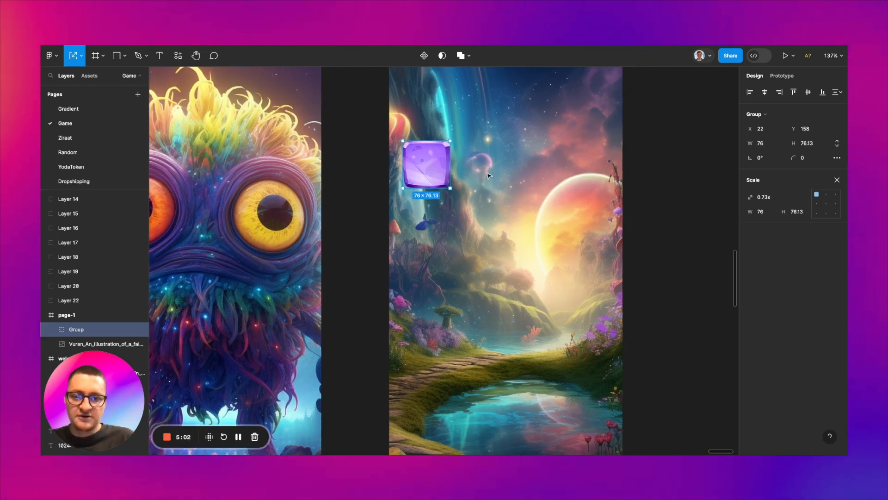
# Step: Duplicate the purple square into a row of four across page-1 and scale the row until each square is 67.99 × 68.11
pyautogui.moveTo(426, 169); pyautogui.dragTo(555, 168)
pyautogui.hotkey('ctrl', 'd')
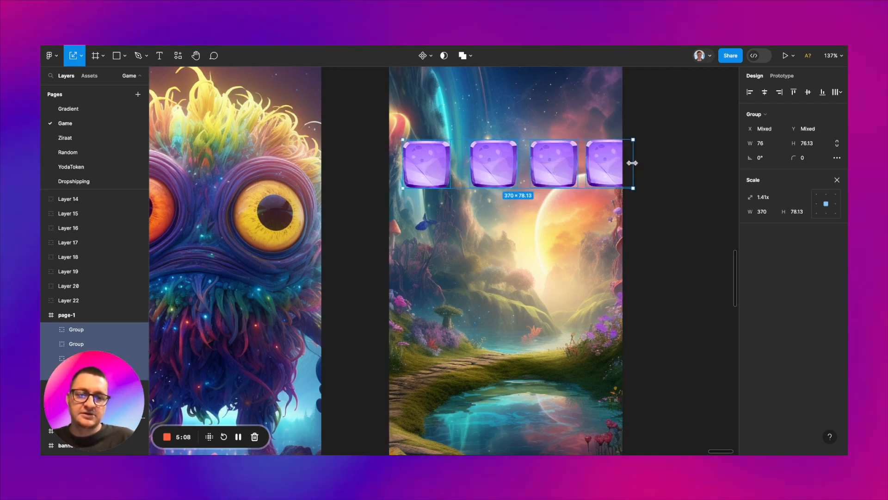
pyautogui.moveTo(632, 163); pyautogui.dragTo(609, 164)
pyautogui.click(582, 175)
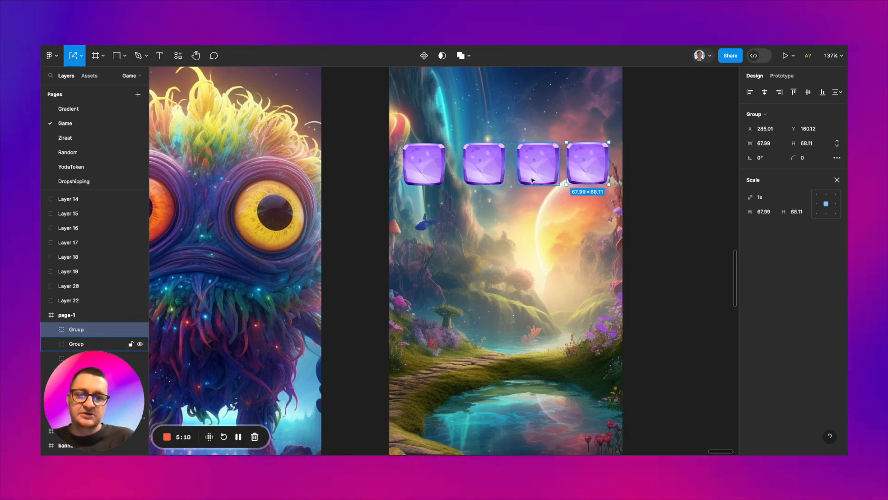
# Step: Shift the second purple square of the row closer to the first, to X 110, Y 161
pyautogui.click(487, 175)
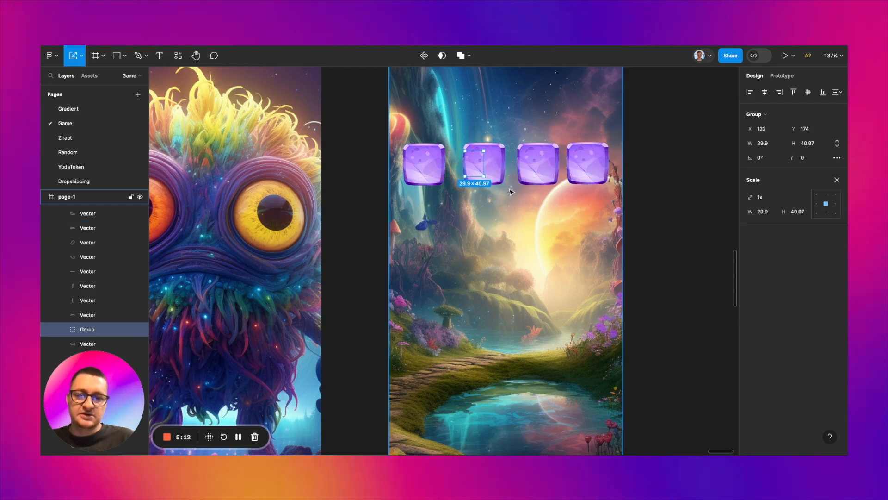
pyautogui.moveTo(495, 170); pyautogui.dragTo(489, 170)
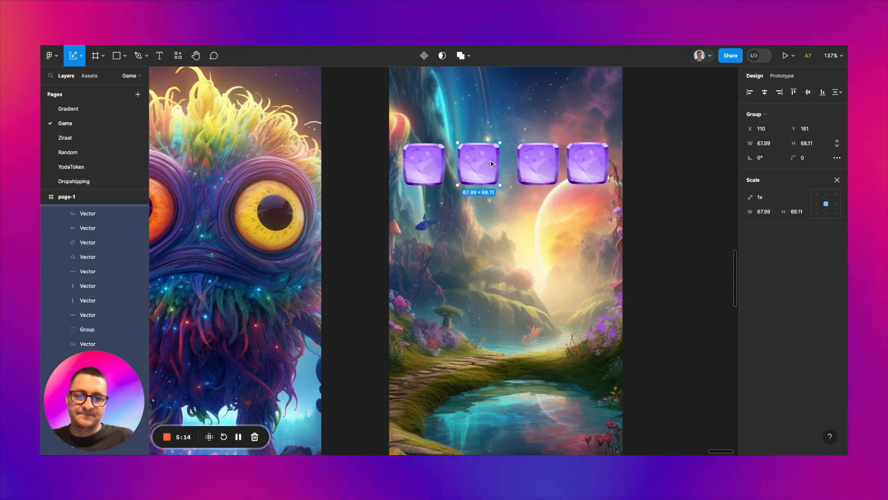
# Step: Move the first purple square of the row out of page-1 onto the empty canvas beside it, at X 14453, Y 683
pyautogui.click(429, 172)
pyautogui.scroll(5, 428, 173)
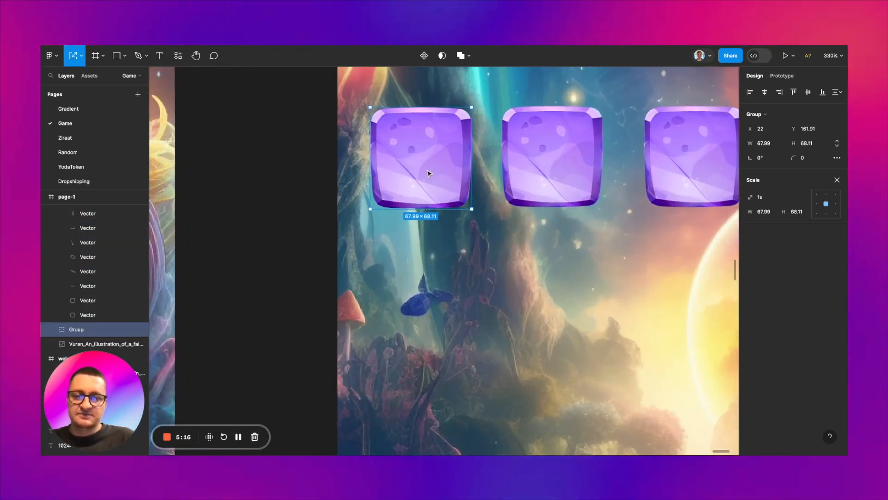
pyautogui.scroll(-8, 428, 173)
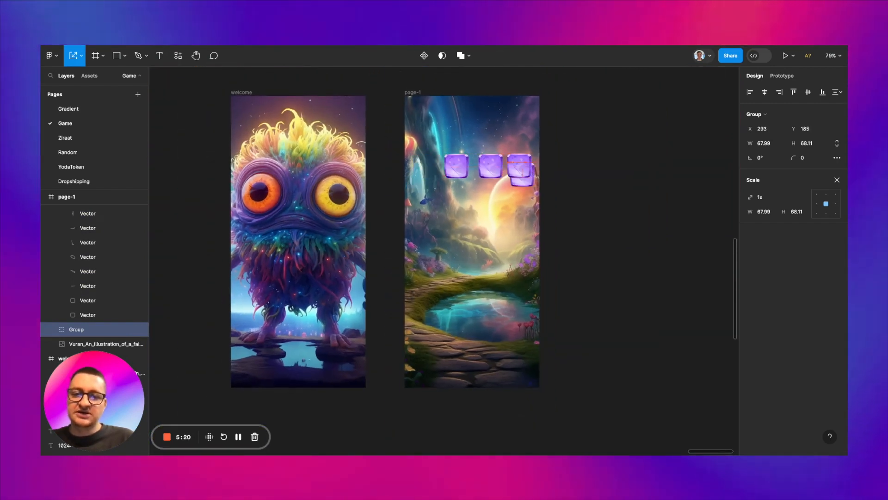
pyautogui.moveTo(424, 166); pyautogui.dragTo(591, 179)
pyautogui.scroll(7, 590, 180)
pyautogui.hscroll(1, 578, 185)
# Step: Wrap the purple square on the empty canvas in a frame named item-btn
pyautogui.rightClick(564, 160)
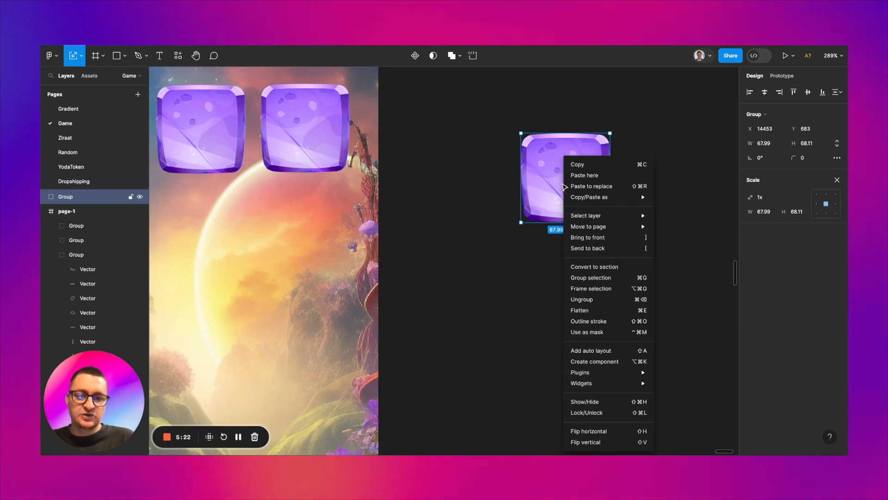
pyautogui.click(591, 289)
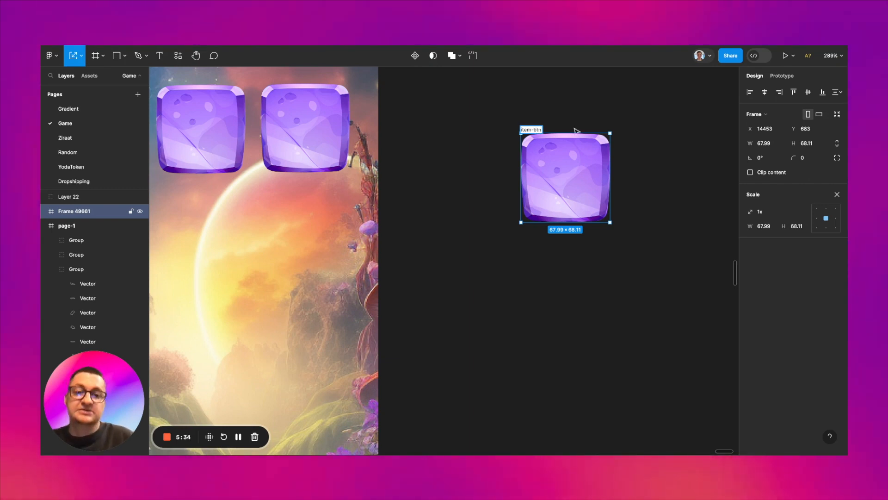
pyautogui.click(616, 113)
# Step: Set the item-btn frame's width and height to 68
pyautogui.click(535, 130)
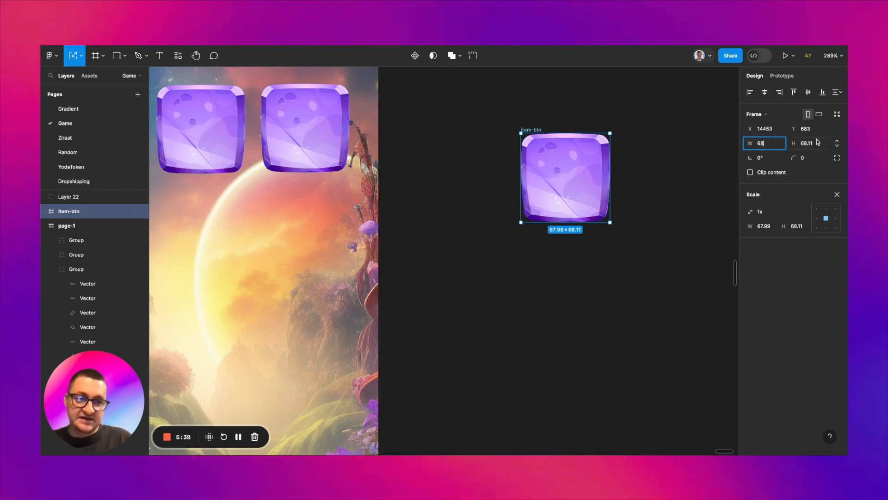
pyautogui.press('BackSpace')
pyautogui.press('BackSpace')
pyautogui.press('BackSpace')
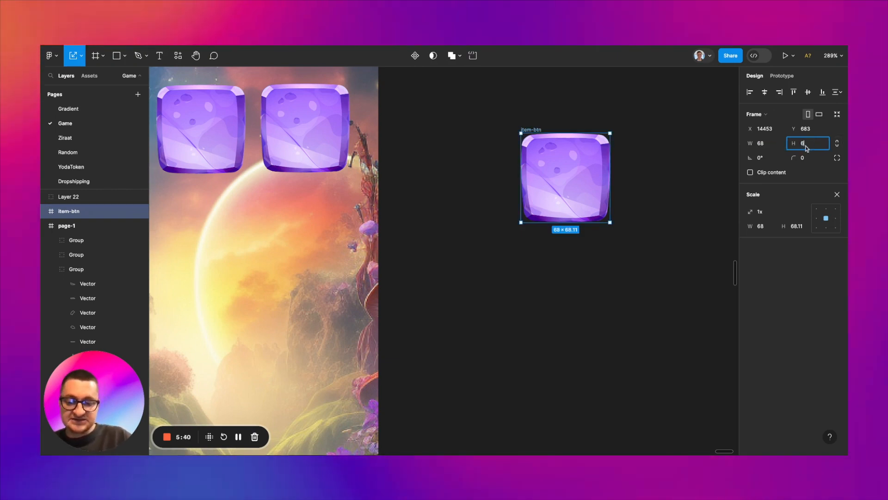
pyautogui.click(694, 184)
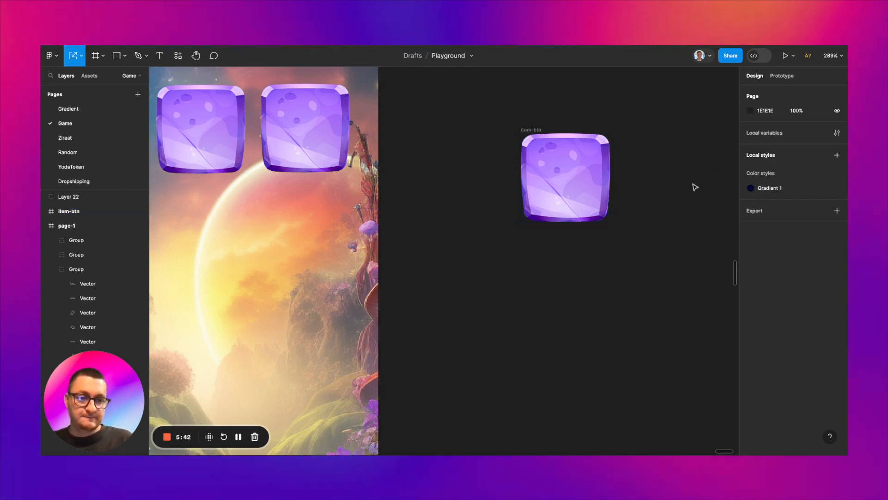
pyautogui.scroll(-5, 695, 186)
pyautogui.click(610, 182)
pyautogui.scroll(5, 610, 182)
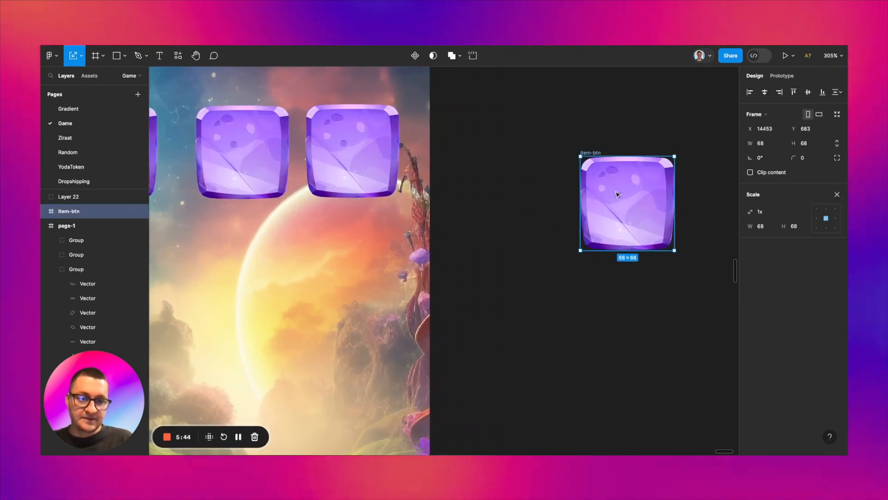
# Step: Delete the three remaining purple squares from the page-1 frame
pyautogui.scroll(-2, 622, 206)
pyautogui.click(248, 163)
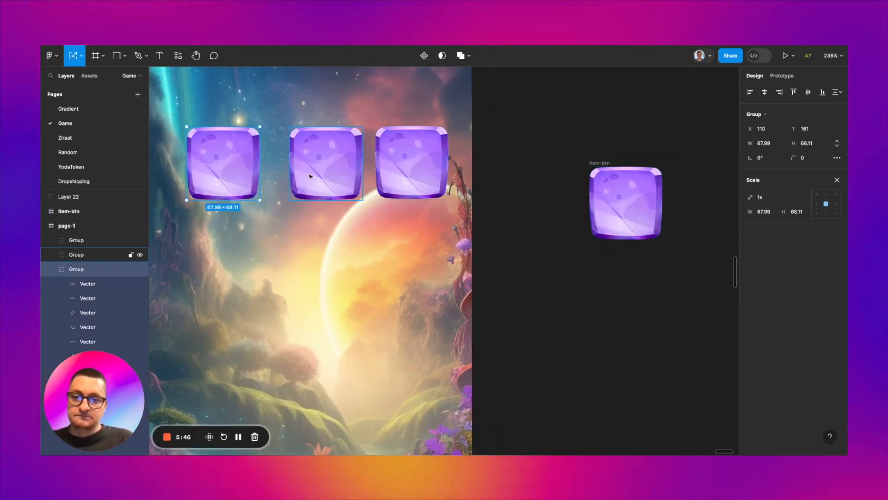
pyautogui.keyDown('shift'); pyautogui.click(307, 174); pyautogui.keyUp('shift')
pyautogui.keyDown('shift'); pyautogui.click(412, 171); pyautogui.keyUp('shift')
pyautogui.press('Delete')
pyautogui.scroll(-7, 593, 136)
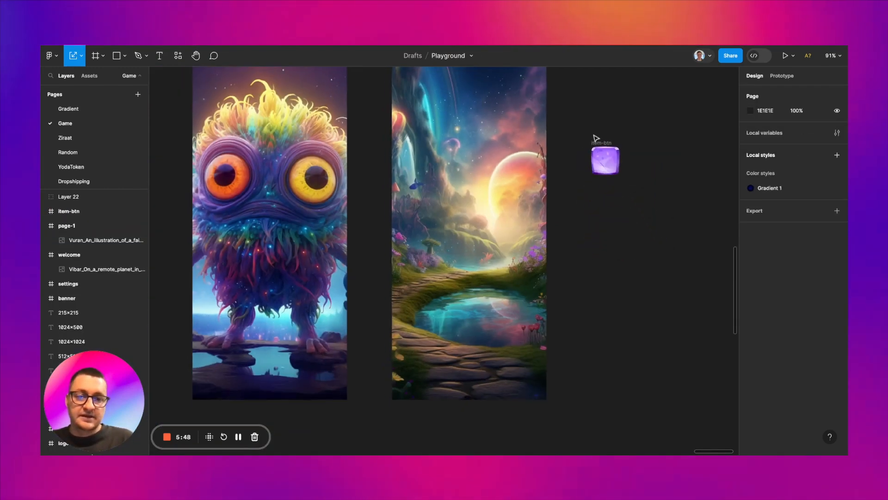
# Step: Move item-btn into the gap between the welcome and page-1 frames, at X 13888, Y 651, and make it a component
pyautogui.moveTo(599, 142); pyautogui.dragTo(371, 134)
pyautogui.scroll(6, 371, 134)
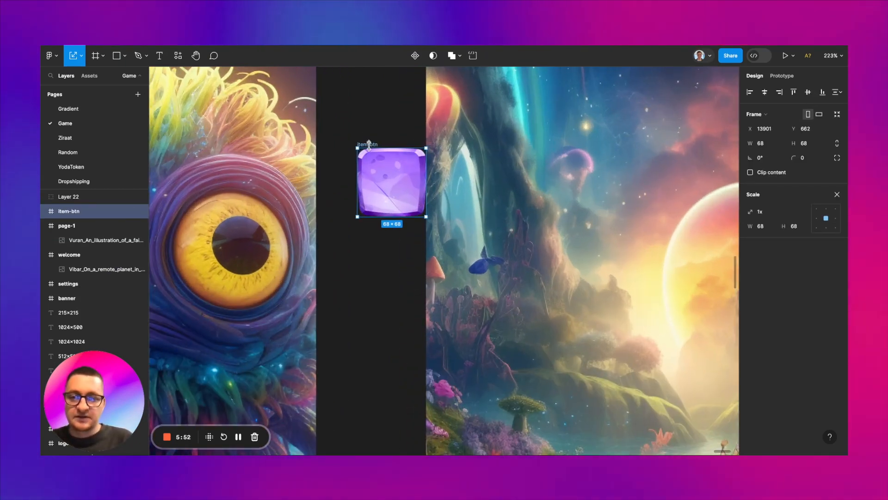
pyautogui.moveTo(369, 146); pyautogui.dragTo(356, 142)
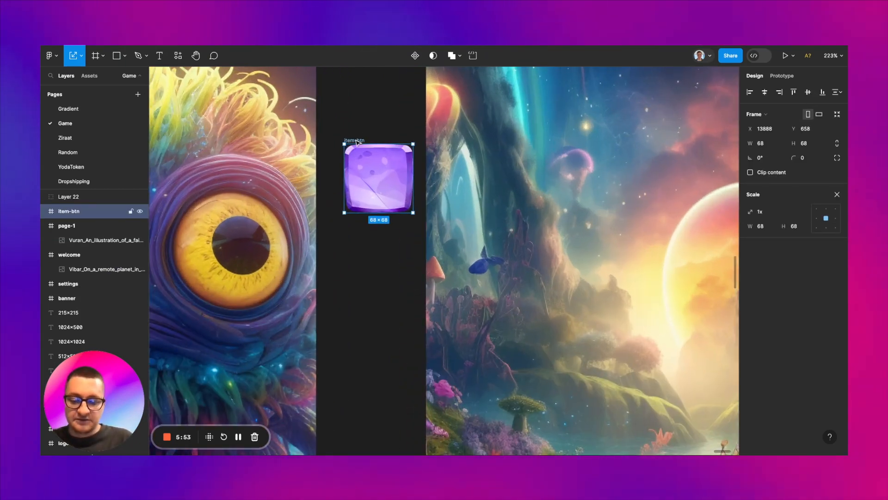
pyautogui.click(415, 56)
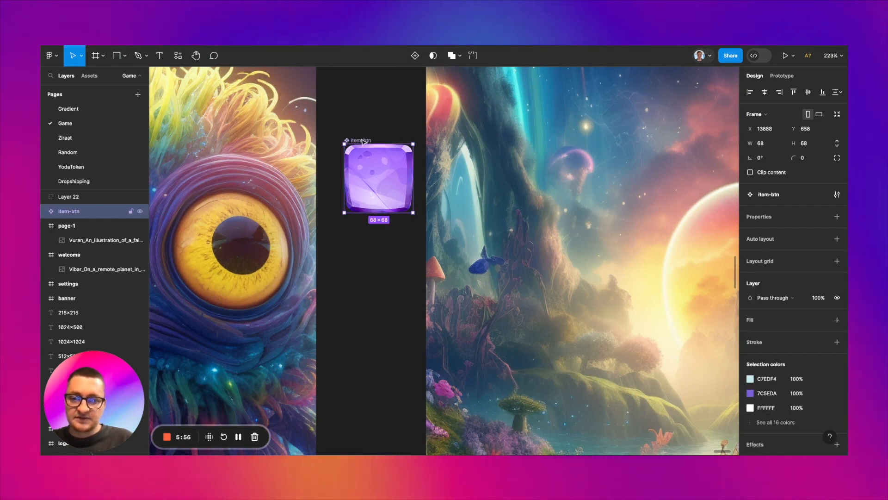
pyautogui.moveTo(357, 148); pyautogui.dragTo(364, 142)
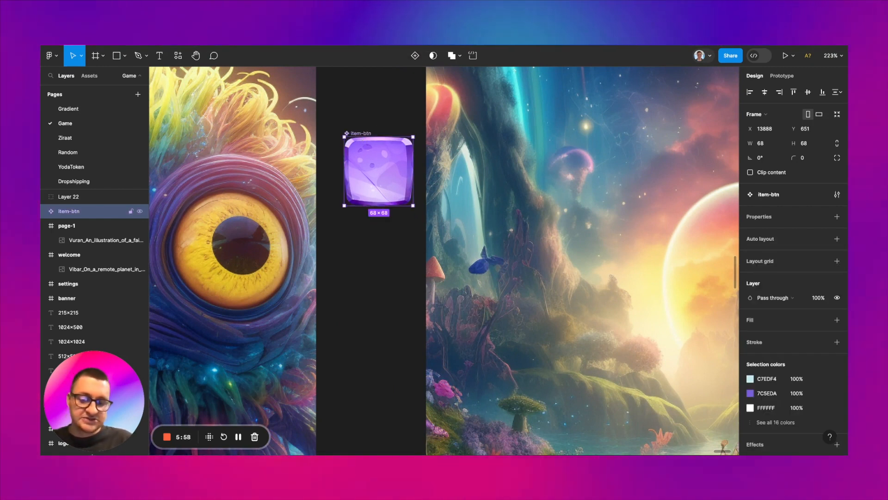
# Step: Place an instance of the item-btn component inside page-1 at X 25, Y 156
pyautogui.scroll(-4, 357, 130)
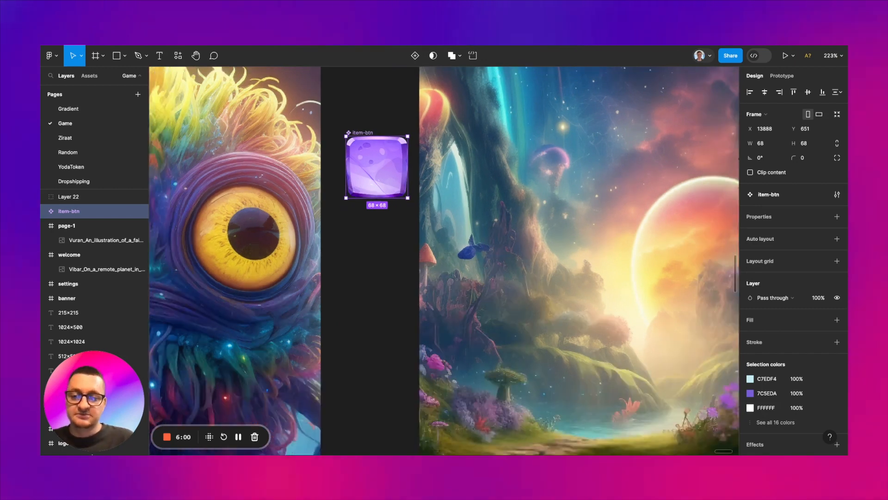
pyautogui.scroll(3, 357, 130)
pyautogui.scroll(-4, 368, 148)
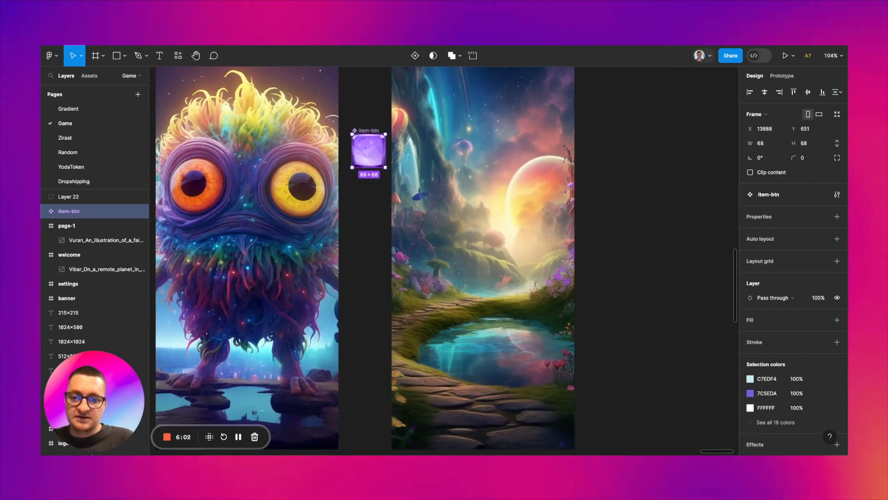
pyautogui.scroll(5, 367, 148)
pyautogui.moveTo(375, 162); pyautogui.dragTo(470, 149)
pyautogui.scroll(-5, 475, 153)
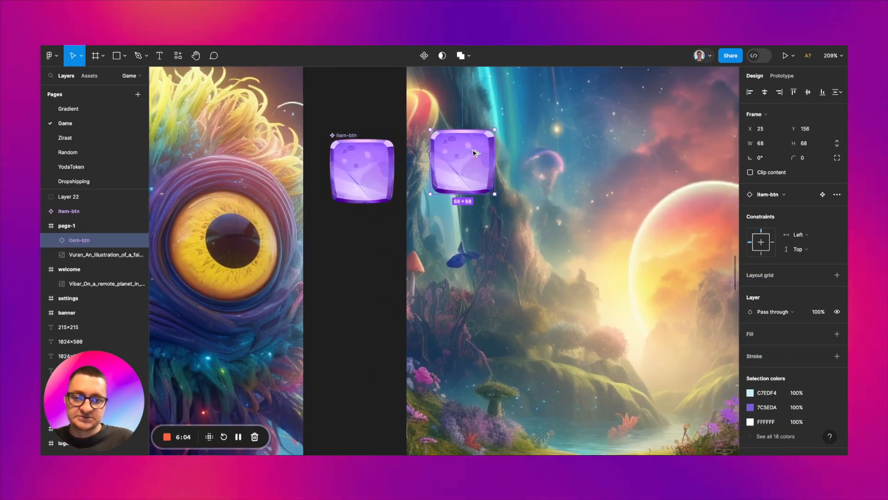
# Step: Duplicate the item-btn instance three times and spread the copies into a row across page-1, with the last at X 280
pyautogui.press('super+d')
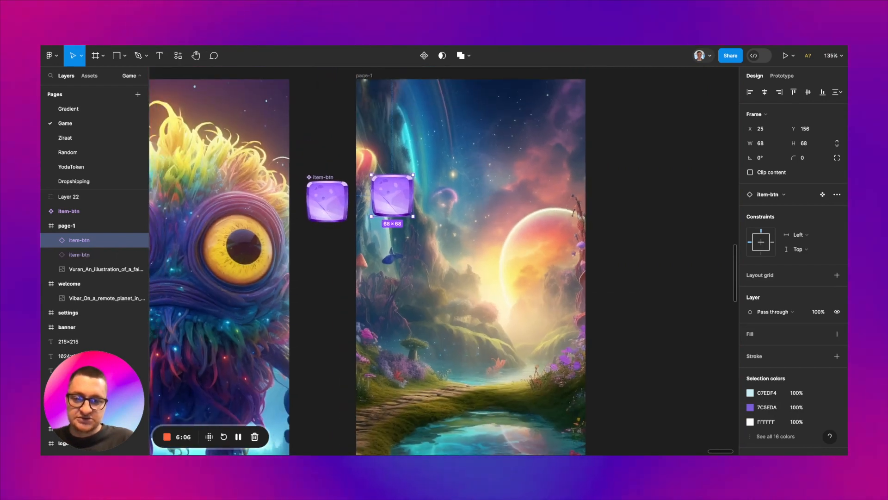
pyautogui.press('super+d')
pyautogui.press('super+d')
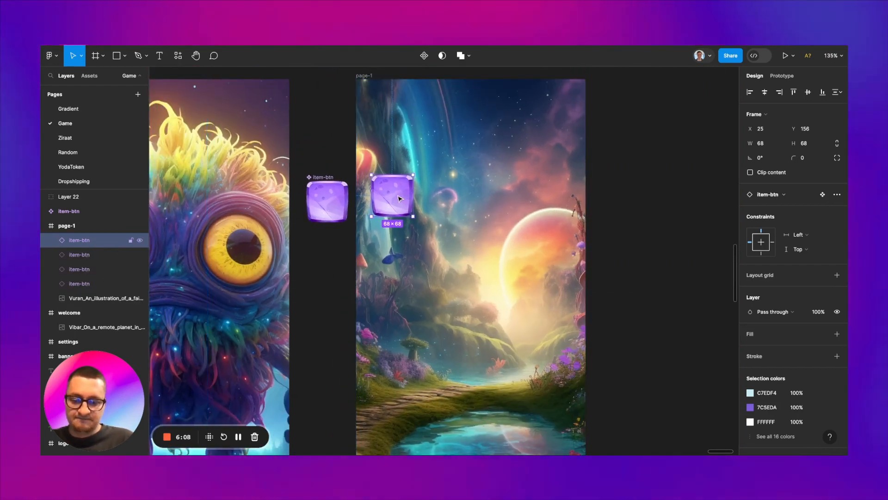
pyautogui.moveTo(393, 196); pyautogui.dragTo(549, 196)
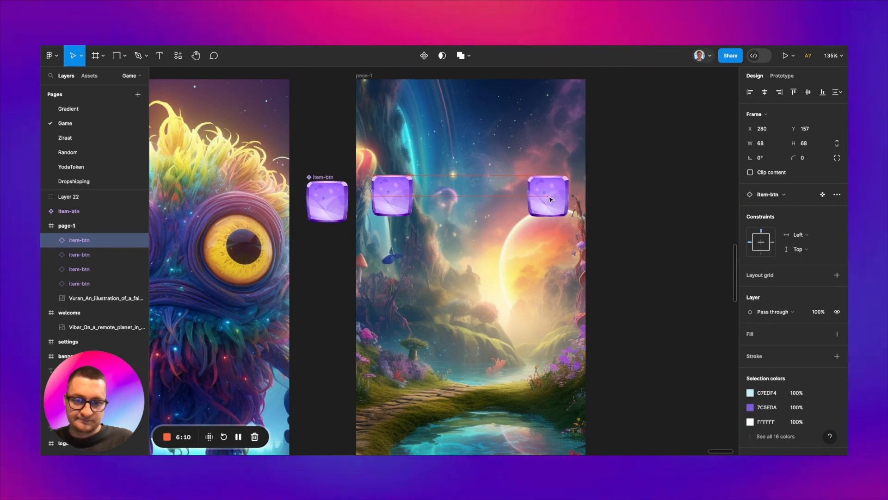
pyautogui.moveTo(390, 195); pyautogui.dragTo(483, 195)
pyautogui.moveTo(387, 195); pyautogui.dragTo(440, 195)
# Step: Combine the four item-btn instances in page-1 into a horizontal auto layout
pyautogui.keyDown('shift'); pyautogui.click(393, 196); pyautogui.keyUp('shift')
pyautogui.keyDown('shift'); pyautogui.click(486, 200); pyautogui.keyUp('shift')
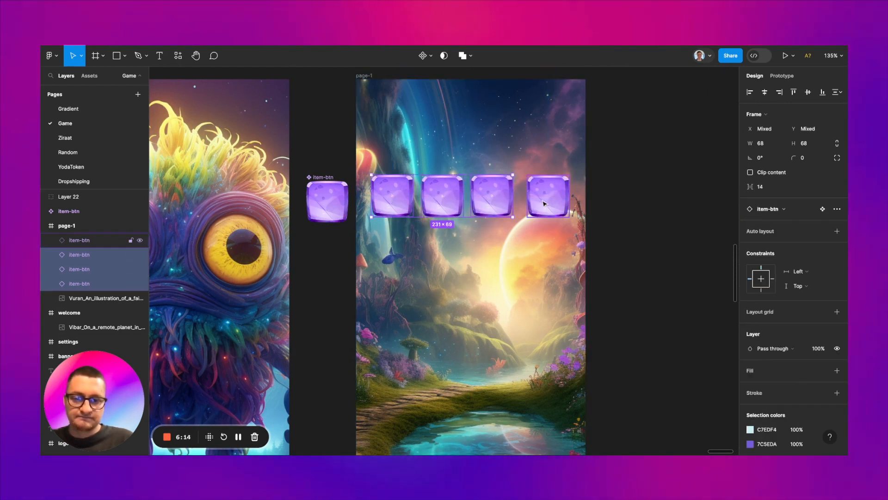
pyautogui.keyDown('shift'); pyautogui.click(549, 197); pyautogui.keyUp('shift')
pyautogui.click(838, 217)
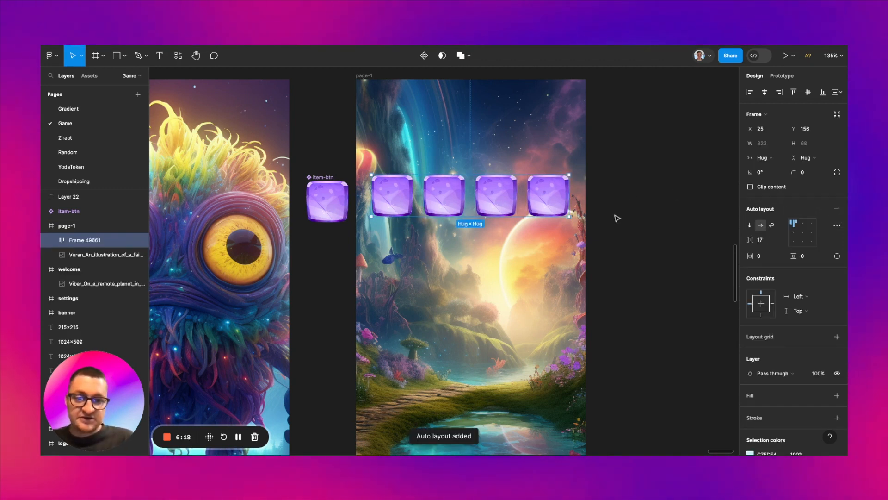
# Step: Extend the auto layout into a wrapped 4 × 4 grid of item-btn instances with a spacing of 16
pyautogui.press('alt')
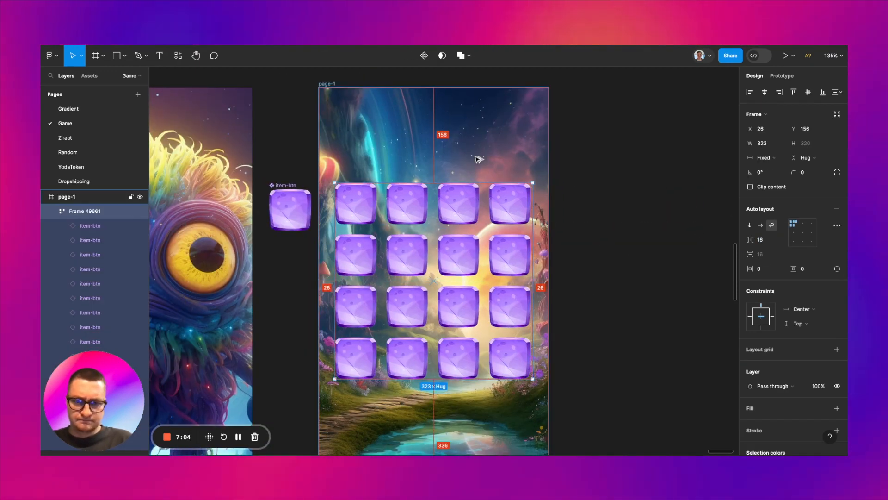
pyautogui.click(621, 224)
pyautogui.scroll(-5, 620, 224)
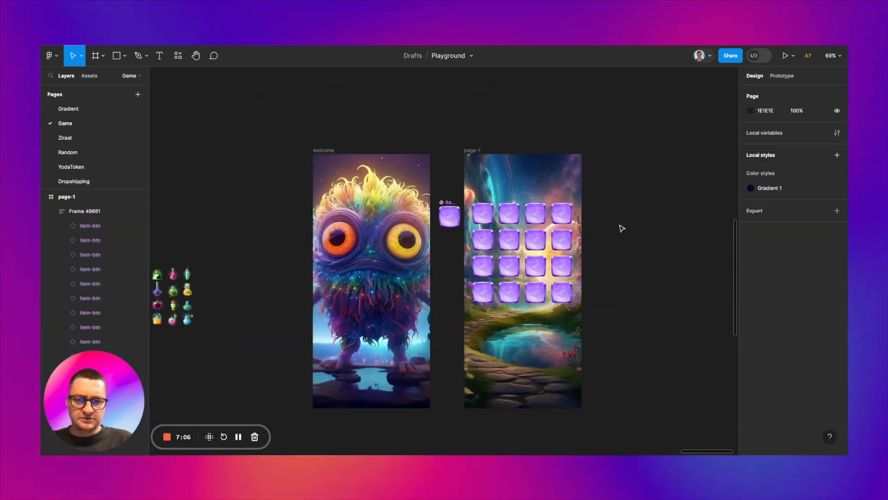
# Step: Move the item-btn main component to the empty canvas between the potion icons and the welcome frame, at X 13275, Y 700
pyautogui.scroll(3, 620, 227)
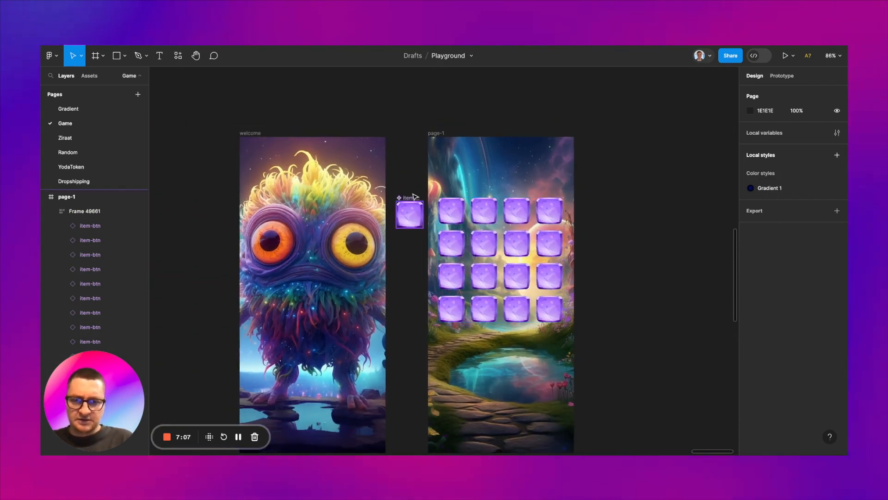
pyautogui.scroll(-3, 412, 196)
pyautogui.moveTo(413, 197); pyautogui.dragTo(227, 212)
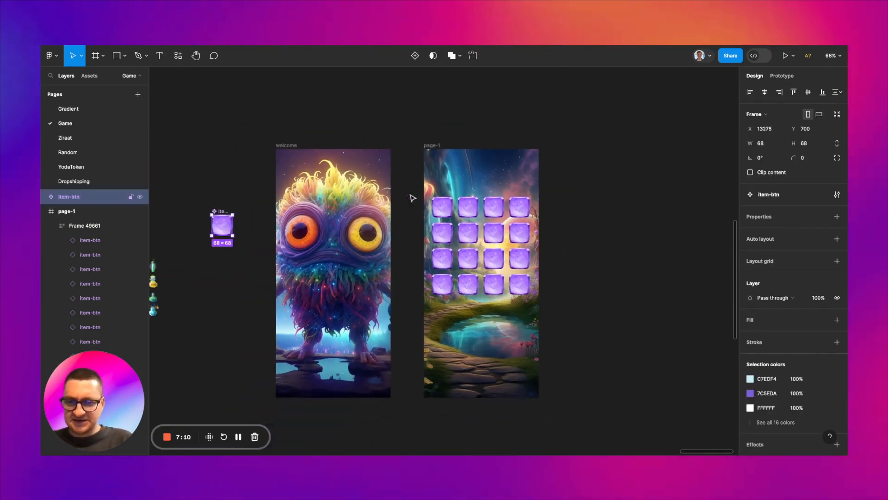
# Step: Move the item-btn main component to the empty canvas above the potion icons, at X 12843, Y 691
pyautogui.hscroll(-3, 413, 198)
pyautogui.scroll(5, 218, 213)
pyautogui.moveTo(392, 189); pyautogui.dragTo(262, 181)
pyautogui.hscroll(-2, 261, 181)
pyautogui.scroll(1, 231, 217)
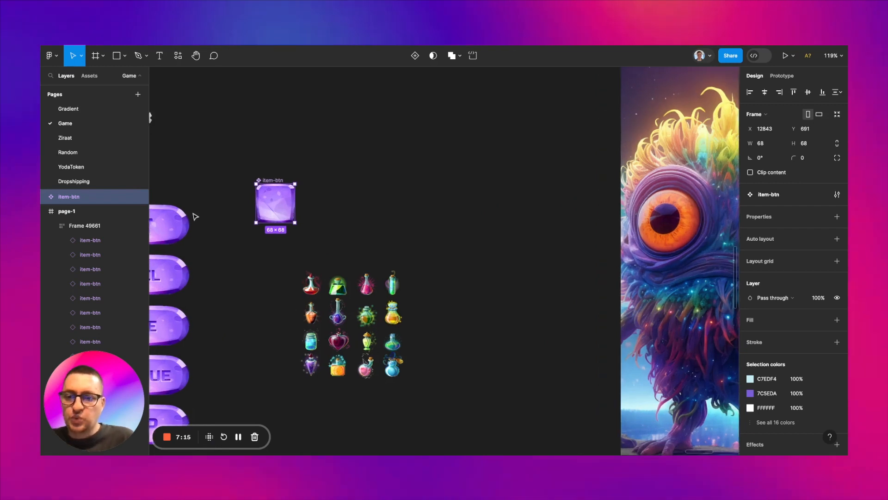
# Step: Convert the 16 potion icon groups into a single component set
pyautogui.scroll(2, 194, 216)
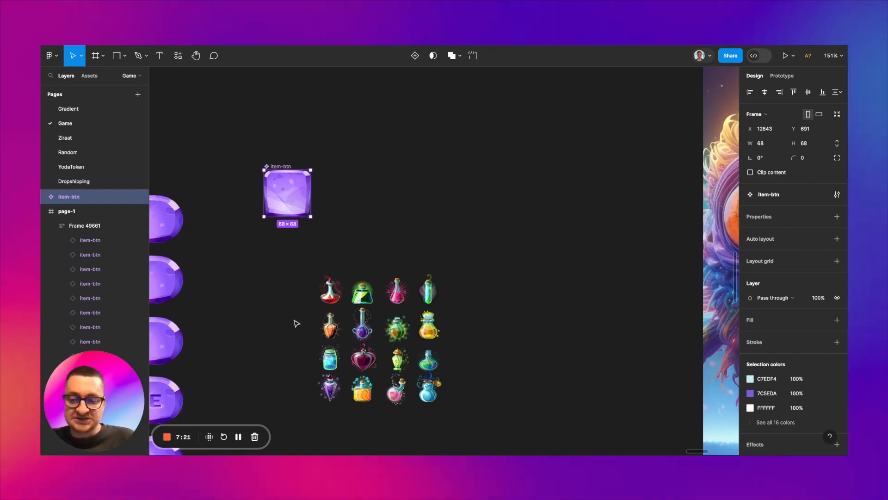
pyautogui.scroll(3, 294, 321)
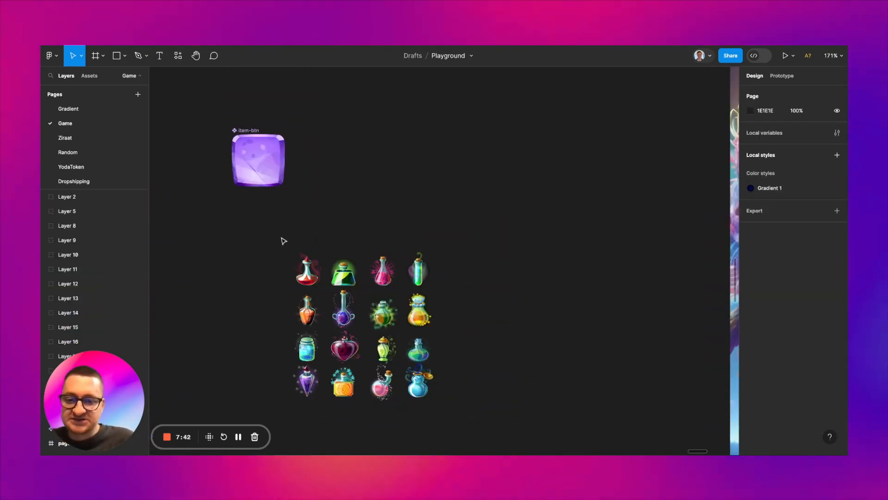
pyautogui.moveTo(284, 241); pyautogui.dragTo(464, 426)
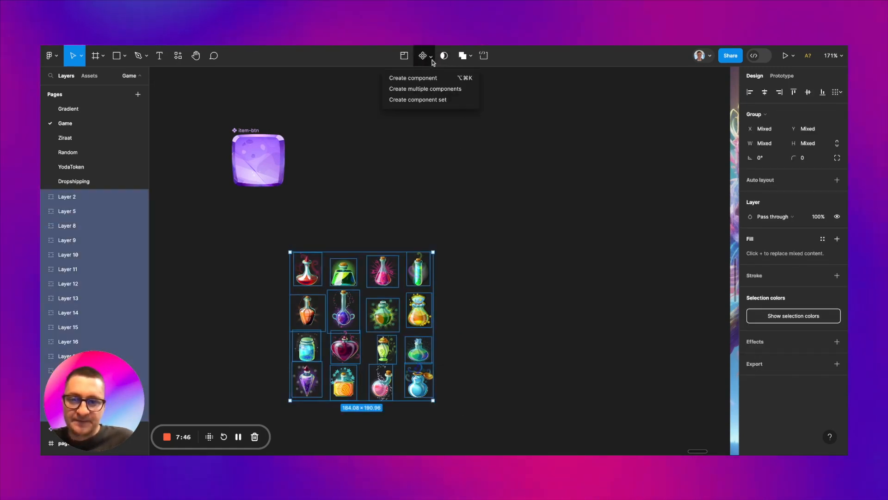
pyautogui.click(432, 101)
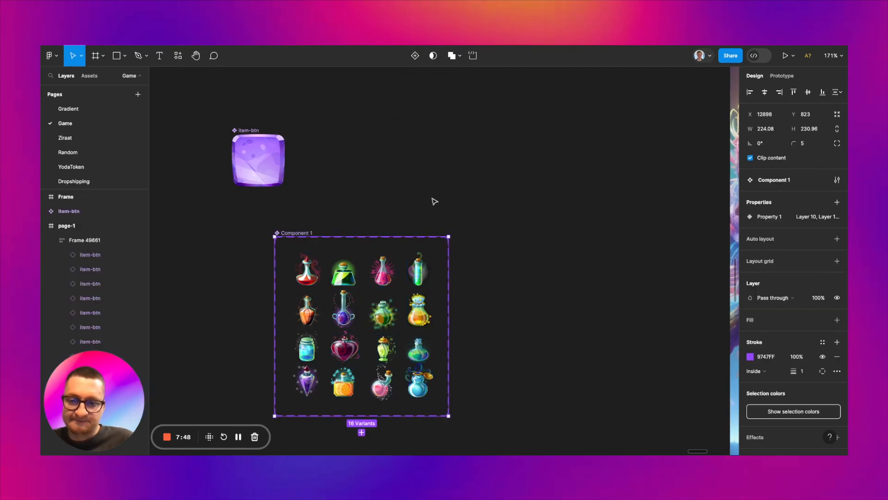
# Step: Rename the potion component set as items-magic
pyautogui.click(285, 233)
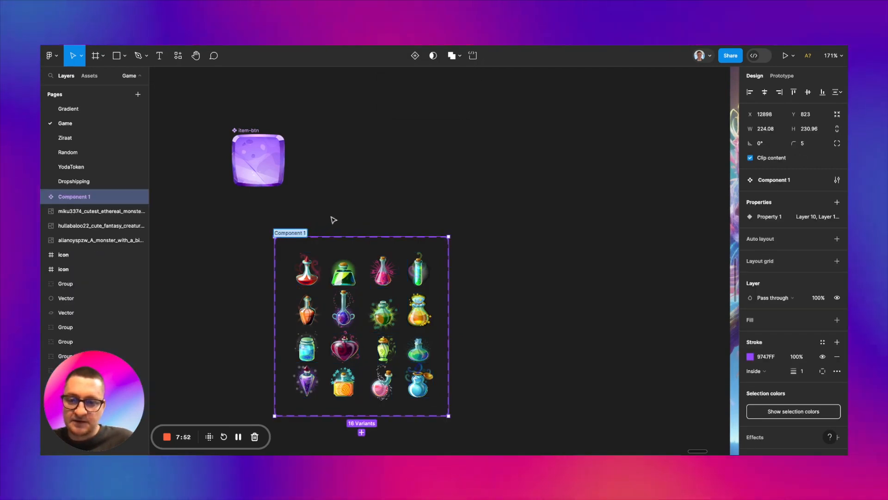
pyautogui.write('items-mag')
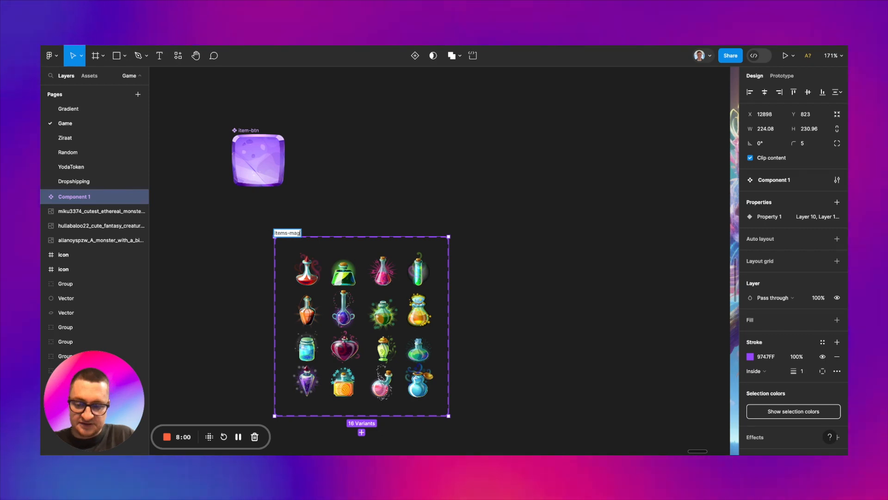
pyautogui.write('ic')
pyautogui.click(363, 212)
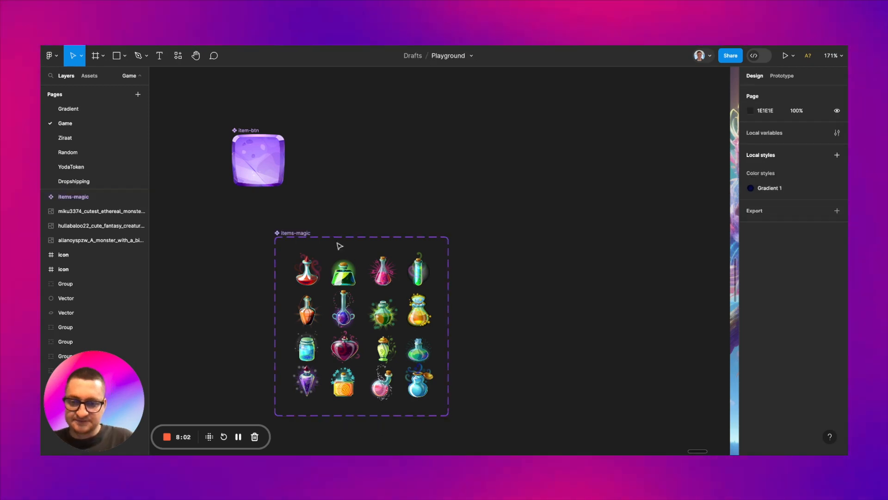
pyautogui.click(318, 276)
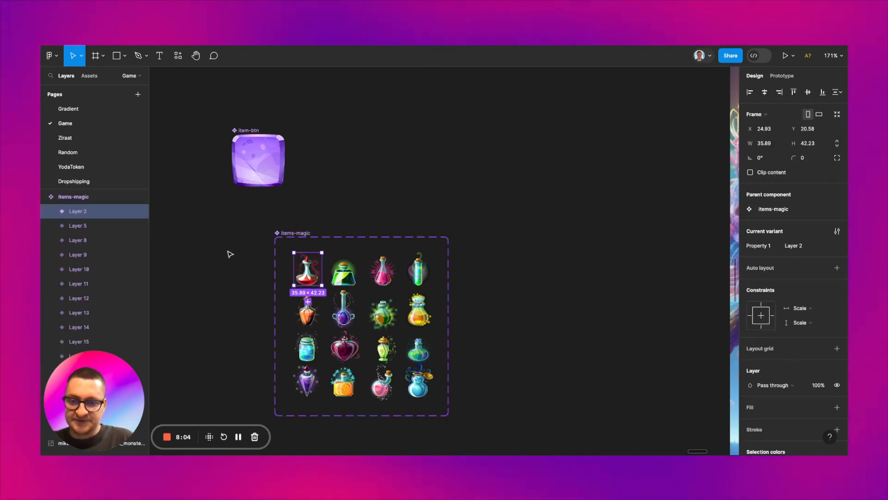
pyautogui.click(373, 280)
pyautogui.click(343, 275)
pyautogui.click(416, 280)
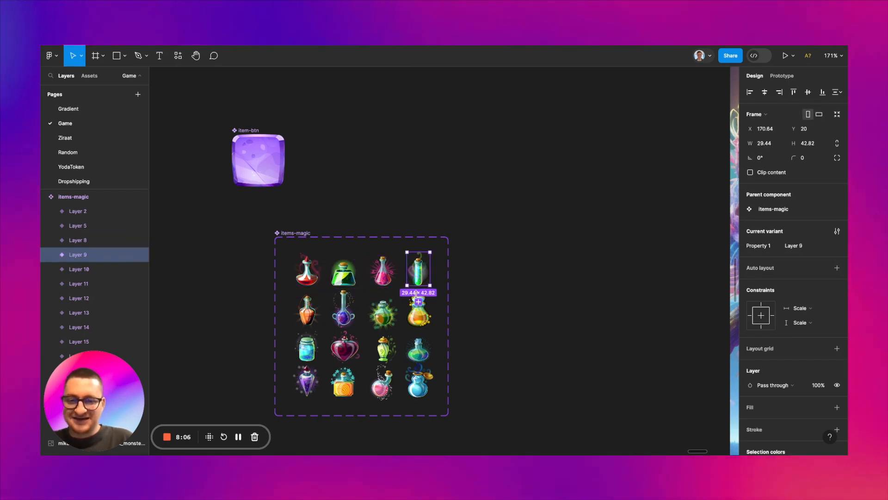
pyautogui.click(388, 320)
pyautogui.click(422, 277)
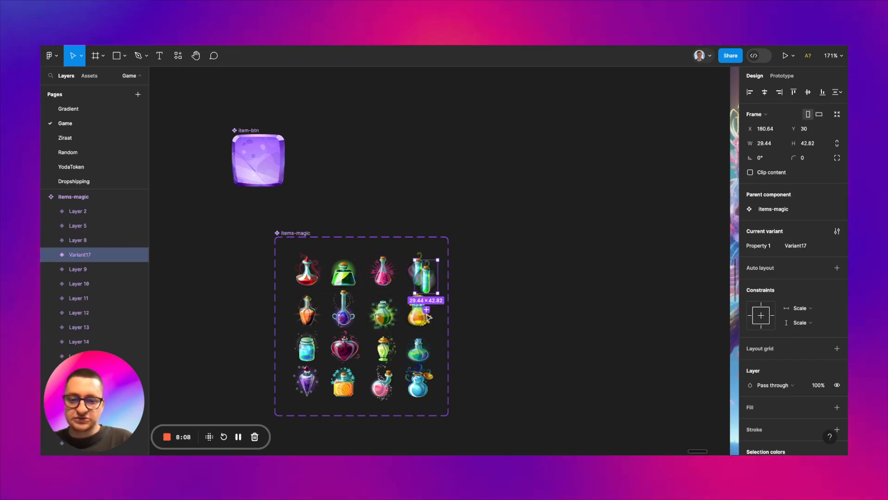
pyautogui.press('Delete')
# Step: Examine the potion variants of items-magic and their layer names, starting with the red potion
pyautogui.scroll(-2, 374, 302)
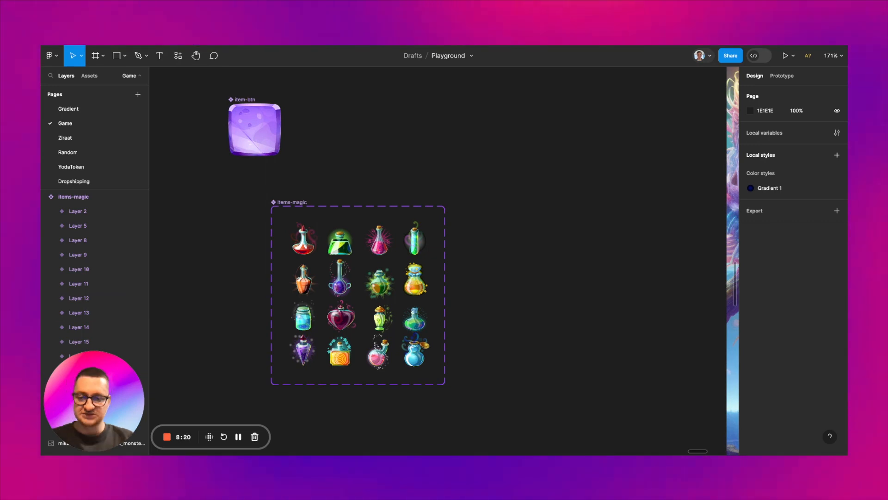
pyautogui.click(54, 78)
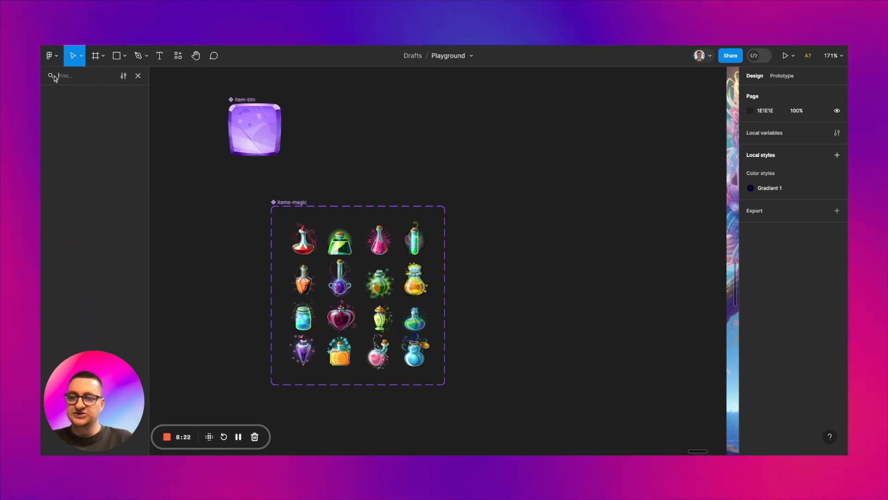
pyautogui.click(138, 76)
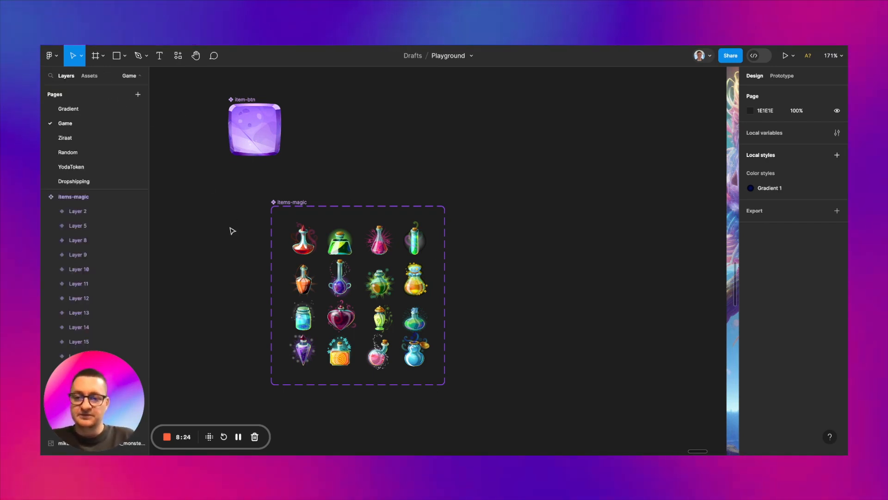
pyautogui.click(303, 238)
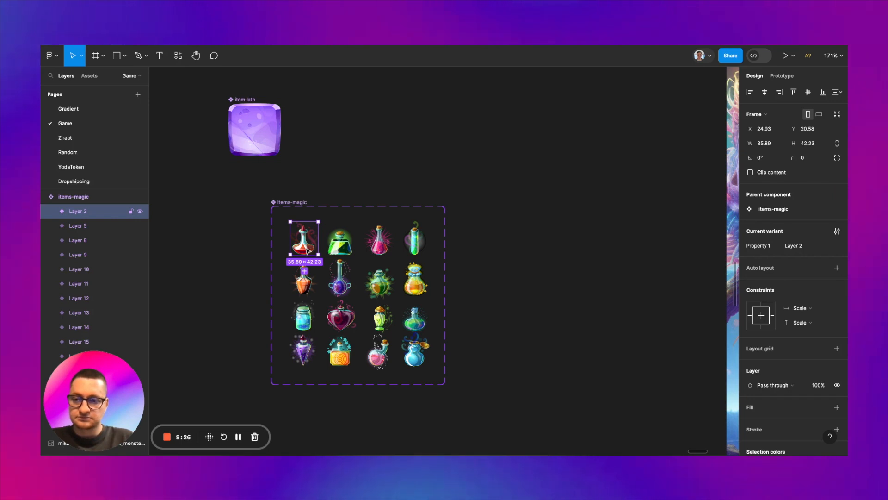
pyautogui.scroll(-3, 117, 259)
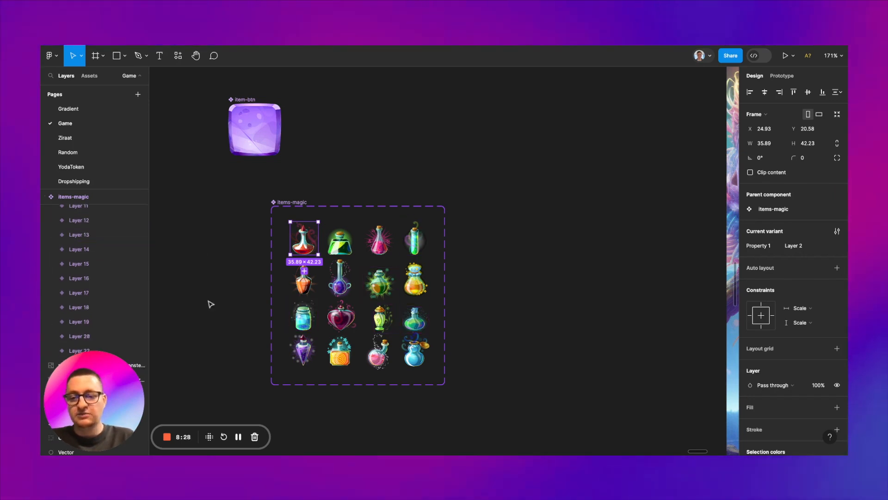
pyautogui.click(247, 296)
pyautogui.scroll(3, 246, 295)
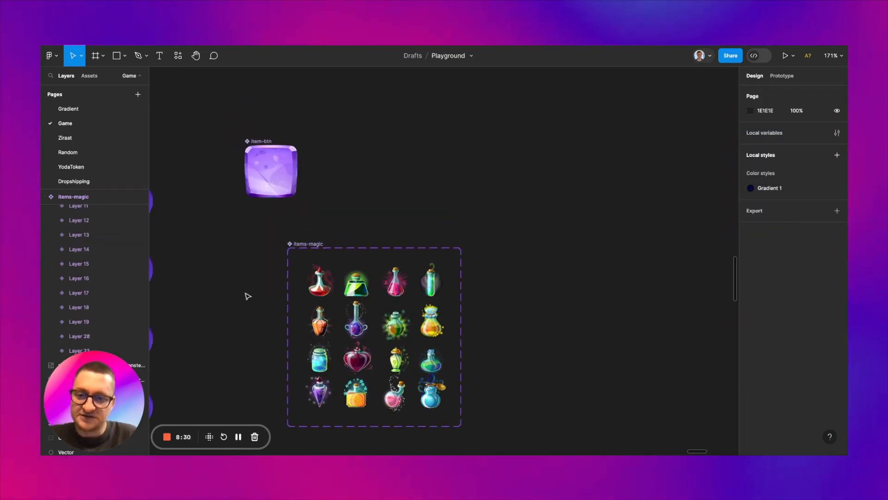
# Step: Place an instance of the red potion variant inside the item-btn main component at X 17, Y 9
pyautogui.click(316, 300)
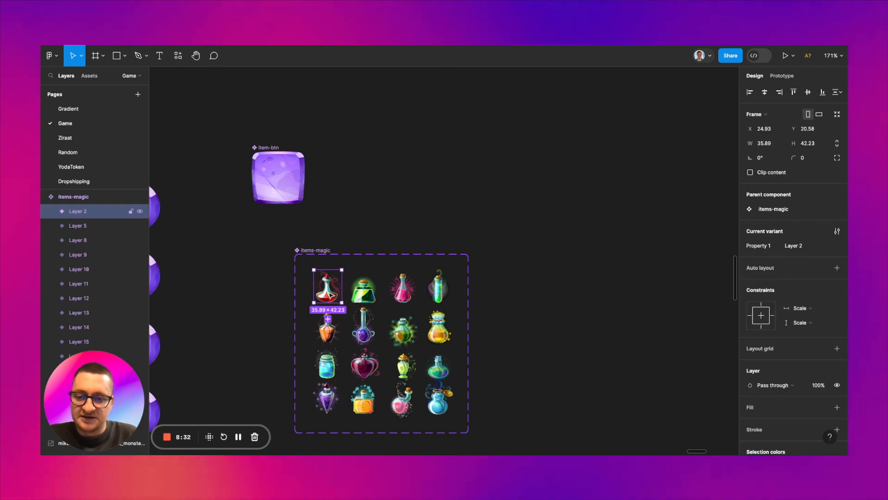
pyautogui.moveTo(327, 287); pyautogui.dragTo(279, 177)
pyautogui.scroll(1, 280, 177)
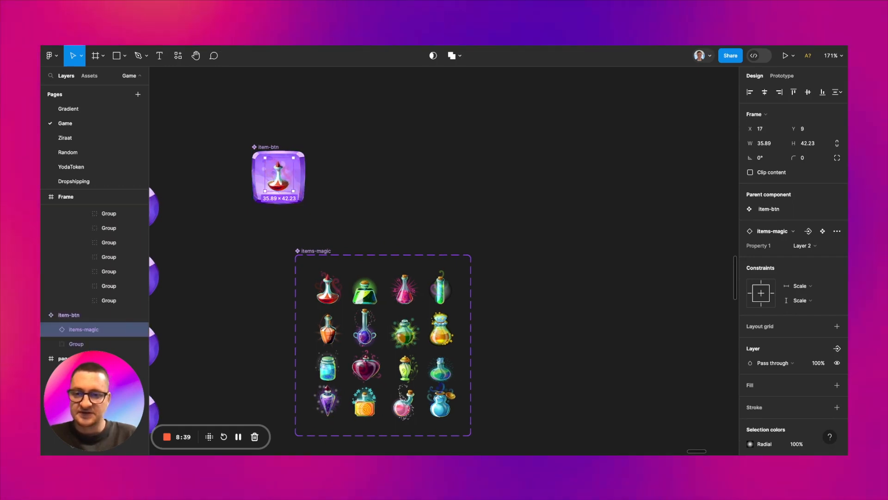
# Step: Check how the item-btn instances in the page-1 grid show the potion icon
pyautogui.click(383, 187)
pyautogui.scroll(-5, 383, 187)
pyautogui.scroll(-1, 383, 187)
pyautogui.hscroll(6, 383, 187)
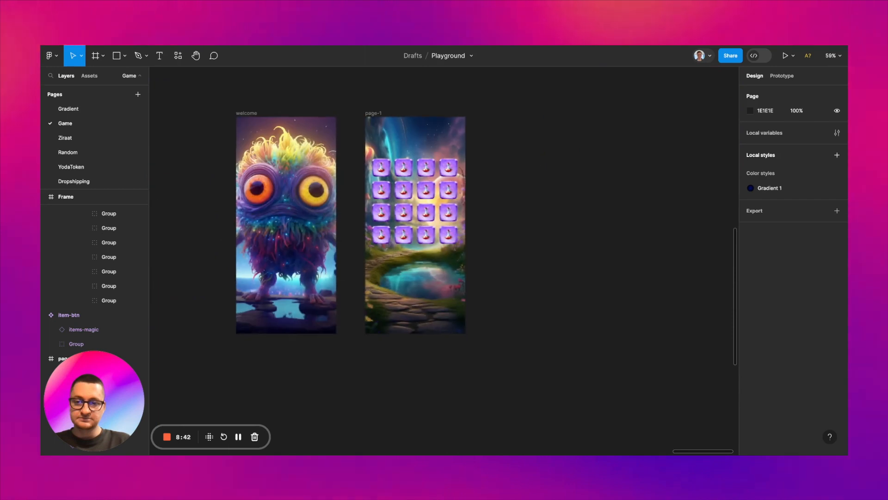
pyautogui.scroll(6, 382, 188)
pyautogui.scroll(-4, 439, 165)
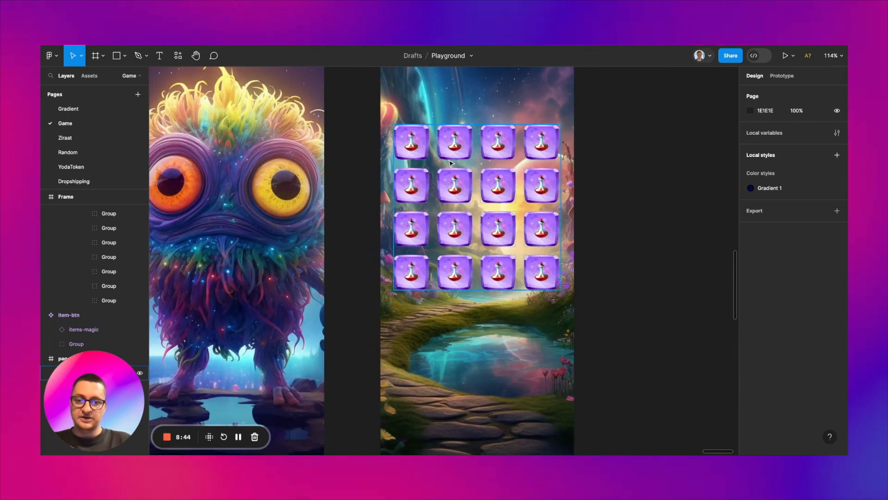
# Step: Hide the items-magic potion instance inside the item-btn main component
pyautogui.hscroll(-10, 450, 164)
pyautogui.scroll(1, 450, 165)
pyautogui.hscroll(-3, 451, 163)
pyautogui.scroll(5, 313, 180)
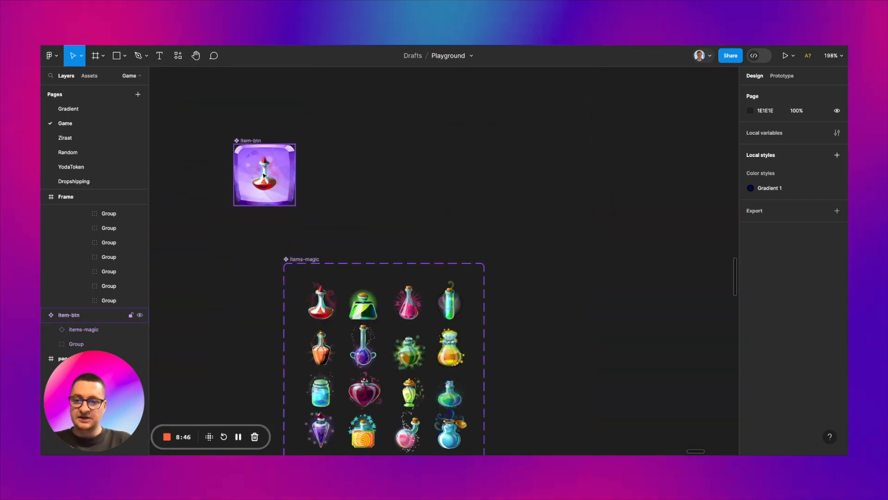
pyautogui.click(264, 175)
pyautogui.press('super+shift+h')
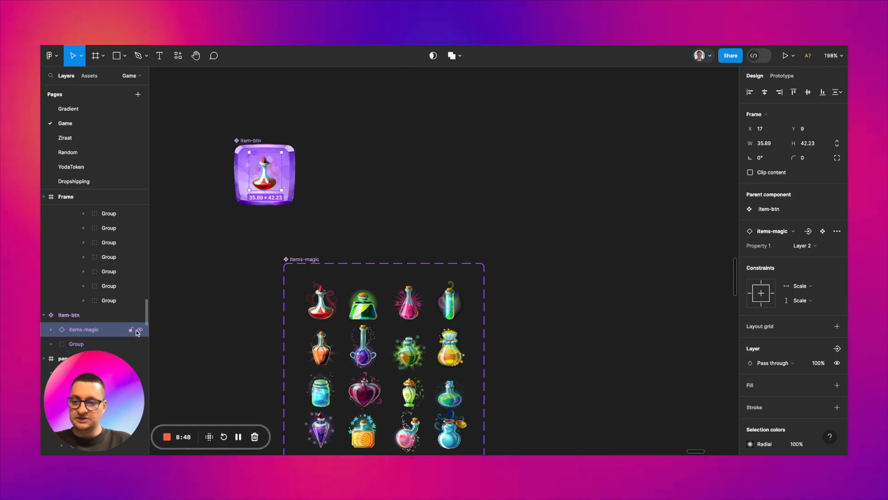
pyautogui.click(233, 276)
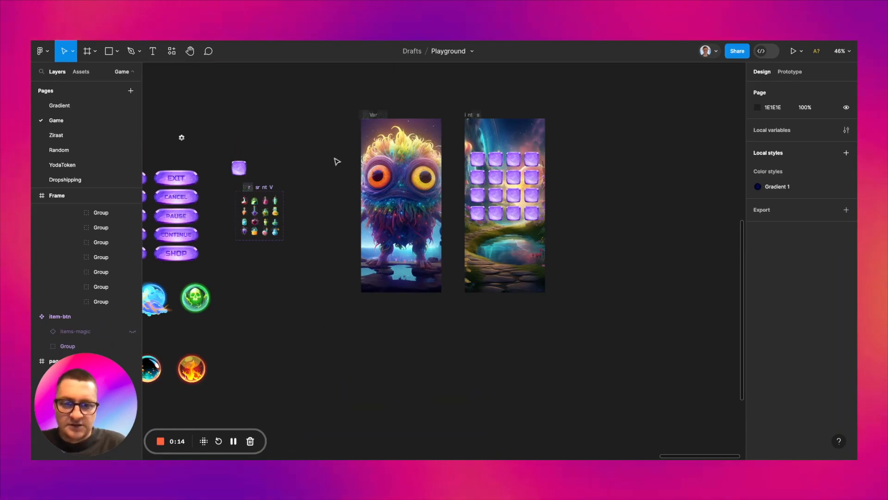
# Step: Place a copy of the PLAY button group on page-1 below the grid, at X 30, Y 622.8, sized 314 × 85.2
pyautogui.hscroll(-5, 335, 167)
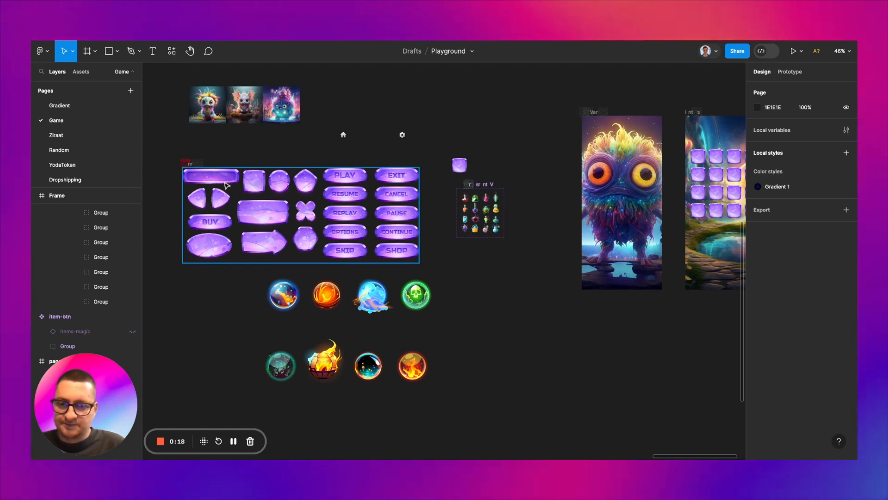
pyautogui.click(267, 184)
pyautogui.scroll(5, 345, 178)
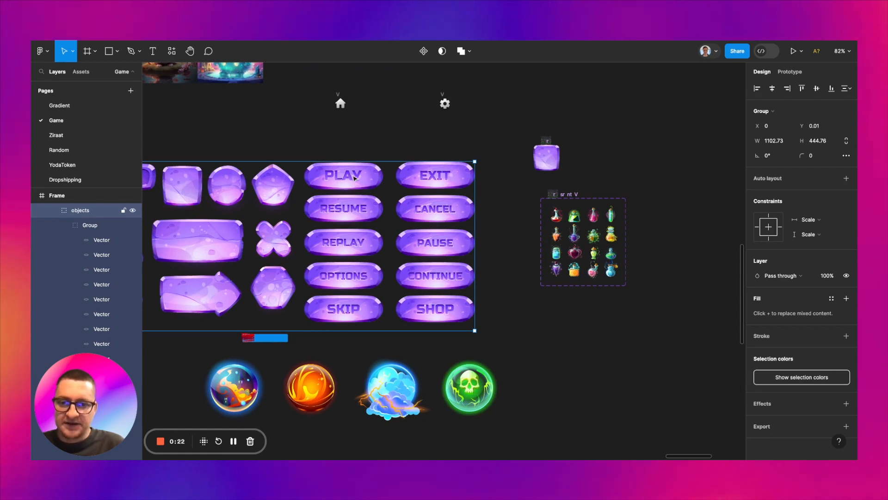
pyautogui.doubleClick(355, 178)
pyautogui.doubleClick(354, 178)
pyautogui.click(392, 182)
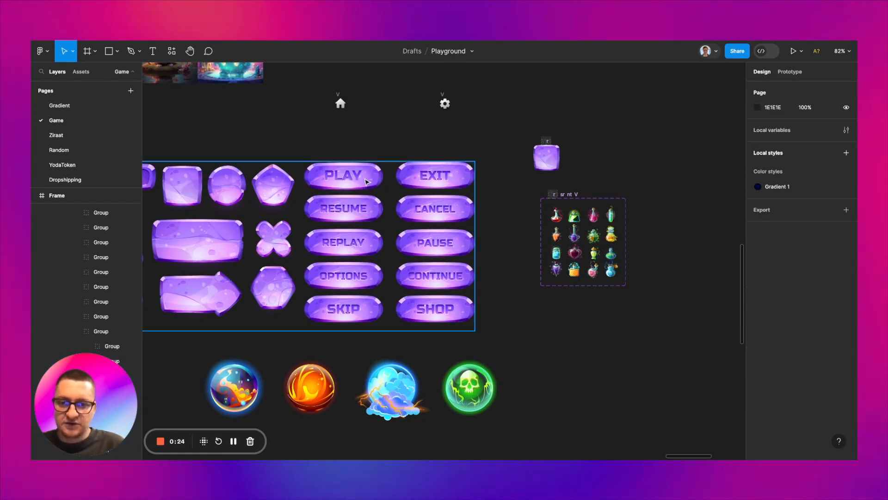
pyautogui.click(366, 181)
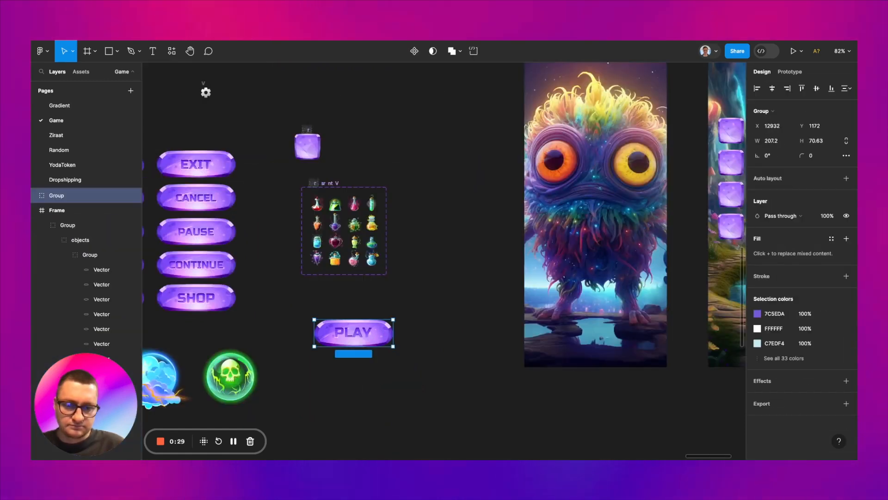
pyautogui.scroll(5, 467, 355)
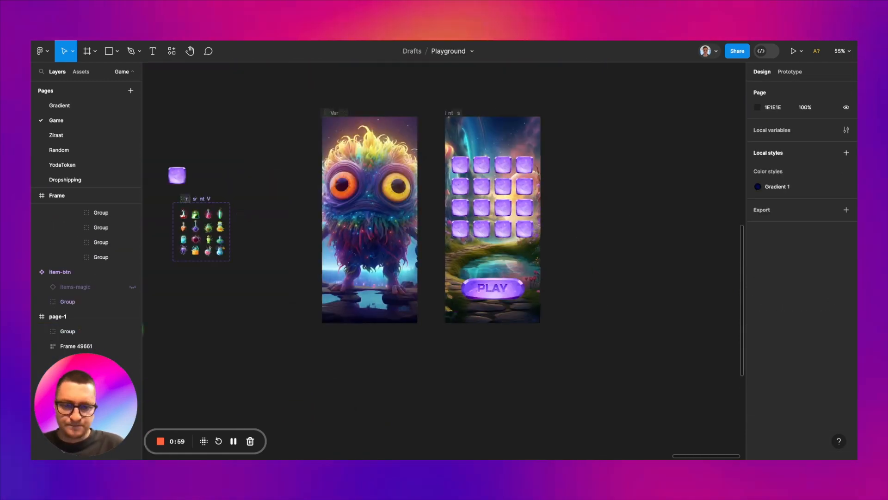
# Step: Duplicate the green skull orb onto the empty canvas at X 12923, Y 1166, and scale the copy proportionally to 99 × 99
pyautogui.scroll(8, 409, 330)
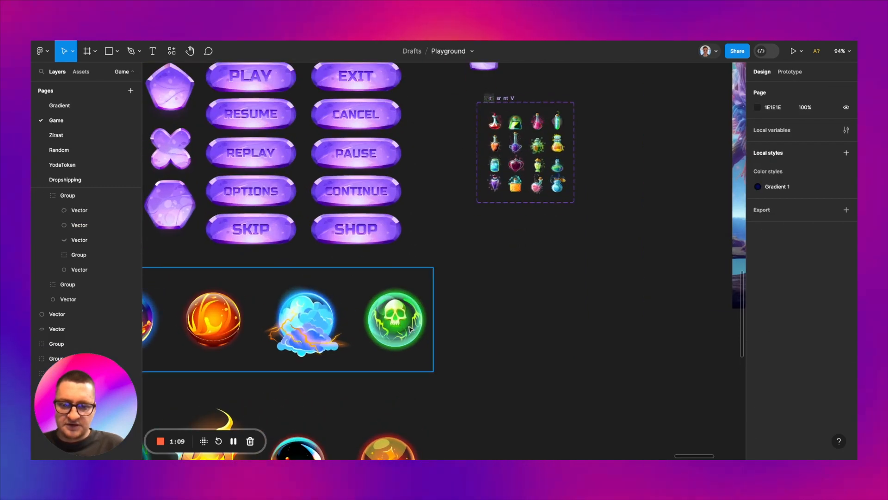
pyautogui.doubleClick(410, 329)
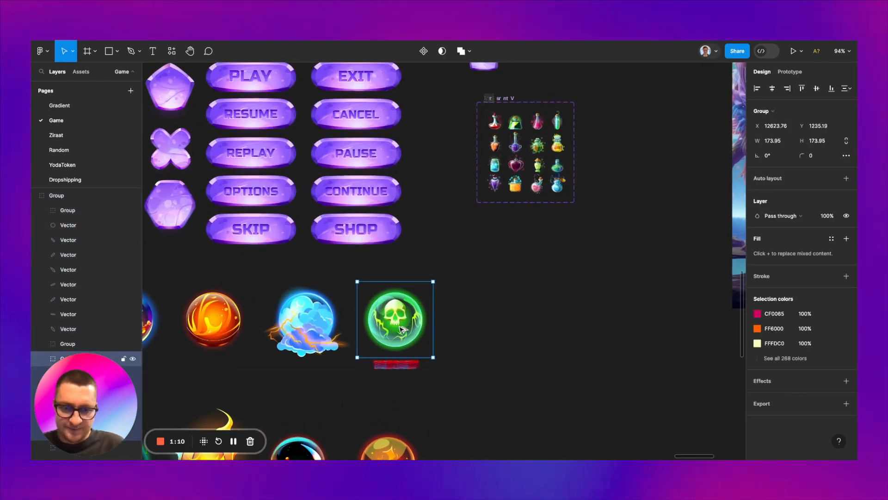
pyautogui.moveTo(402, 328); pyautogui.dragTo(531, 298)
pyautogui.hscroll(2, 531, 298)
pyautogui.scroll(1, 531, 298)
pyautogui.scroll(2, 566, 326)
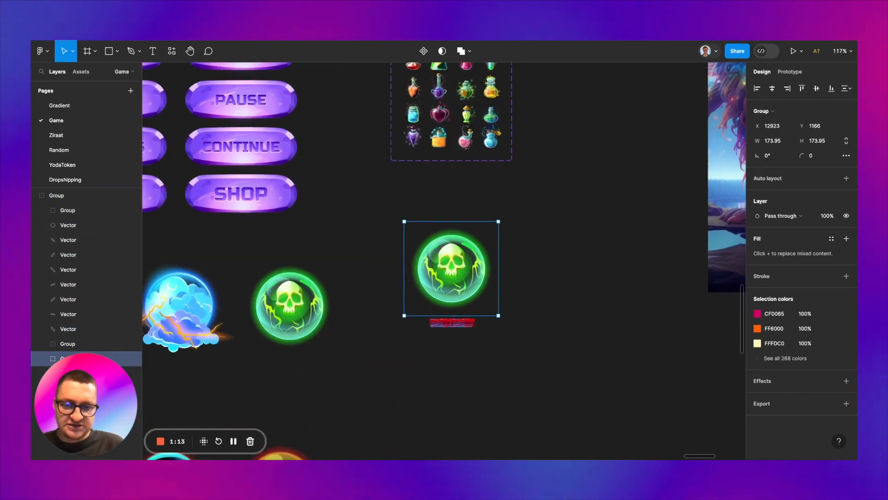
pyautogui.press('k')
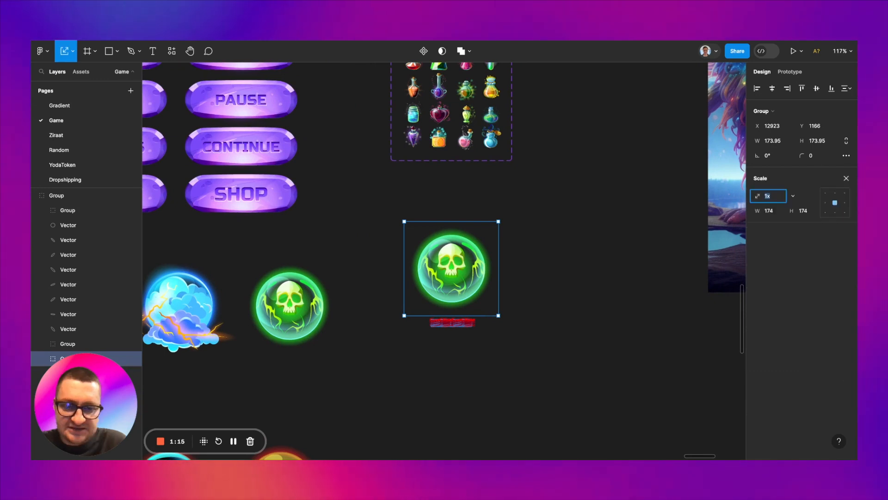
pyautogui.moveTo(500, 316); pyautogui.dragTo(458, 275)
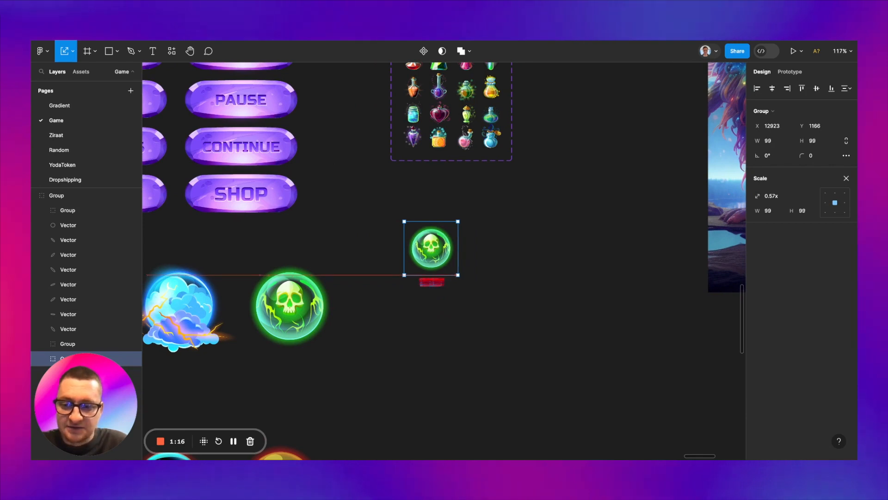
# Step: Draw a 37 × 37 circle centred over the skull orb beside the item-btn component, at X 12982, Y 697
pyautogui.scroll(-3, 493, 258)
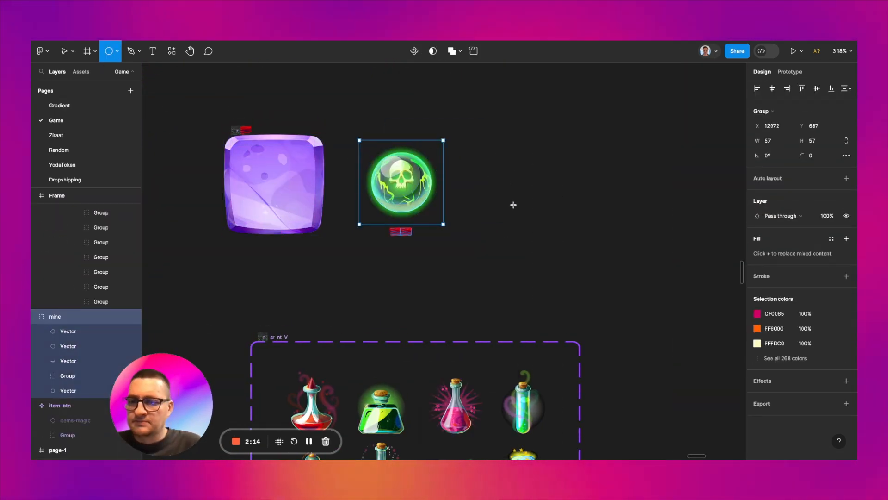
pyautogui.click(487, 186)
pyautogui.moveTo(487, 187)
pyautogui.mouseDown()
pyautogui.moveTo(542, 240)
pyautogui.moveTo(407, 164)
pyautogui.moveTo(409, 186)
pyautogui.mouseUp()
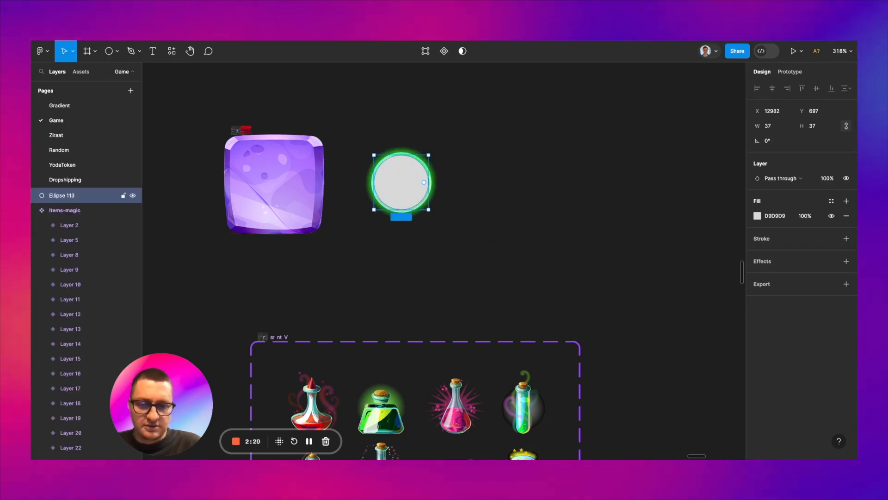
# Step: Send the 37 × 37 circle behind the skull orb and make its fill black (000000)
pyautogui.press('[')
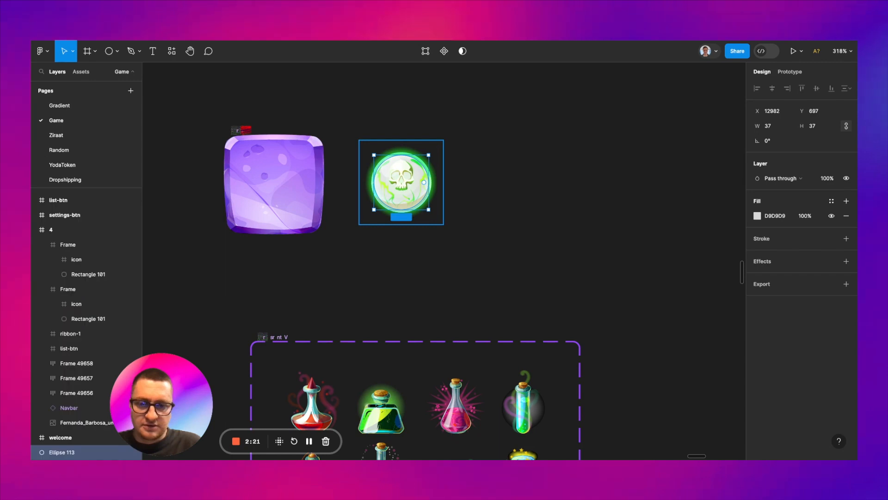
pyautogui.click(754, 217)
pyautogui.moveTo(670, 291); pyautogui.dragTo(670, 291)
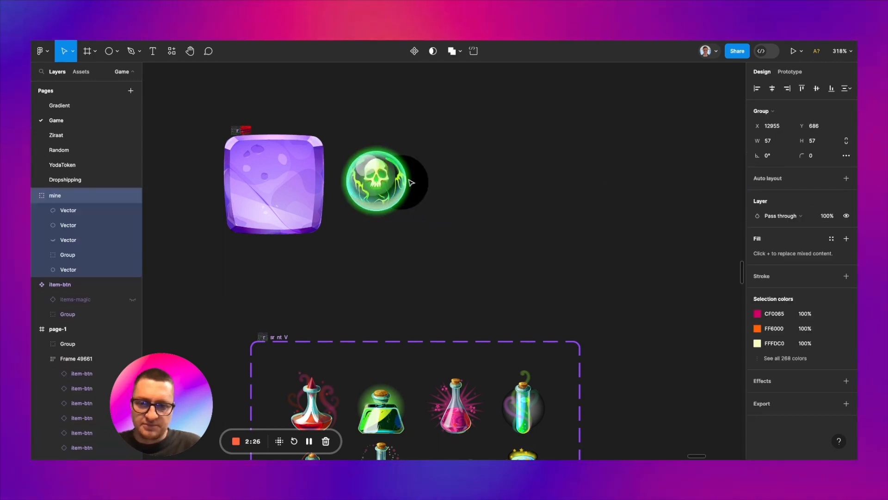
pyautogui.press('super+z')
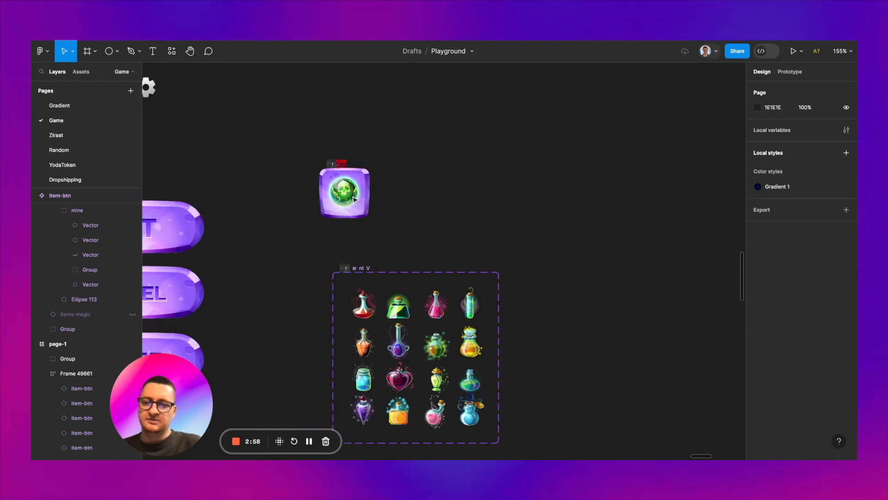
# Step: Set the fill of Ellipse 113 inside the item-btn component's Mine frame to dark purple 3B0455
pyautogui.scroll(5, 354, 198)
pyautogui.click(340, 193)
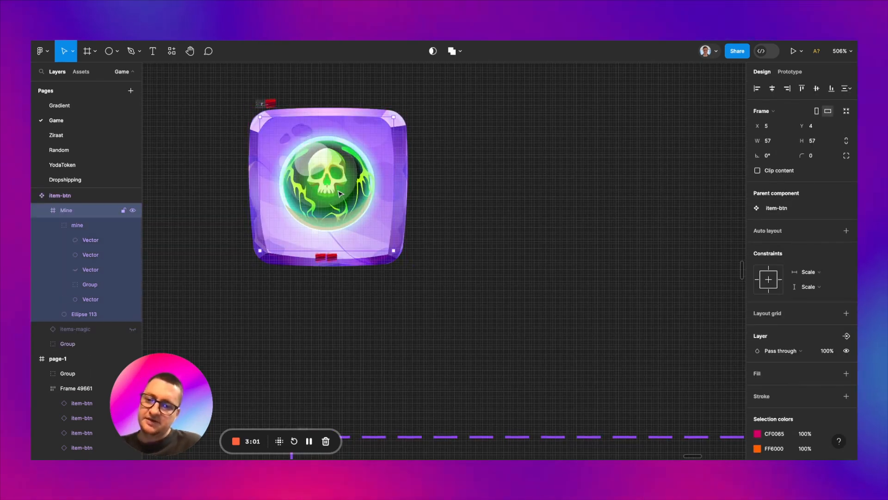
pyautogui.click(90, 314)
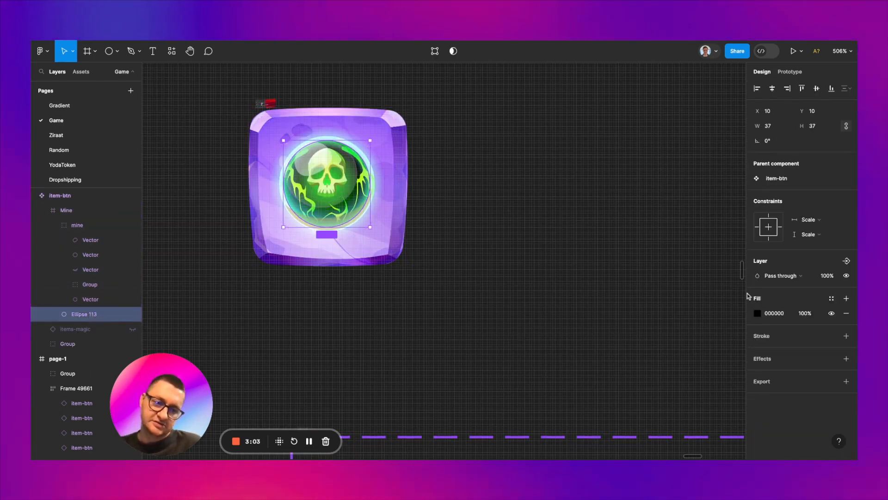
pyautogui.click(758, 315)
pyautogui.click(720, 343)
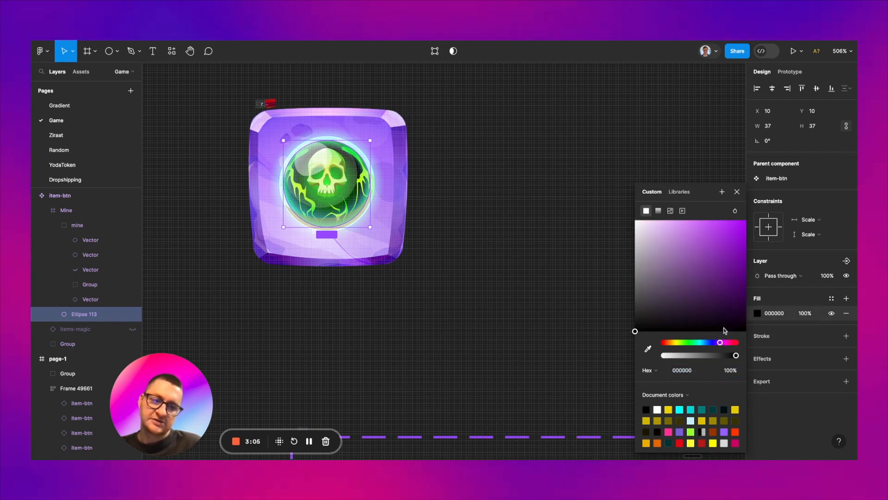
pyautogui.click(737, 293)
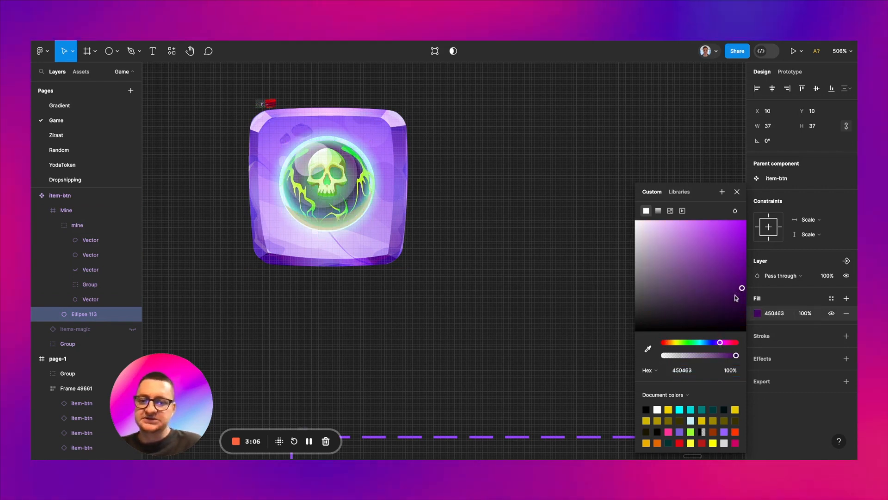
pyautogui.moveTo(735, 295); pyautogui.dragTo(741, 294)
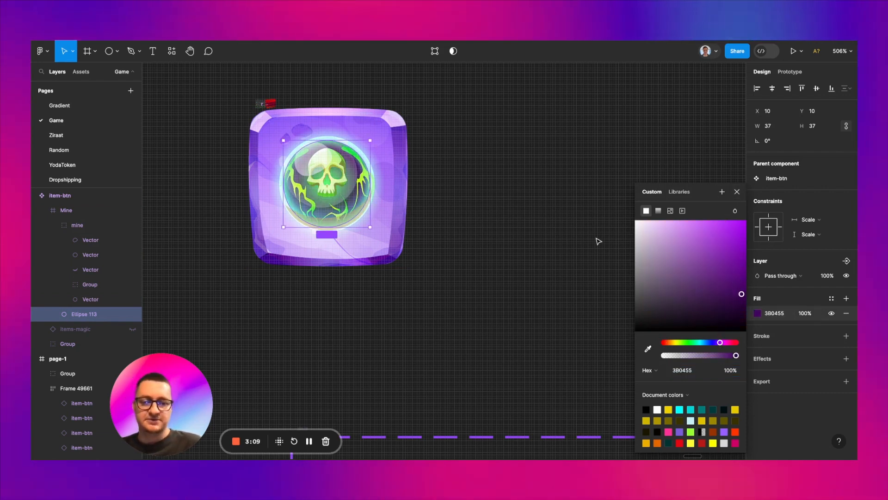
pyautogui.press('Escape')
pyautogui.press('Escape')
# Step: Place a copy of the blank wide rectangular stone button from the asset sheet on page-1, above the grid, at X 136, Y 71
pyautogui.scroll(3, 596, 240)
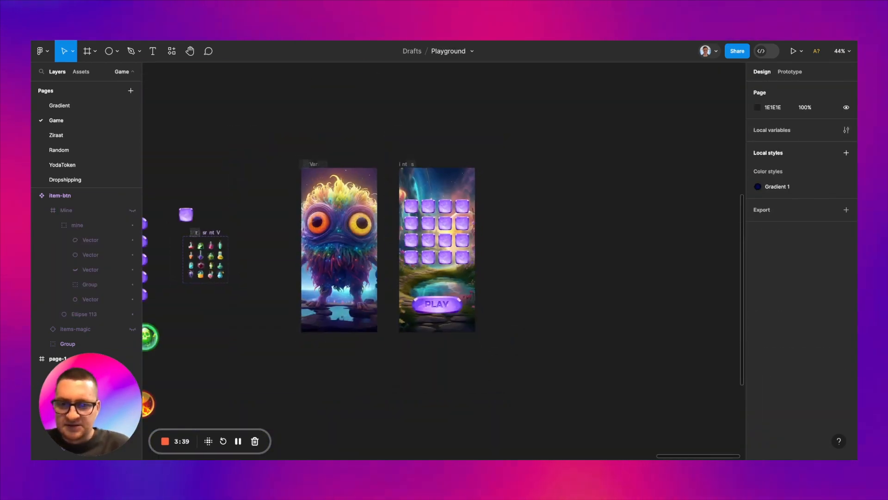
pyautogui.hscroll(-3, 320, 252)
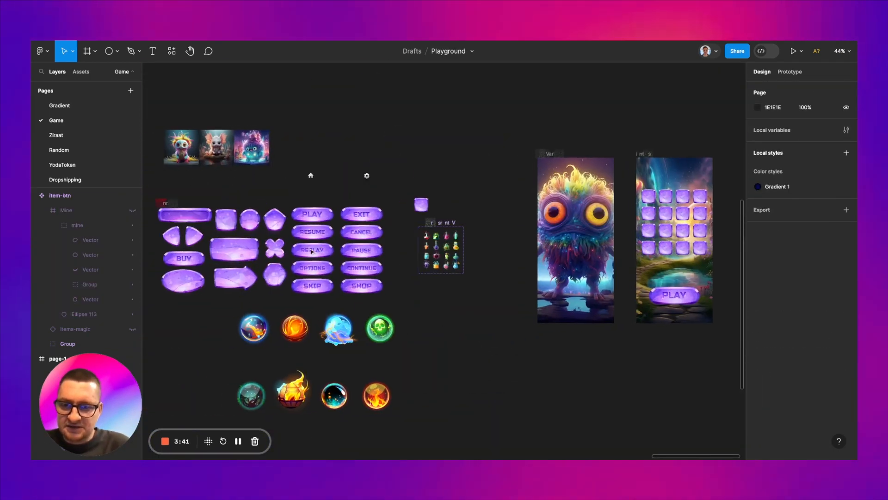
pyautogui.click(242, 252)
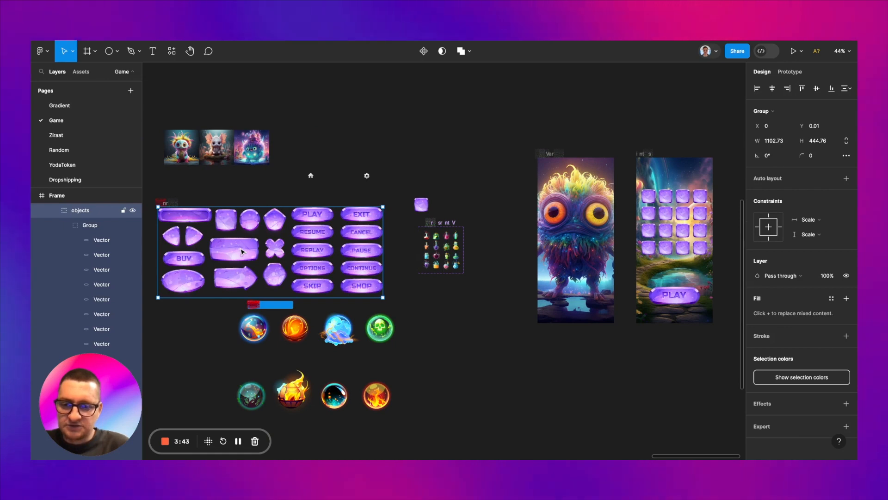
pyautogui.doubleClick(241, 252)
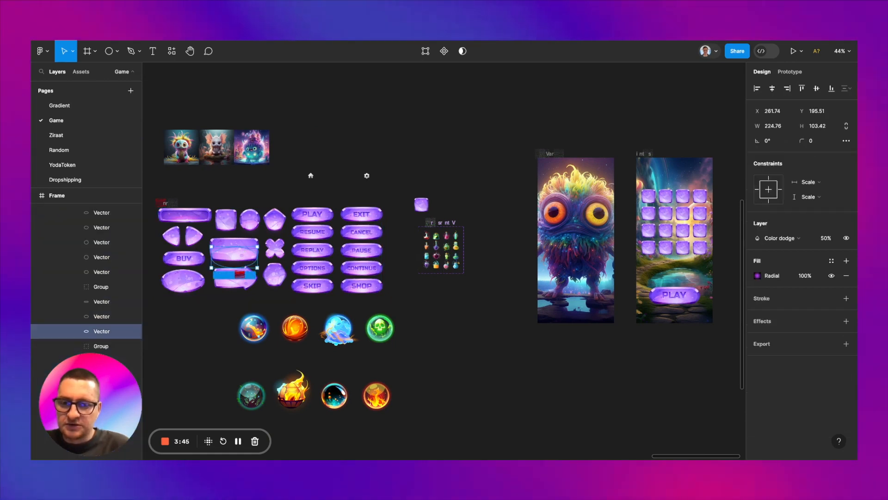
pyautogui.scroll(5, 158, 241)
pyautogui.press('Escape')
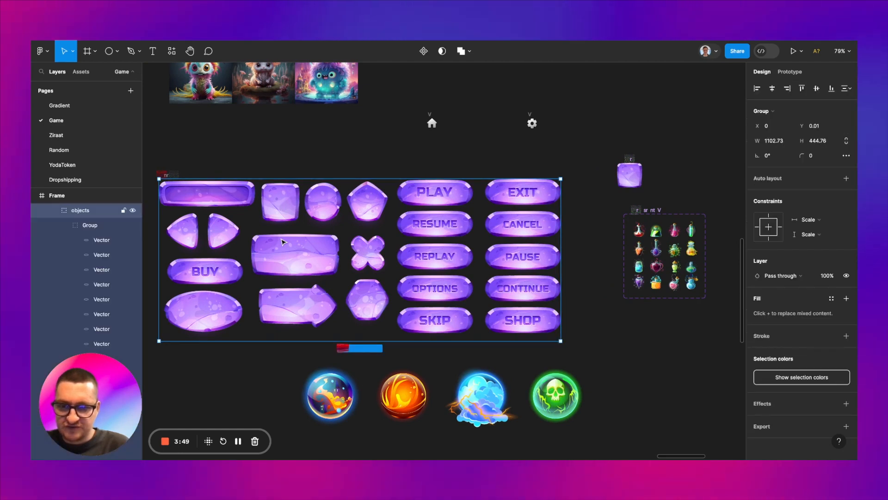
pyautogui.doubleClick(286, 243)
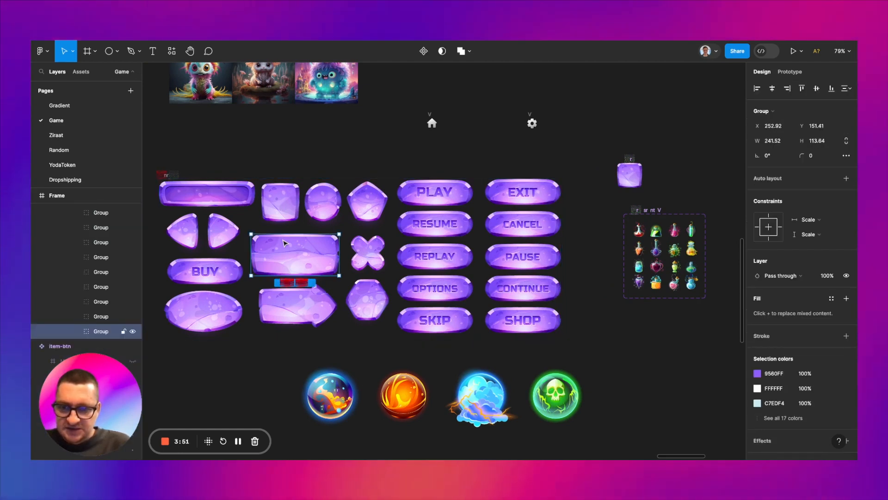
pyautogui.hscroll(10, 499, 164)
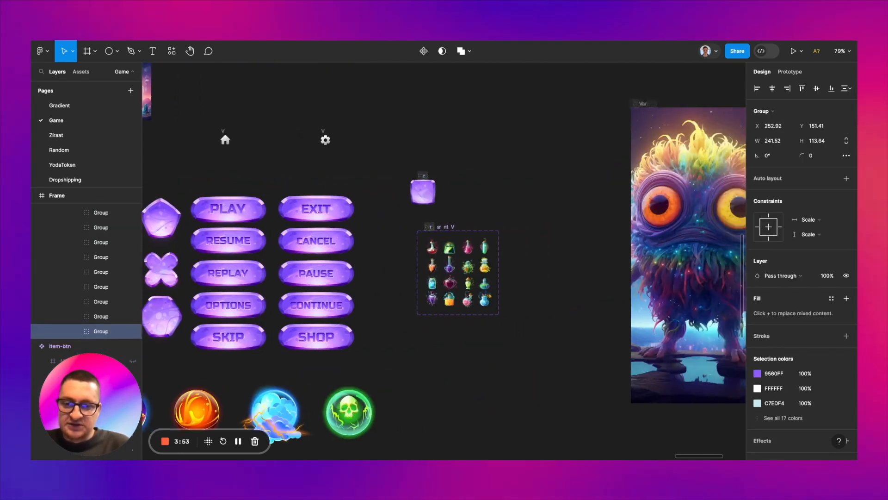
pyautogui.scroll(3, 500, 164)
pyautogui.click(498, 160)
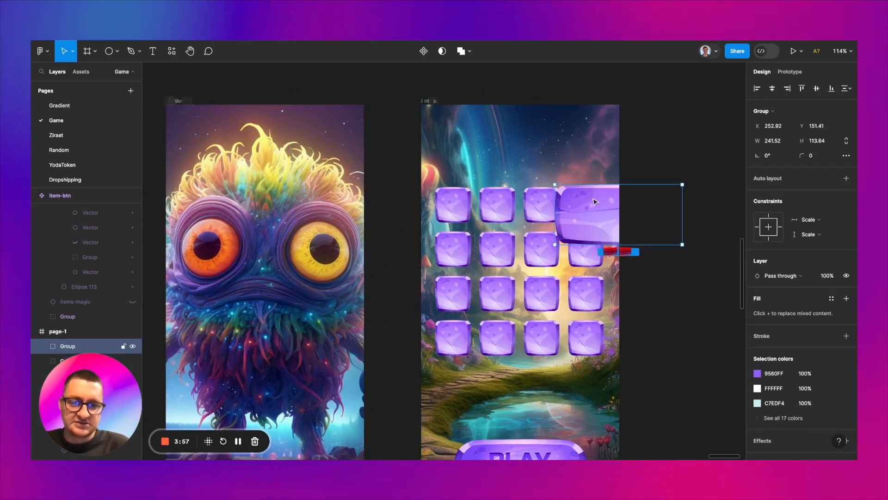
pyautogui.moveTo(623, 213); pyautogui.dragTo(555, 170)
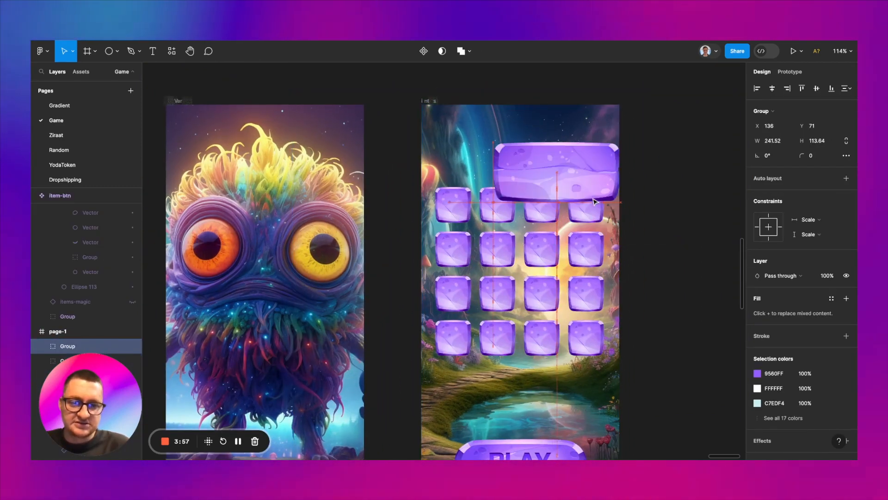
# Step: Scale the blank button on page-1 proportionally to 174.27 × 82 and place it centred above the grid at X 100, Y 50
pyautogui.press('k')
pyautogui.moveTo(614, 198); pyautogui.dragTo(567, 169)
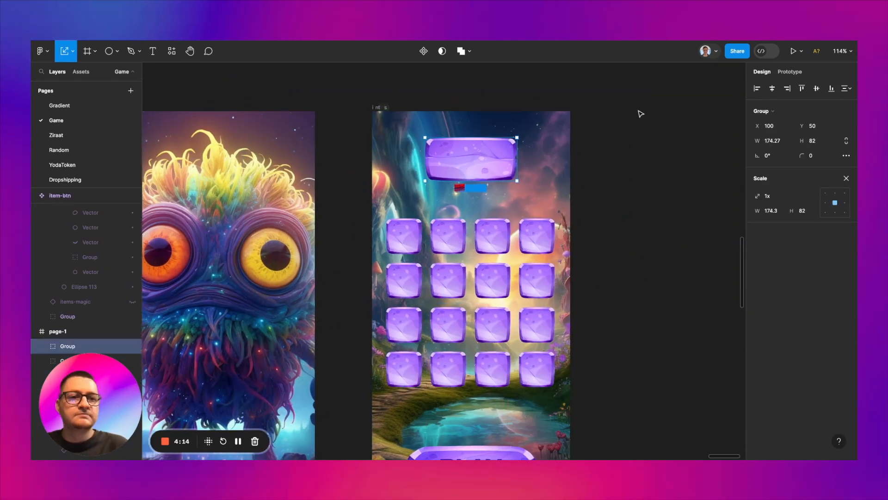
pyautogui.scroll(3, 639, 113)
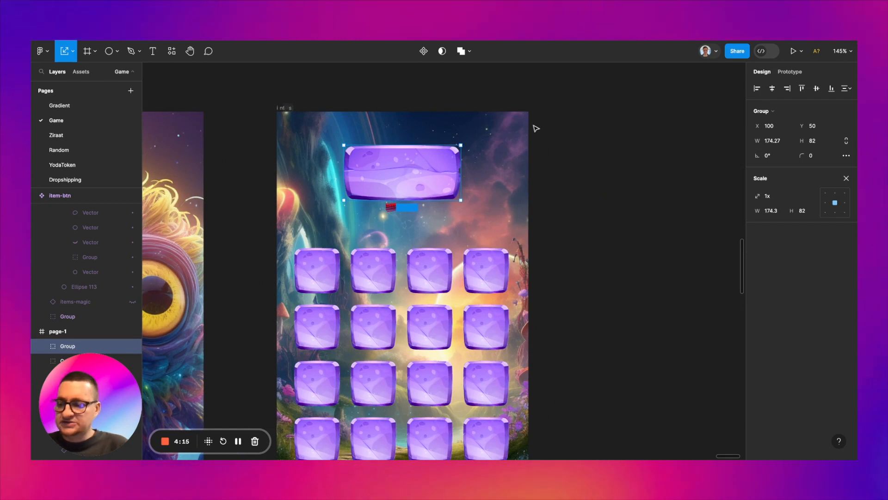
# Step: Review the page-1 layout and the prepared button, orb and potion assets
pyautogui.hscroll(-1, 370, 135)
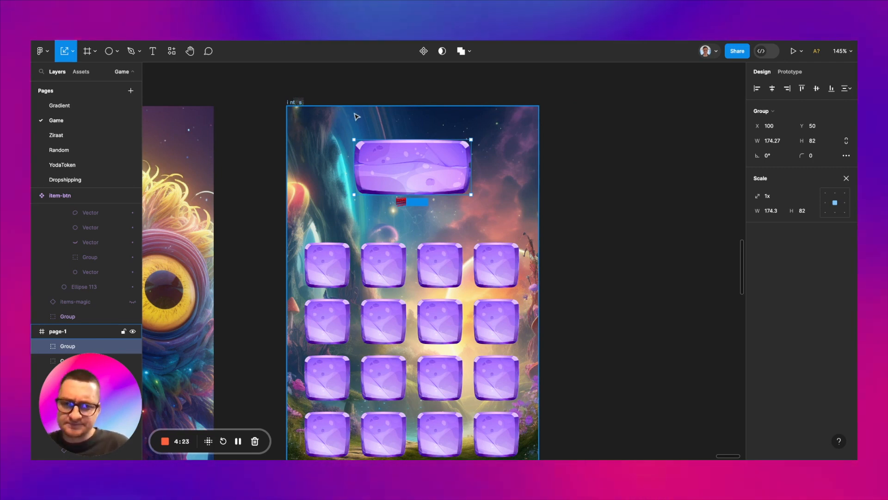
pyautogui.hscroll(1, 357, 116)
pyautogui.hscroll(-2, 375, 125)
pyautogui.scroll(-1, 375, 125)
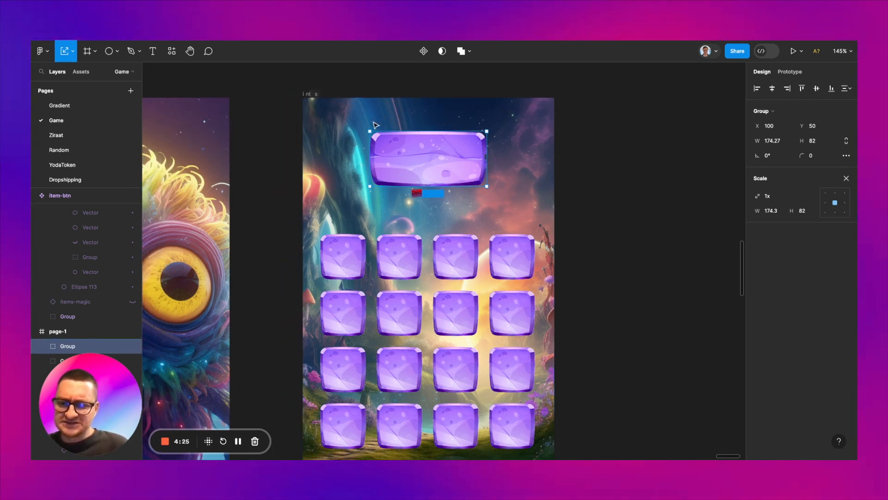
pyautogui.hscroll(-1, 375, 125)
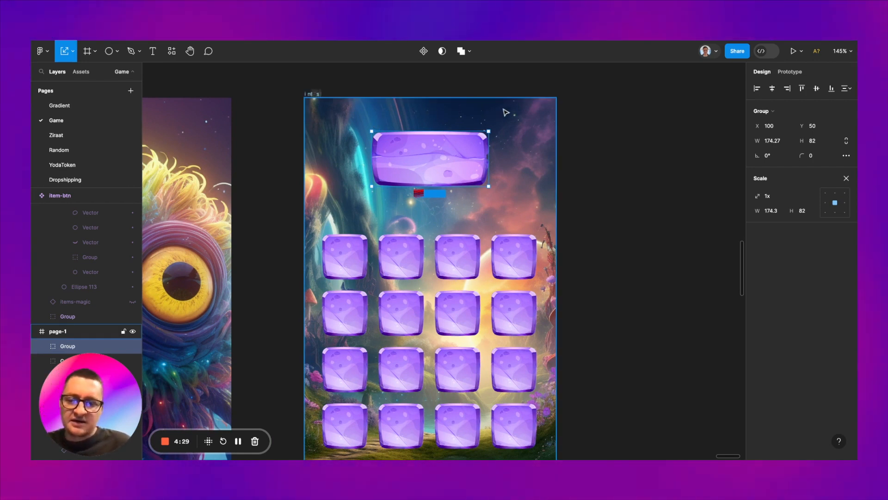
pyautogui.hscroll(-2, 517, 113)
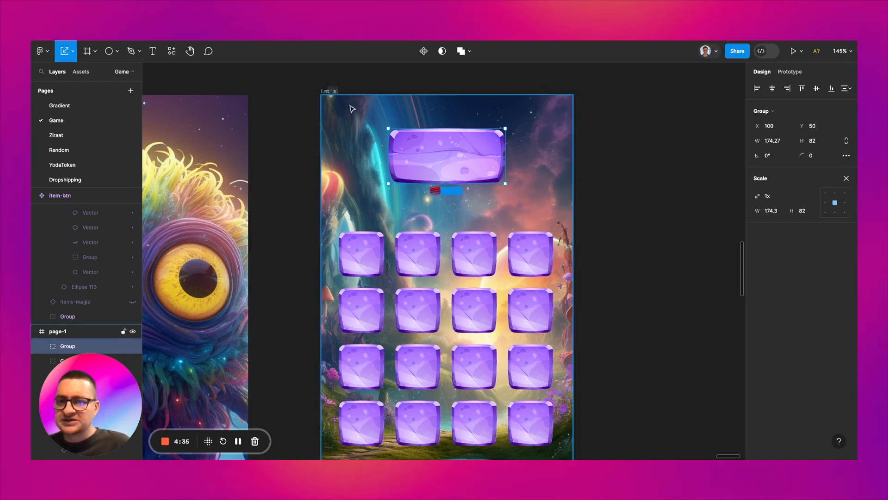
pyautogui.scroll(-3, 385, 135)
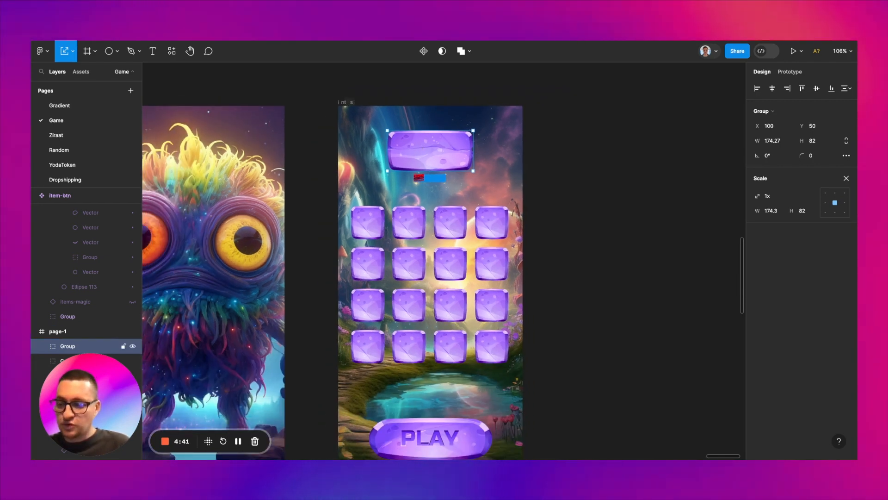
pyautogui.scroll(-5, 597, 152)
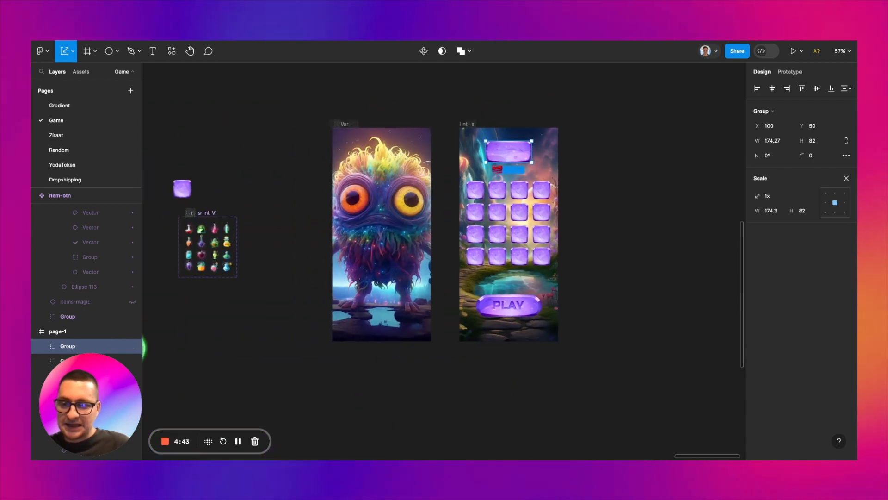
pyautogui.hscroll(-10, 262, 221)
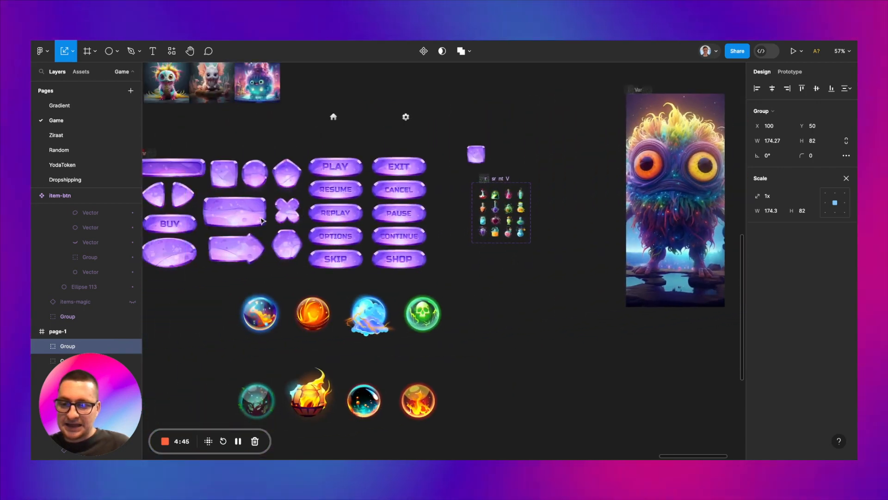
pyautogui.hscroll(-3, 262, 221)
pyautogui.scroll(2, 263, 221)
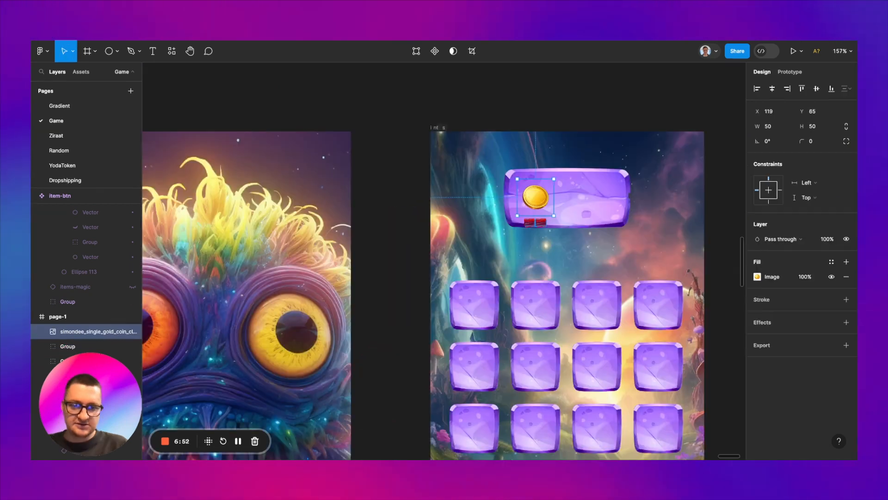
pyautogui.scroll(-3, 560, 259)
pyautogui.scroll(-3, 560, 259)
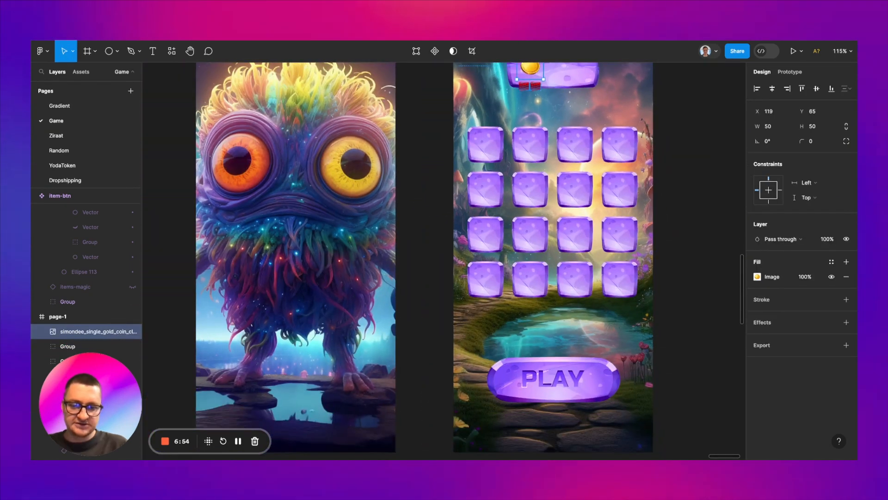
# Step: Examine the fill of the letter A in the PLAY button's lettering on page-1
pyautogui.scroll(-2, 560, 259)
pyautogui.click(561, 356)
pyautogui.doubleClick(561, 356)
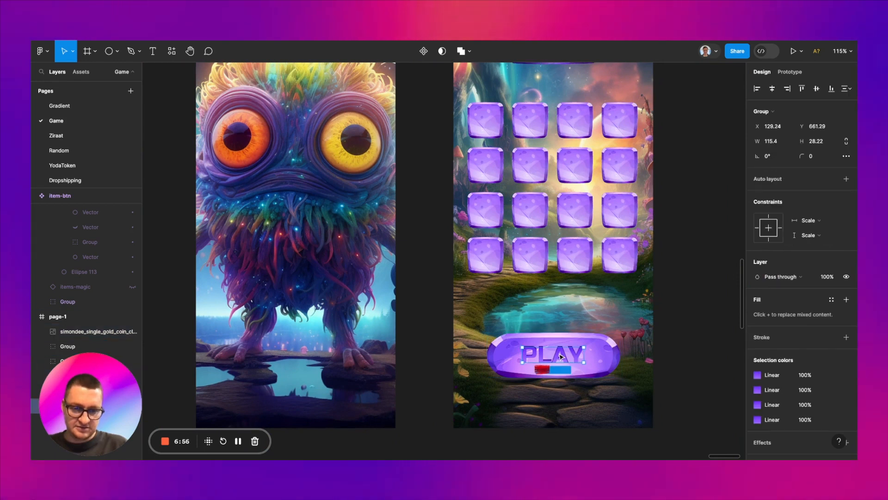
pyautogui.doubleClick(560, 355)
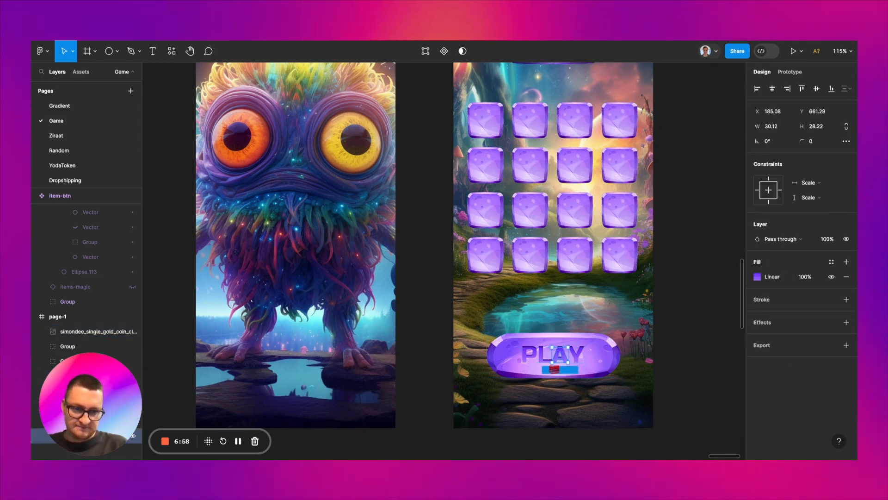
pyautogui.hscroll(1, 561, 355)
pyautogui.scroll(1, 561, 355)
pyautogui.click(619, 246)
# Step: Add the text "500" to the blank button beside the gold coin and set its font size to 50
pyautogui.scroll(3, 619, 246)
pyautogui.scroll(3, 620, 246)
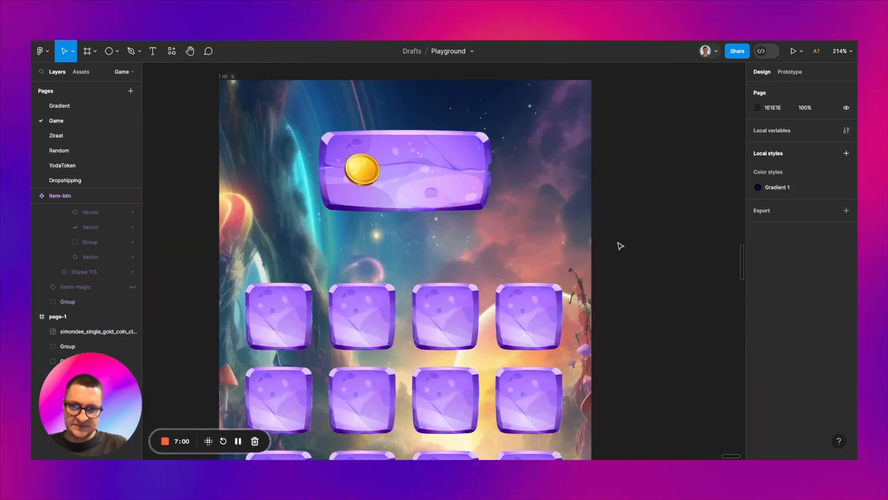
pyautogui.scroll(2, 620, 246)
pyautogui.hscroll(-1, 621, 246)
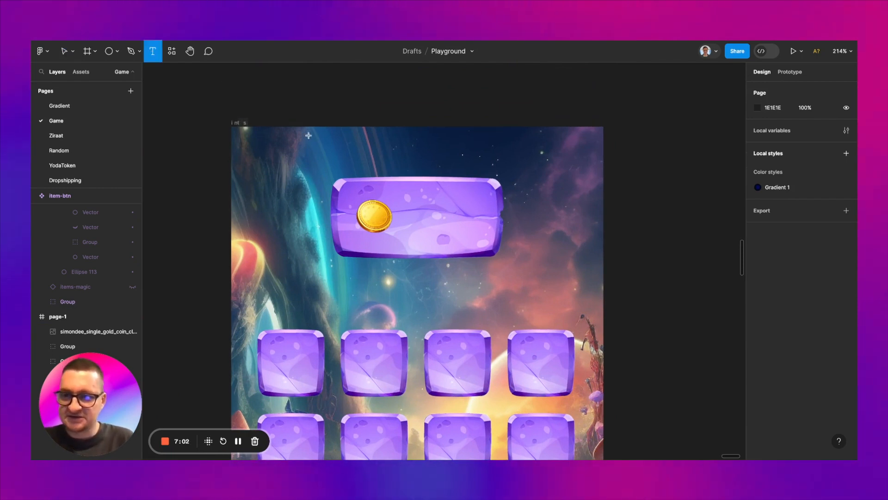
pyautogui.click(453, 232)
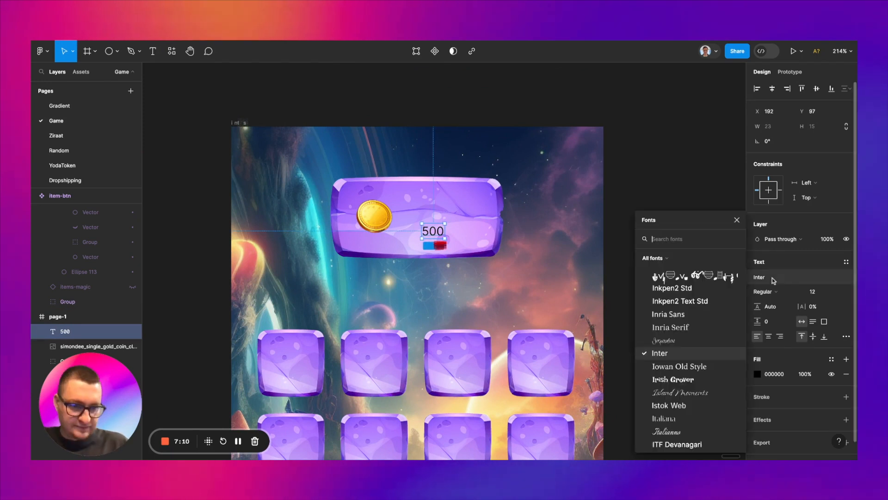
pyautogui.click(825, 294)
pyautogui.write('50')
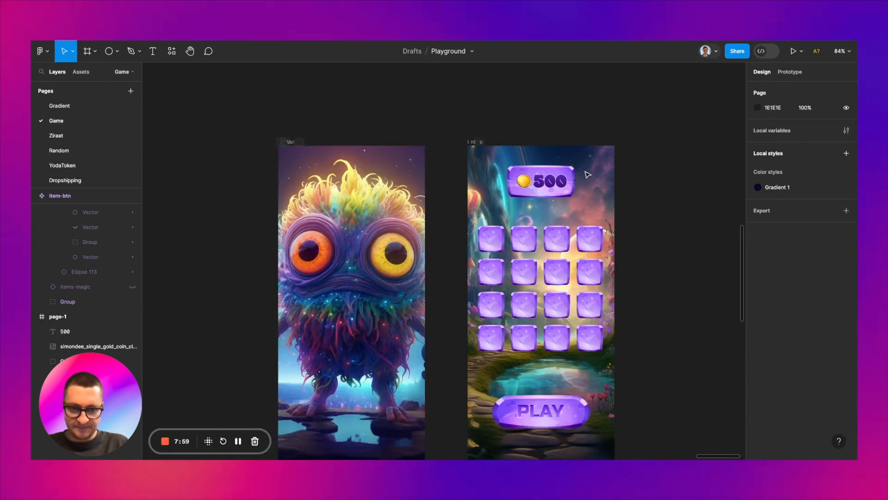
# Step: Set the "500" text's font size to 40 and reposition it beside the gold coin at about X 169, Y 67
pyautogui.scroll(5, 588, 174)
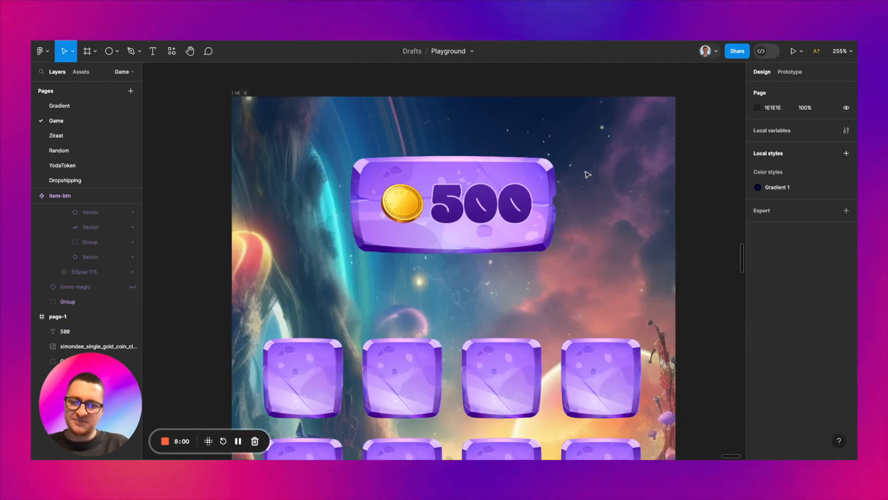
pyautogui.doubleClick(506, 198)
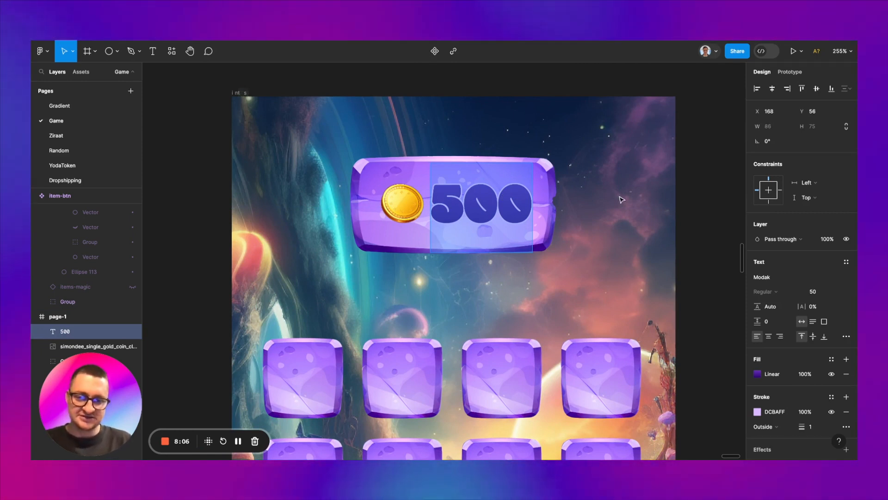
pyautogui.press('Escape')
pyautogui.click(813, 290)
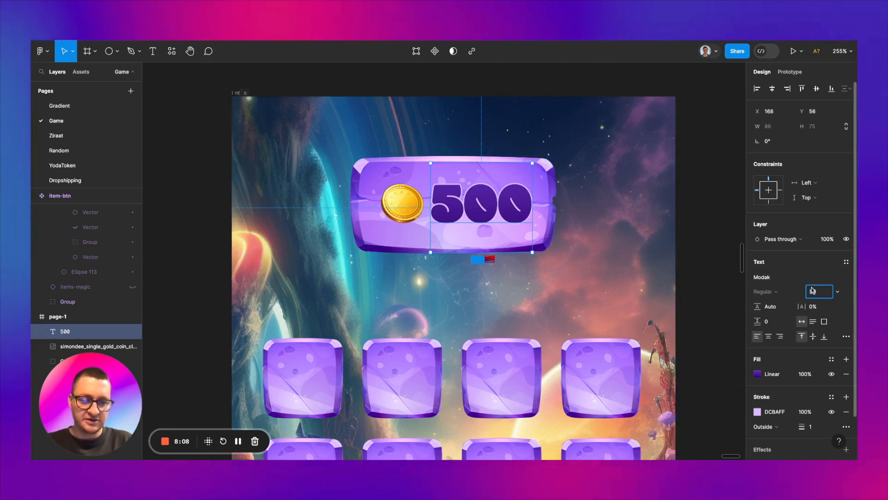
pyautogui.write('40')
pyautogui.press('Return')
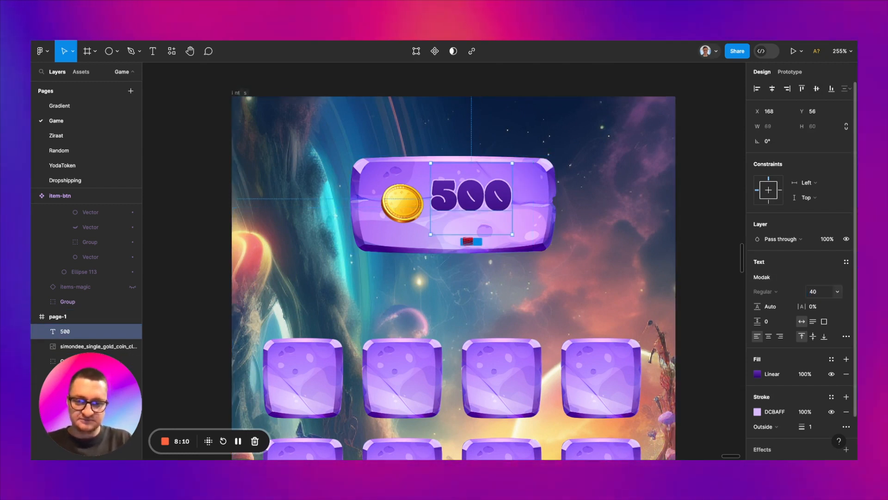
pyautogui.moveTo(478, 202); pyautogui.dragTo(479, 202)
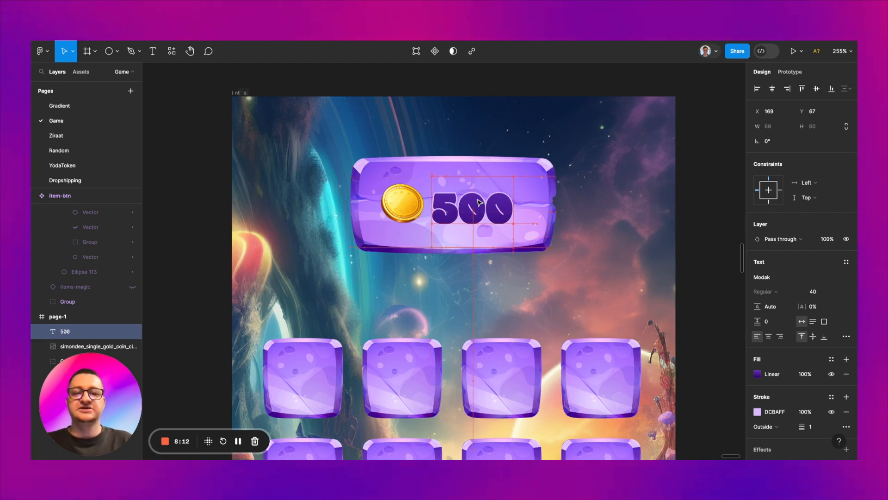
pyautogui.doubleClick(480, 211)
pyautogui.click(502, 207)
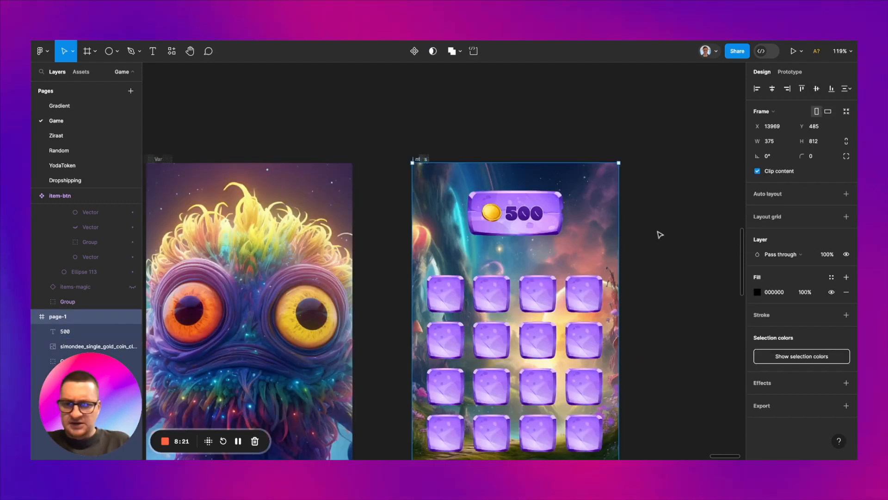
# Step: Review the page-1 header and grid layout alongside the prepared button and potion assets
pyautogui.click(659, 234)
pyautogui.scroll(5, 533, 264)
pyautogui.scroll(-1, 534, 265)
pyautogui.scroll(-1, 533, 263)
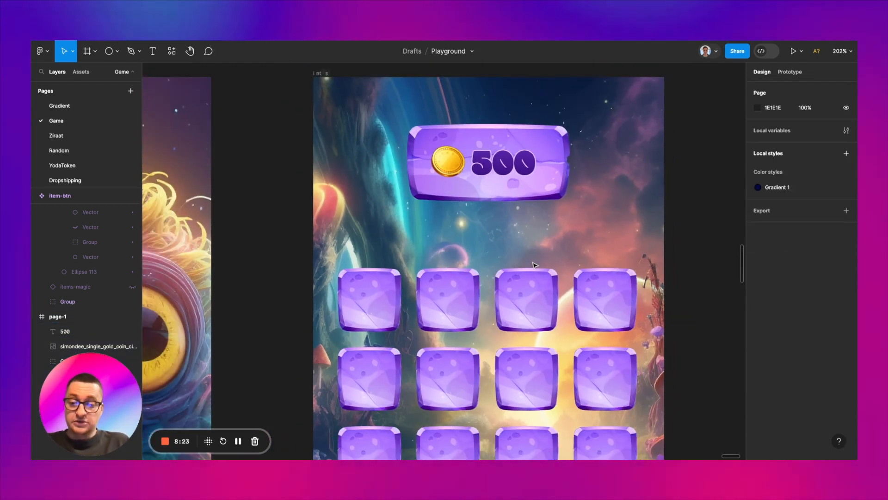
pyautogui.scroll(-8, 533, 264)
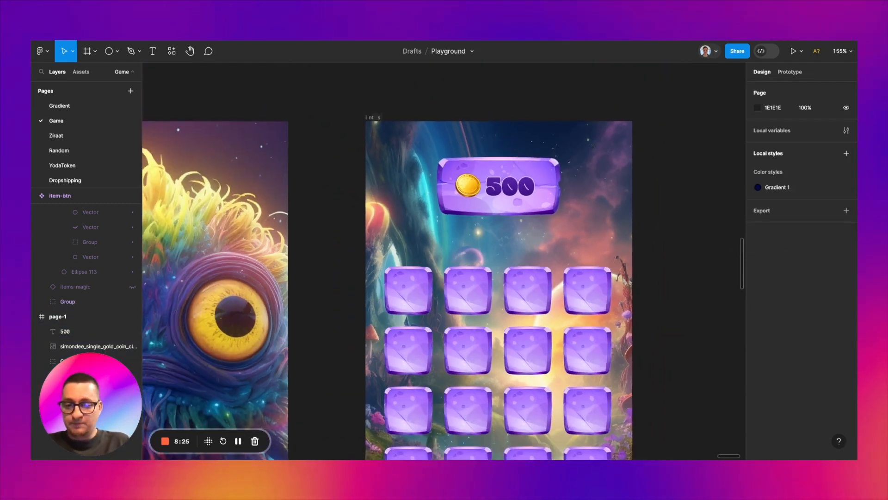
pyautogui.hscroll(-3, 516, 265)
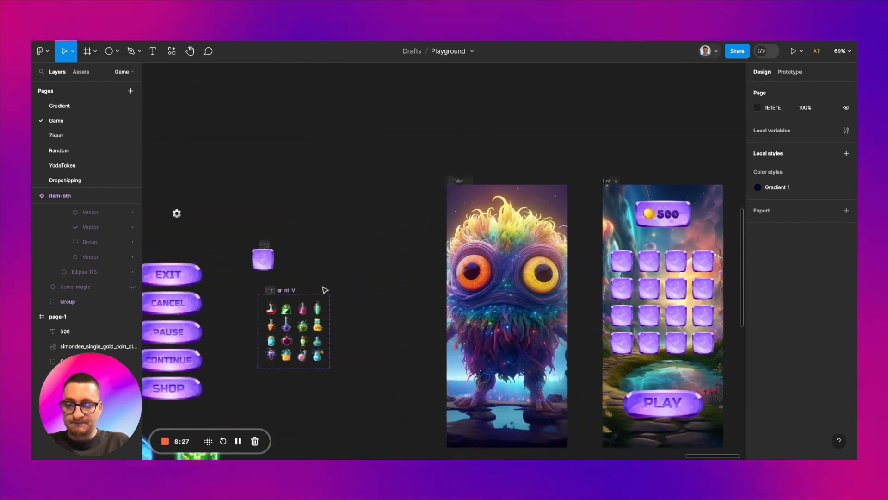
pyautogui.hscroll(-4, 325, 290)
pyautogui.hscroll(-3, 319, 290)
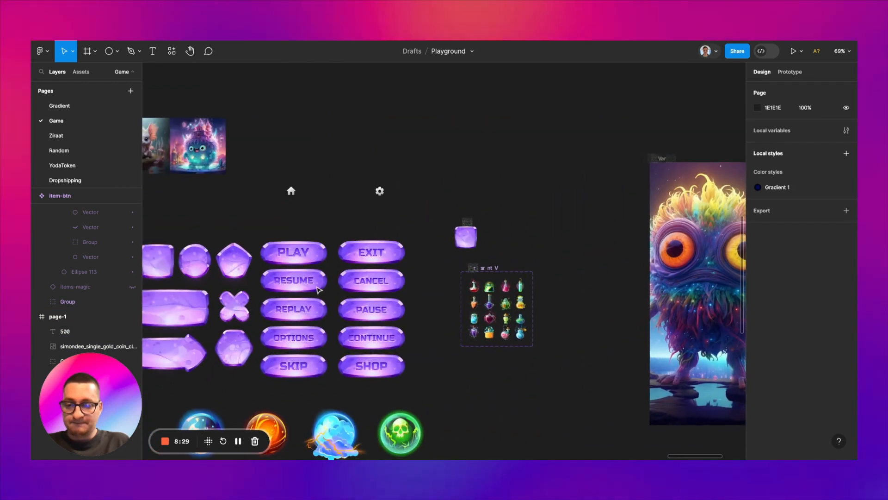
pyautogui.hscroll(8, 319, 290)
pyautogui.hscroll(3, 491, 216)
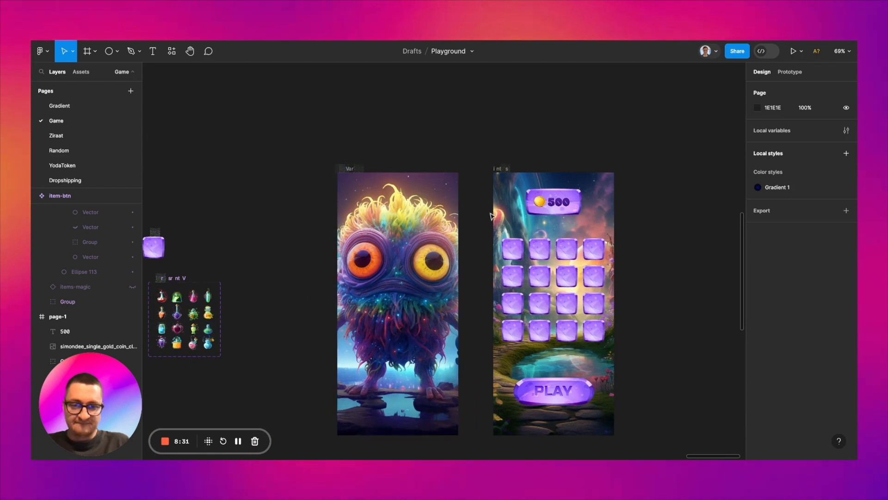
pyautogui.scroll(5, 491, 216)
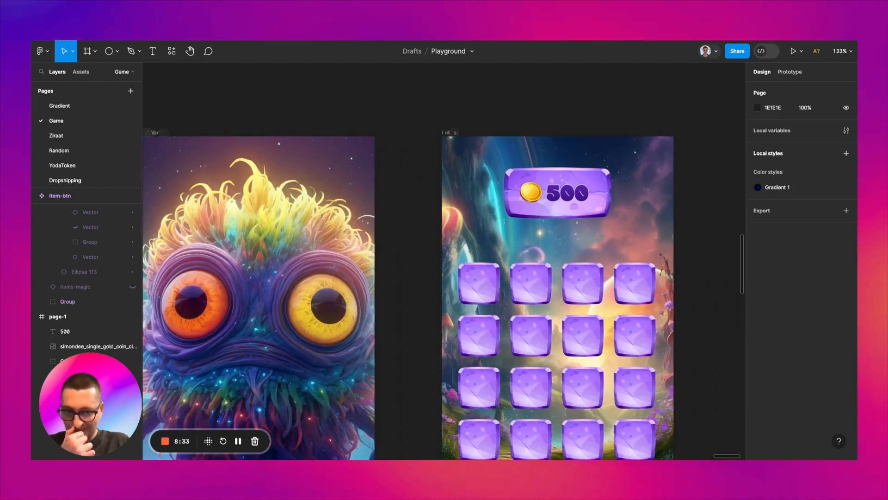
# Step: Copy the long inset bar button from the prepared button set and paste it into page-1
pyautogui.hscroll(-8, 485, 204)
pyautogui.scroll(-5, 486, 203)
pyautogui.hscroll(-5, 485, 203)
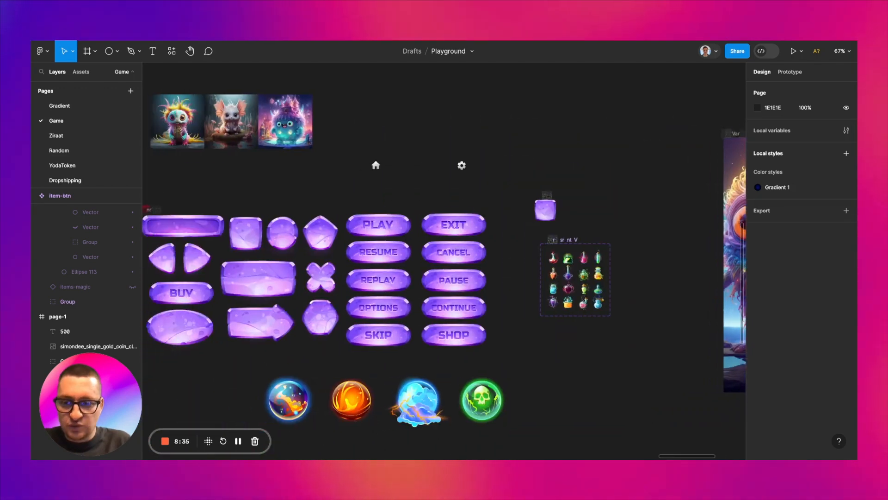
pyautogui.hscroll(-3, 365, 265)
pyautogui.scroll(5, 329, 274)
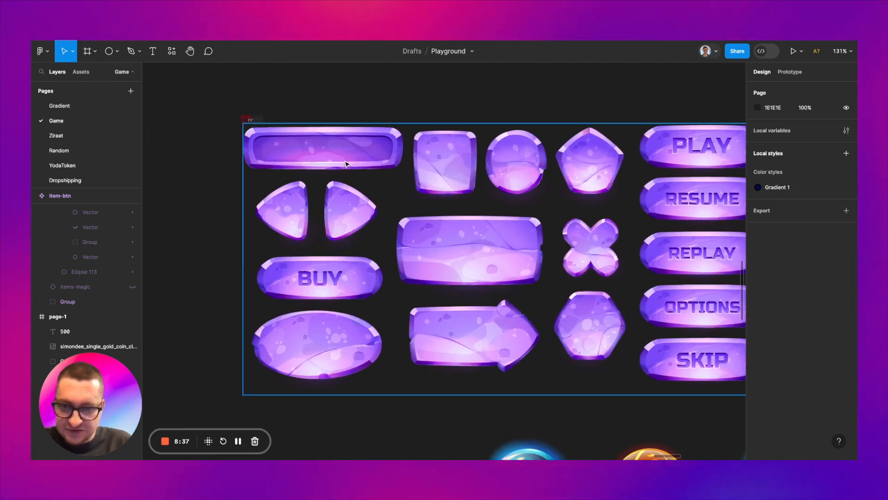
pyautogui.click(344, 157)
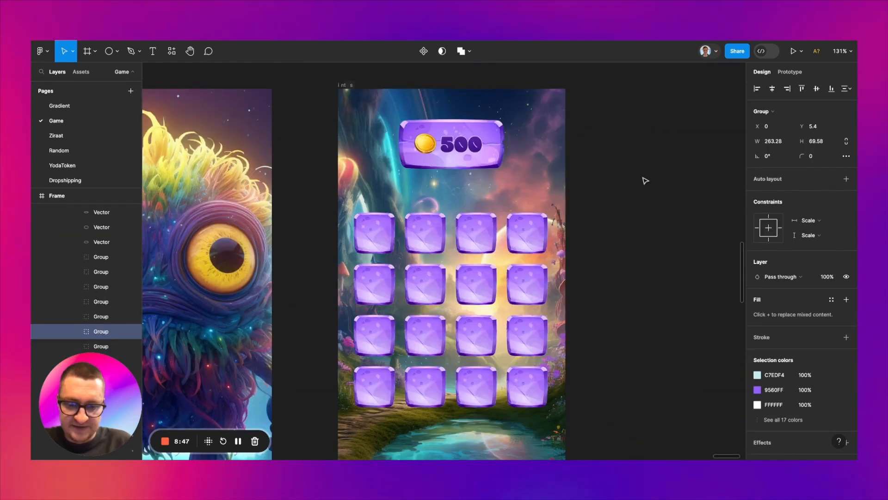
pyautogui.hotkey('ctrl', 'v')
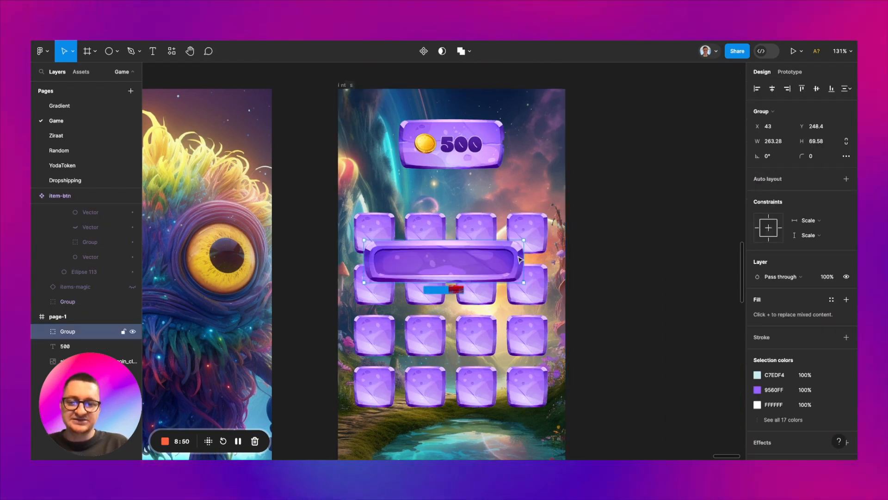
# Step: Scale the pasted bar proportionally to 118 × 31.19 and centre it between the coin header and the grid at X 128, Y 152
pyautogui.press('k')
pyautogui.moveTo(523, 258)
pyautogui.mouseDown()
pyautogui.moveTo(444, 258)
pyautogui.moveTo(472, 198)
pyautogui.mouseUp()
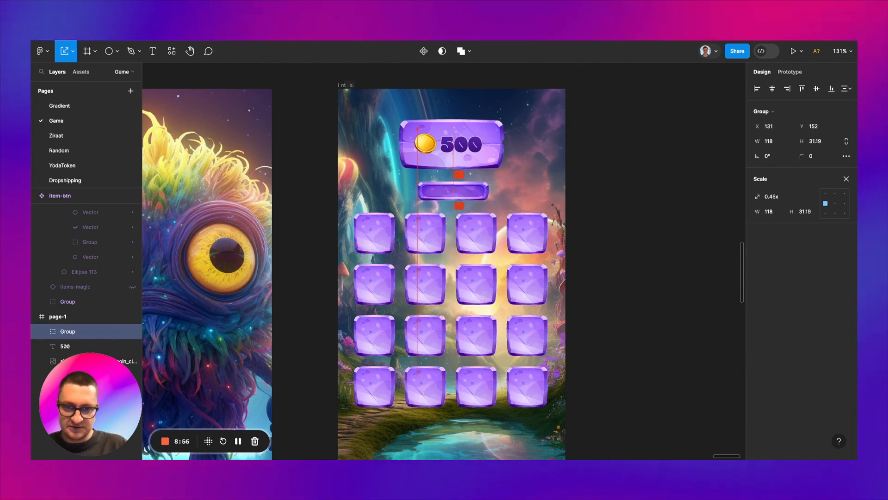
pyautogui.click(772, 88)
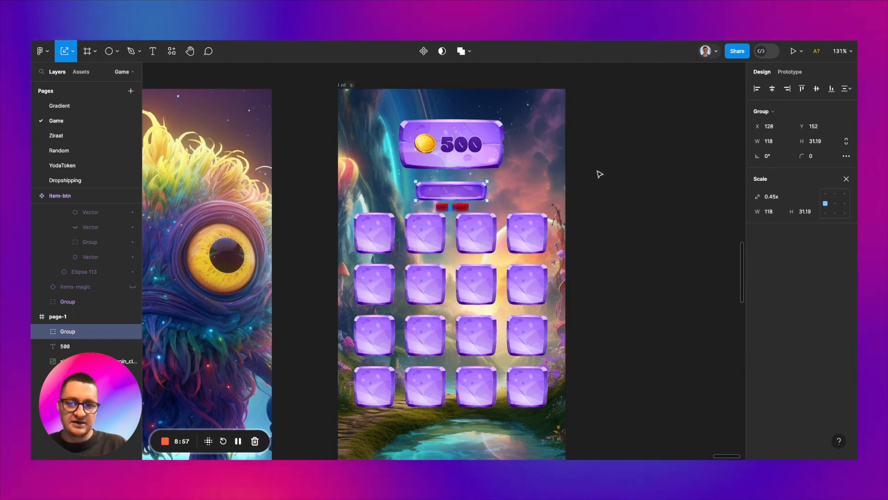
pyautogui.press('v')
# Step: Duplicate the "500" text onto the small inset bar and change the copy to "level 3"
pyautogui.scroll(5, 476, 157)
pyautogui.click(445, 134)
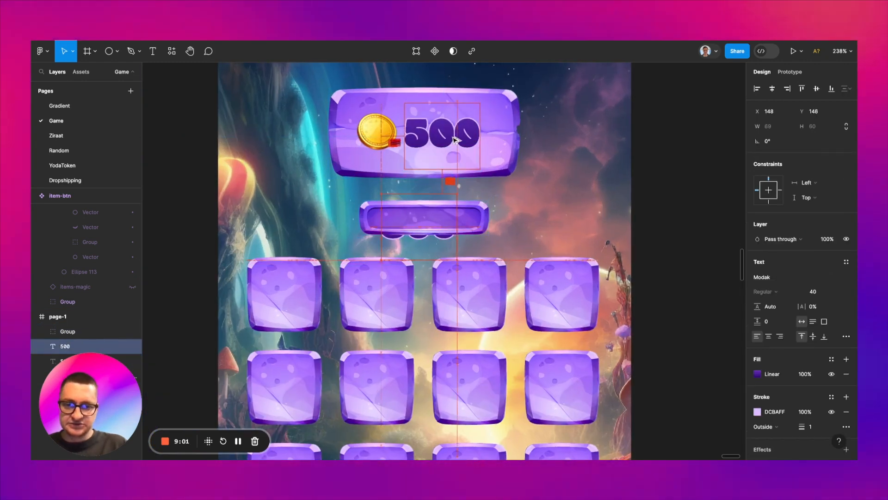
pyautogui.keyDown('alt'); pyautogui.moveTo(455, 141); pyautogui.dragTo(431, 227); pyautogui.keyUp('alt')
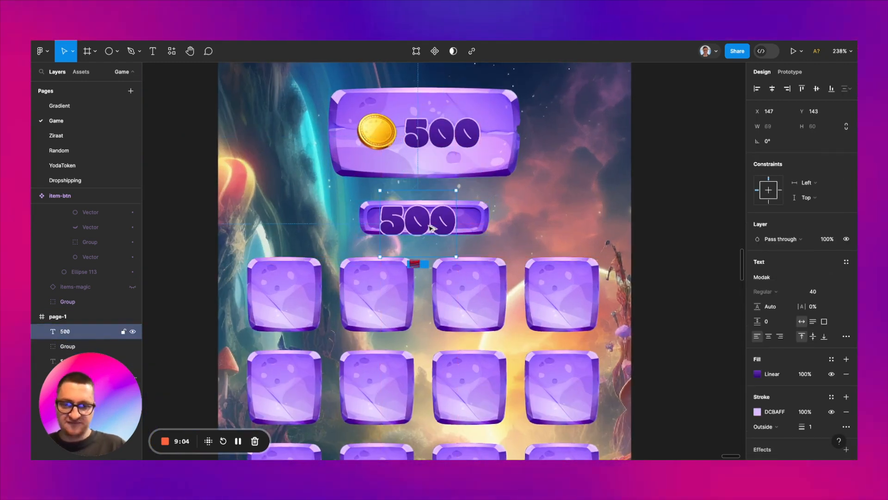
pyautogui.doubleClick(431, 227)
pyautogui.write('l')
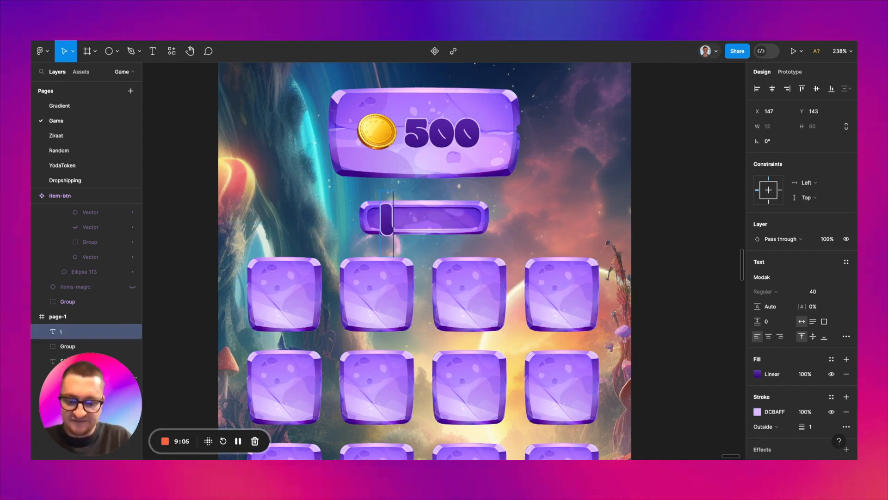
pyautogui.write('evel 3')
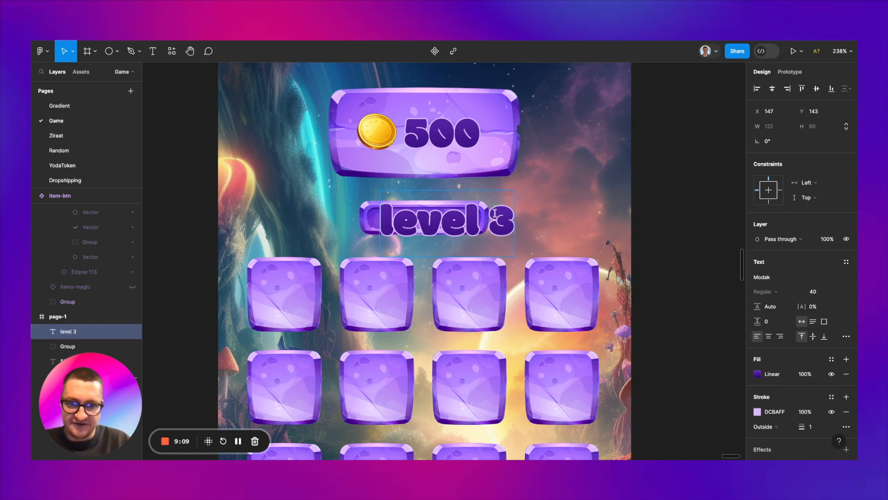
pyautogui.press('Escape')
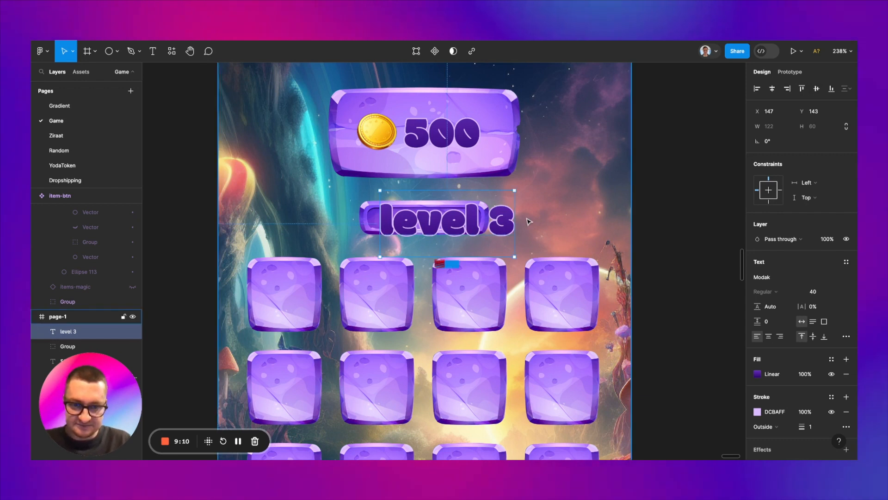
# Step: Reduce the "level 3" text's font size to 18 and centre it in the inset bar at X 161, Y 156
pyautogui.click(812, 292)
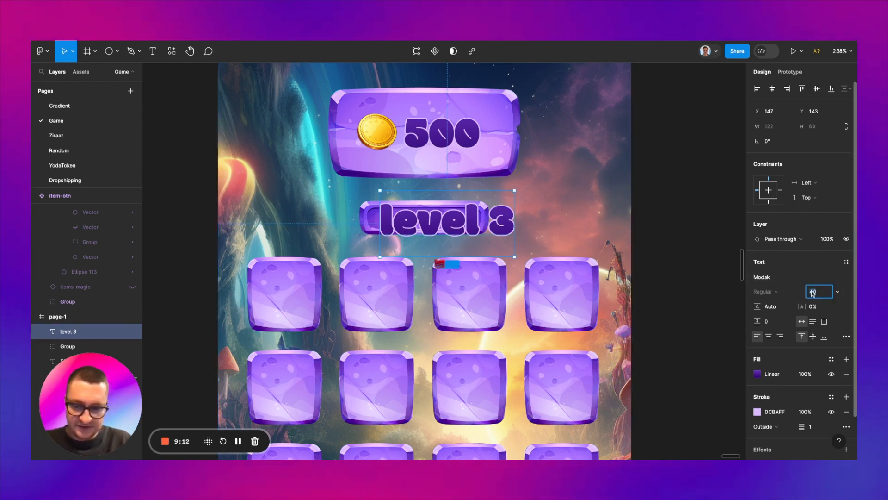
pyautogui.write('20')
pyautogui.press('Return')
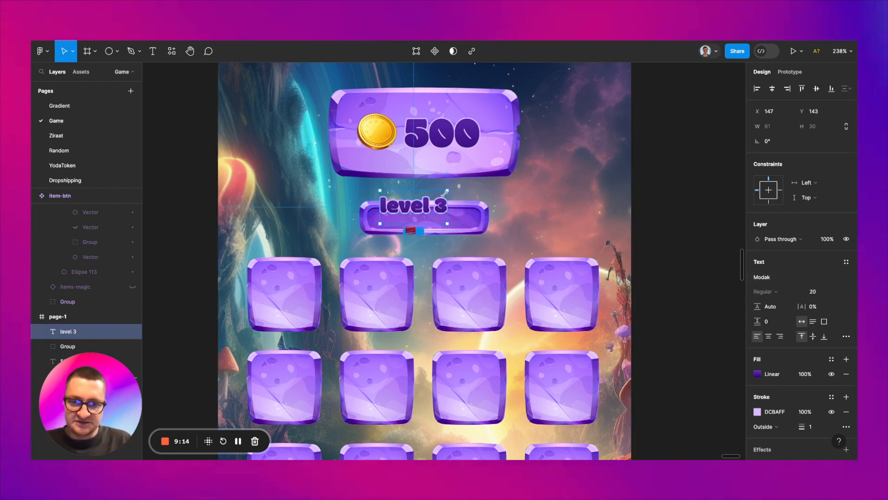
pyautogui.moveTo(427, 203); pyautogui.dragTo(428, 216)
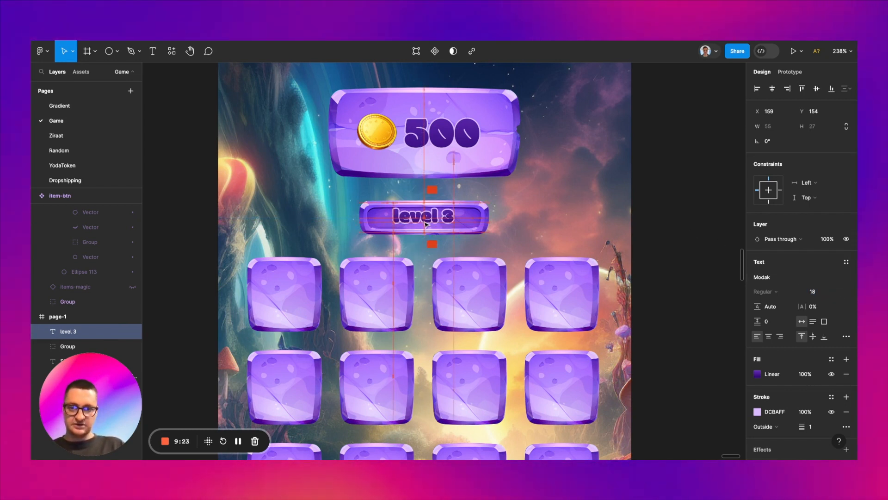
pyautogui.moveTo(425, 224); pyautogui.dragTo(425, 225)
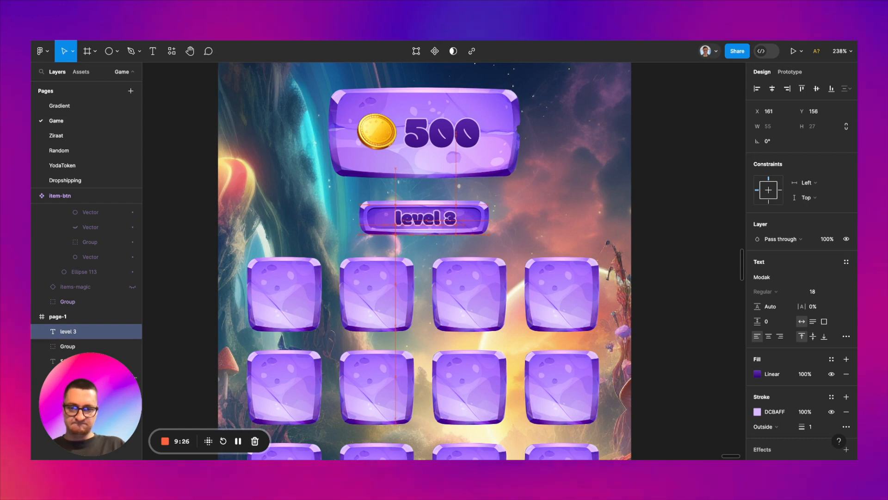
pyautogui.click(487, 223)
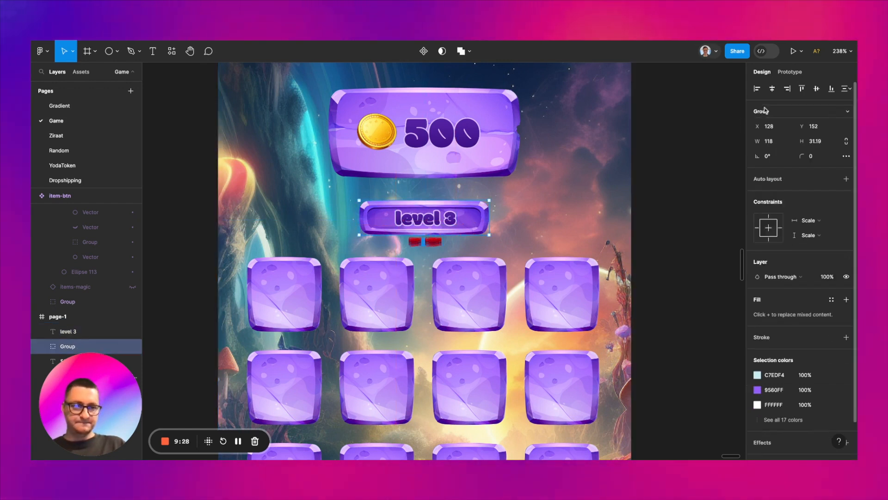
pyautogui.click(68, 331)
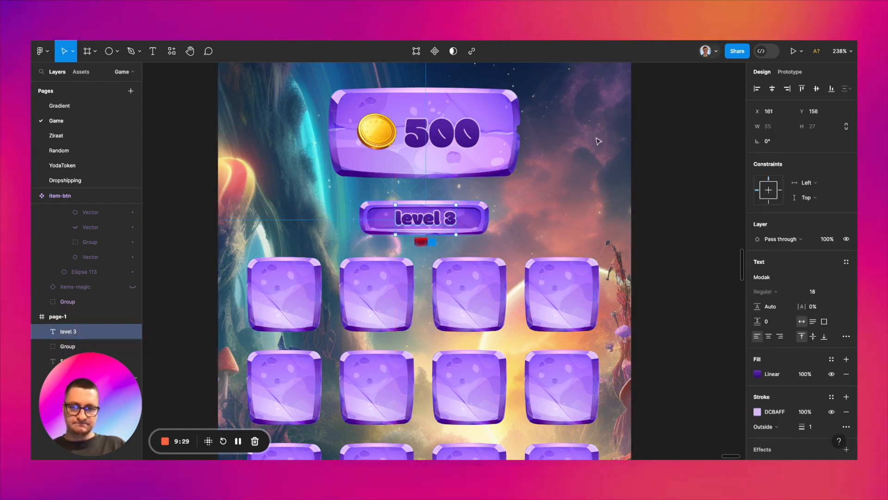
pyautogui.click(696, 162)
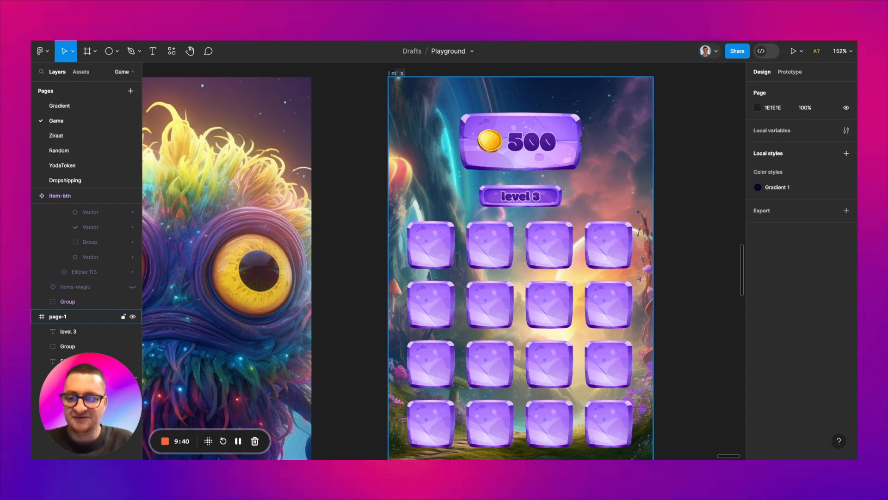
# Step: Copy the round button from the prepared button set and place the copy beside the gear icon at X 12725, Y 517
pyautogui.scroll(-4, 400, 148)
pyautogui.hscroll(-12, 400, 149)
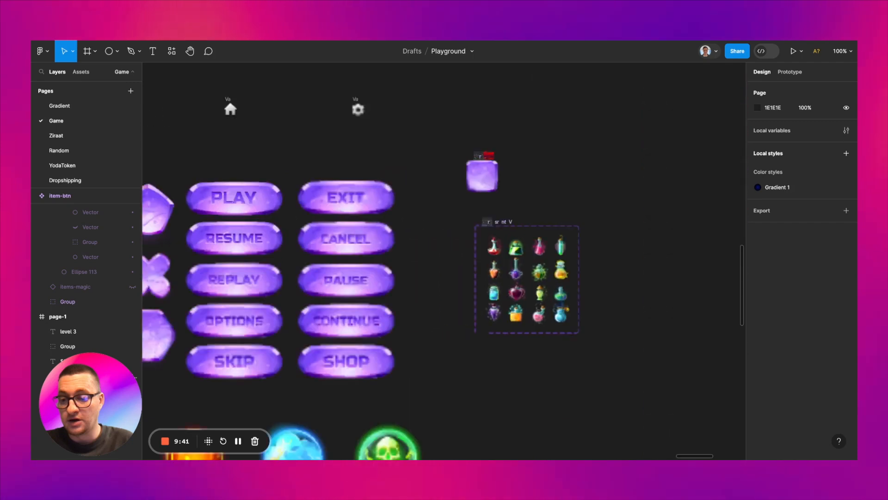
pyautogui.hscroll(-8, 442, 261)
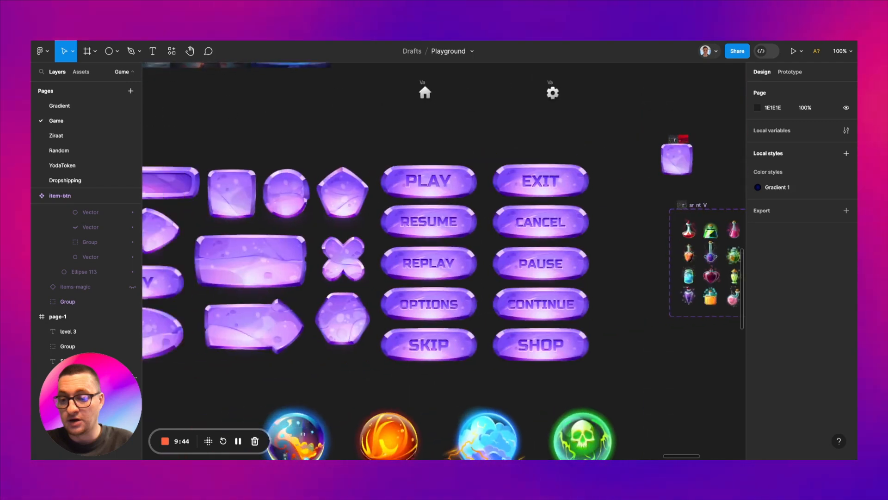
pyautogui.hscroll(-3, 318, 190)
pyautogui.click(318, 189)
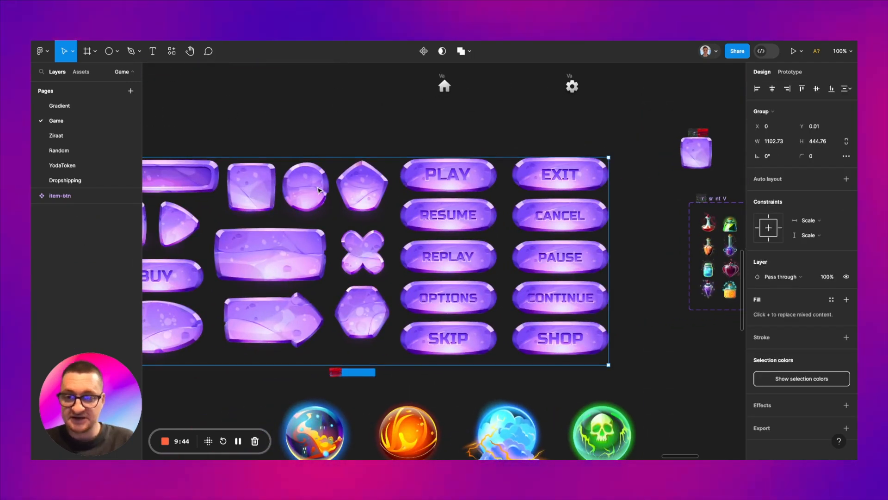
pyautogui.doubleClick(318, 189)
pyautogui.hscroll(10, 317, 184)
pyautogui.scroll(3, 317, 184)
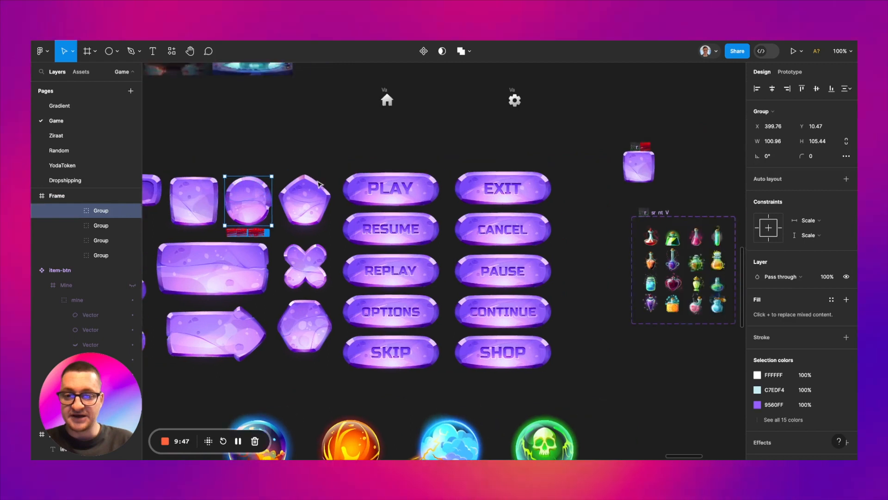
pyautogui.click(328, 173)
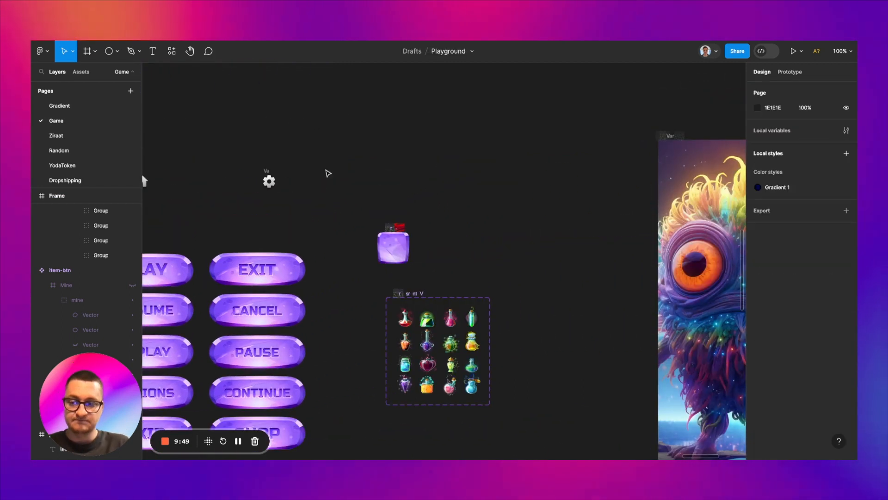
pyautogui.hotkey('ctrl', 'v')
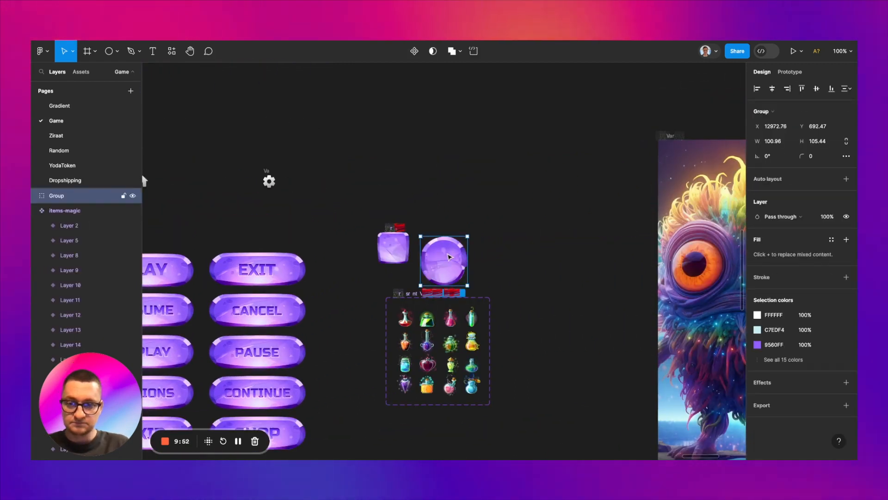
pyautogui.moveTo(449, 257); pyautogui.dragTo(335, 175)
# Step: Move the home icon directly above the gear icon and select both icons together with the round button
pyautogui.scroll(5, 282, 174)
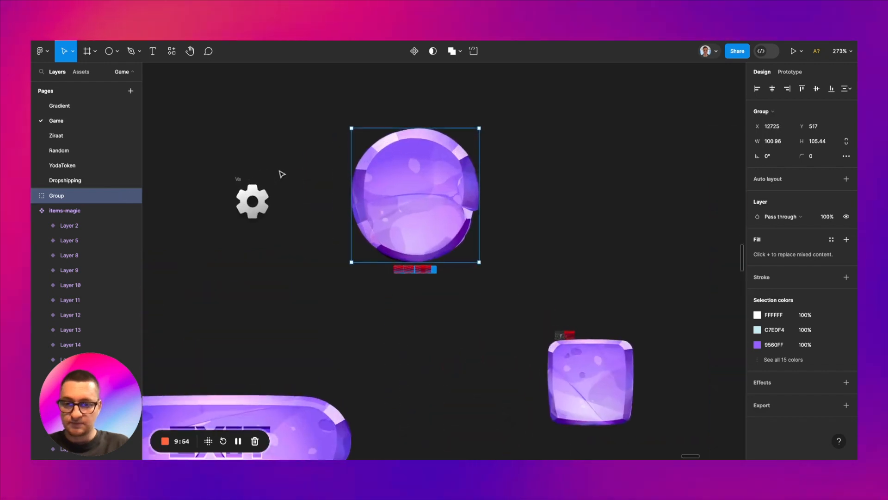
pyautogui.press('Escape')
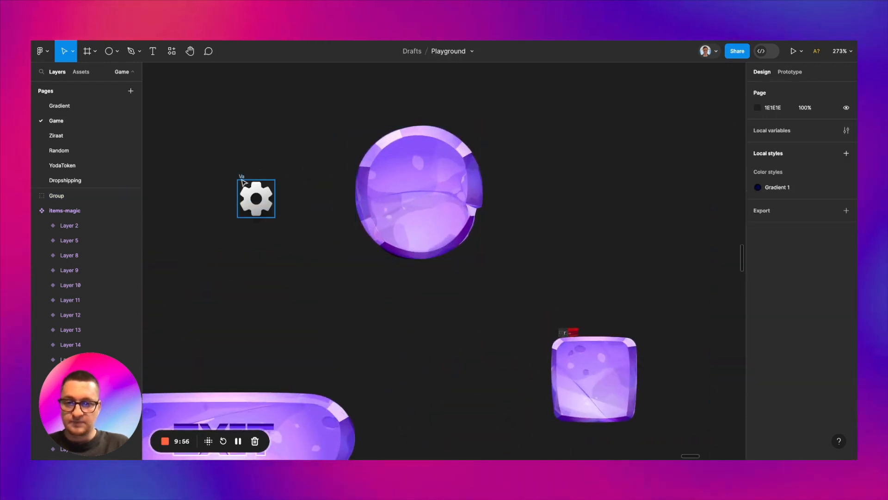
pyautogui.click(387, 178)
pyautogui.scroll(-5, 394, 132)
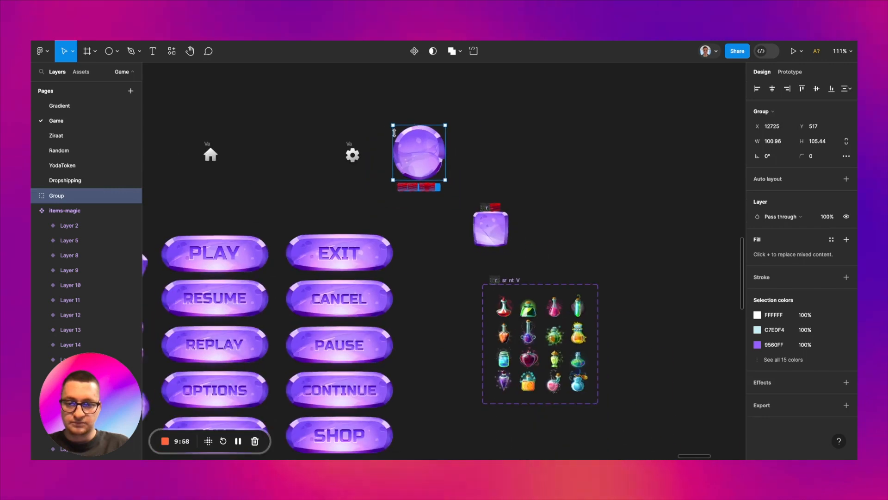
pyautogui.keyDown('shift'); pyautogui.click(352, 146); pyautogui.keyUp('shift')
pyautogui.press('Escape')
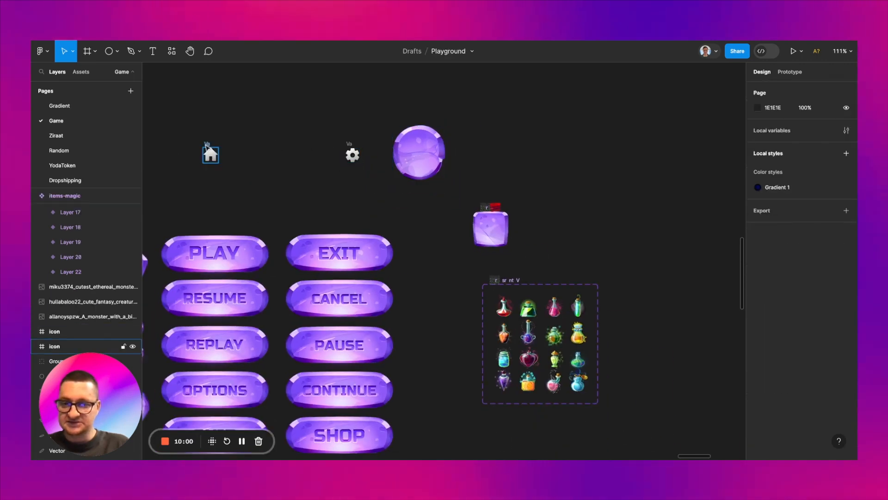
pyautogui.moveTo(206, 146); pyautogui.dragTo(459, 189)
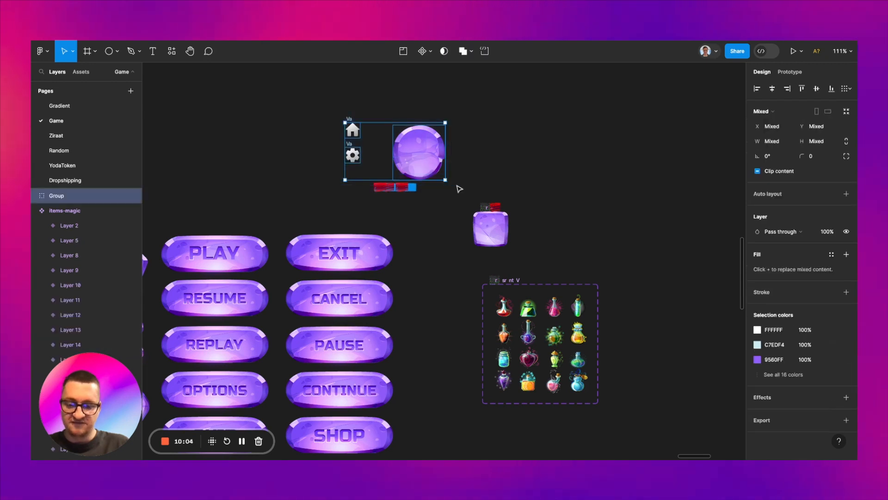
# Step: Bring the icons and round button to page-1 and build small home and settings buttons on either side of the coin header
pyautogui.scroll(-5, 458, 189)
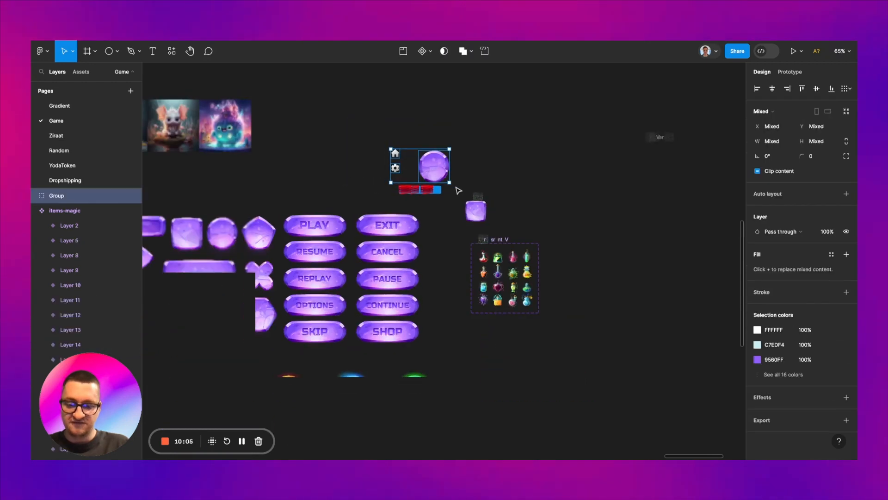
pyautogui.hscroll(10, 458, 190)
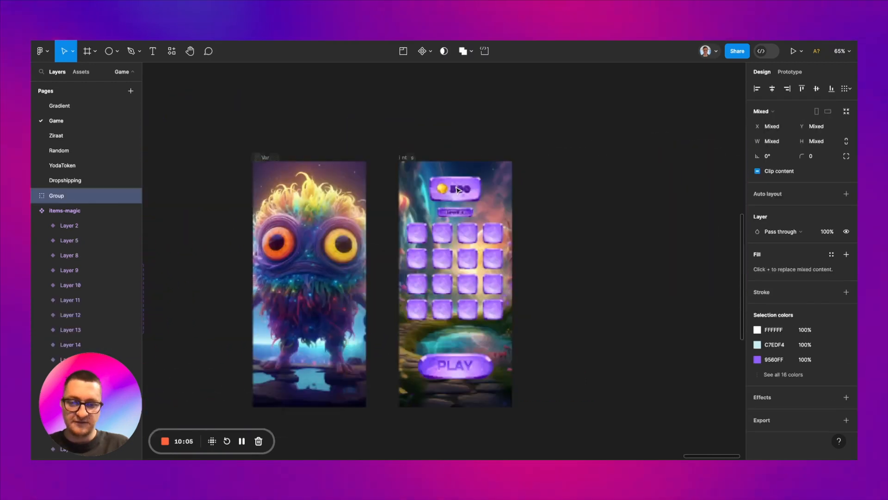
pyautogui.scroll(8, 562, 209)
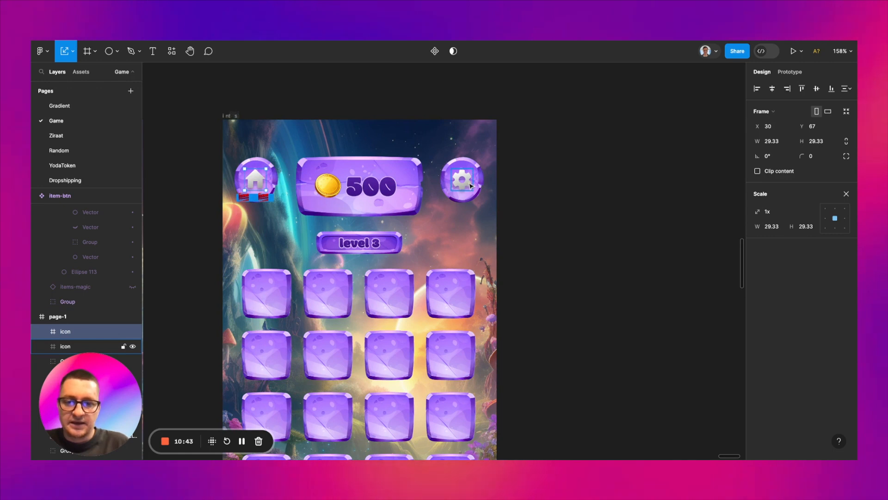
# Step: Change the end stop of the linear gradient on page-1's home and gear icons to purple BA6CF8
pyautogui.click(470, 186)
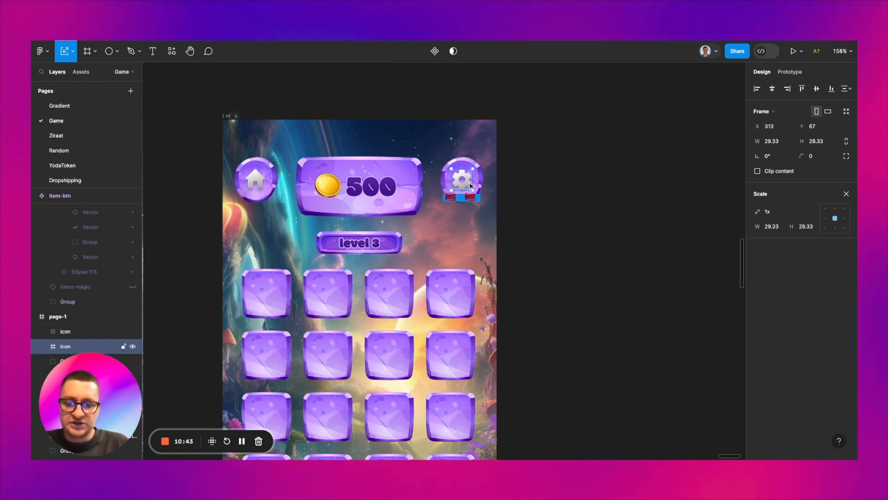
pyautogui.keyDown('shift'); pyautogui.click(260, 186); pyautogui.keyUp('shift')
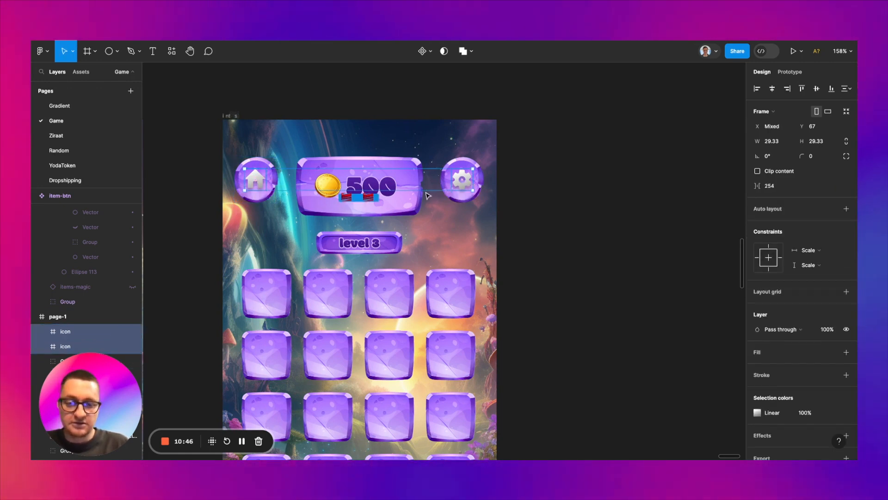
pyautogui.click(757, 412)
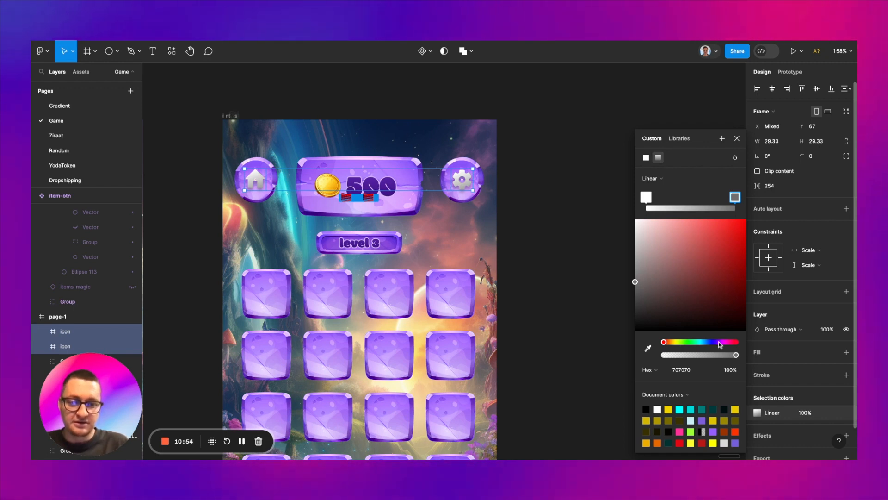
pyautogui.click(728, 315)
pyautogui.moveTo(736, 294); pyautogui.dragTo(730, 225)
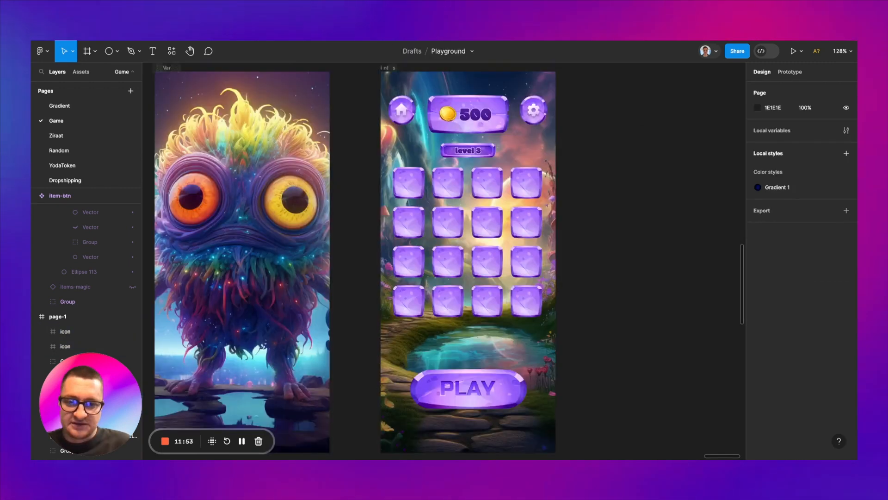
# Step: Duplicate the page-1 frame beside the original at X 14390, Y 485
pyautogui.scroll(-3, 506, 178)
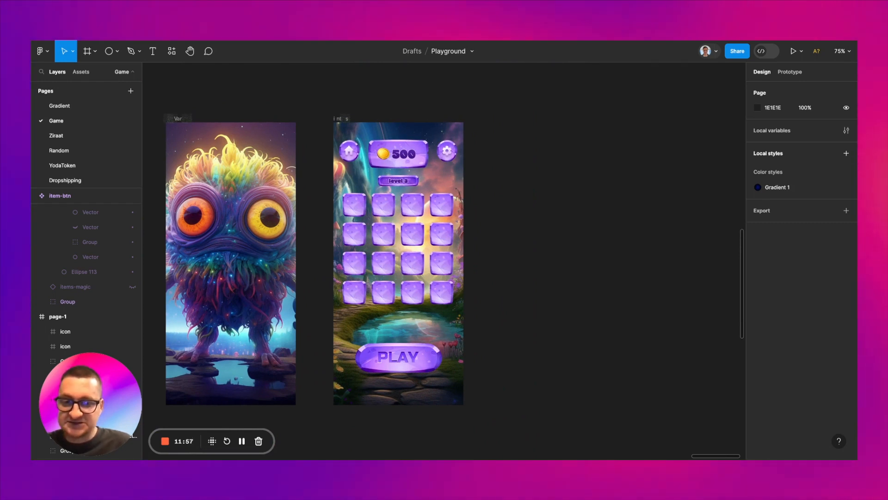
pyautogui.moveTo(344, 120); pyautogui.dragTo(490, 120)
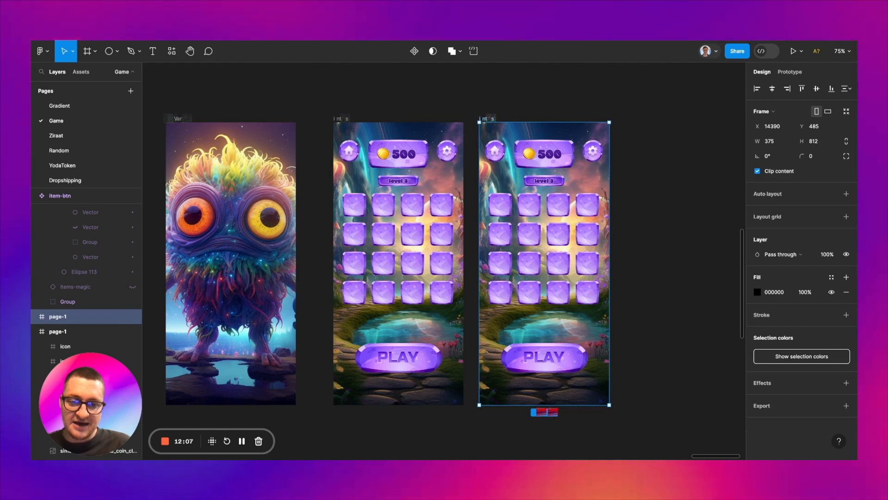
pyautogui.scroll(5, 584, 223)
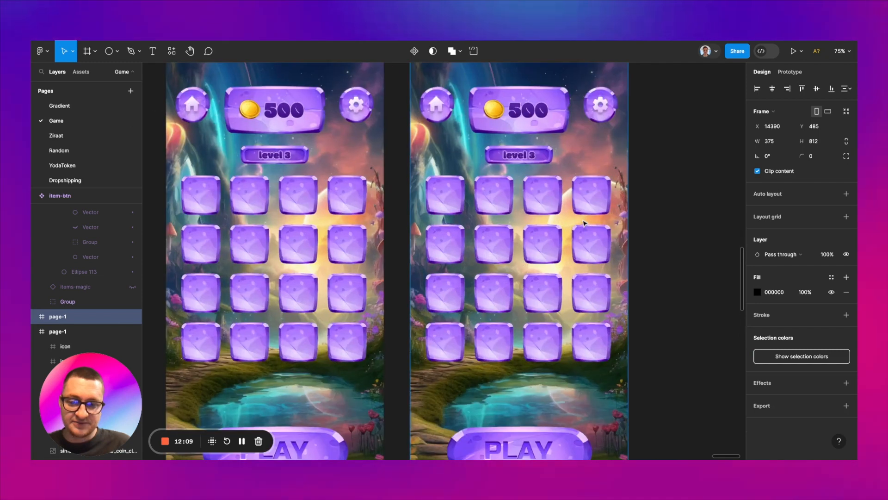
pyautogui.scroll(5, 583, 224)
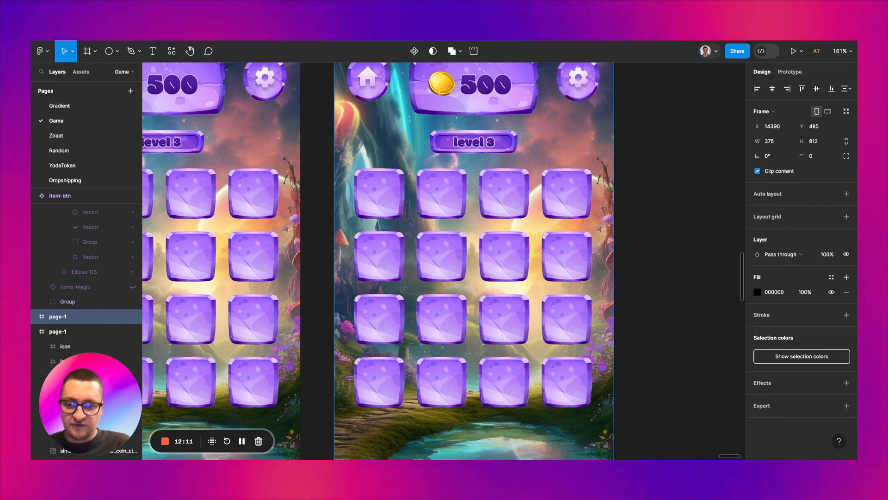
# Step: Add a second variant, Variant2, to the main item-btn component used for the grid tiles
pyautogui.click(503, 253)
pyautogui.click(503, 253)
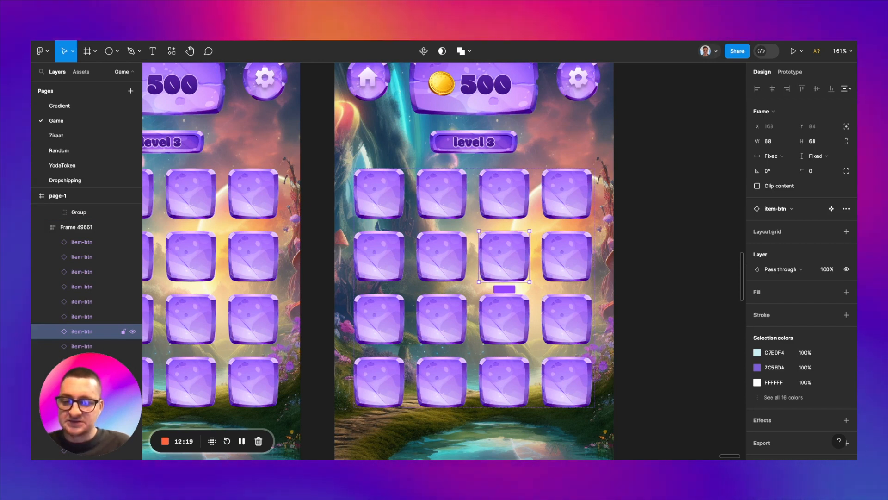
pyautogui.scroll(-5, 500, 254)
pyautogui.hscroll(-10, 499, 254)
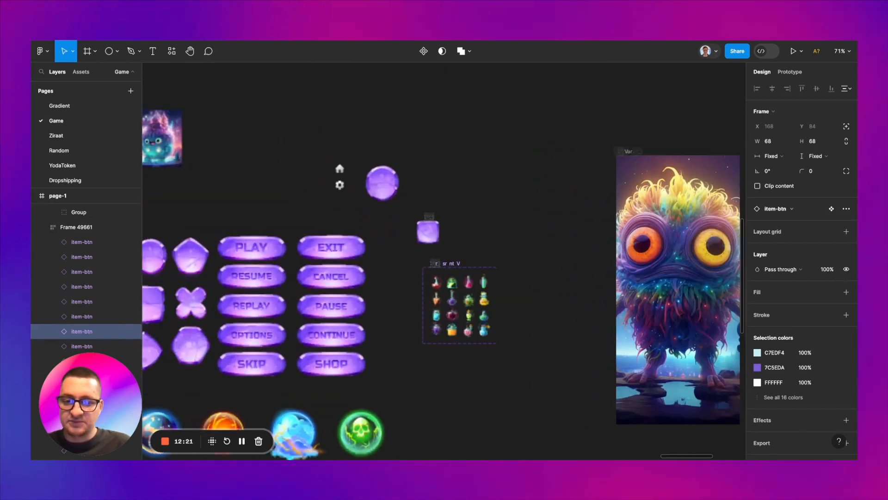
pyautogui.scroll(10, 442, 206)
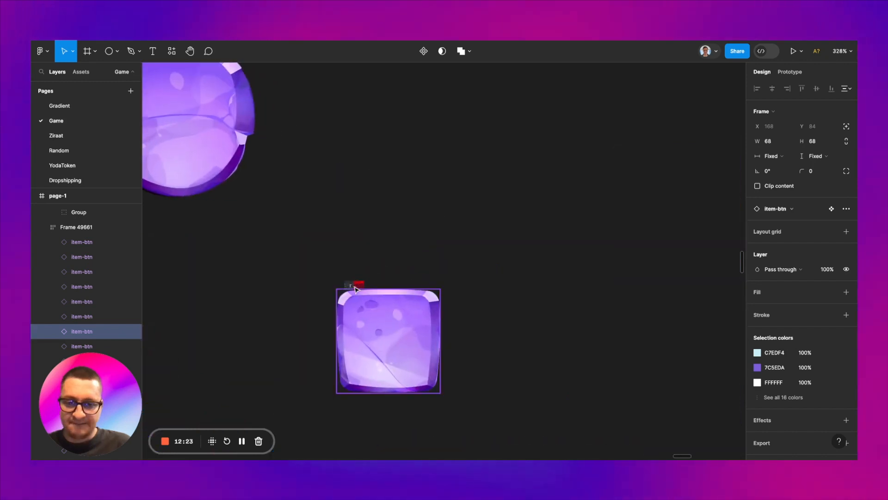
pyautogui.click(356, 289)
pyautogui.scroll(-2, 355, 290)
pyautogui.hscroll(1, 355, 290)
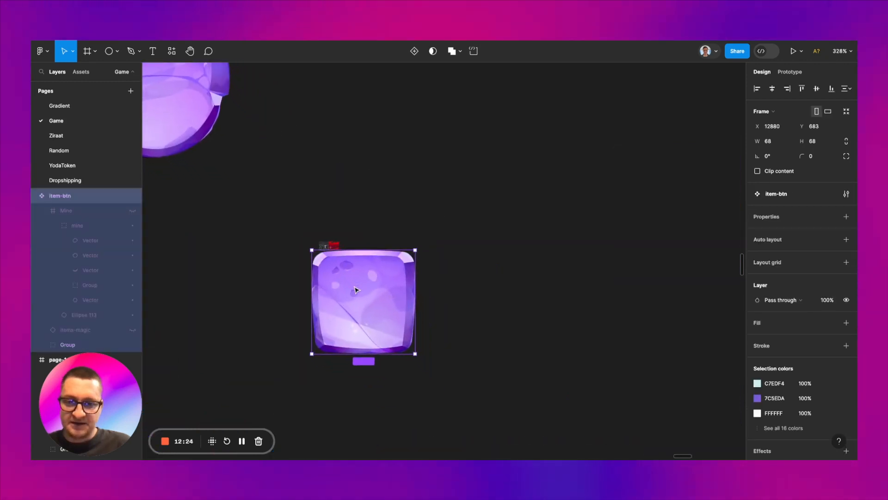
pyautogui.click(415, 52)
pyautogui.scroll(-5, 446, 184)
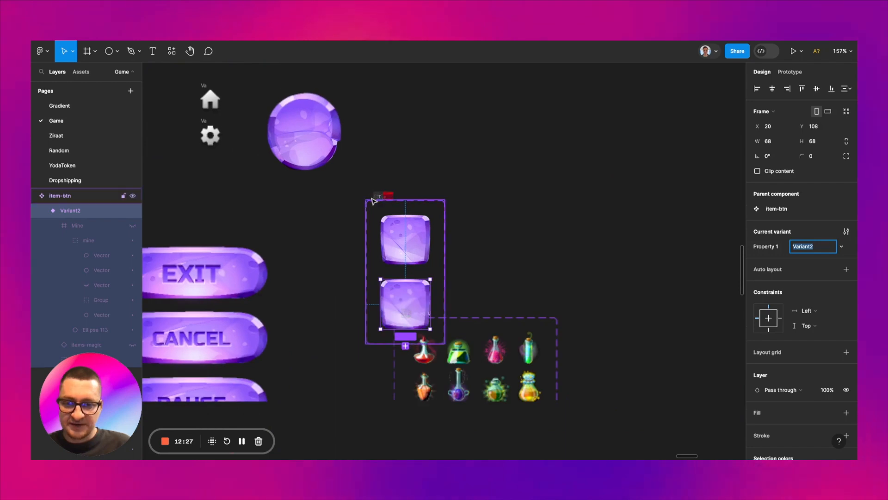
# Step: Move the item-btn component set clear of the potion set to X 12864, Y 560
pyautogui.moveTo(372, 202); pyautogui.dragTo(381, 124)
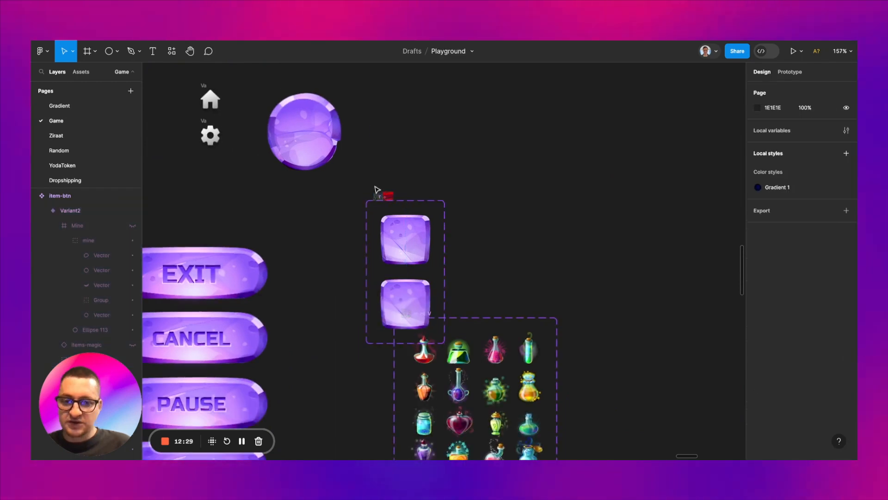
pyautogui.moveTo(384, 197); pyautogui.dragTo(387, 122)
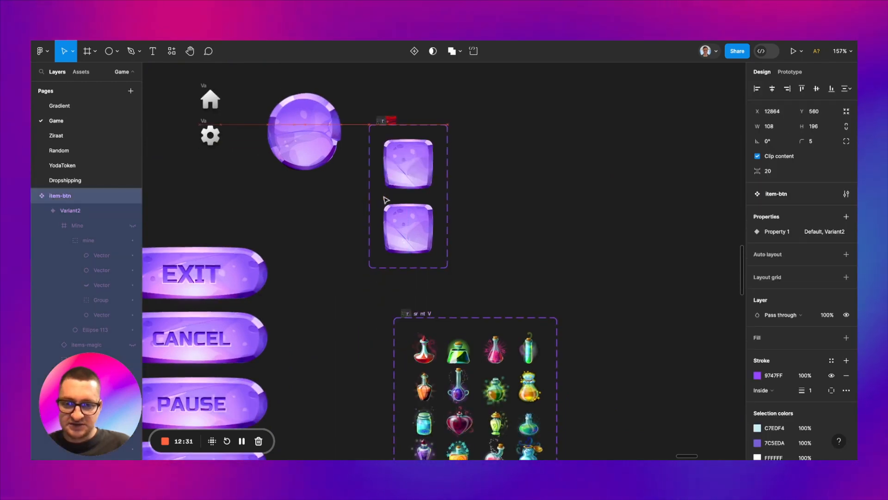
pyautogui.scroll(5, 400, 190)
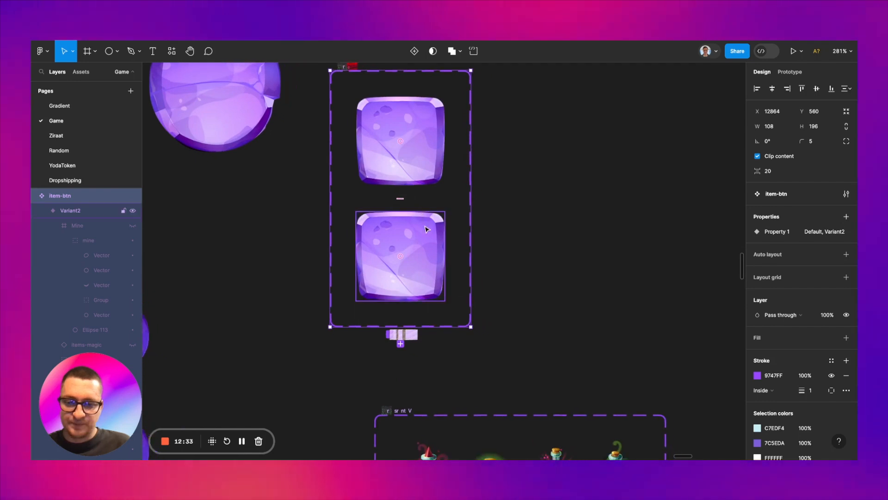
# Step: Change Variant2's solid purple 7C5EDA to golden yellow F2BC31
pyautogui.click(426, 230)
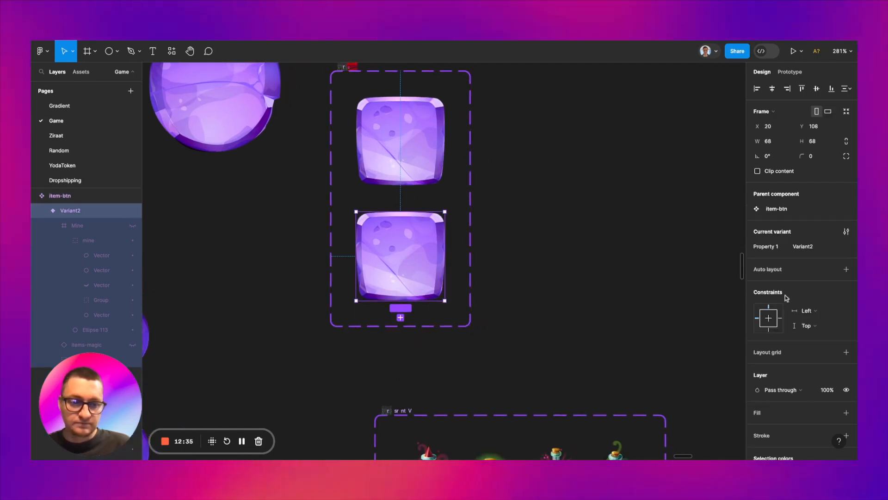
pyautogui.scroll(-3, 786, 298)
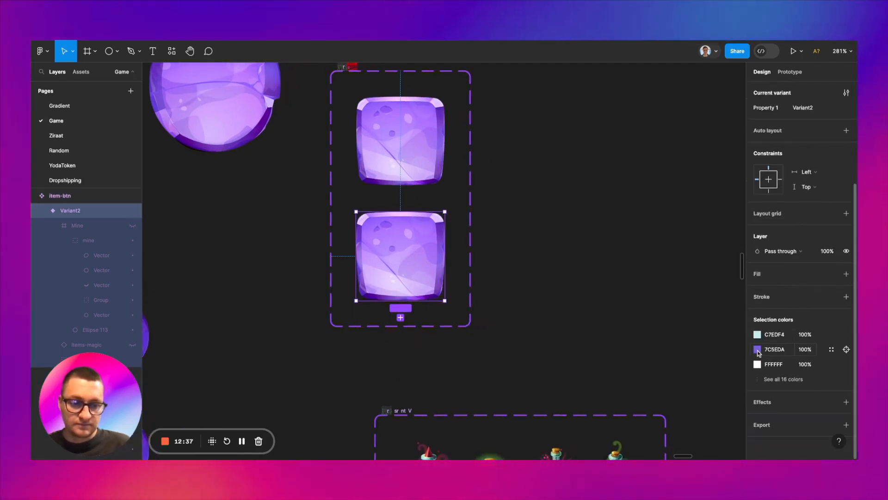
pyautogui.click(757, 350)
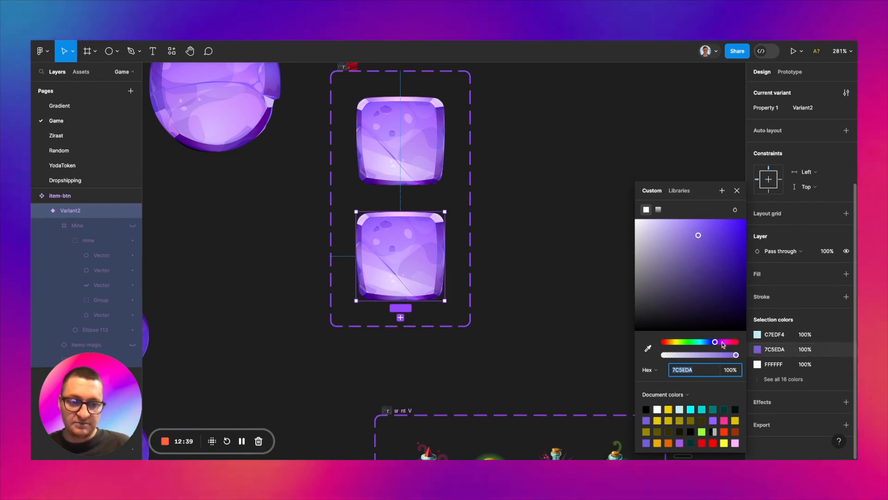
pyautogui.click(673, 344)
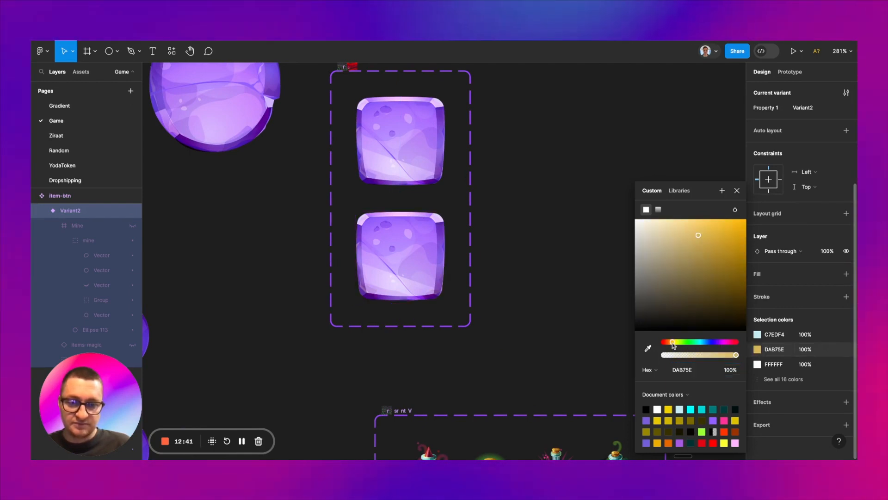
pyautogui.moveTo(714, 242); pyautogui.dragTo(723, 225)
# Step: Show all of Variant2's selection colors and recolor further solid colors to the orange tones DBA25E, E5955B and D1A072
pyautogui.click(783, 378)
pyautogui.scroll(-3, 787, 323)
pyautogui.click(758, 247)
pyautogui.click(758, 277)
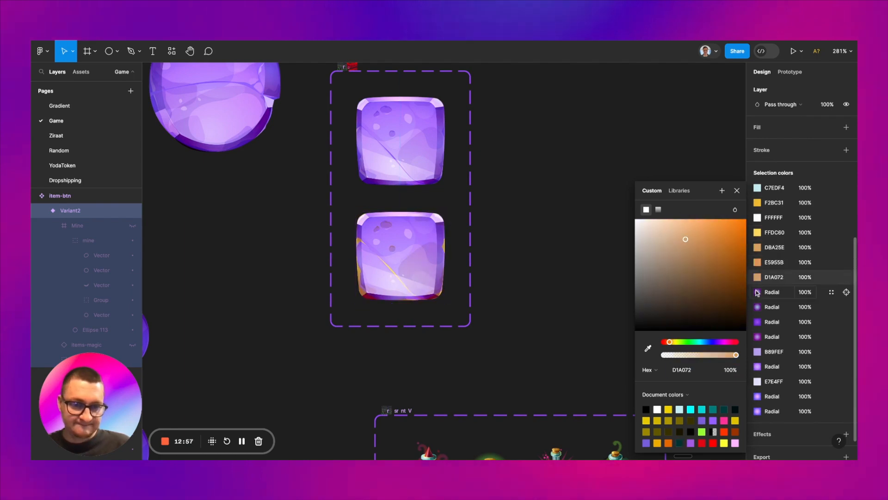
# Step: Recolor Variant2's radial gradients to orange tones and its remaining solid purples to F67B46 and FFE7E4
pyautogui.click(758, 292)
pyautogui.click(758, 307)
pyautogui.click(670, 197)
pyautogui.click(758, 321)
pyautogui.click(667, 342)
pyautogui.click(241, 441)
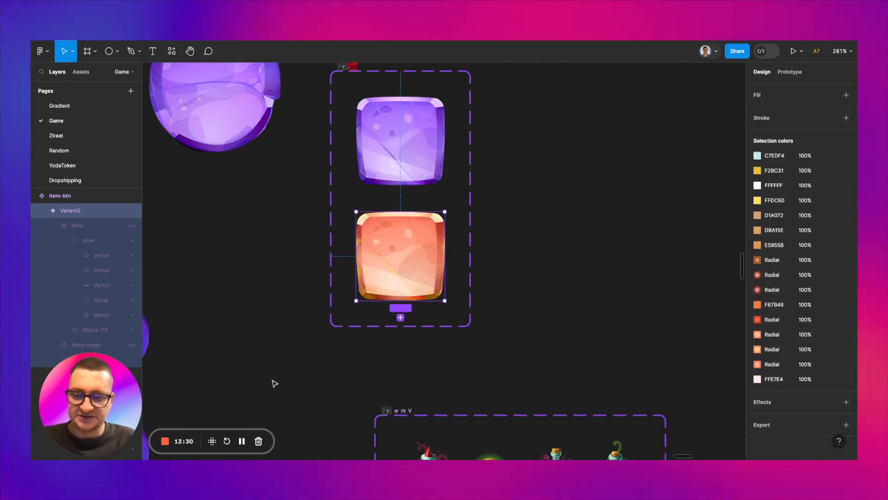
# Step: Set the orange item-btn variant's Property 1 value to Active
pyautogui.click(276, 380)
pyautogui.click(400, 261)
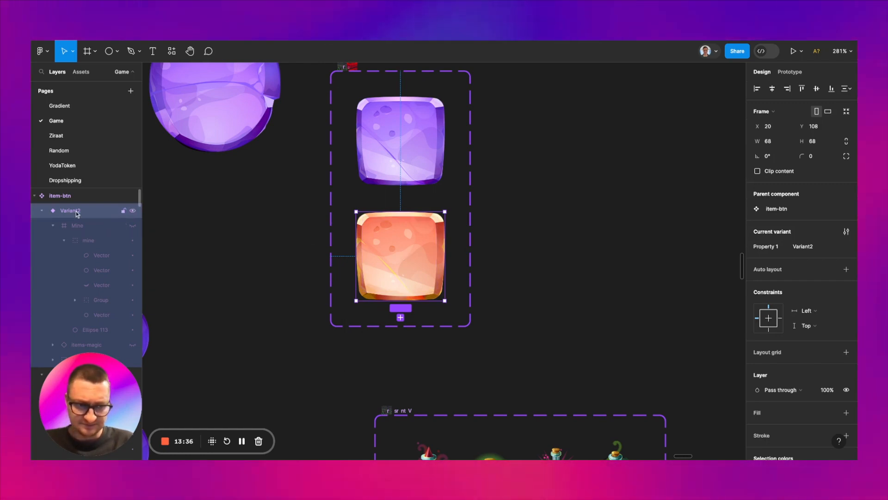
pyautogui.click(810, 246)
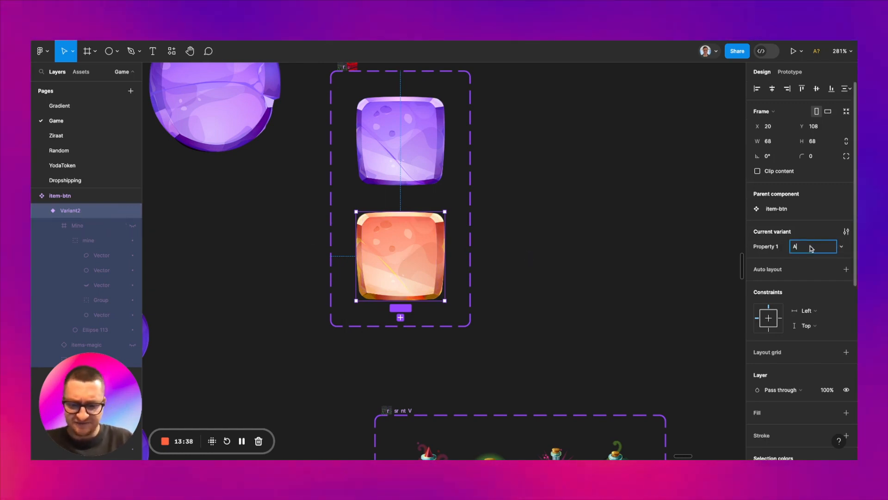
pyautogui.click(523, 231)
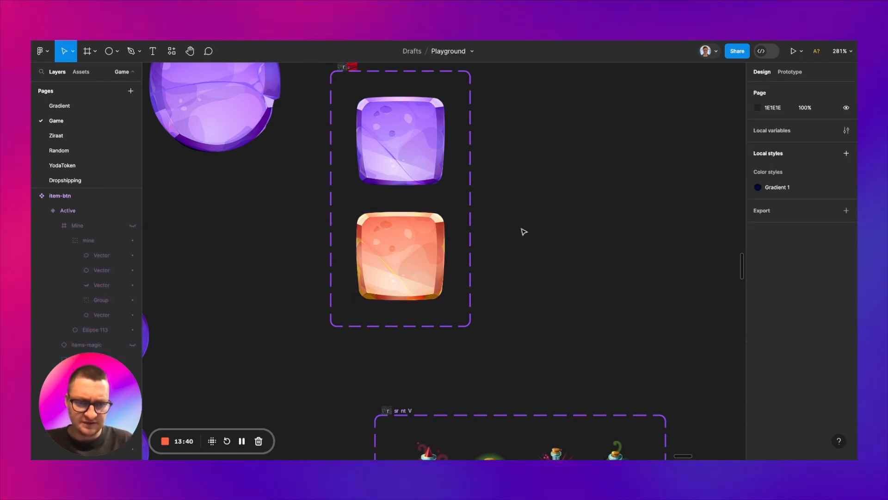
pyautogui.click(413, 165)
pyautogui.click(512, 218)
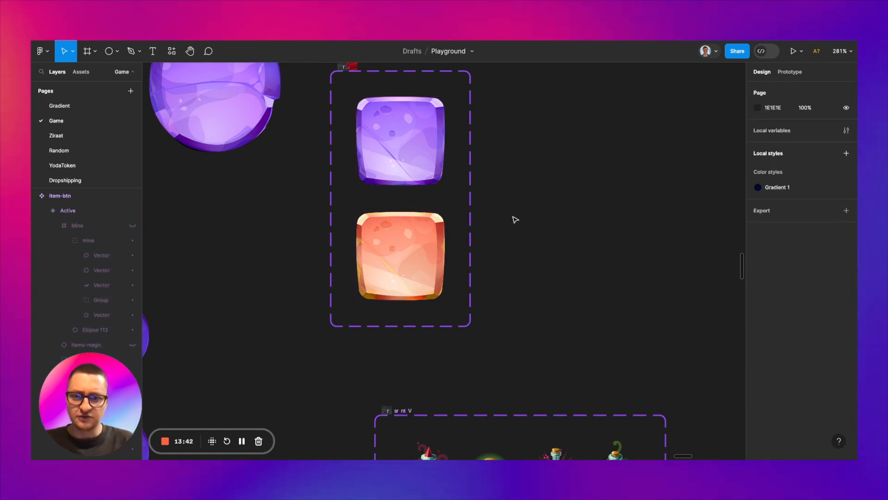
# Step: On the duplicated page-1, switch the second tile of row two and the fourth tile of row three to the Active variant
pyautogui.scroll(-5, 425, 238)
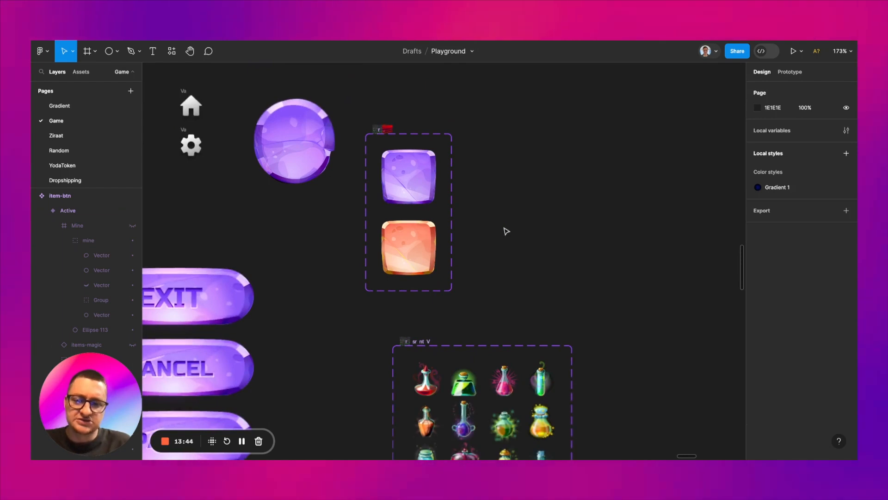
pyautogui.scroll(-5, 505, 229)
pyautogui.hscroll(4, 505, 231)
pyautogui.scroll(5, 504, 228)
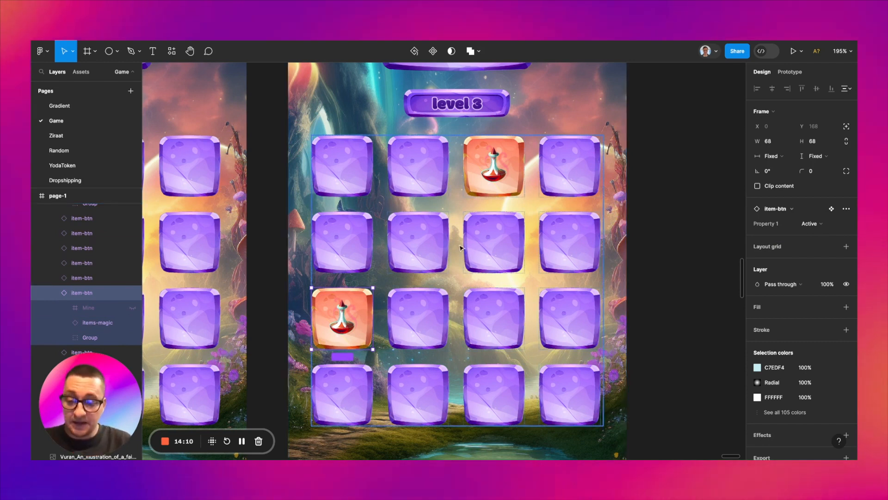
pyautogui.click(422, 246)
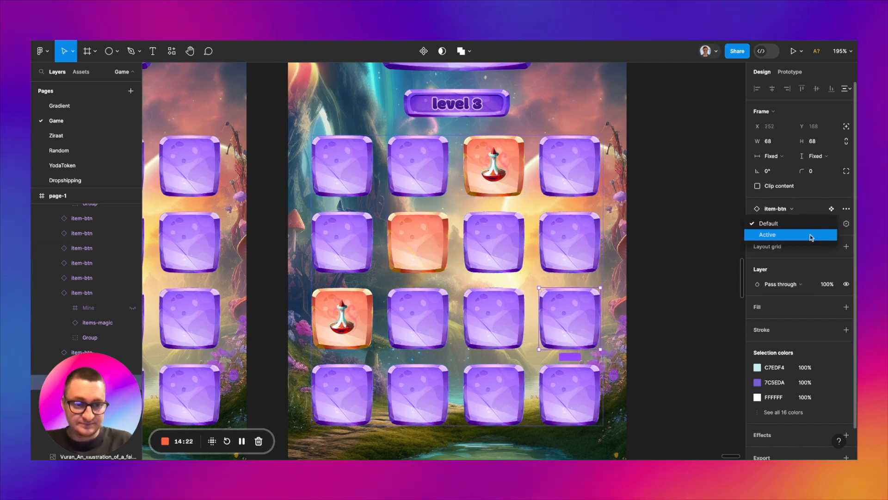
# Step: Show the items-magic potion in row two's Active tile, trying Layer 22 and Layer 17 before settling on Layer 15
pyautogui.click(97, 277)
pyautogui.click(813, 199)
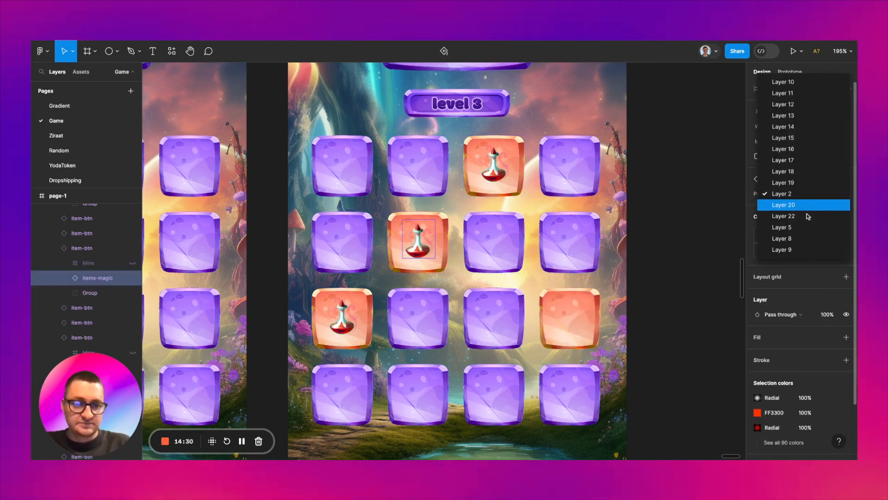
pyautogui.click(808, 218)
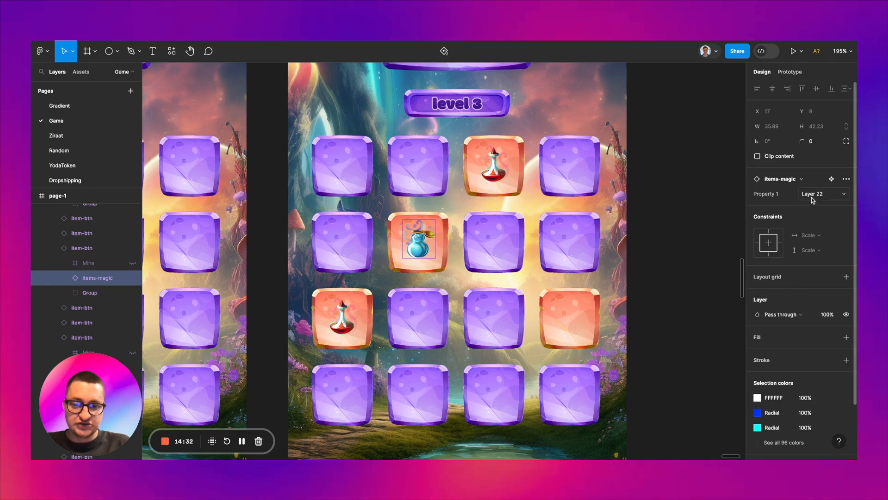
pyautogui.click(813, 200)
pyautogui.click(807, 142)
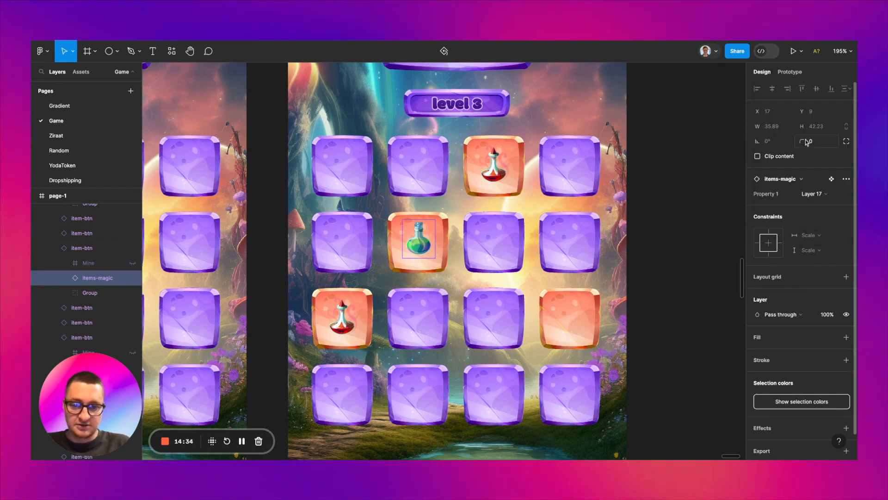
pyautogui.click(813, 193)
pyautogui.click(807, 172)
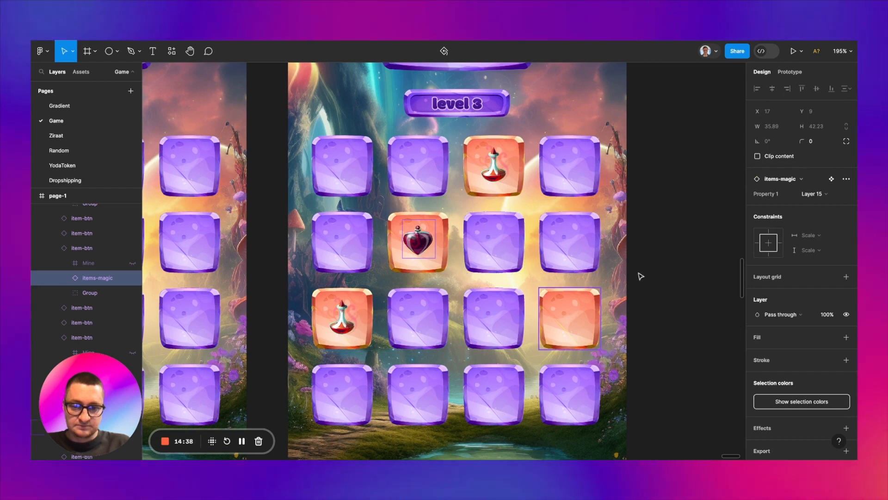
# Step: Make the hidden items-magic layer visible in the Active tile at the end of row three
pyautogui.click(561, 324)
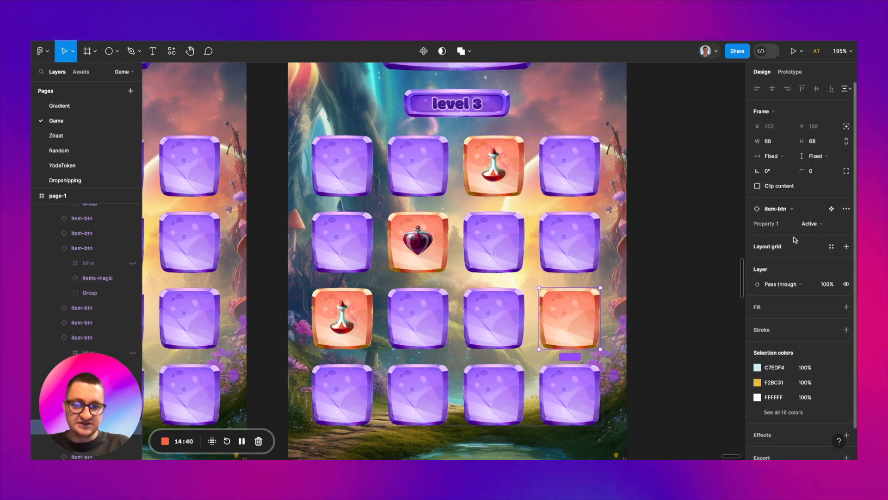
pyautogui.scroll(-3, 111, 310)
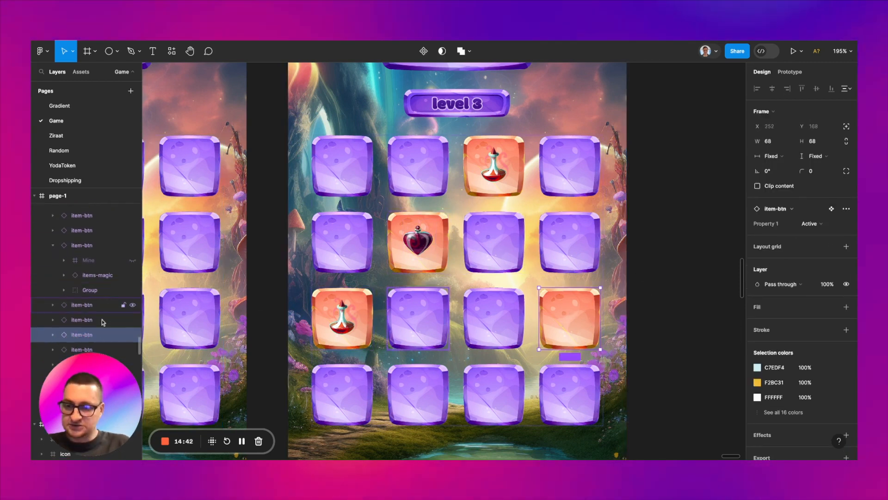
pyautogui.click(53, 335)
pyautogui.scroll(-3, 93, 305)
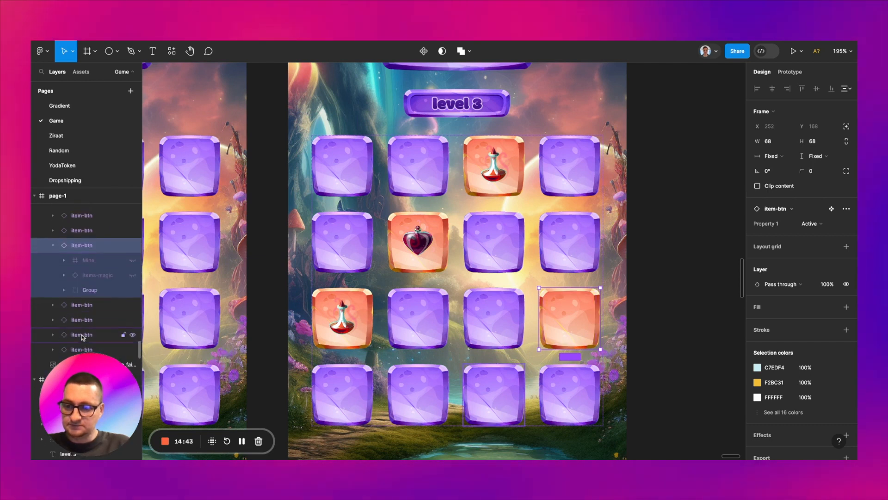
pyautogui.click(133, 276)
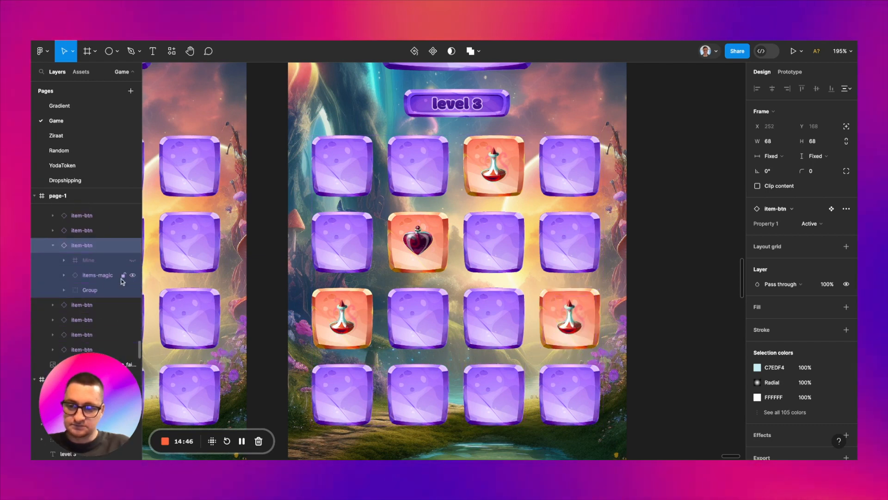
# Step: Change the potion in row three's last tile to Layer 15 to match the one in row two
pyautogui.click(105, 276)
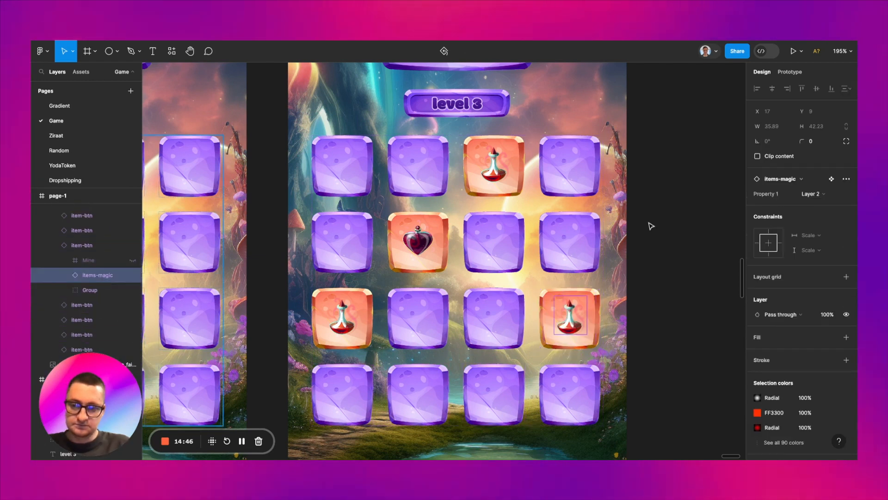
pyautogui.click(811, 195)
pyautogui.click(804, 140)
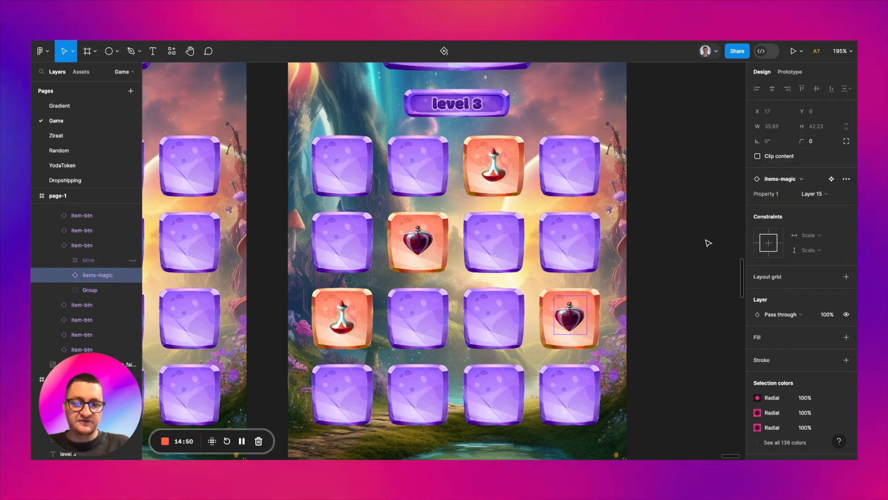
pyautogui.click(690, 252)
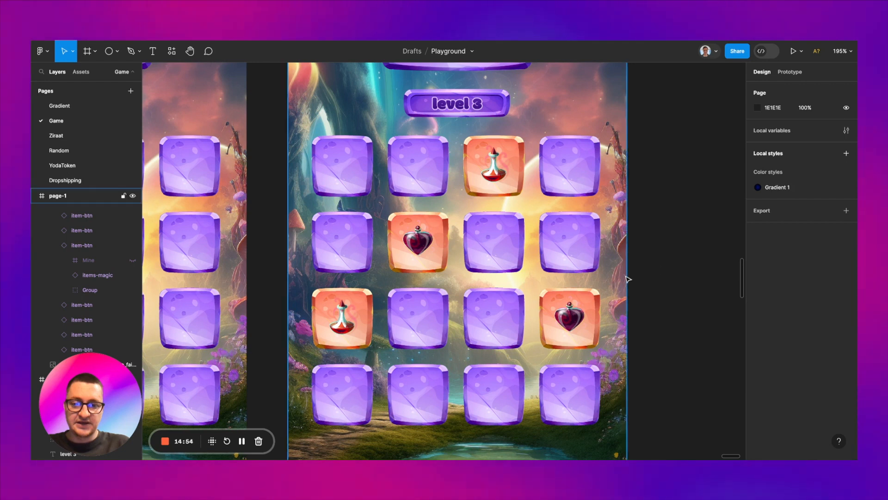
# Step: Duplicate the page-1 frame containing the Active tiles and place the copy beside it at X 14823, Y 485
pyautogui.scroll(-3, 628, 278)
pyautogui.hscroll(3, 627, 279)
pyautogui.hscroll(-3, 627, 279)
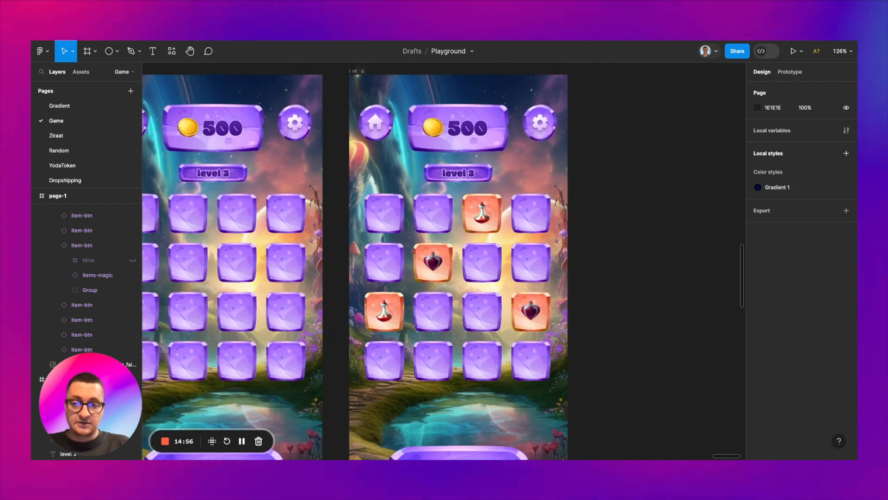
pyautogui.scroll(-3, 628, 279)
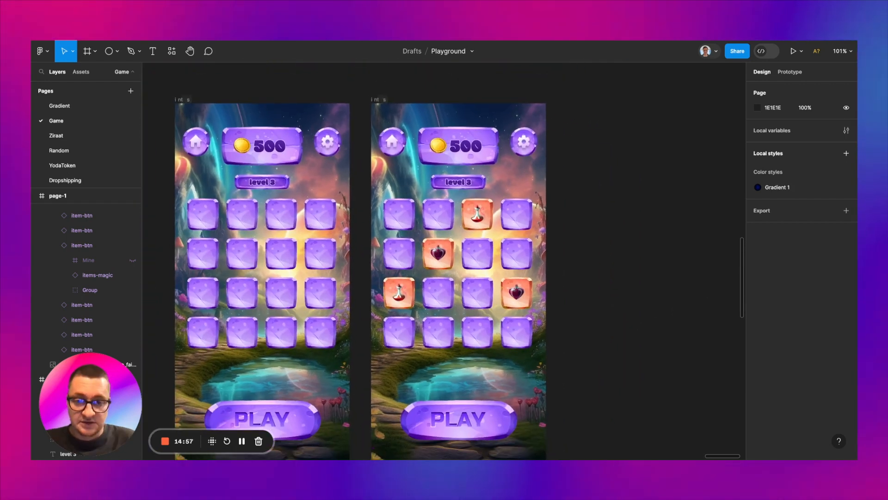
pyautogui.click(376, 99)
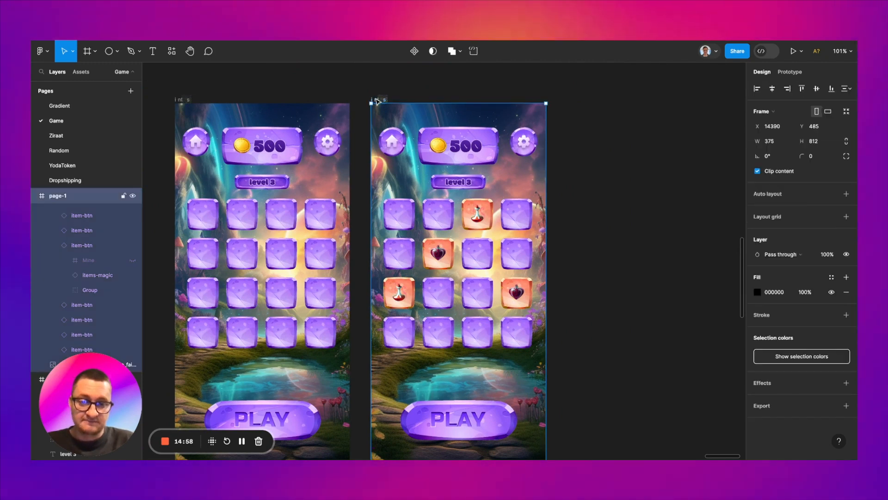
pyautogui.hotkey('ctrl', 'd')
pyautogui.moveTo(593, 99); pyautogui.dragTo(584, 100)
# Step: Show the skull Mine layer in the third tile of row two on the newest page-1 copy
pyautogui.scroll(1, 599, 161)
pyautogui.scroll(3, 684, 221)
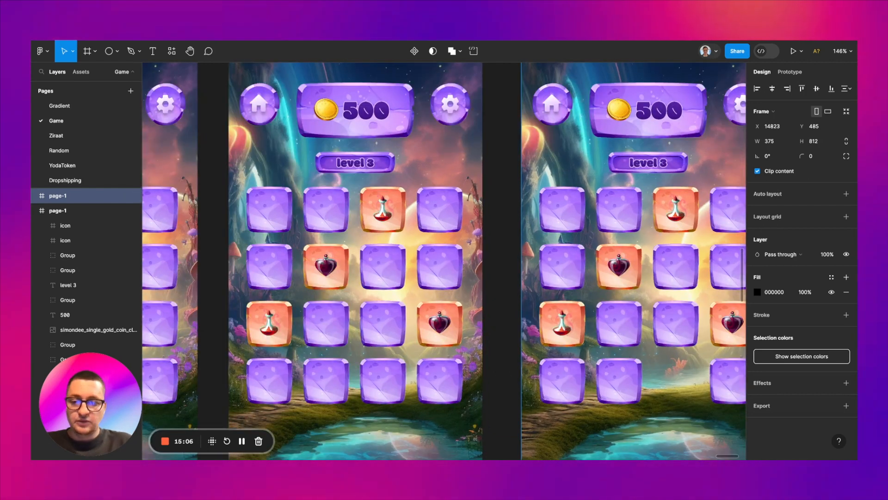
pyautogui.hscroll(2, 444, 261)
pyautogui.scroll(-1, 444, 261)
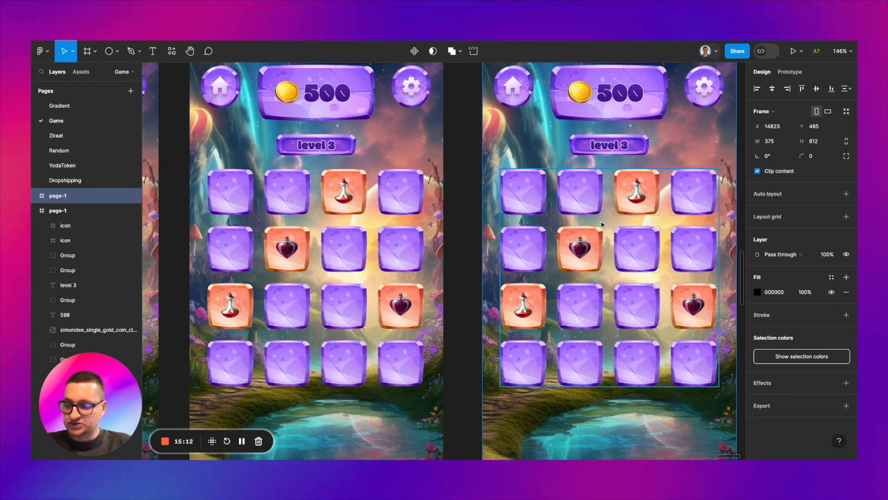
pyautogui.hscroll(4, 597, 196)
pyautogui.scroll(-1, 597, 196)
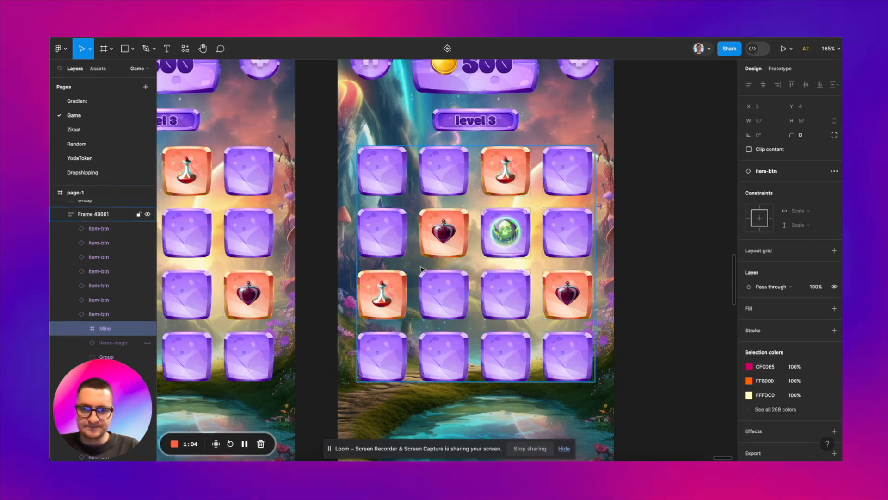
# Step: Move the item-btn component set to X 12877, Y 491 and add a third variant to it
pyautogui.keyDown('ctrl'); pyautogui.scroll(-3, 491, 258); pyautogui.keyUp('ctrl')
pyautogui.hscroll(-15, 492, 257)
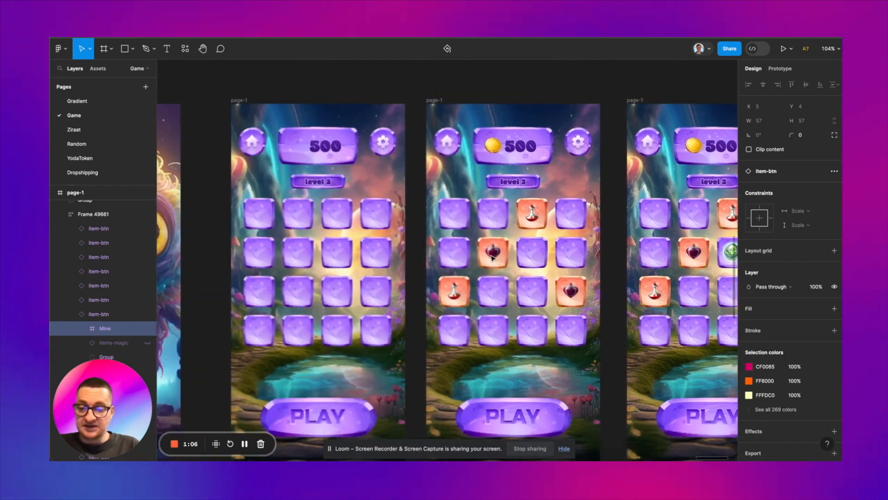
pyautogui.keyDown('ctrl'); pyautogui.scroll(5, 384, 170); pyautogui.keyUp('ctrl')
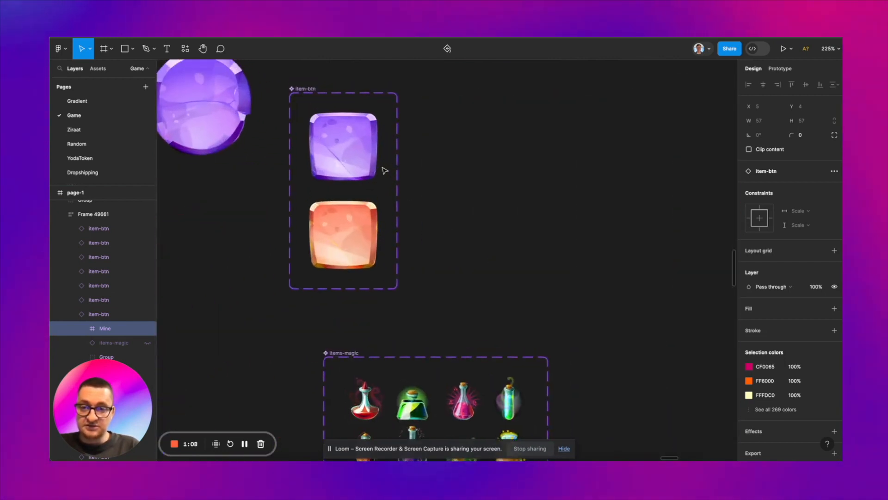
pyautogui.moveTo(344, 139); pyautogui.dragTo(347, 83)
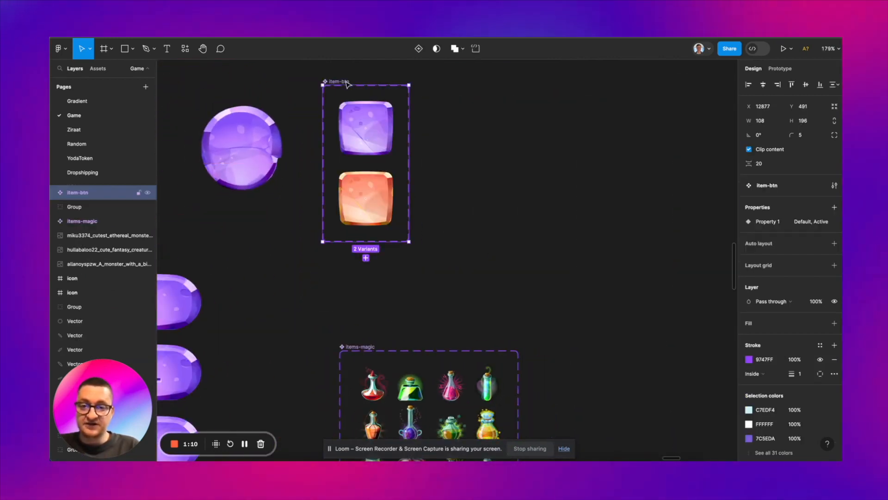
pyautogui.click(365, 258)
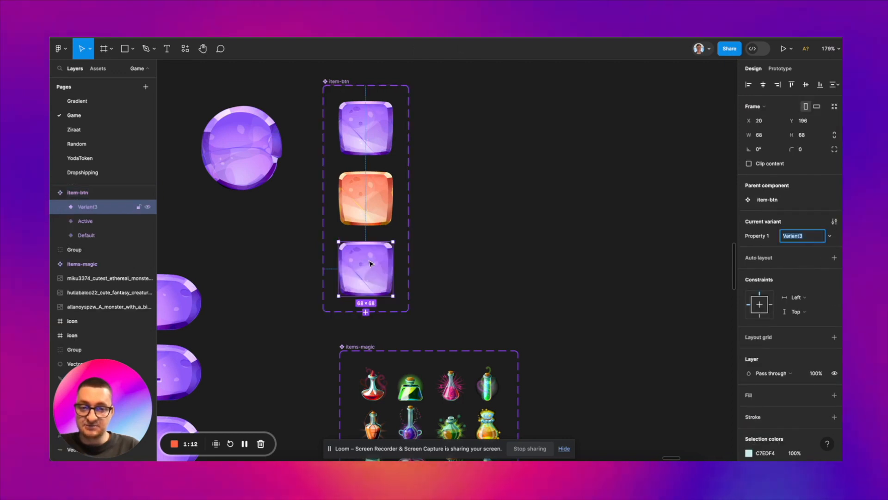
# Step: Recolor the new third item-btn variant from purple to red tones through its selection colors
pyautogui.keyDown('ctrl'); pyautogui.scroll(3, 369, 264); pyautogui.keyUp('ctrl')
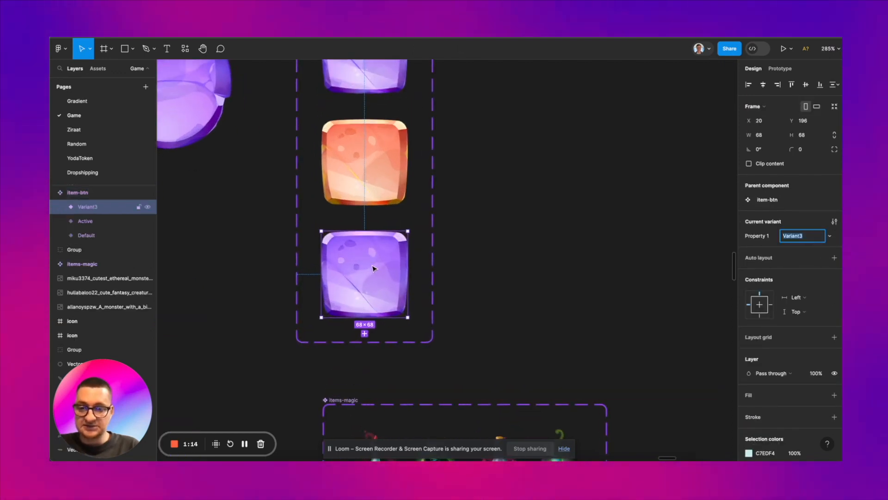
pyautogui.scroll(-2, 803, 339)
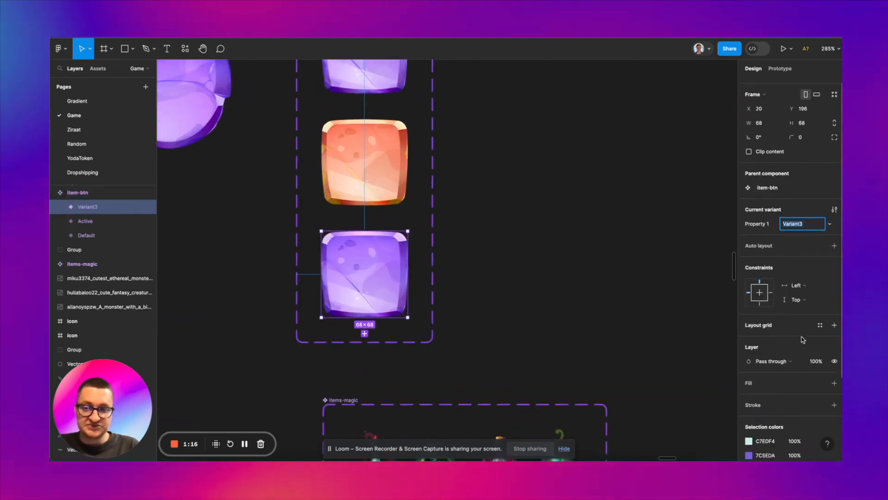
pyautogui.scroll(-2, 803, 339)
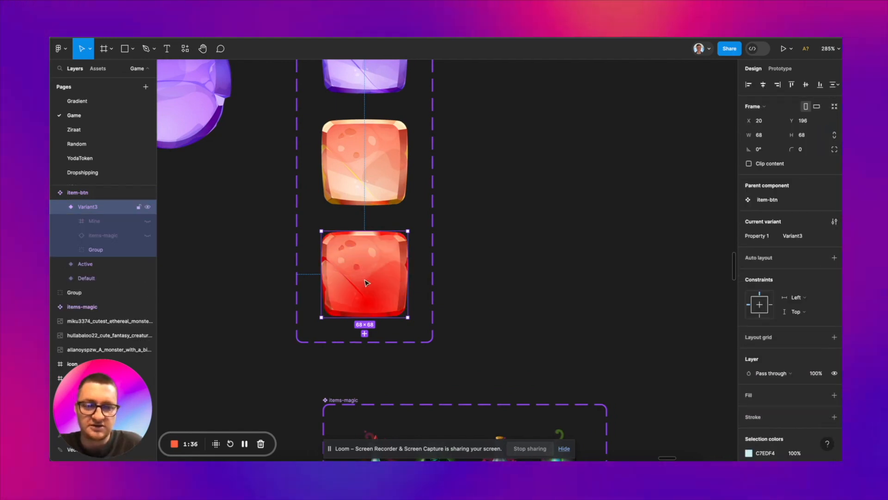
# Step: Make the skull Mine layer visible in the red item-btn variant and rename the variant to Mine
pyautogui.click(147, 222)
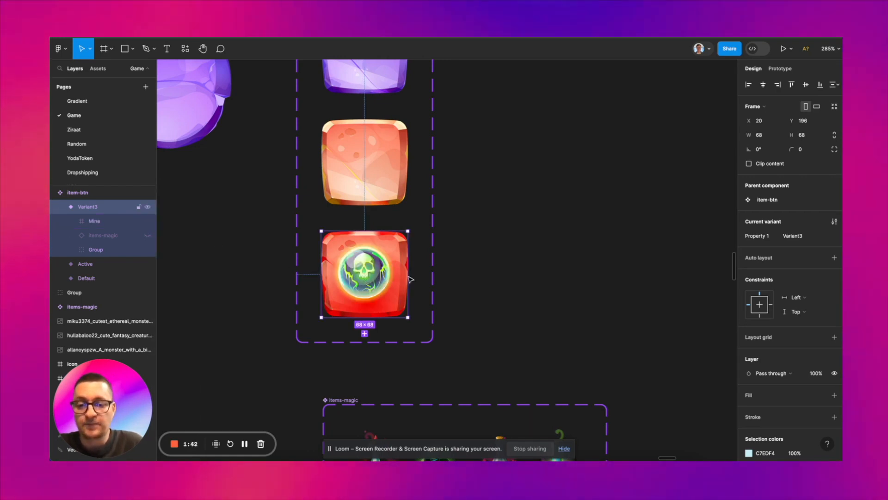
pyautogui.click(532, 273)
pyautogui.click(374, 277)
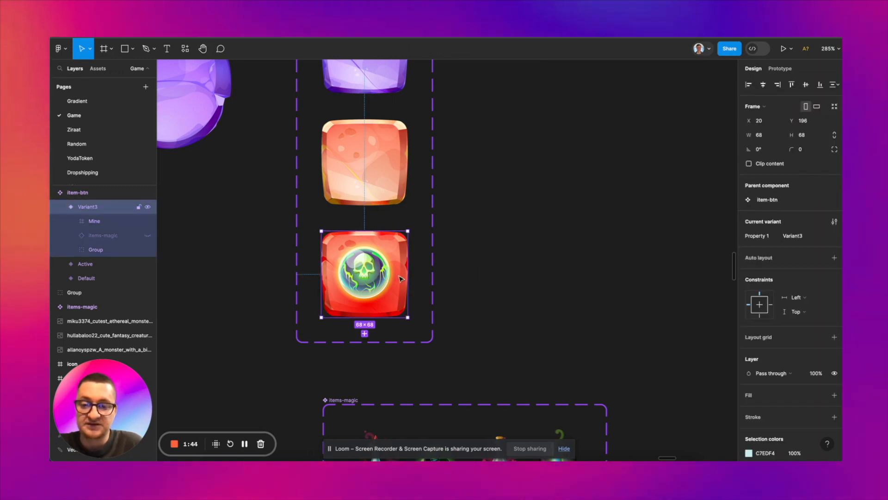
pyautogui.click(466, 277)
# Step: Switch the third tile of row two on the newest page-1 copy to the Mine variant
pyautogui.scroll(-5, 466, 278)
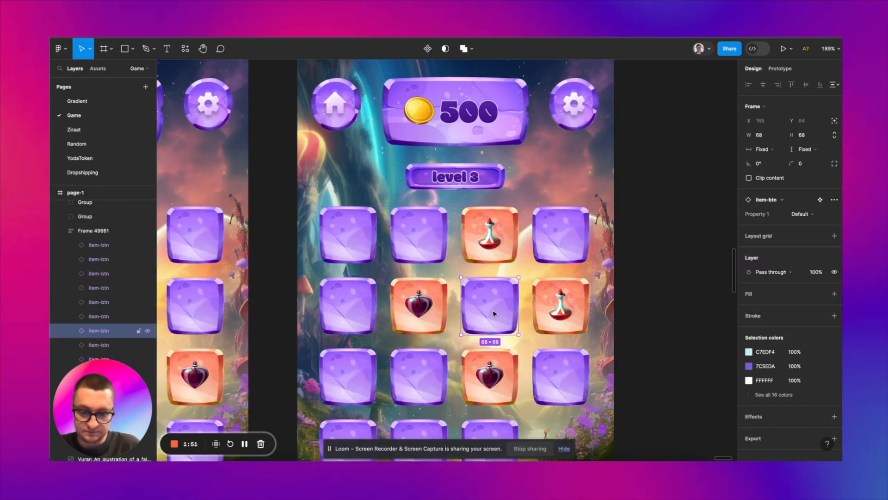
pyautogui.click(793, 229)
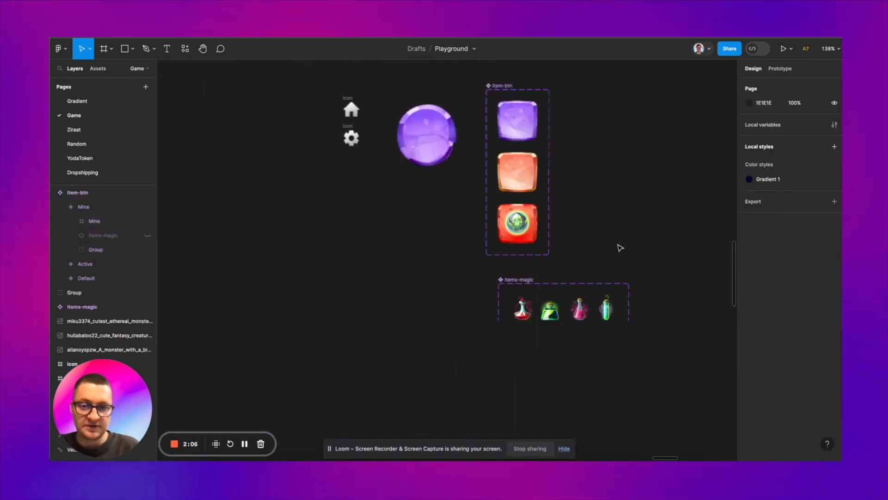
# Step: Make the items-magic potion layer visible in the fourth tile of row two on the newest page-1 copy
pyautogui.scroll(5, 620, 248)
pyautogui.hscroll(5, 619, 248)
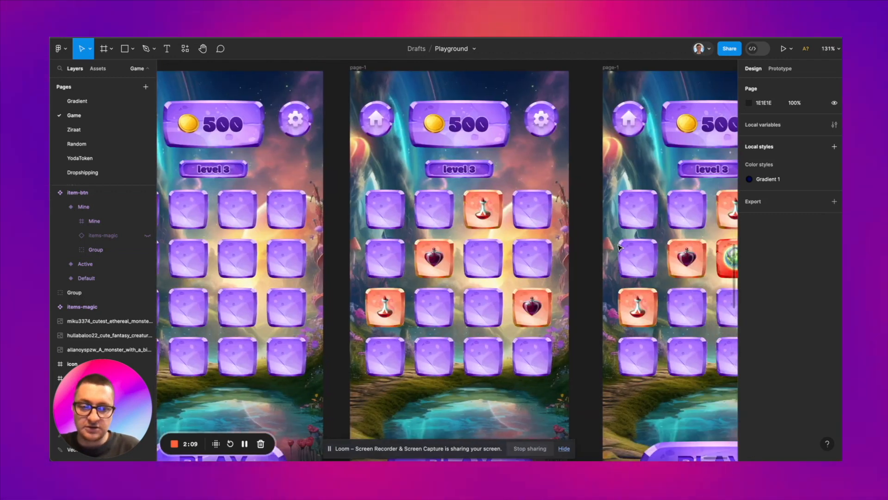
pyautogui.scroll(2, 620, 248)
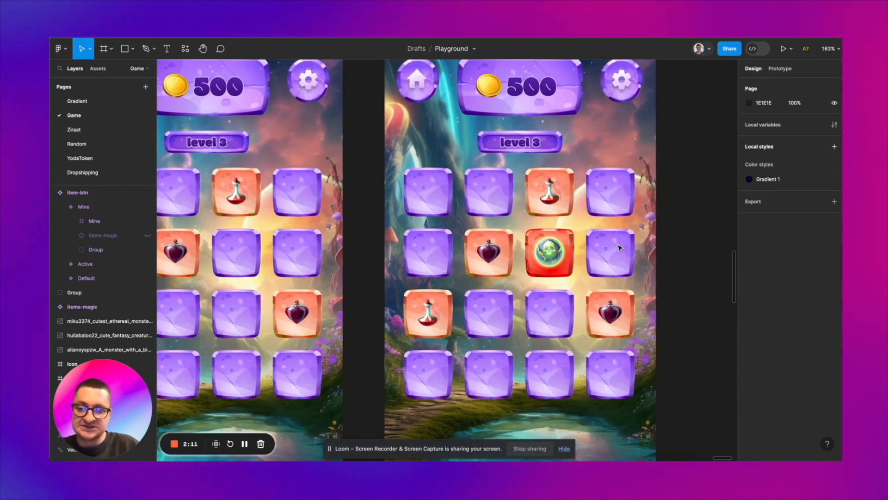
pyautogui.hscroll(3, 577, 256)
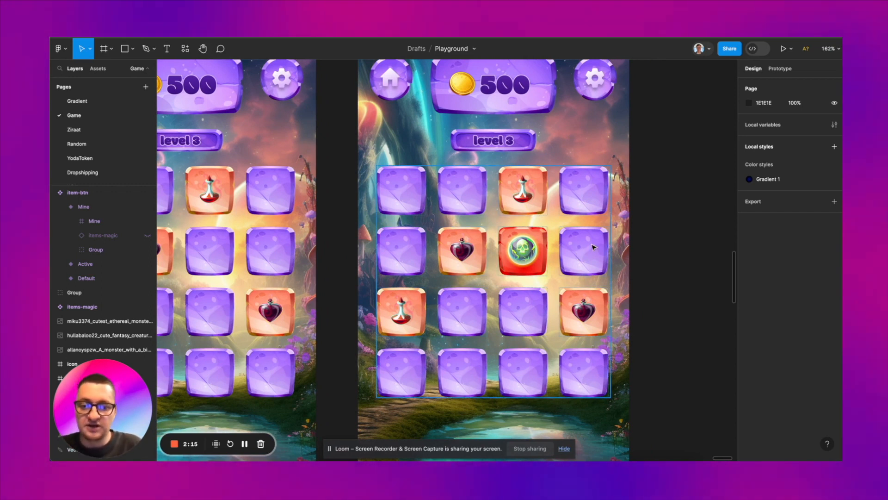
pyautogui.doubleClick(594, 246)
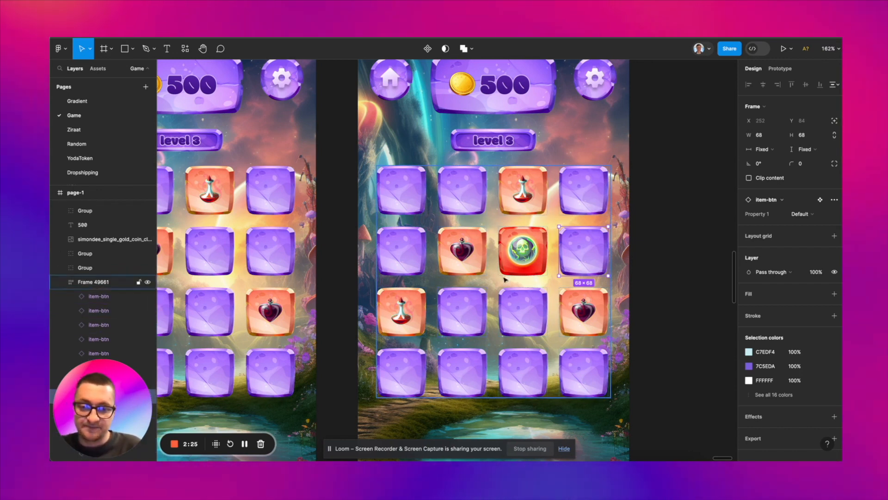
pyautogui.scroll(-3, 125, 296)
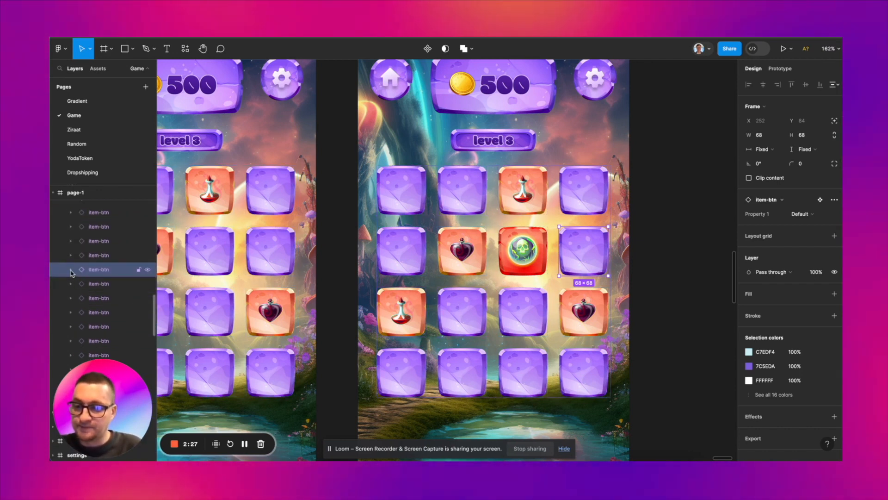
pyautogui.click(70, 269)
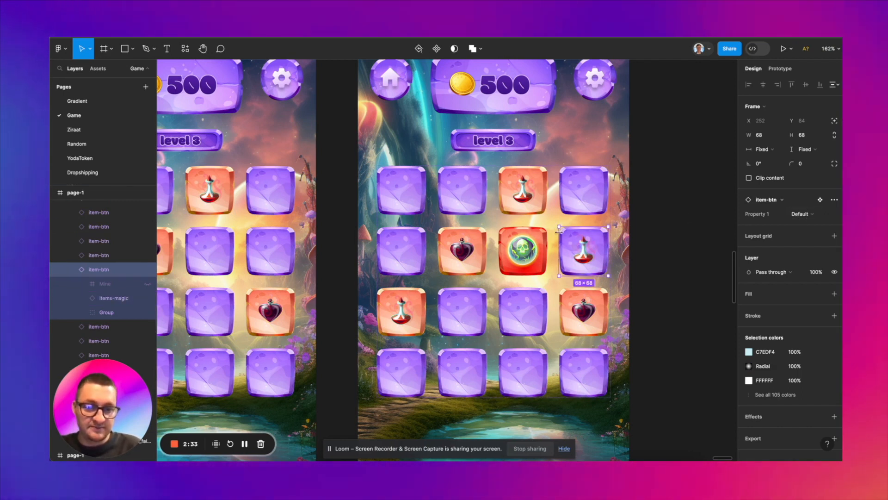
# Step: Switch the potion in the fourth tile of row two to the items-magic variant Layer 11
pyautogui.doubleClick(584, 250)
pyautogui.click(802, 185)
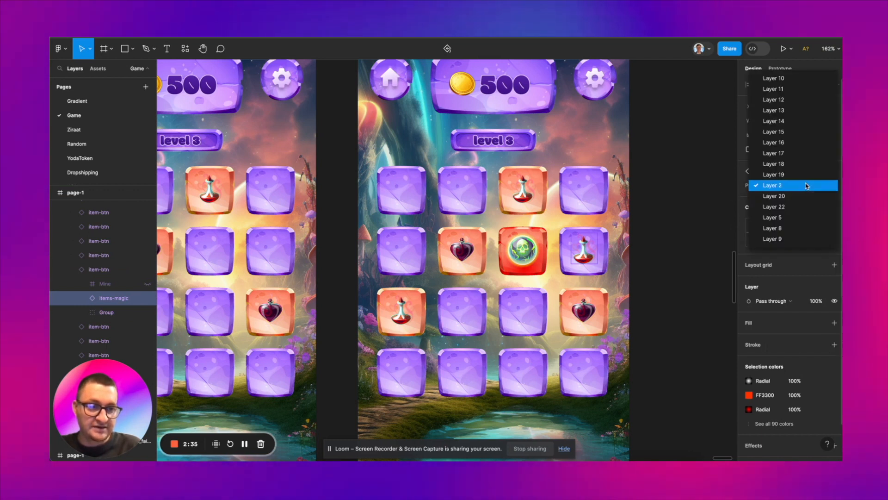
pyautogui.click(796, 89)
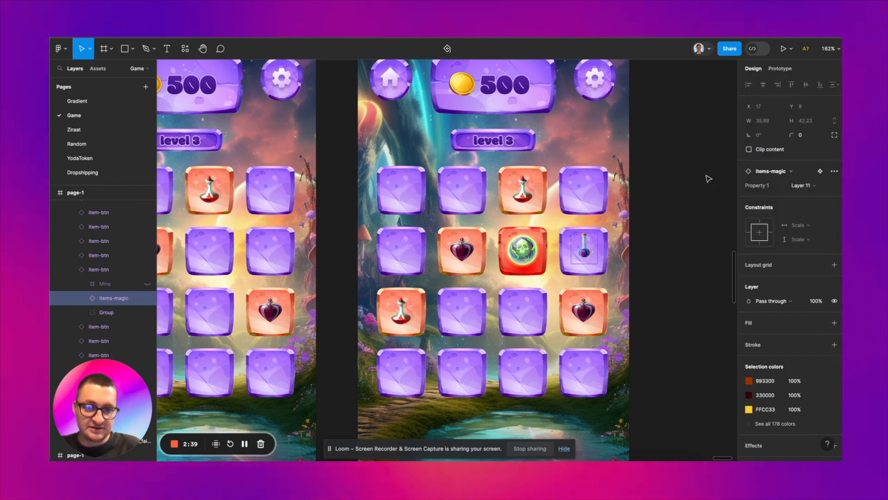
# Step: Duplicate the blue potion tile from row two and delete one empty purple tile from row three to keep the grid at four rows
pyautogui.scroll(1, 619, 238)
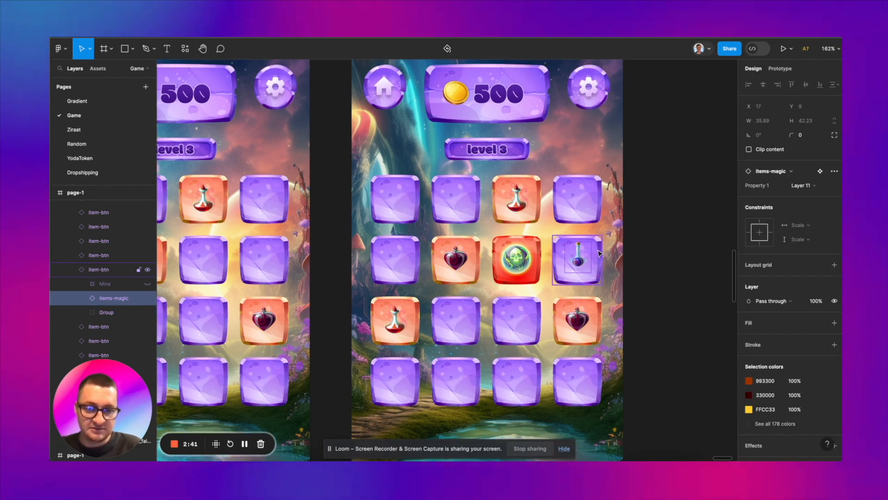
pyautogui.click(600, 253)
pyautogui.hotkey('ctrl', 'd')
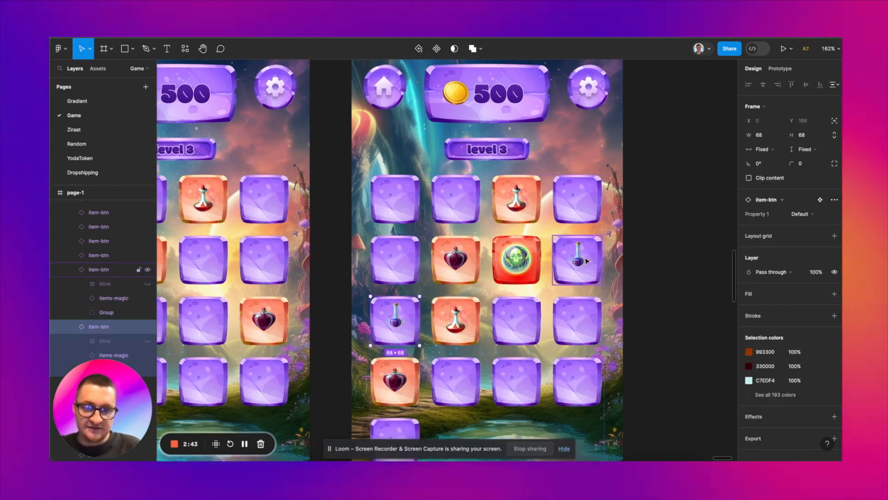
pyautogui.press('Delete')
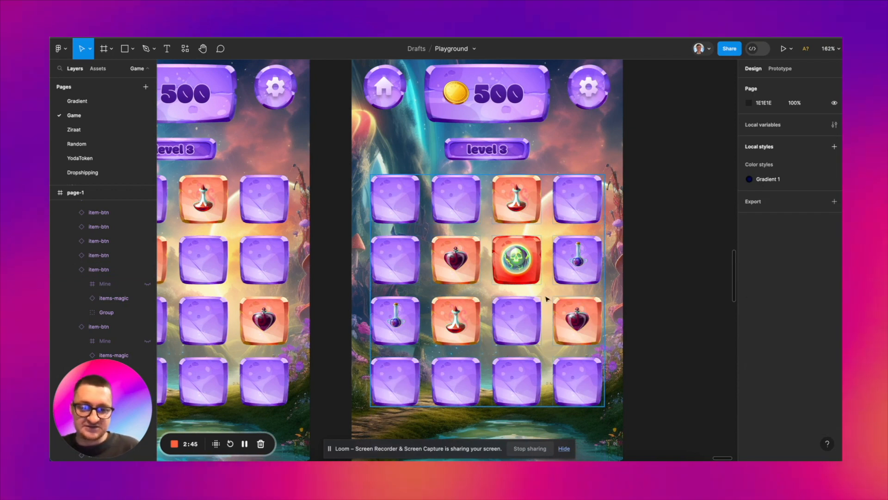
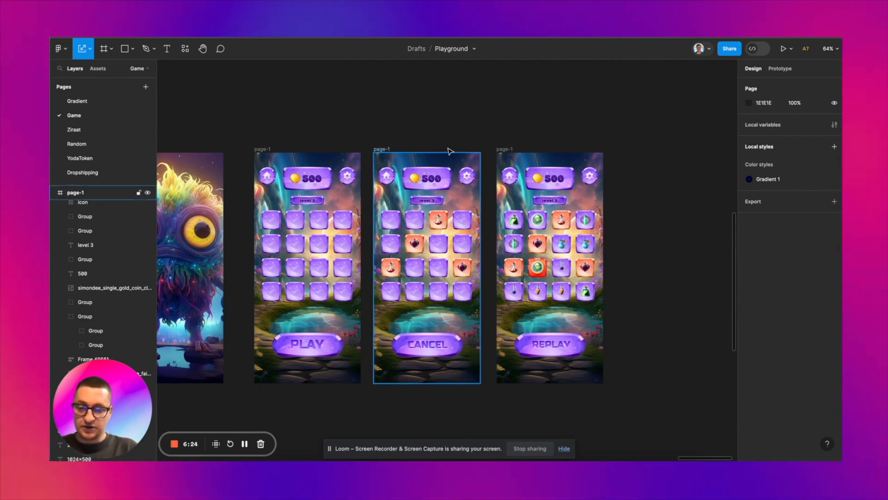
# Step: Move the three page-1 screens to the right to open a frame-wide gap beside the welcome screen
pyautogui.scroll(-3, 432, 123)
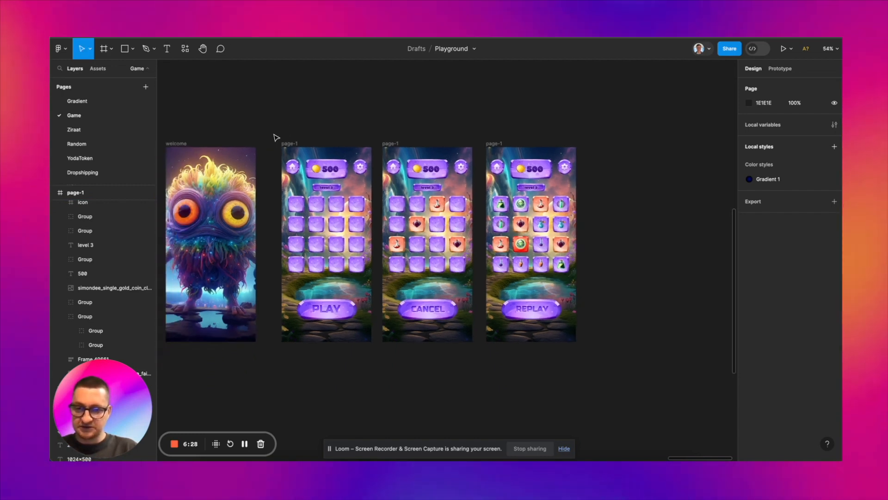
pyautogui.moveTo(274, 134); pyautogui.dragTo(597, 357)
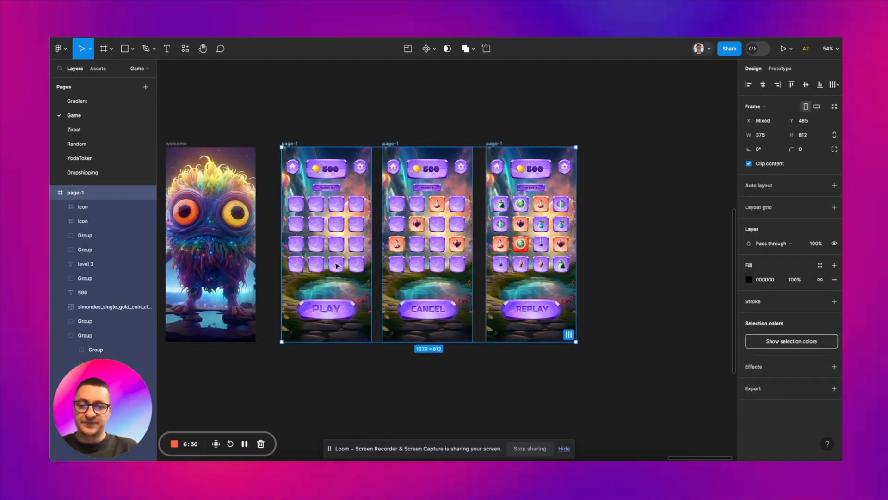
pyautogui.moveTo(325, 255); pyautogui.dragTo(423, 253)
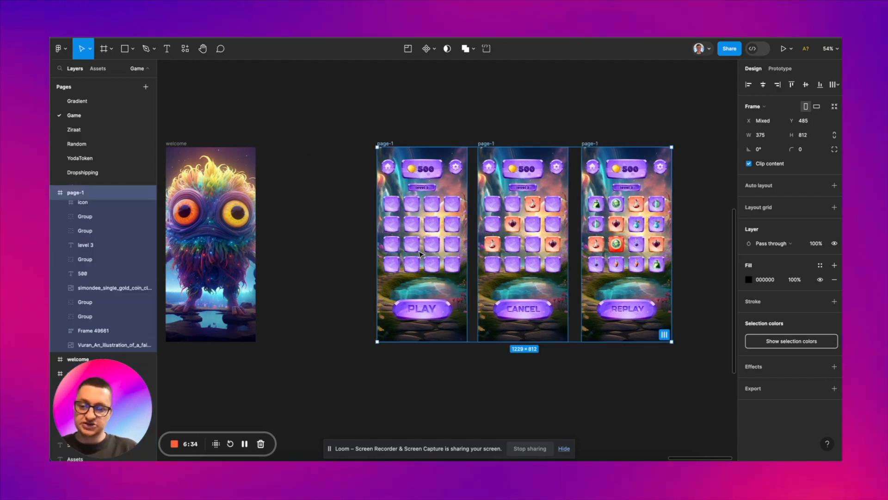
pyautogui.hscroll(-3, 421, 253)
pyautogui.hscroll(-3, 419, 252)
pyautogui.click(395, 254)
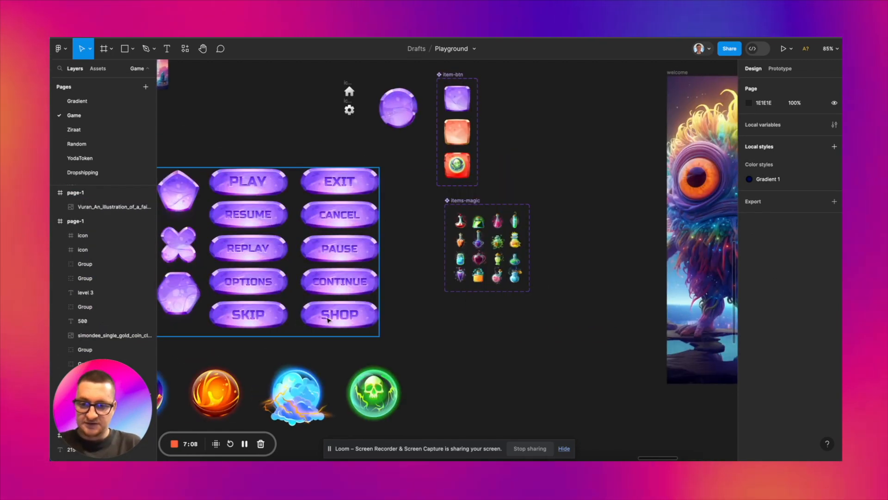
pyautogui.click(341, 311)
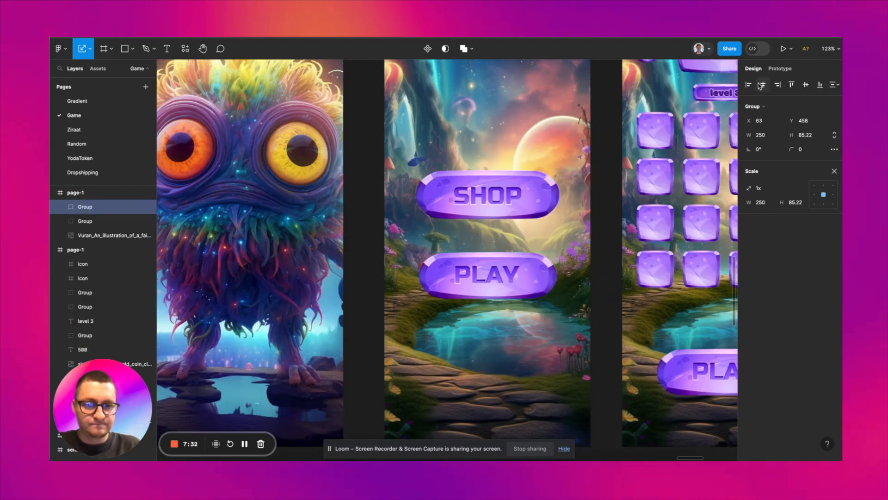
# Step: Duplicate the level 3 badge with its label onto the page-1 screen with the SHOP and PLAY buttons, placing it above SHOP
pyautogui.click(516, 178)
pyautogui.scroll(2, 690, 124)
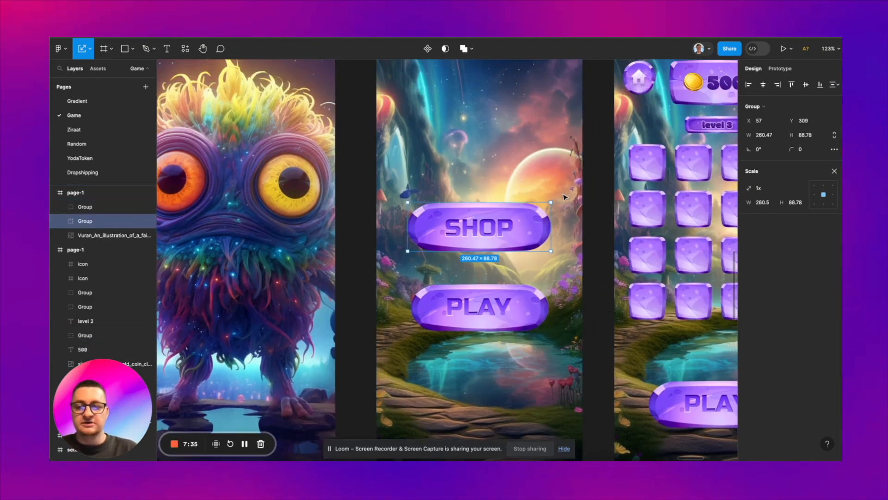
pyautogui.hscroll(3, 565, 197)
pyautogui.scroll(-2, 564, 197)
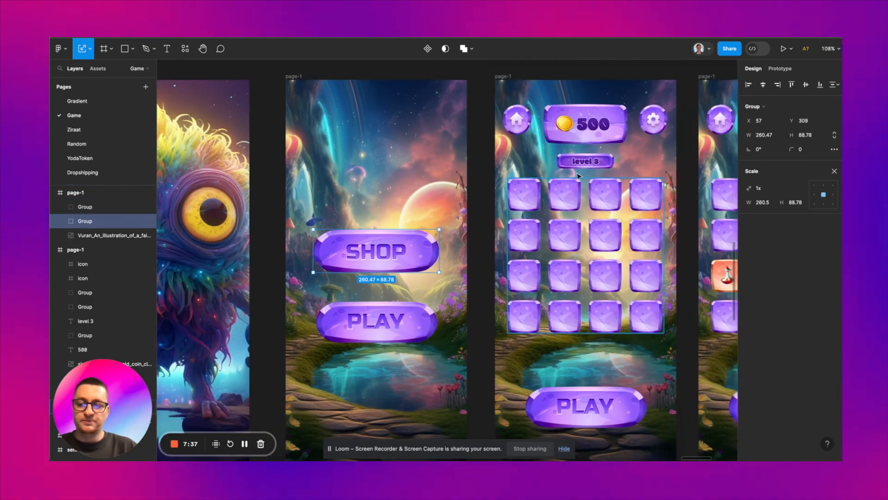
pyautogui.click(590, 164)
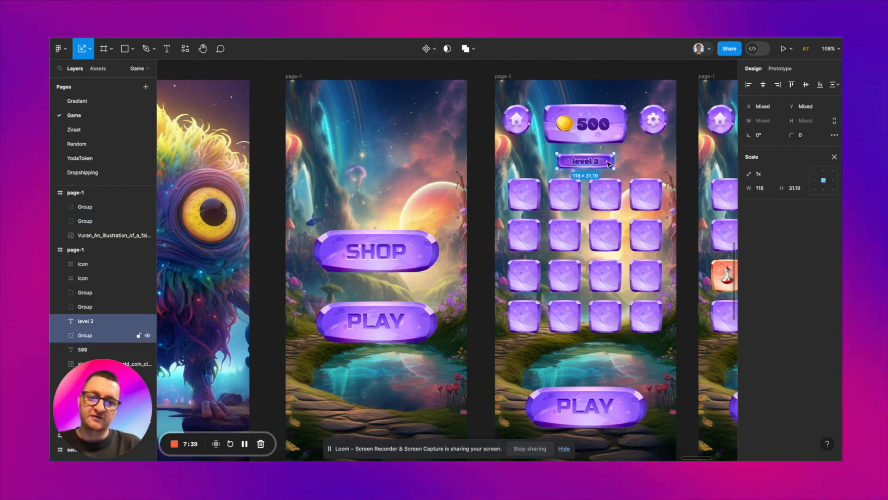
pyautogui.moveTo(456, 167); pyautogui.dragTo(400, 187)
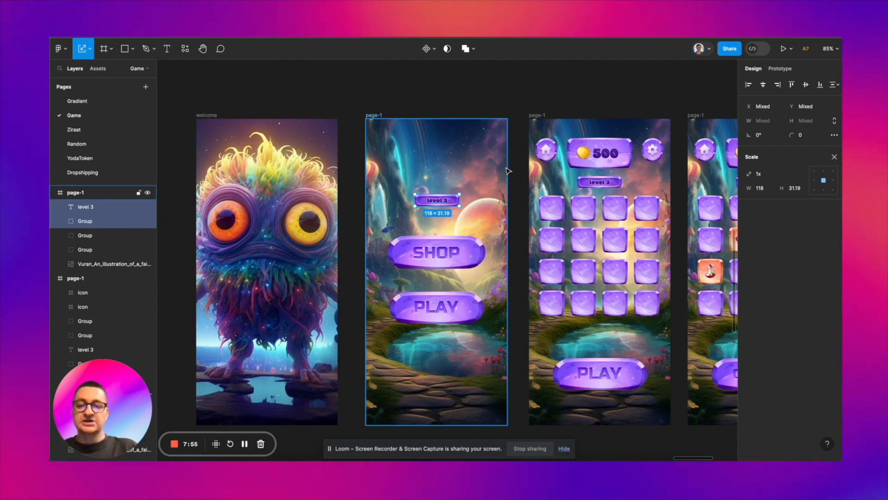
pyautogui.scroll(-5, 507, 170)
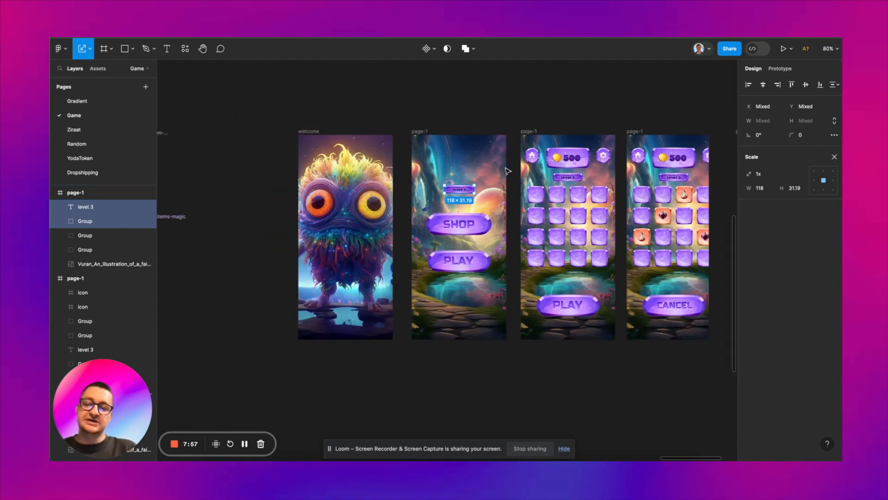
# Step: Duplicate the first monster image in the assets and place the copy between the monster images and the home and settings icons
pyautogui.hscroll(-10, 421, 209)
pyautogui.click(445, 258)
pyautogui.hscroll(-5, 445, 258)
pyautogui.scroll(3, 445, 258)
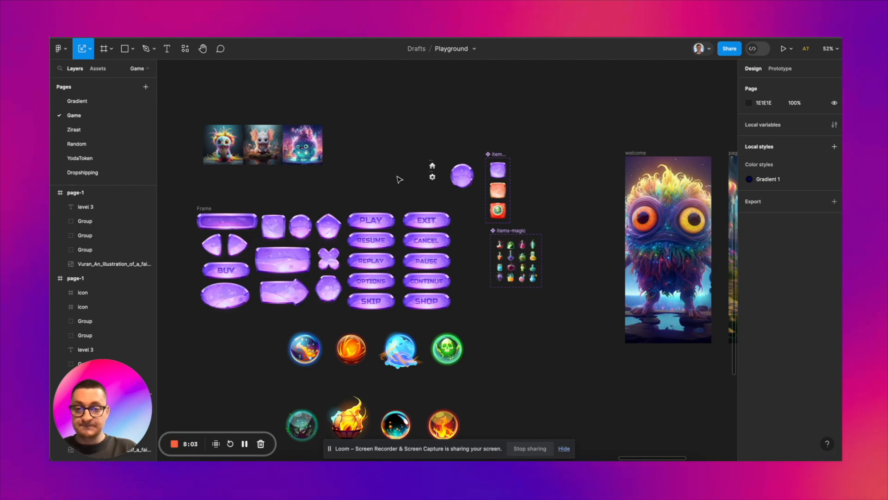
pyautogui.scroll(10, 248, 144)
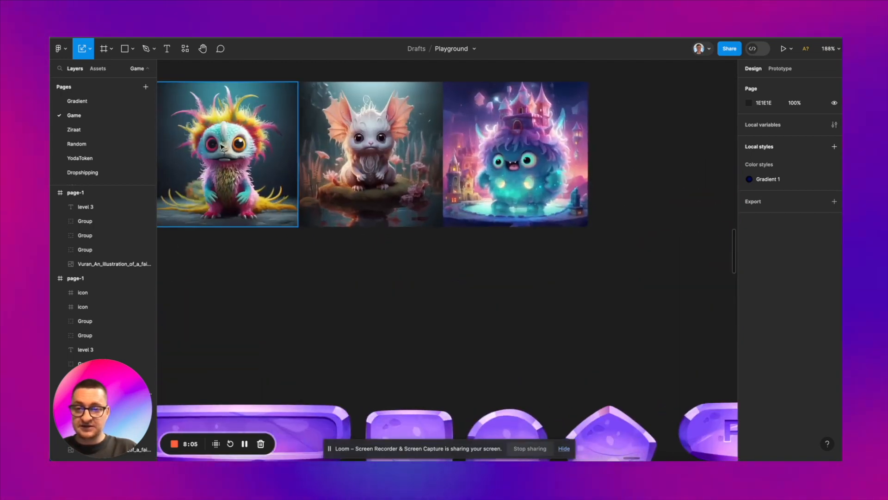
pyautogui.hscroll(-2, 261, 158)
pyautogui.click(262, 159)
pyautogui.scroll(-3, 259, 160)
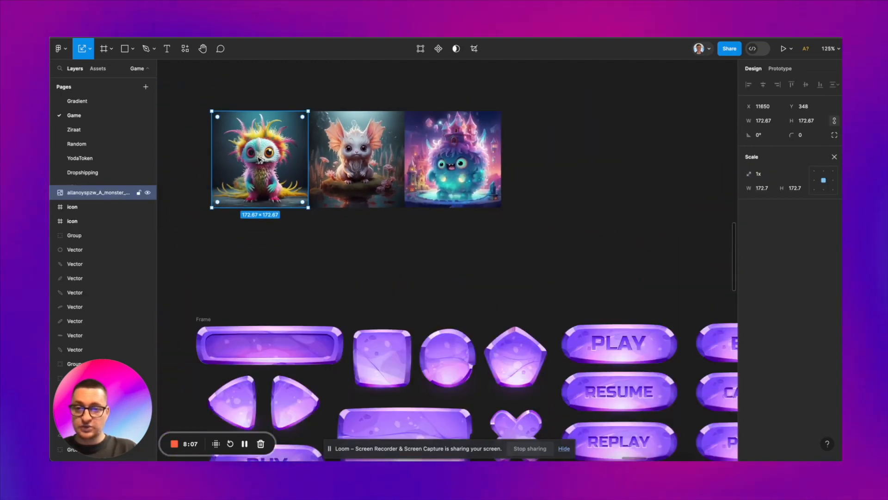
pyautogui.moveTo(259, 159); pyautogui.dragTo(601, 182)
pyautogui.hscroll(3, 338, 105)
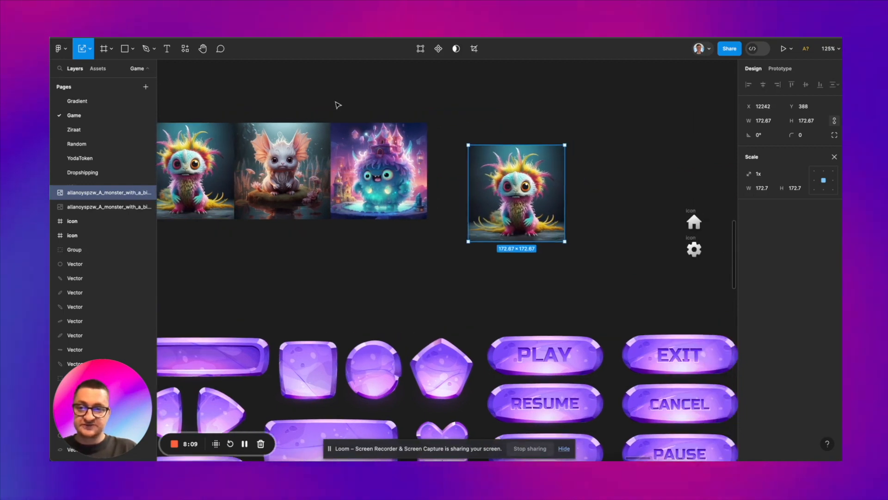
# Step: Use a plugin to produce a background-free cutout of the copied monster image
pyautogui.click(185, 48)
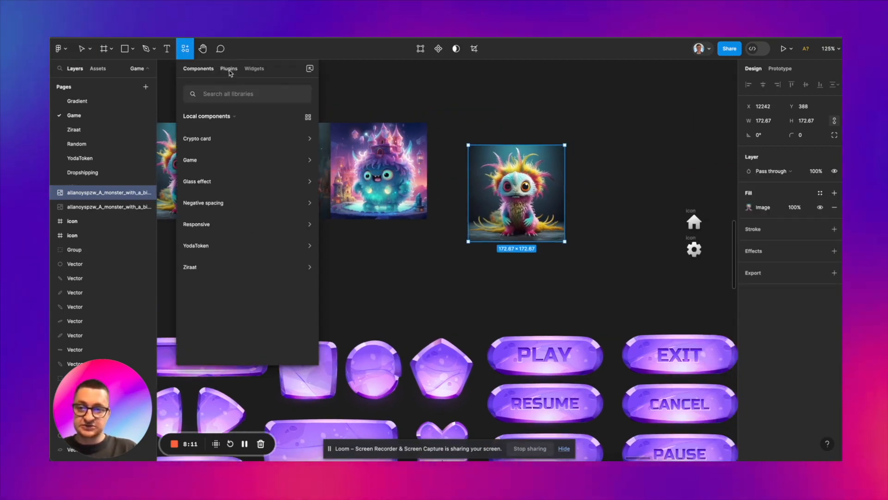
pyautogui.click(228, 69)
pyautogui.press('Escape')
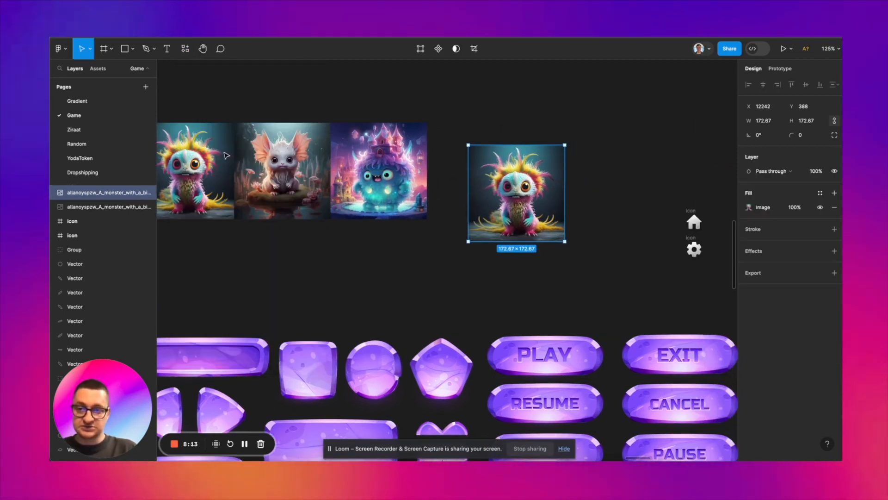
pyautogui.scroll(3, 511, 125)
pyautogui.hscroll(3, 512, 125)
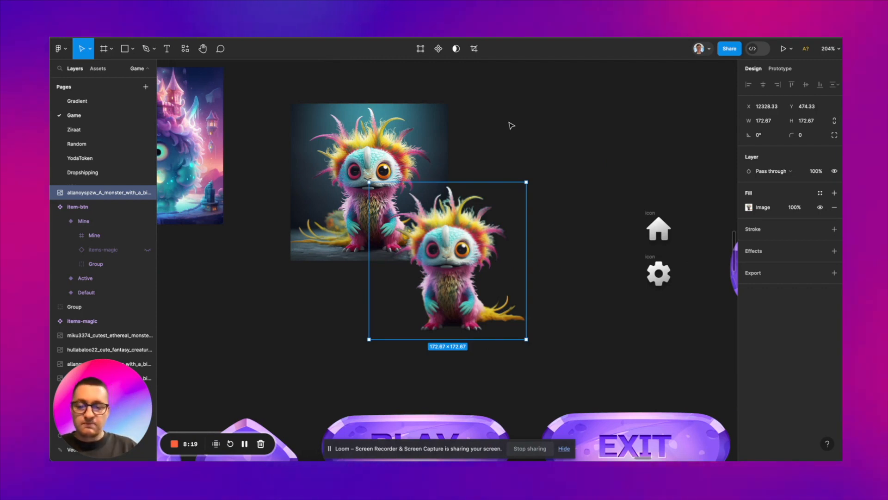
# Step: Move the monster cutout aside and delete the duplicated image that still has its background
pyautogui.scroll(-3, 497, 209)
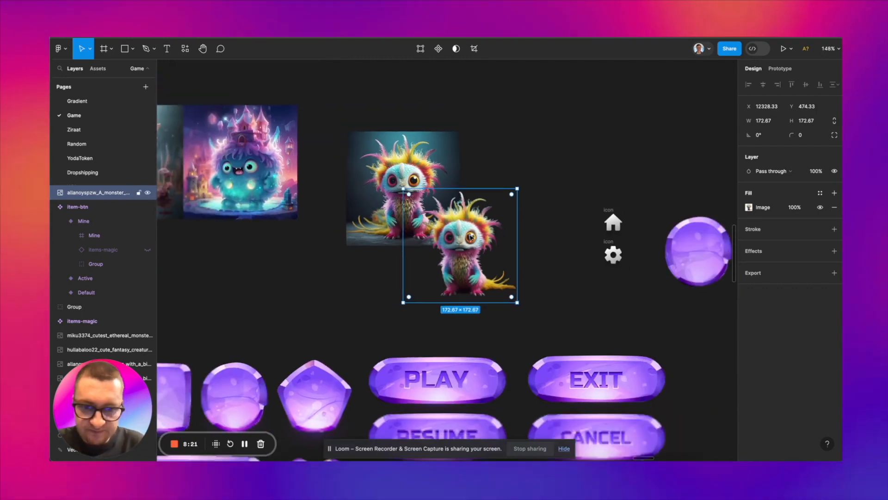
pyautogui.moveTo(496, 209); pyautogui.dragTo(562, 205)
pyautogui.click(423, 196)
pyautogui.press('Delete')
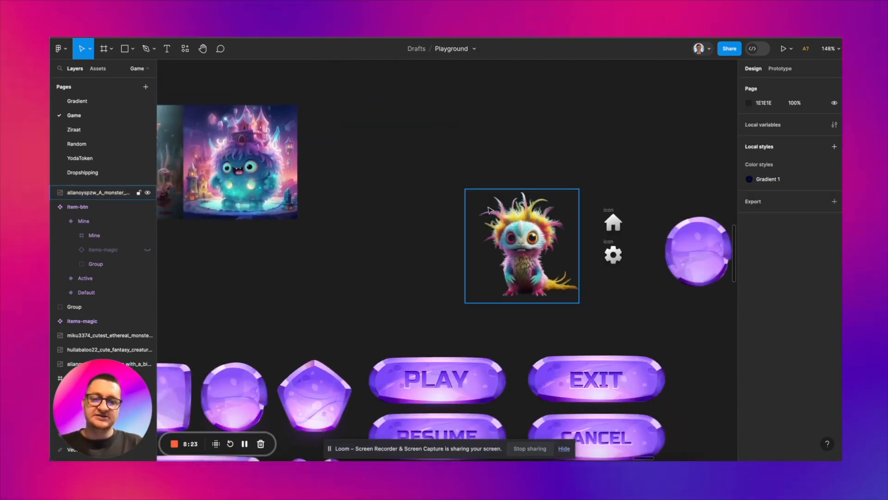
# Step: Move the monster cutout down beside the lower row of magic orbs
pyautogui.scroll(-5, 490, 211)
pyautogui.scroll(-1, 490, 211)
pyautogui.hscroll(1, 490, 211)
pyautogui.click(470, 174)
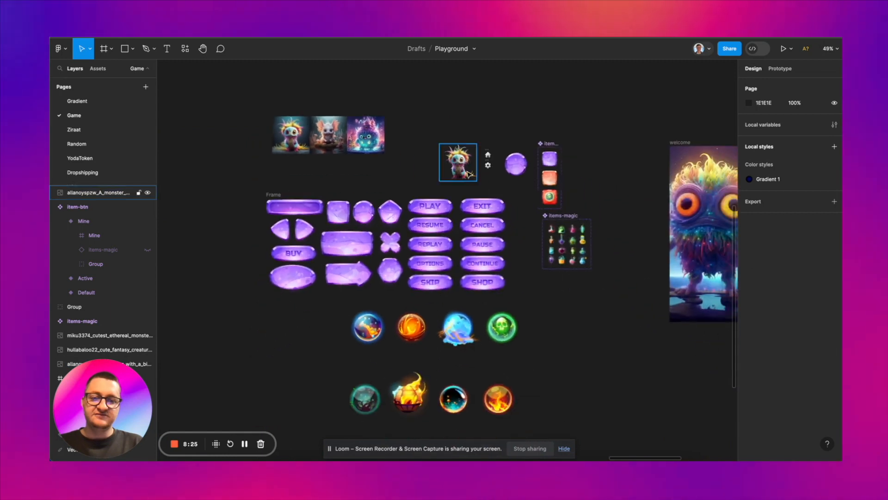
pyautogui.moveTo(457, 161); pyautogui.dragTo(588, 394)
pyautogui.scroll(3, 589, 394)
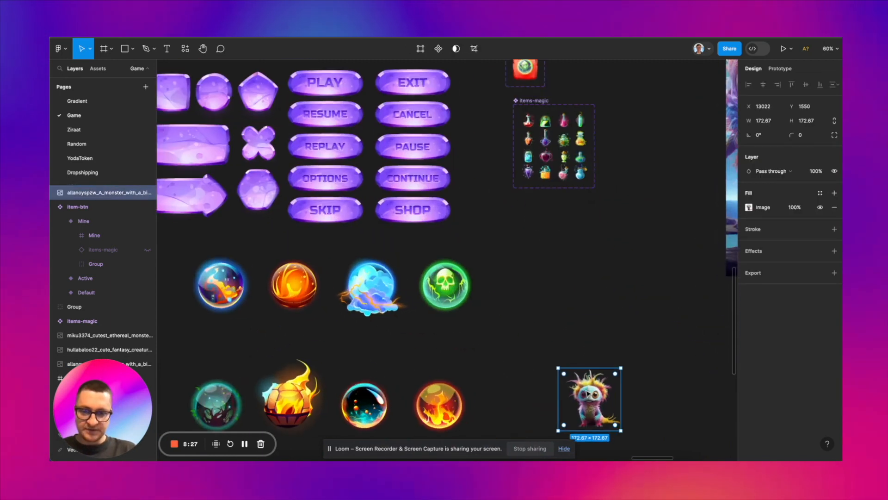
pyautogui.scroll(-1, 588, 393)
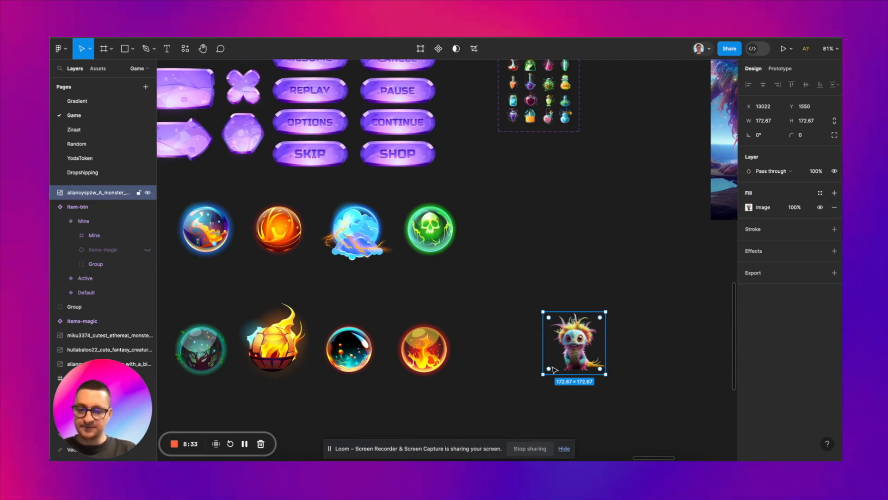
pyautogui.scroll(2, 574, 356)
pyautogui.scroll(-4, 573, 356)
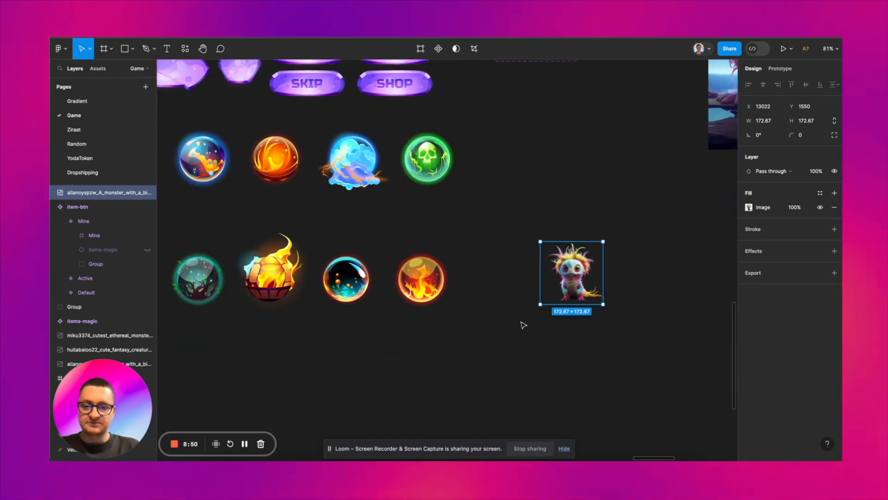
# Step: Select all layers of the teal tree orb and place the orb below the monster cutout
pyautogui.scroll(-2, 523, 324)
pyautogui.click(264, 288)
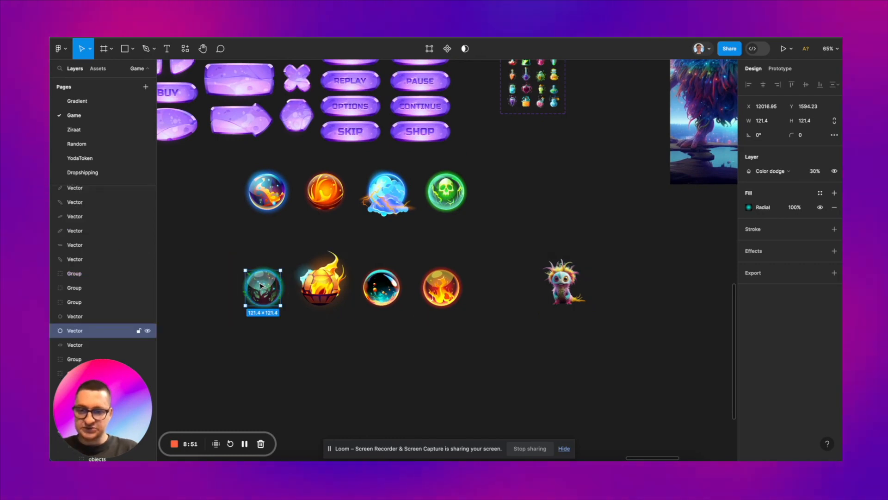
pyautogui.click(260, 259)
pyautogui.moveTo(232, 256); pyautogui.dragTo(556, 356)
pyautogui.scroll(5, 556, 356)
pyautogui.hscroll(3, 556, 357)
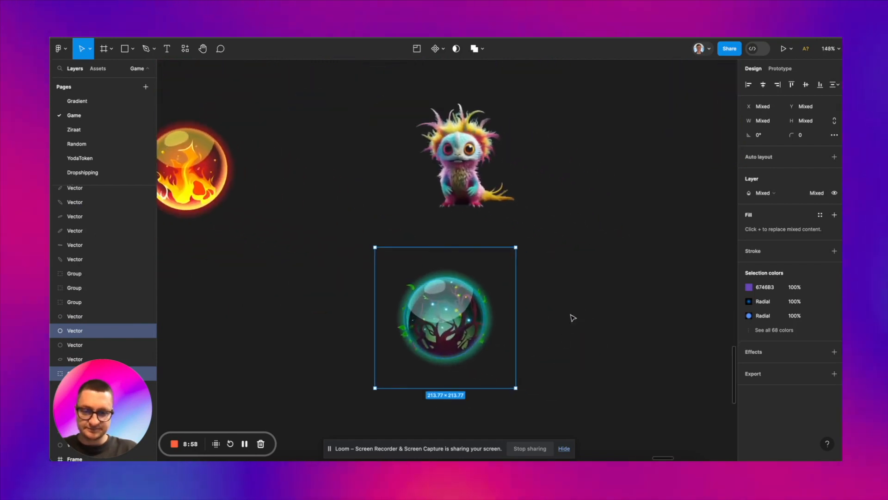
# Step: Move the monster to the open space beside the teal tree orb
pyautogui.click(488, 177)
pyautogui.moveTo(488, 177); pyautogui.dragTo(631, 283)
pyautogui.scroll(5, 453, 315)
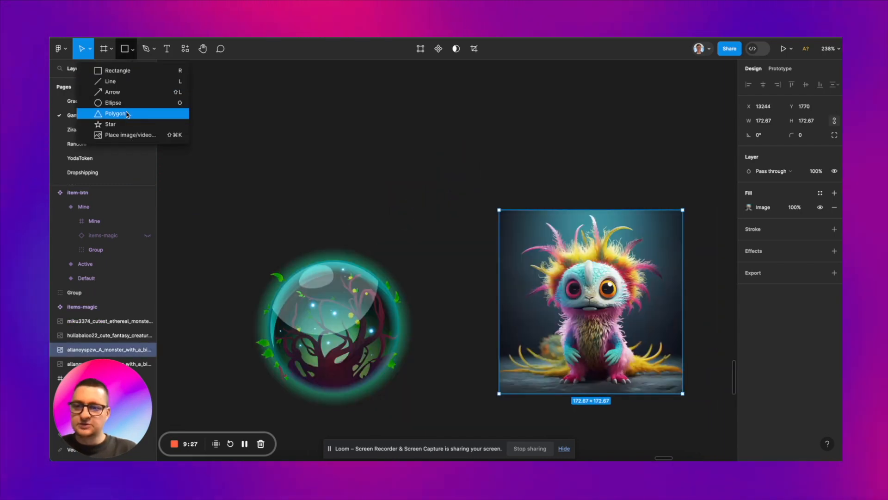
# Step: Draw a circle over the teal orb, enlarge it to 123 × 123 to cover the glass, and use it as a mask
pyautogui.click(109, 101)
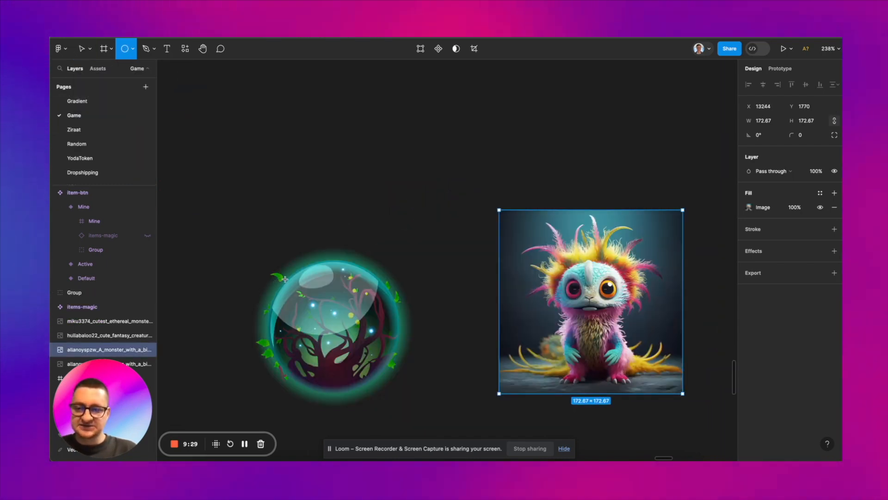
pyautogui.moveTo(284, 278); pyautogui.dragTo(397, 391)
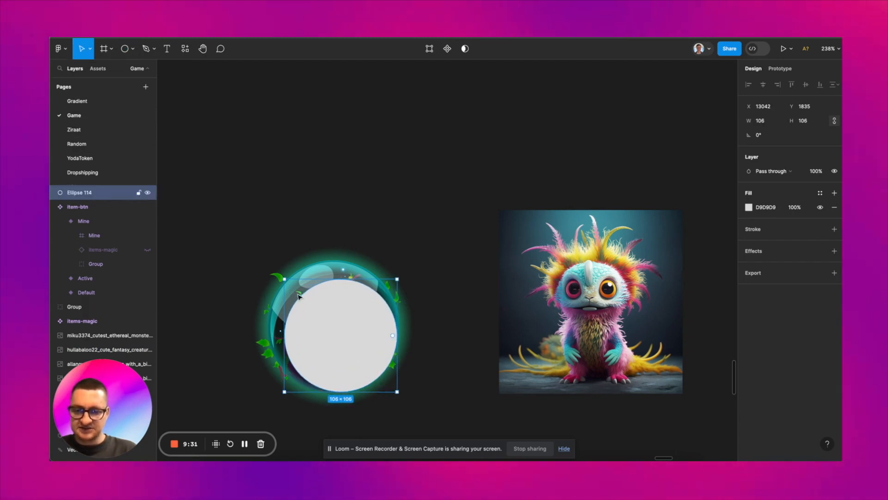
pyautogui.moveTo(284, 278); pyautogui.dragTo(265, 261)
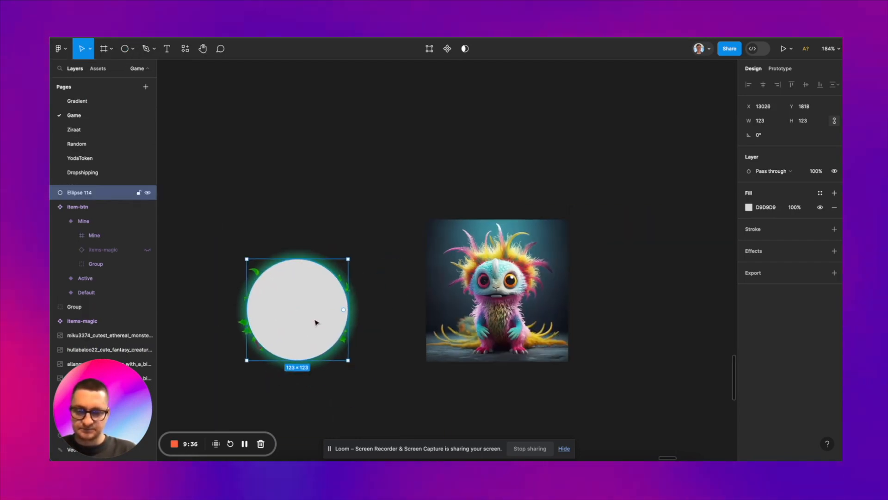
pyautogui.click(465, 48)
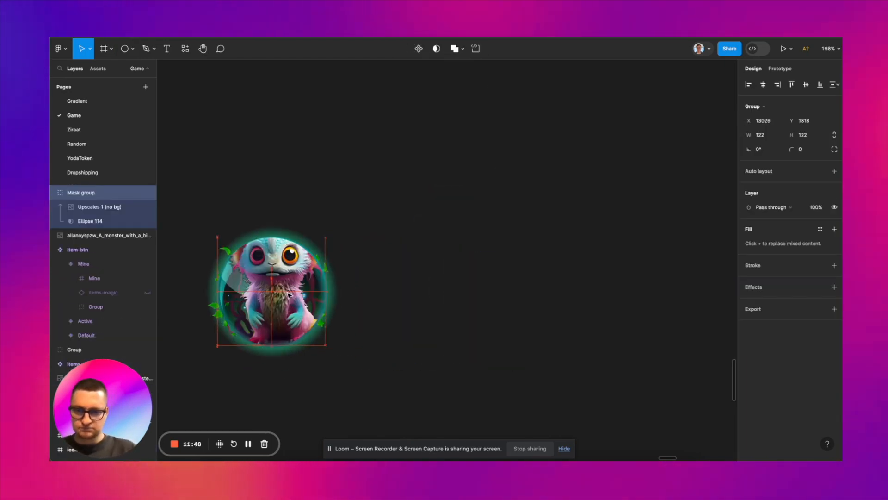
# Step: Duplicate the Upscales 1 (no bg) monster image out of the mask group to the empty area beside the orb
pyautogui.click(415, 289)
pyautogui.doubleClick(272, 288)
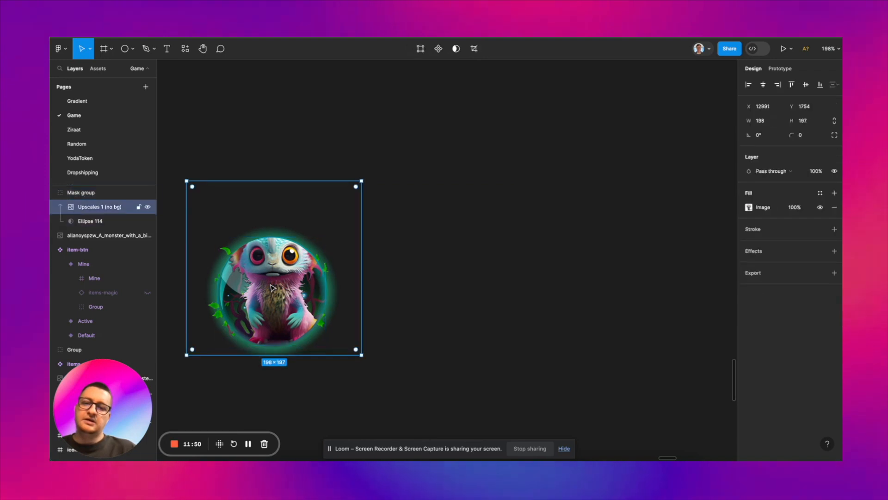
pyautogui.moveTo(278, 287); pyautogui.dragTo(476, 291)
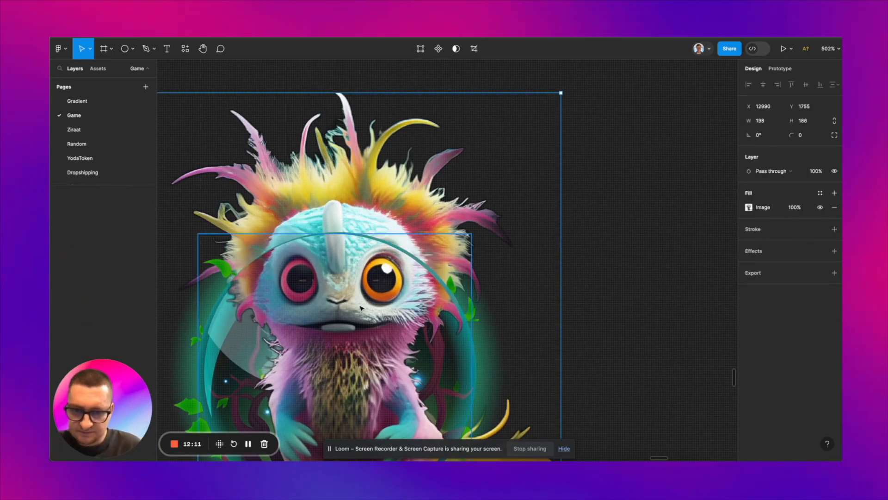
# Step: Move Frame 49662 with the assembled monster orb slightly up and to the left
pyautogui.click(409, 288)
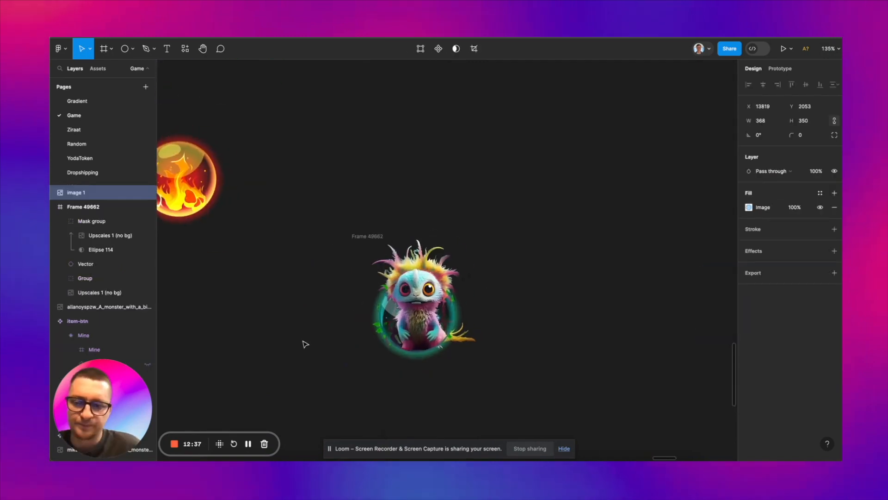
pyautogui.scroll(-2, 304, 341)
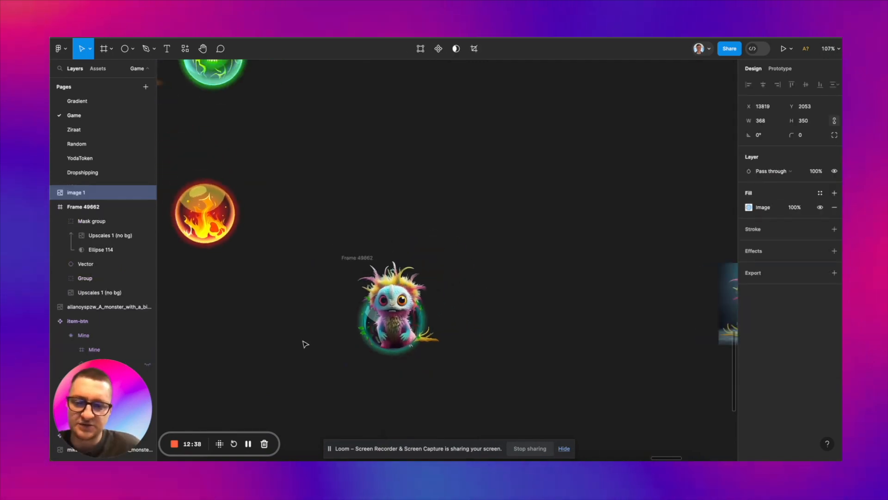
pyautogui.click(349, 254)
pyautogui.moveTo(349, 255); pyautogui.dragTo(327, 241)
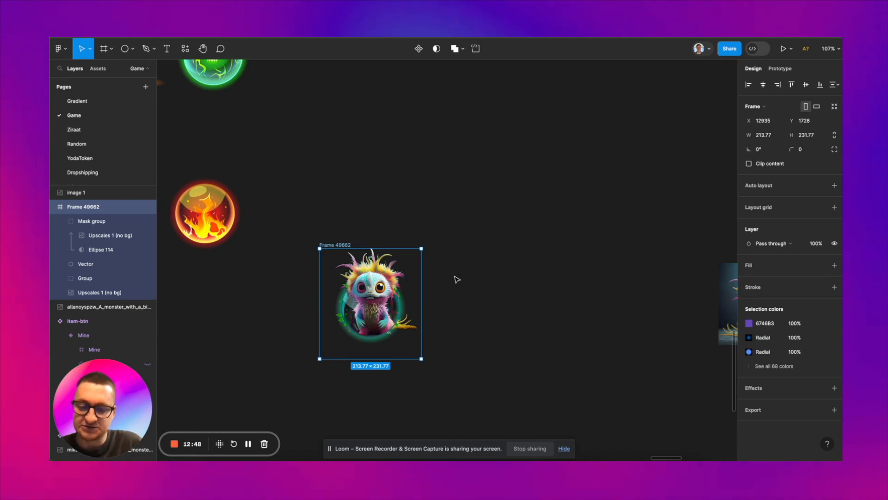
# Step: Move the blue magic circle image next to the monster orb frame
pyautogui.scroll(-5, 457, 280)
pyautogui.hscroll(3, 540, 323)
pyautogui.click(619, 365)
pyautogui.moveTo(619, 365); pyautogui.dragTo(402, 261)
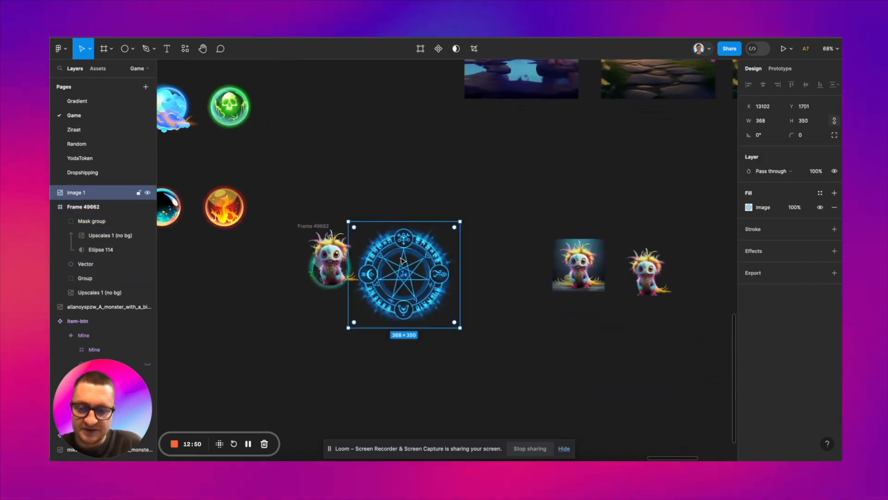
# Step: Place the blue magic circle image inside Frame 49662, centred behind the monster orb
pyautogui.scroll(6, 403, 261)
pyautogui.hscroll(-2, 483, 269)
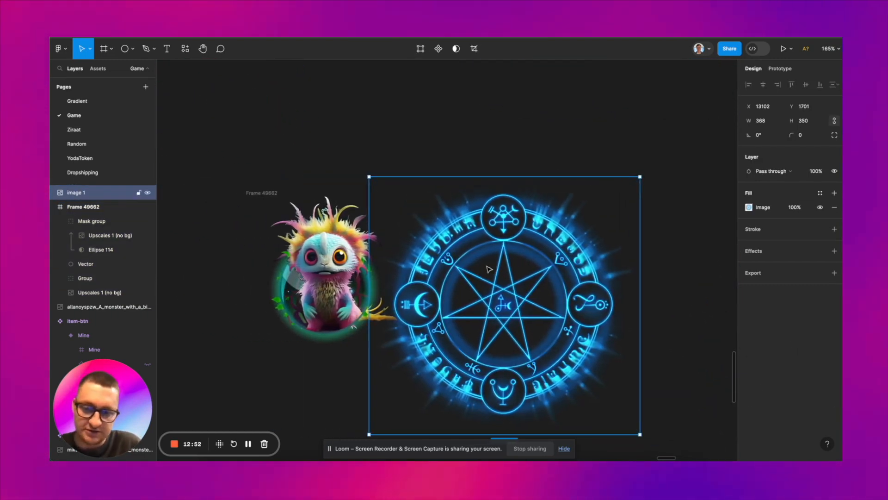
pyautogui.moveTo(488, 269); pyautogui.dragTo(320, 252)
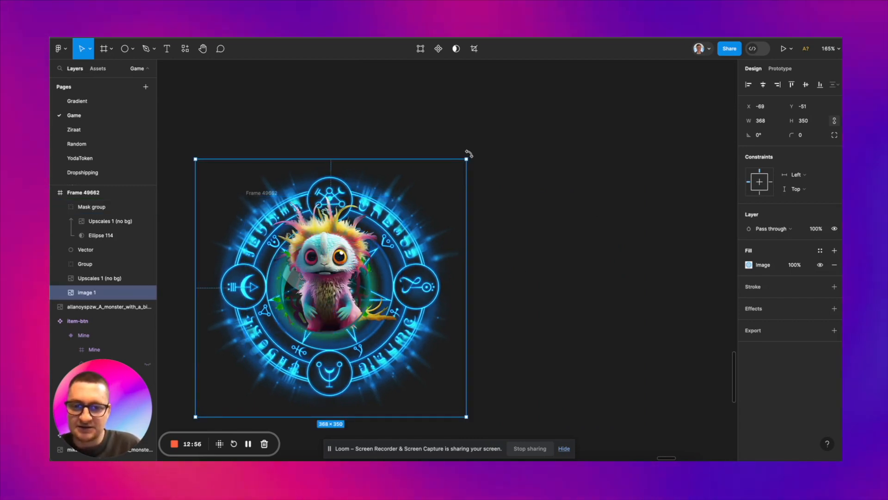
# Step: Try rotating the magic circle image to different angles behind the monster
pyautogui.moveTo(525, 324); pyautogui.dragTo(441, 202)
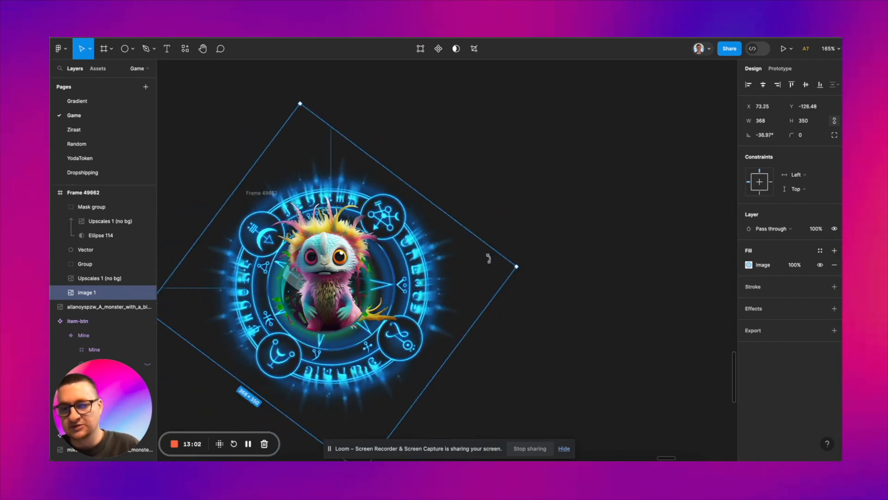
pyautogui.moveTo(489, 258); pyautogui.dragTo(457, 184)
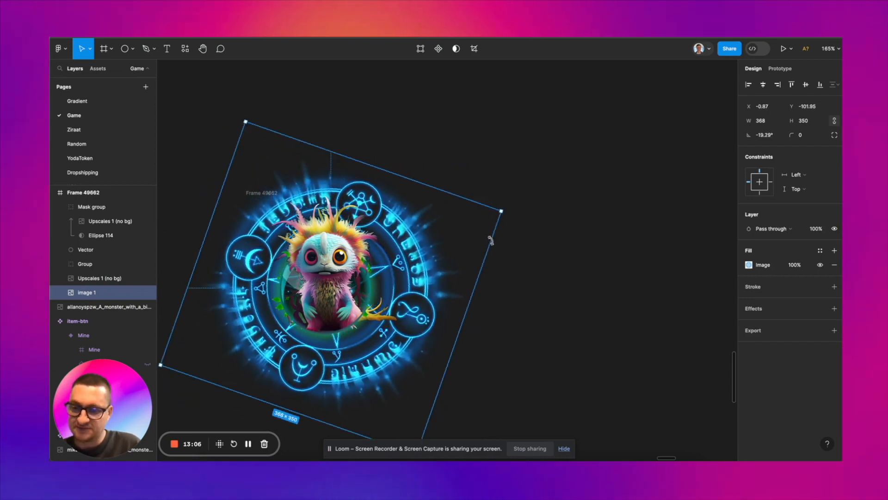
pyautogui.moveTo(491, 240); pyautogui.dragTo(303, 339)
pyautogui.moveTo(403, 341); pyautogui.dragTo(456, 164)
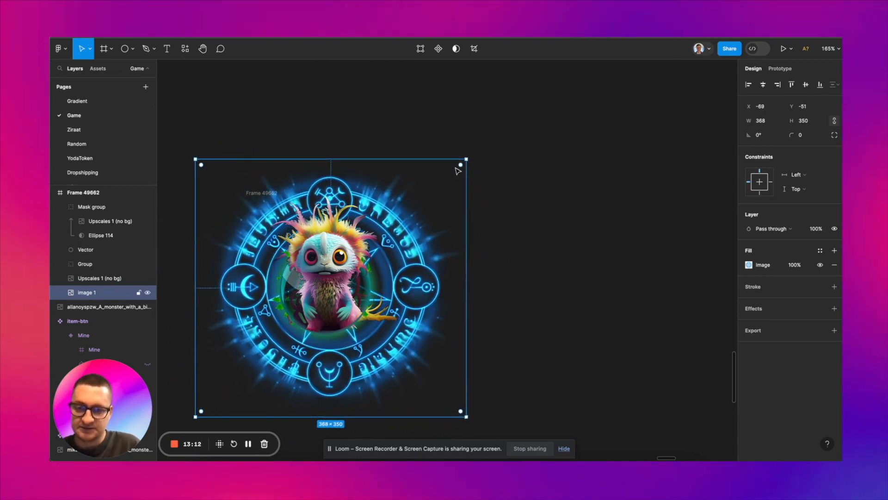
# Step: Duplicate Frame 49662 with the monster and magic circle onto the SHOP/PLAY screen, above the SHOP button
pyautogui.click(547, 211)
pyautogui.scroll(-5, 548, 211)
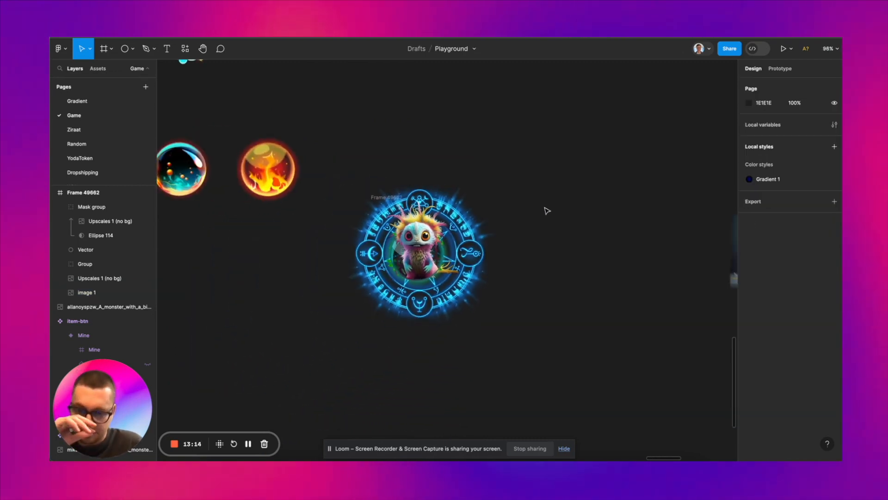
pyautogui.scroll(-5, 348, 191)
pyautogui.scroll(3, 342, 191)
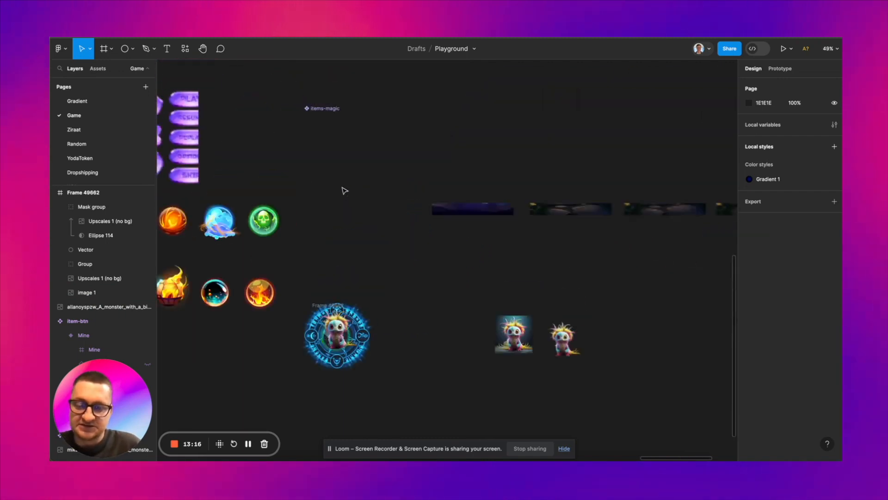
pyautogui.scroll(3, 488, 145)
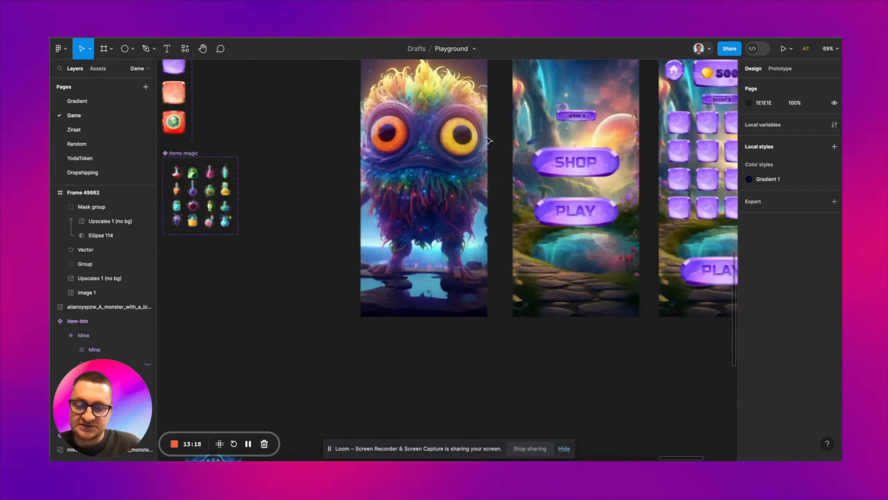
pyautogui.scroll(-3, 579, 138)
pyautogui.scroll(-4, 579, 137)
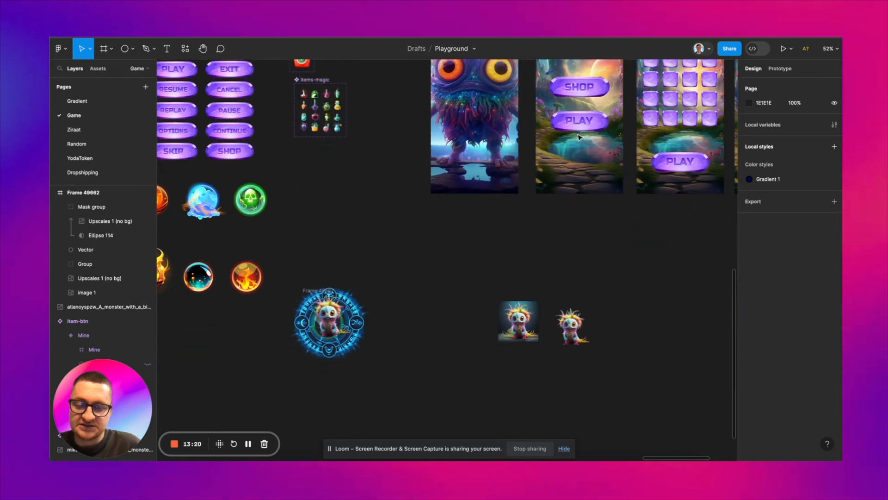
pyautogui.moveTo(293, 283); pyautogui.dragTo(404, 389)
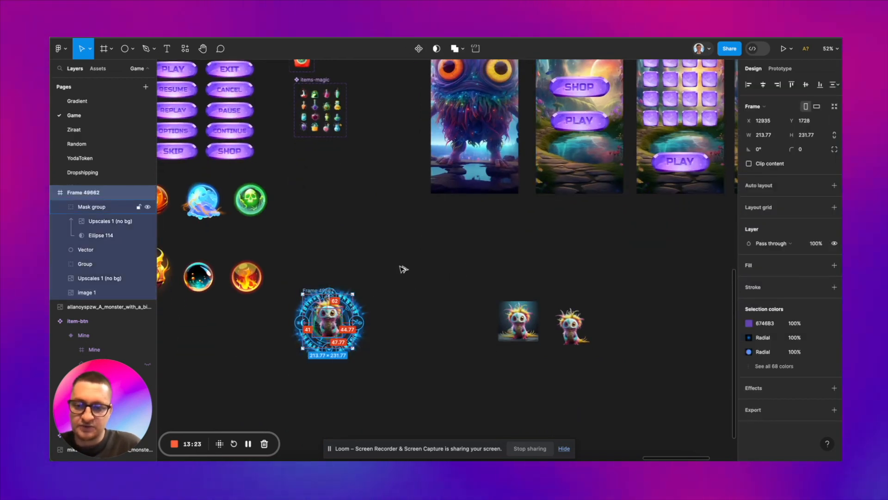
pyautogui.moveTo(330, 323); pyautogui.dragTo(552, 92)
pyautogui.scroll(2, 560, 101)
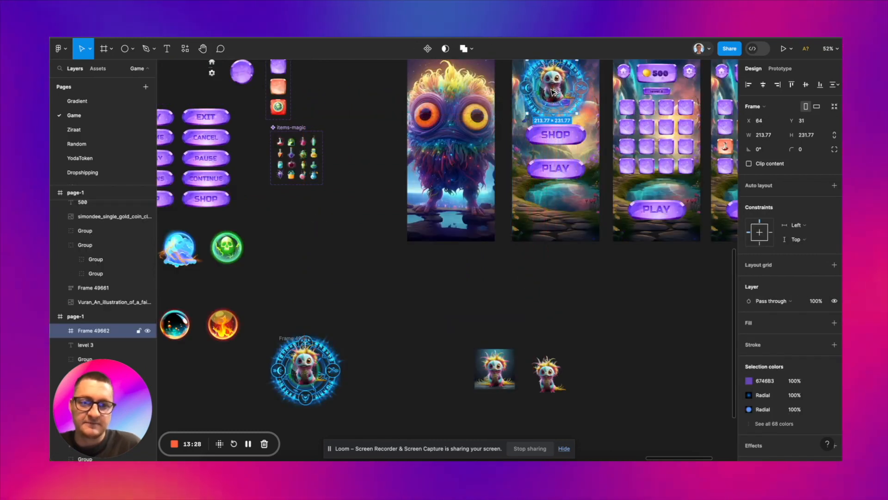
# Step: Nudge the monster artwork to X 72, Y 32, group it, and send it behind the level 3 label
pyautogui.scroll(5, 553, 92)
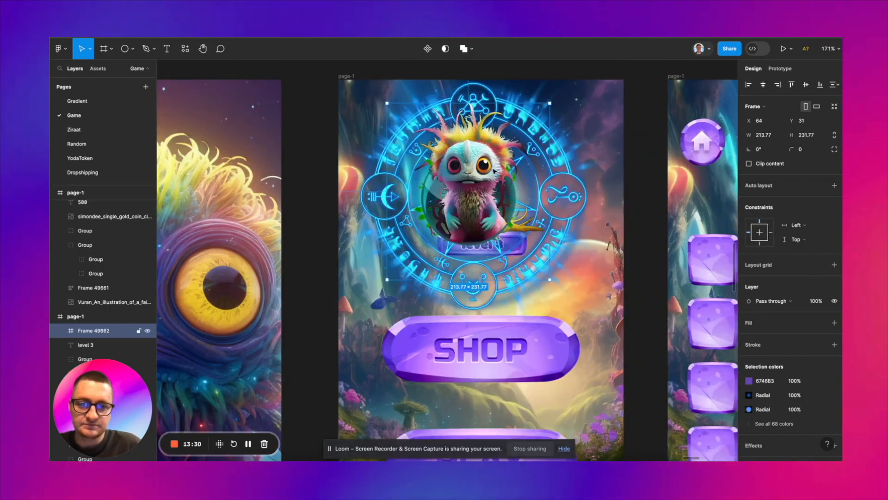
pyautogui.press('Right')
pyautogui.press('Right')
pyautogui.press('Right')
pyautogui.press('Right')
pyautogui.press('Right')
pyautogui.press('Right')
pyautogui.press('Right')
pyautogui.press('Right')
pyautogui.press('Down')
pyautogui.hotkey('ctrl', 'g')
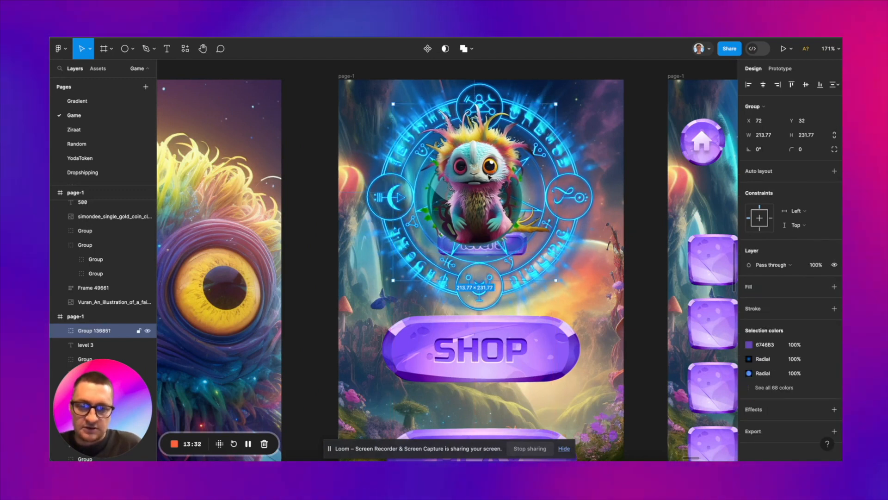
pyautogui.hotkey('ctrl', '[')
pyautogui.hotkey('ctrl', '[')
pyautogui.hotkey('ctrl', '[')
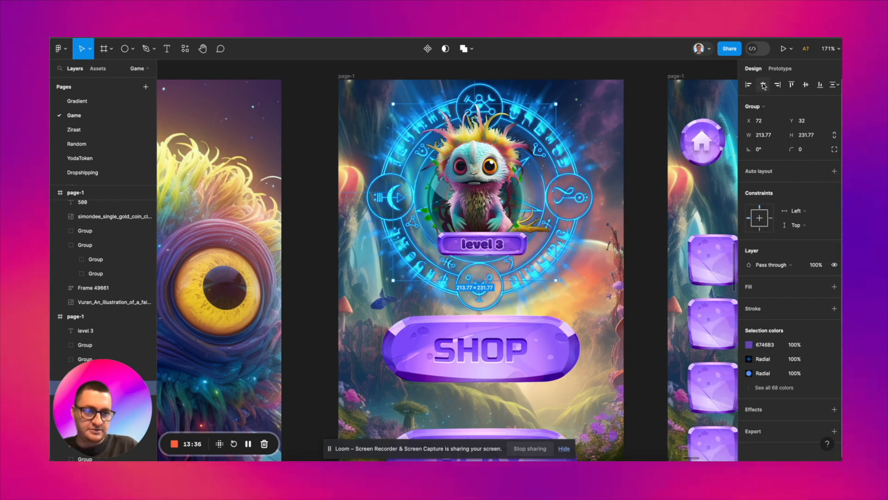
# Step: Nudge the grouped monster artwork horizontally to X 81 on the SHOP/PLAY screen
pyautogui.press('Right')
pyautogui.press('Right')
pyautogui.press('Right')
pyautogui.press('Right')
pyautogui.press('Right')
pyautogui.press('Right')
pyautogui.press('Right')
pyautogui.press('Right')
pyautogui.press('Right')
pyautogui.hscroll(2, 576, 136)
pyautogui.scroll(-2, 576, 137)
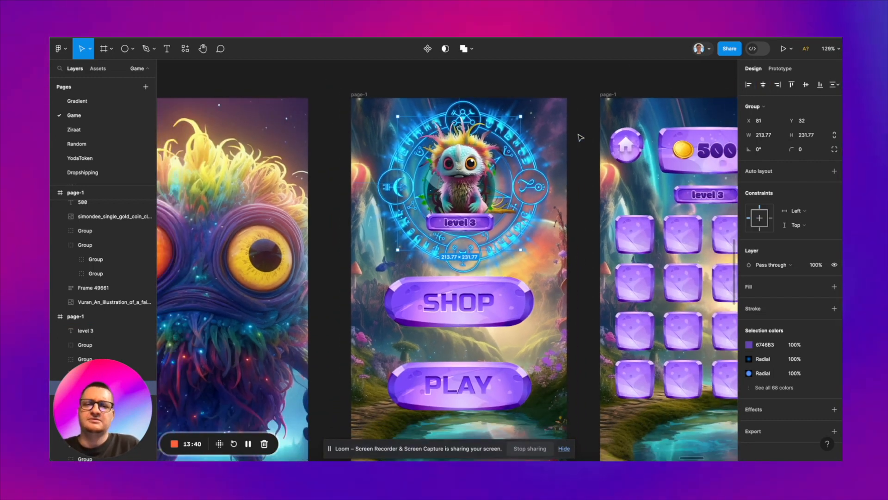
pyautogui.scroll(-2, 580, 138)
pyautogui.hscroll(1, 581, 138)
pyautogui.scroll(1, 581, 137)
pyautogui.click(549, 93)
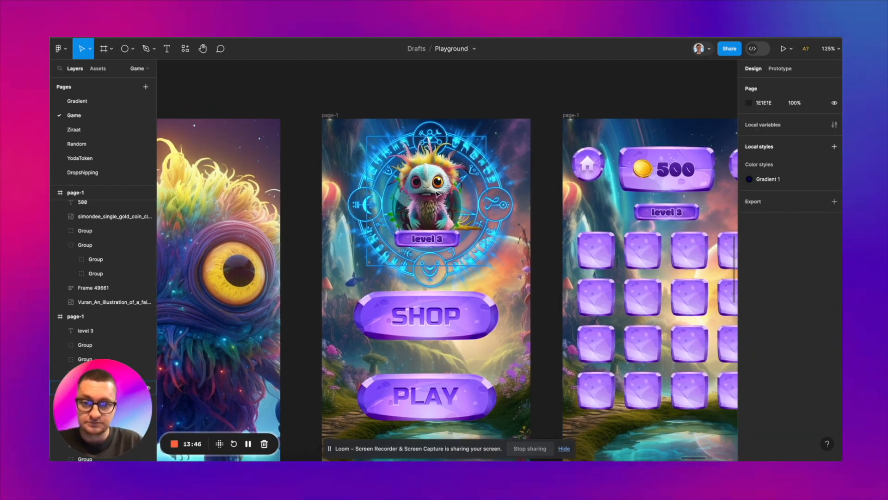
# Step: Move the three tile-grid game screens away from the SHOP/PLAY screen to open a gap for another screen
pyautogui.scroll(-3, 429, 211)
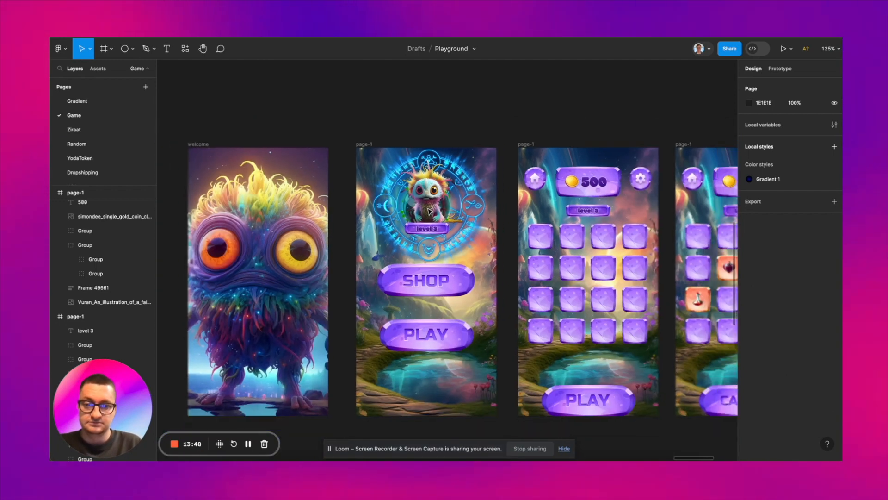
pyautogui.scroll(1, 429, 212)
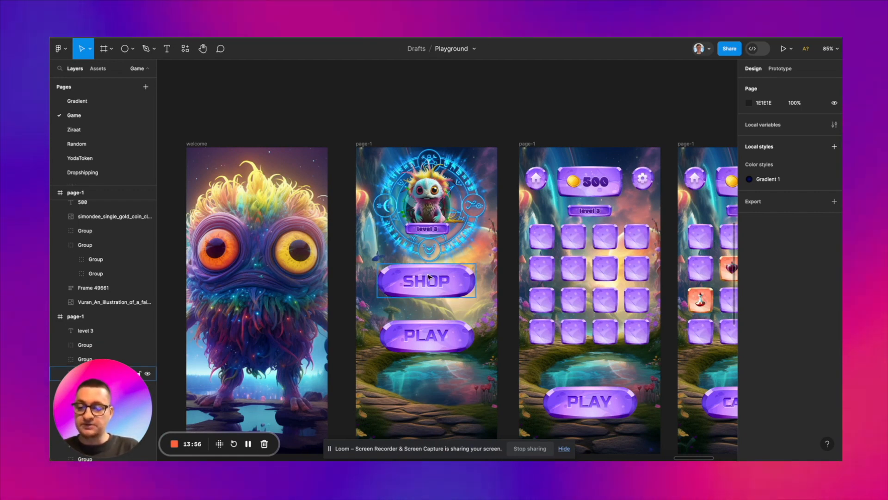
pyautogui.scroll(-5, 539, 173)
pyautogui.hscroll(3, 541, 173)
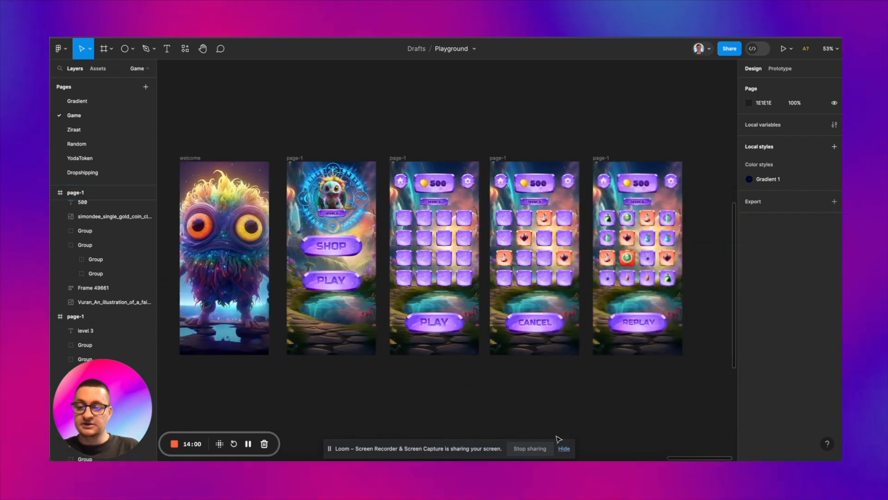
pyautogui.moveTo(379, 137); pyautogui.dragTo(722, 427)
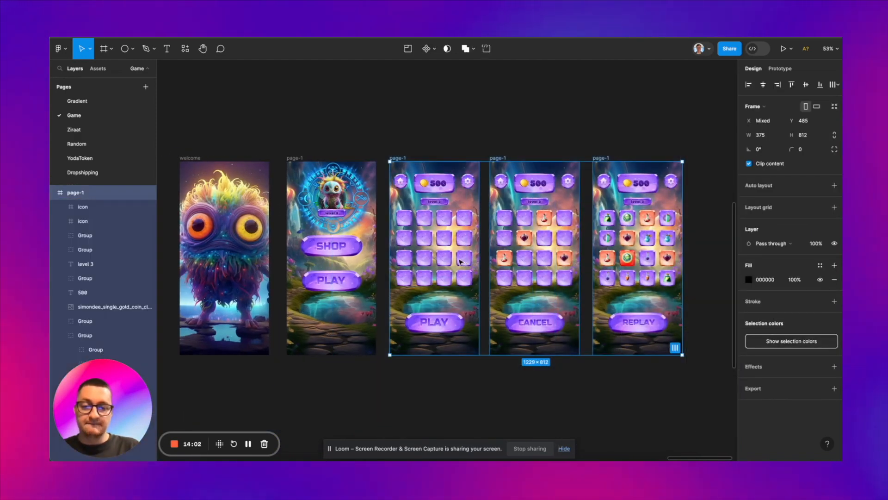
pyautogui.moveTo(495, 249); pyautogui.dragTo(522, 248)
pyautogui.hotkey('shift', 'Right')
pyautogui.hotkey('shift', 'Right')
pyautogui.hotkey('shift', 'Right')
pyautogui.hotkey('shift', 'Right')
pyautogui.hotkey('shift', 'Right')
pyautogui.hotkey('shift', 'Right')
pyautogui.hotkey('shift', 'Right')
pyautogui.hotkey('shift', 'Right')
pyautogui.hotkey('shift', 'Right')
pyautogui.hotkey('shift', 'Right')
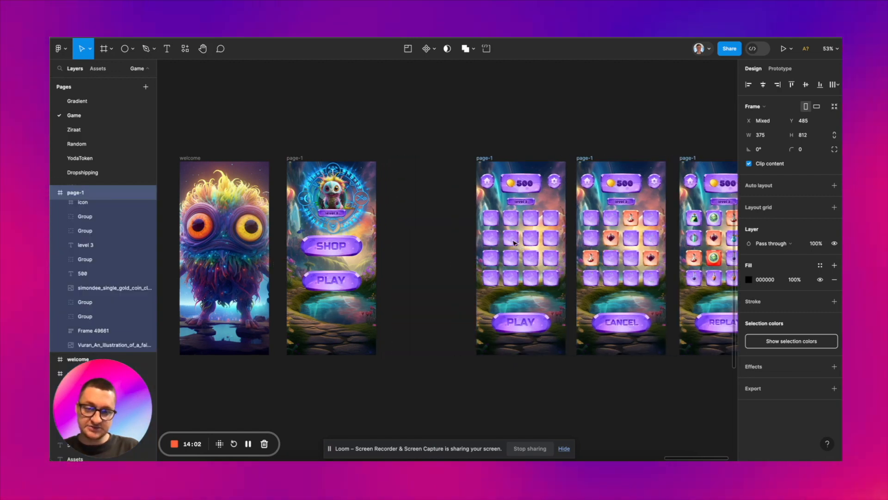
pyautogui.hscroll(1, 518, 245)
pyautogui.moveTo(456, 158); pyautogui.dragTo(469, 159)
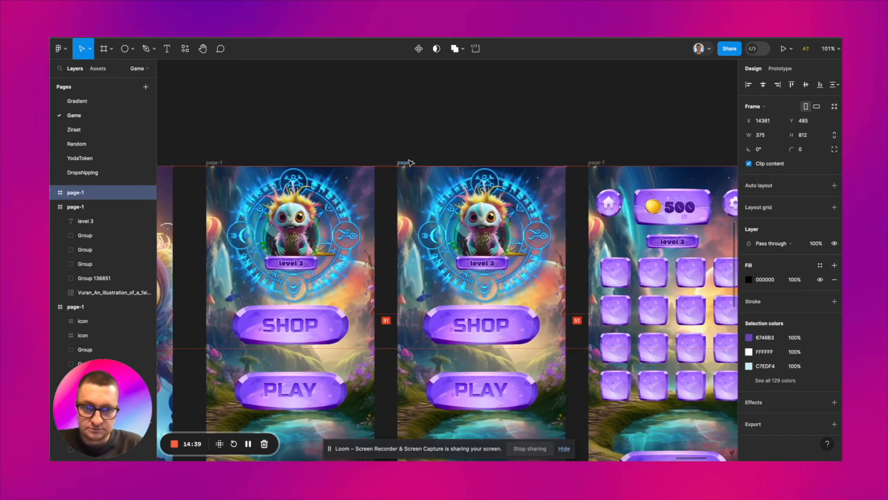
# Step: Move the level 3 label near the top of the duplicated menu screen and change its text to Shop
pyautogui.click(482, 264)
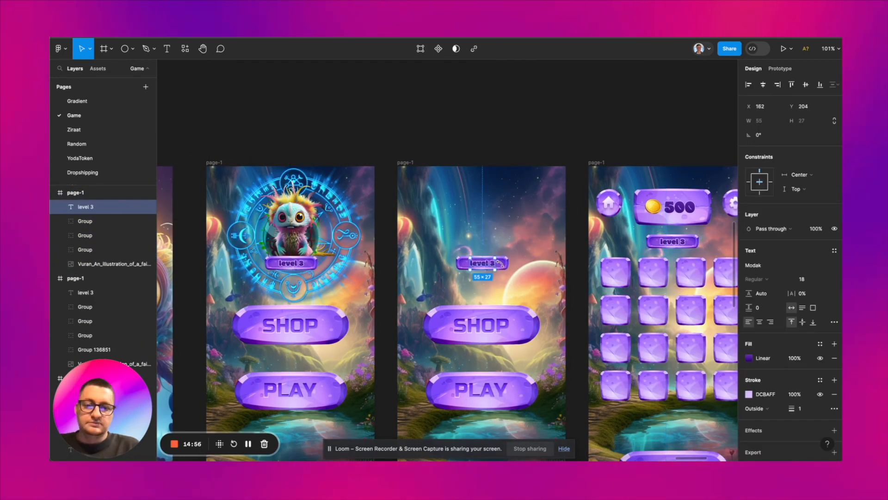
pyautogui.keyDown('shift'); pyautogui.click(503, 266); pyautogui.keyUp('shift')
pyautogui.moveTo(503, 266); pyautogui.dragTo(504, 232)
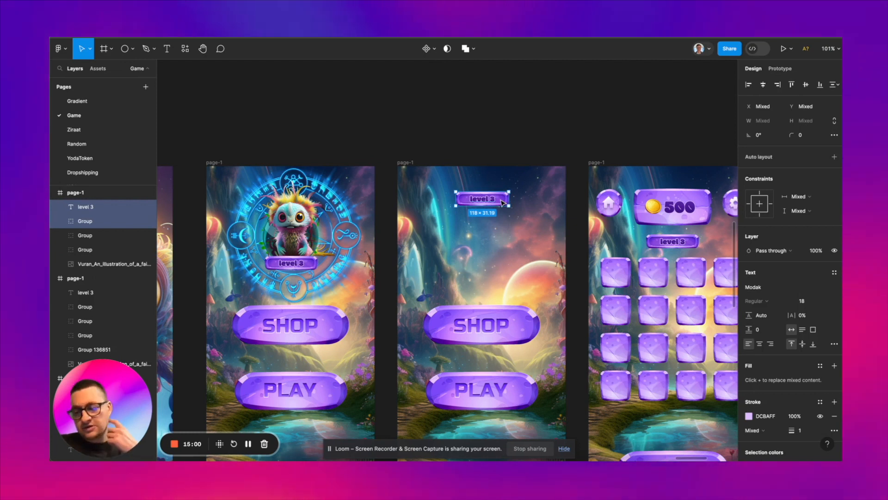
pyautogui.doubleClick(486, 200)
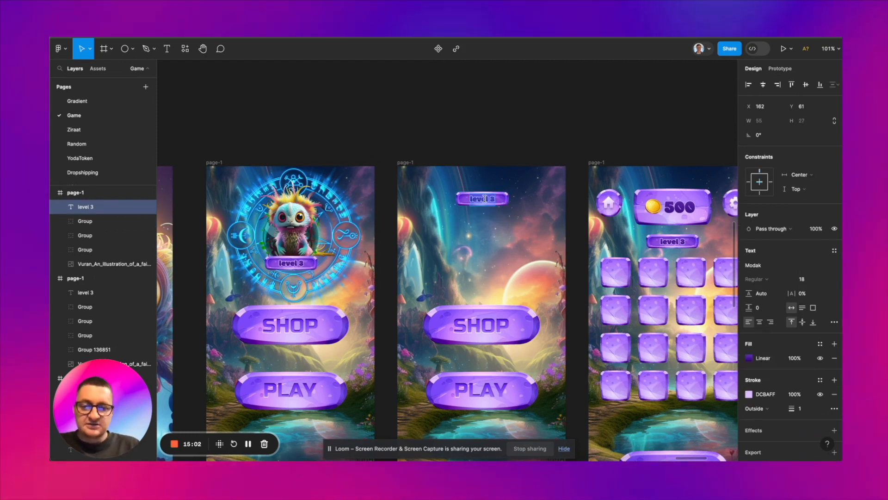
pyautogui.write('s')
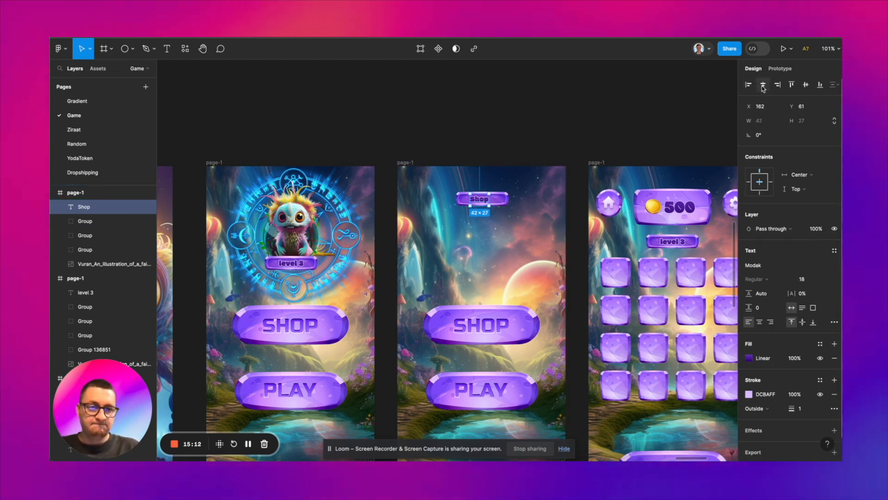
pyautogui.click(537, 136)
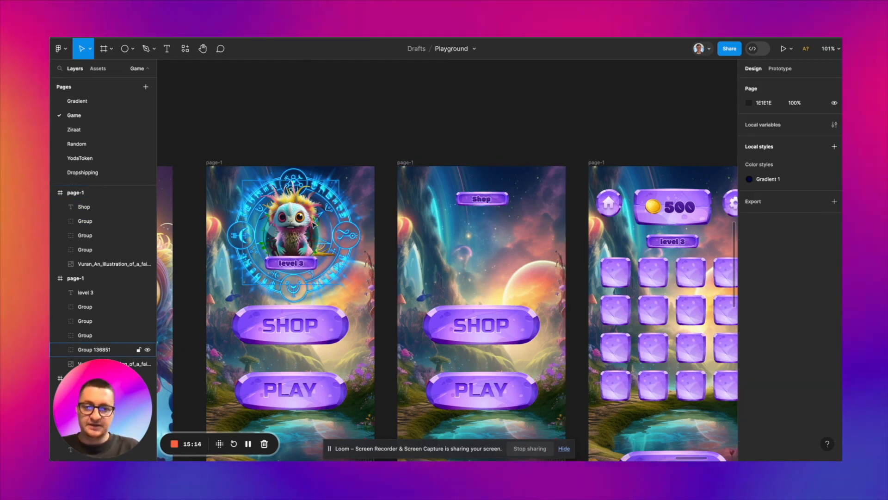
# Step: Copy the monster group, Group 136851, onto the Shop screen and scale it down beneath the Shop label
pyautogui.click(300, 232)
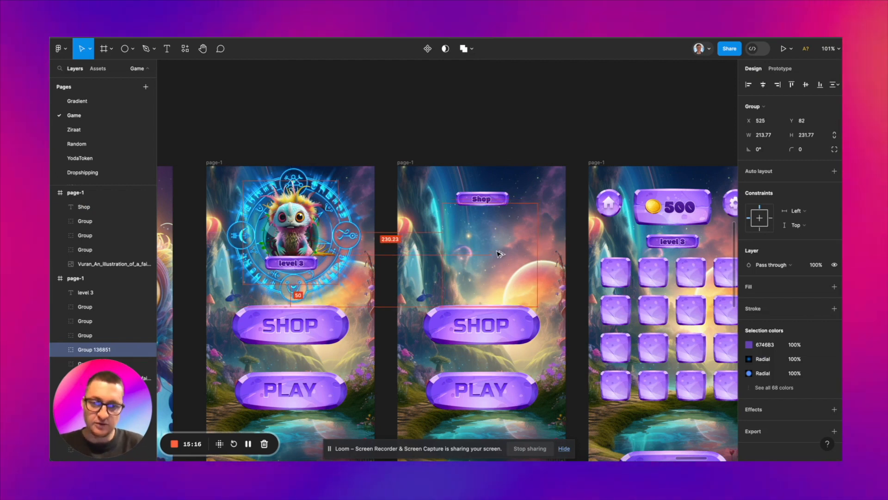
pyautogui.moveTo(300, 231); pyautogui.dragTo(497, 252)
pyautogui.press('k')
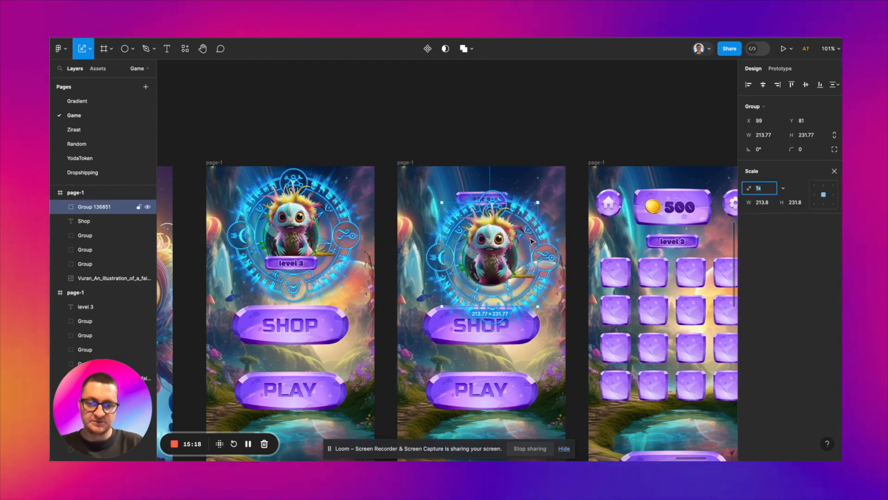
pyautogui.moveTo(522, 248); pyautogui.dragTo(504, 252)
# Step: Delete the SHOP and PLAY buttons from the Shop screen
pyautogui.keyDown('shift'); pyautogui.click(498, 279); pyautogui.keyUp('shift')
pyautogui.press('Delete')
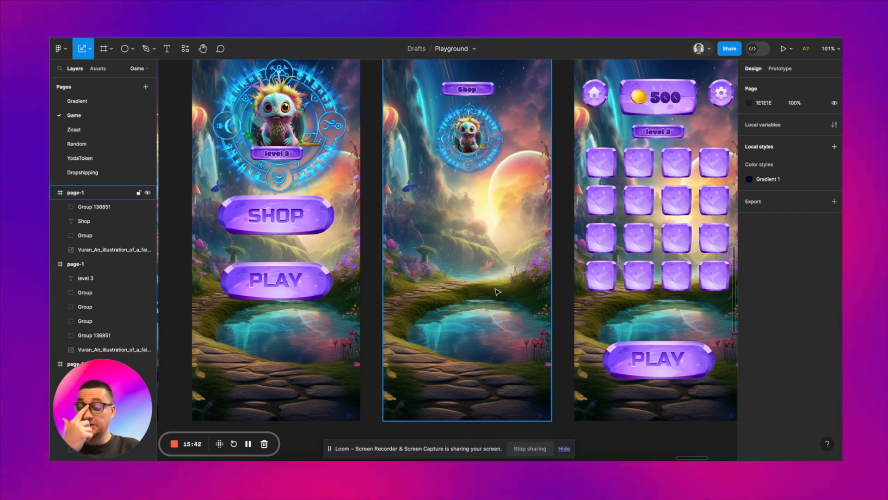
# Step: Duplicate the lower row of four magic orbs to the empty area below the game screens
pyautogui.scroll(-5, 484, 339)
pyautogui.hscroll(-2, 484, 339)
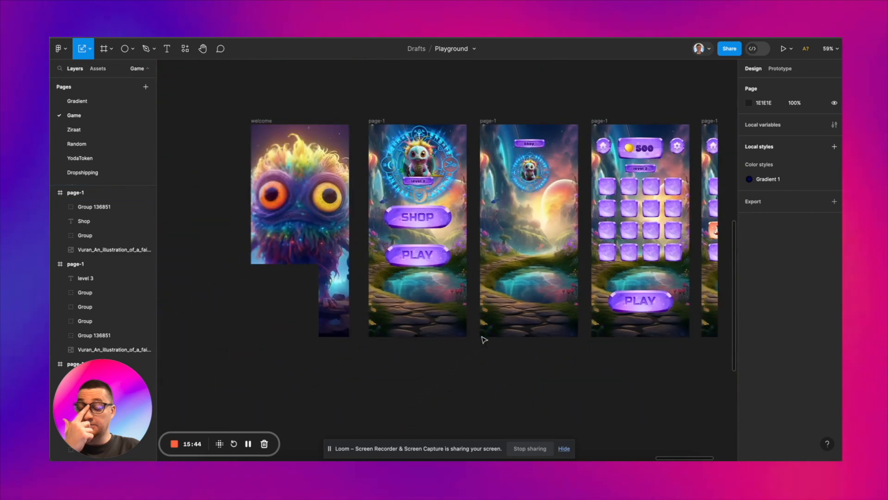
pyautogui.hscroll(-7, 483, 339)
pyautogui.scroll(-3, 484, 339)
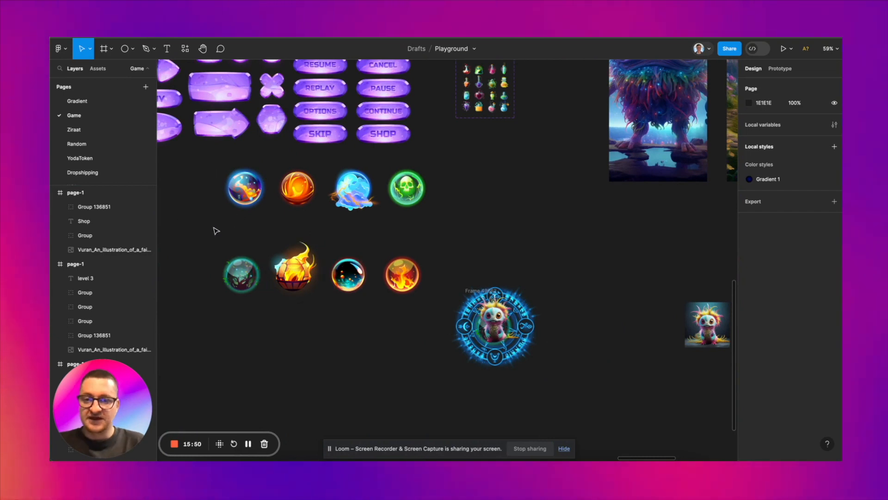
pyautogui.moveTo(210, 228); pyautogui.dragTo(421, 303)
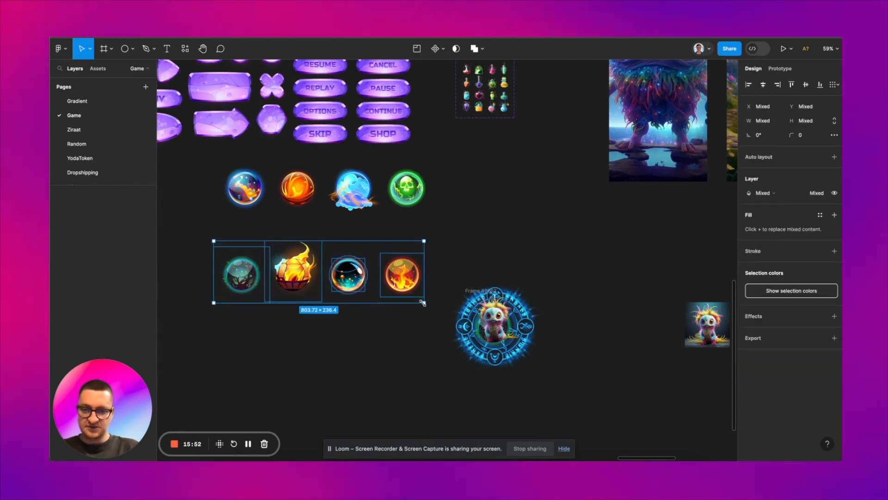
pyautogui.scroll(-5, 421, 303)
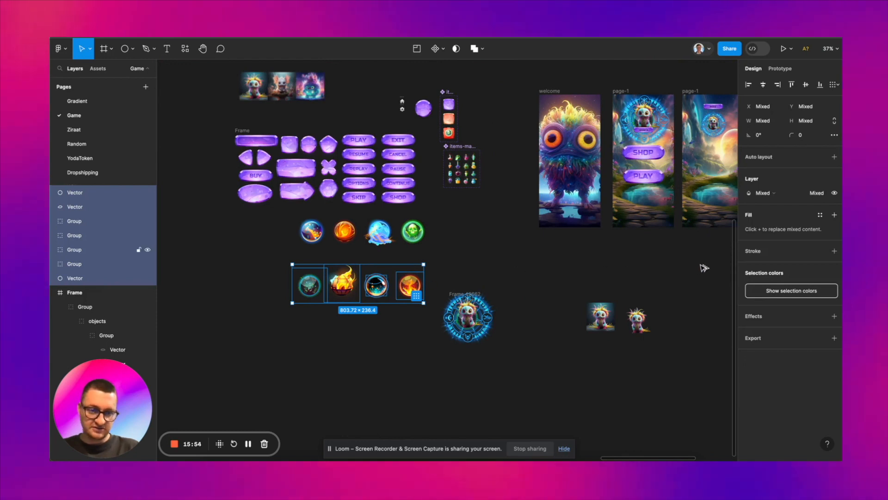
pyautogui.keyDown('alt'); pyautogui.moveTo(381, 292); pyautogui.dragTo(706, 268); pyautogui.keyUp('alt')
pyautogui.hscroll(2, 706, 268)
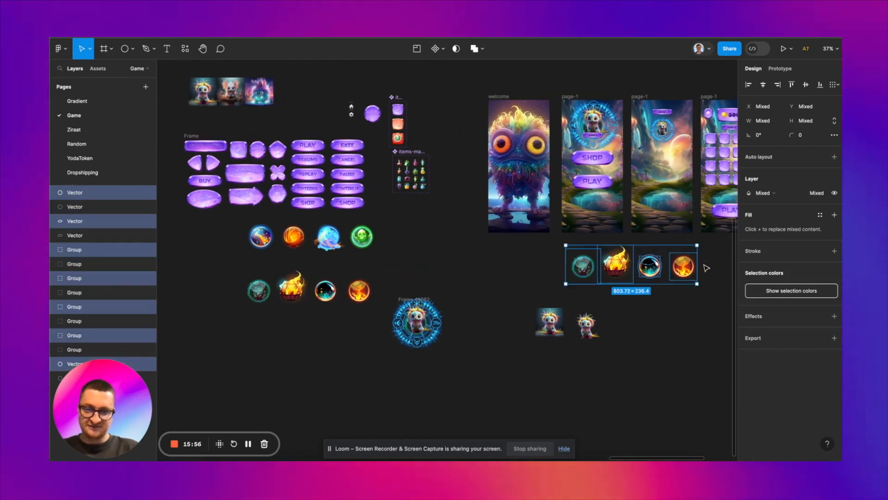
# Step: Wrap the copied fire orb below the screens in a 120 × 120 frame and rename the frame level-item-1
pyautogui.scroll(6, 707, 267)
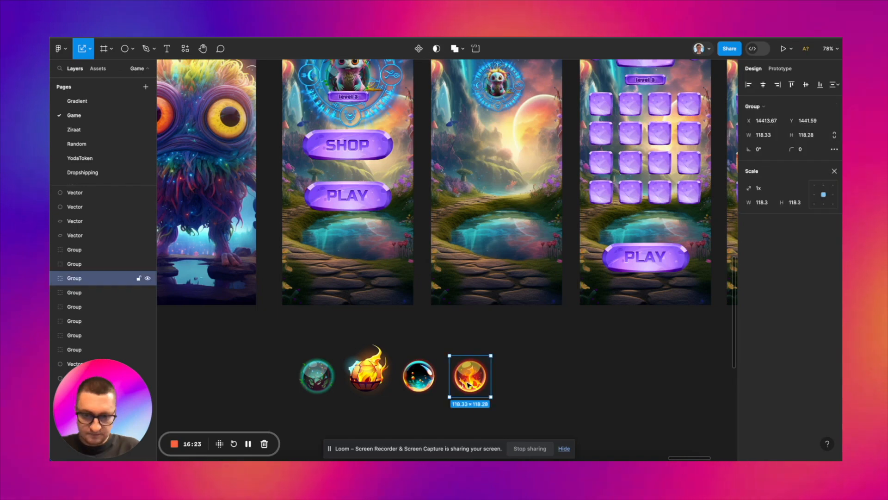
pyautogui.click(772, 134)
pyautogui.write('120')
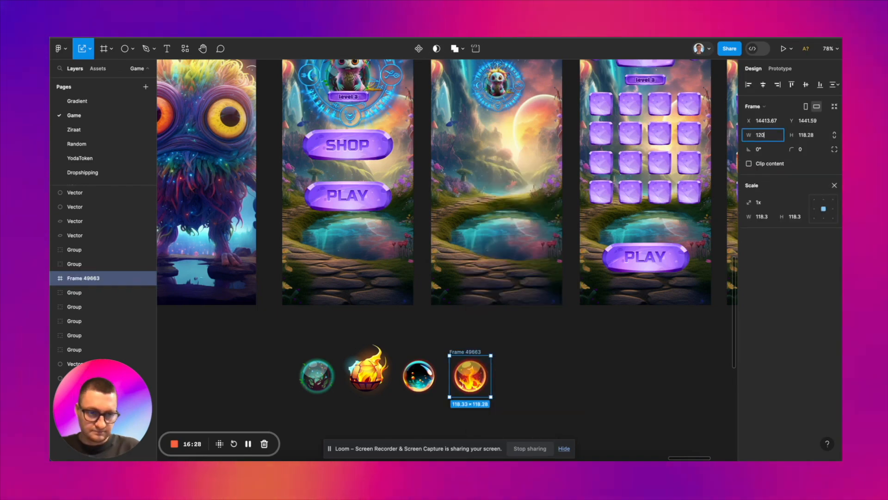
pyautogui.write('1')
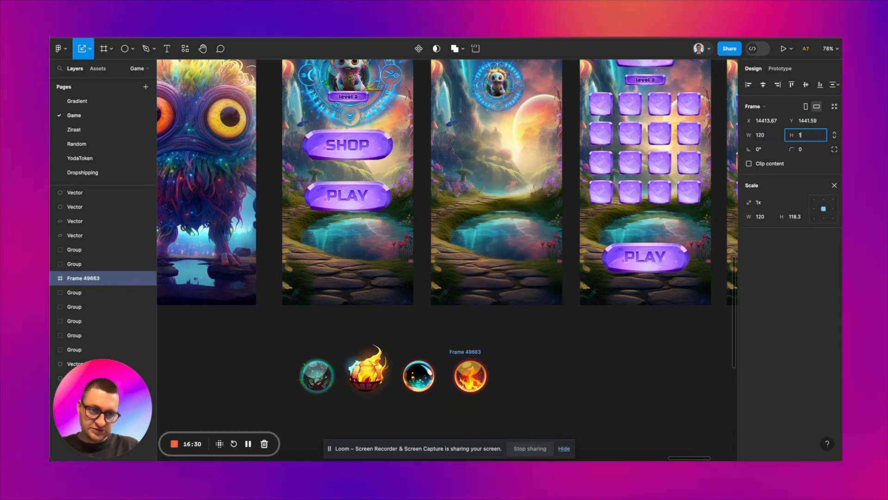
pyautogui.write('20')
pyautogui.press('Return')
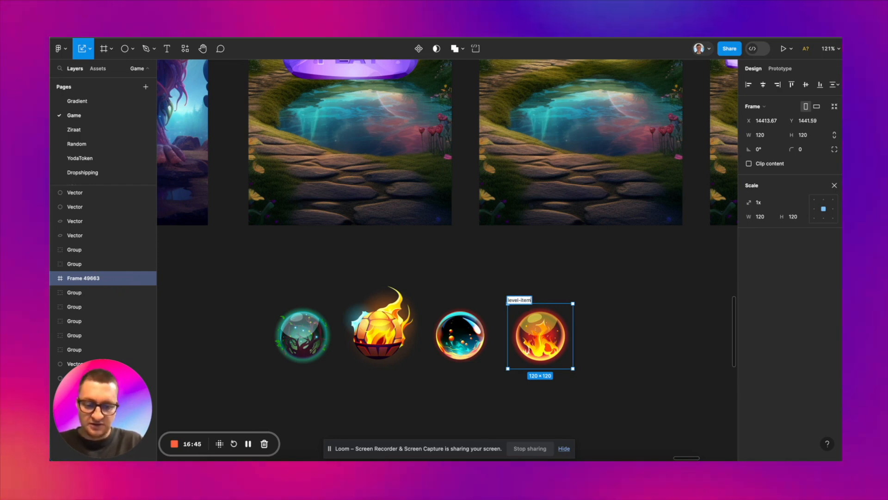
pyautogui.write('-')
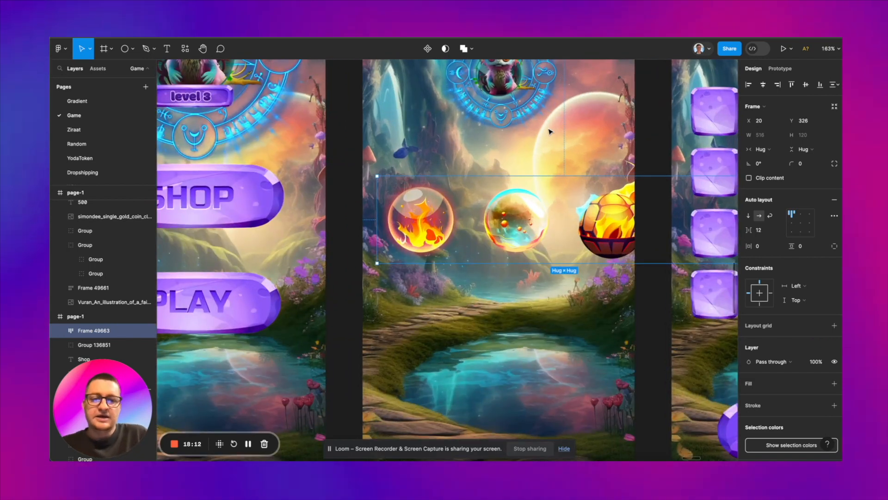
# Step: Set the blend mode of all layers inside the Shop screen's fire orb to Pass through
pyautogui.scroll(-3, 549, 131)
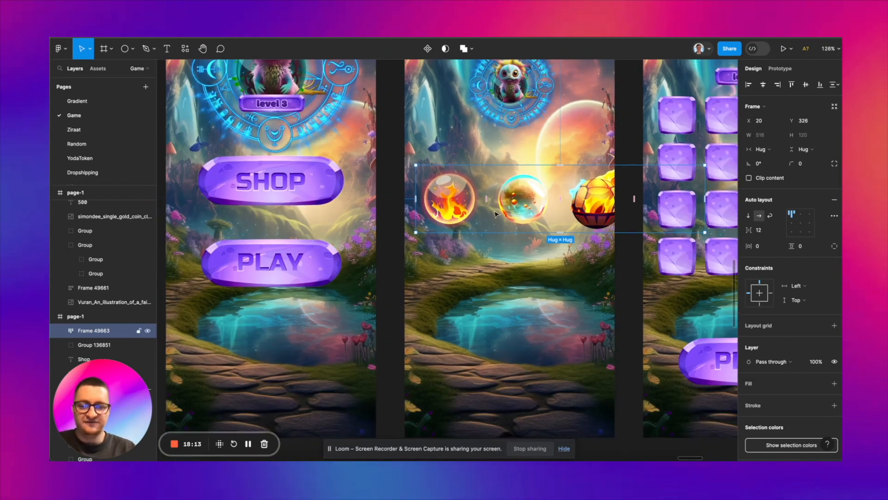
pyautogui.scroll(3, 469, 199)
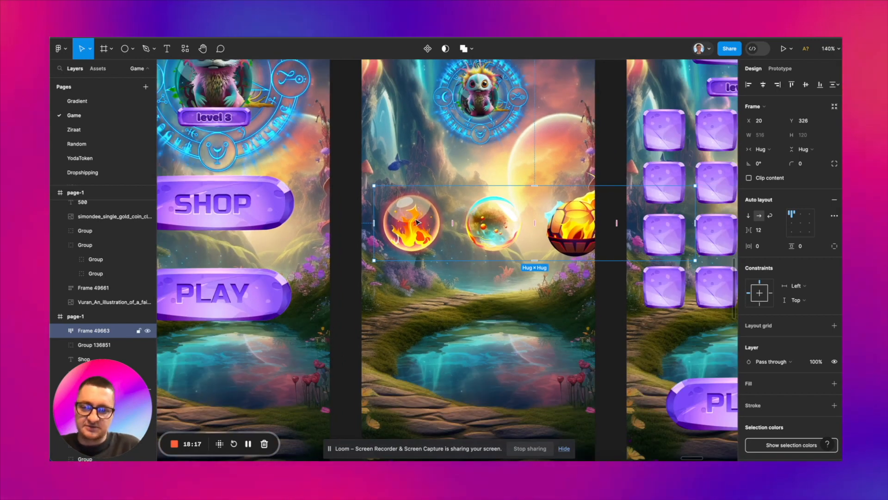
pyautogui.doubleClick(416, 222)
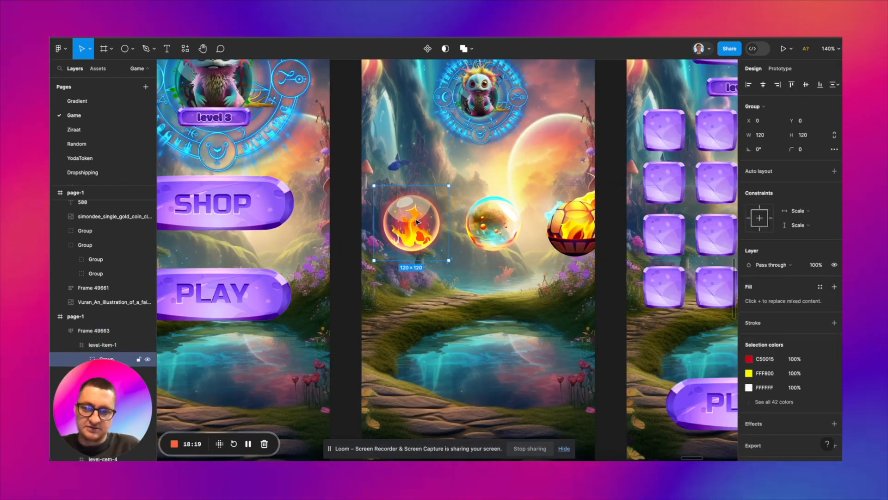
pyautogui.doubleClick(417, 222)
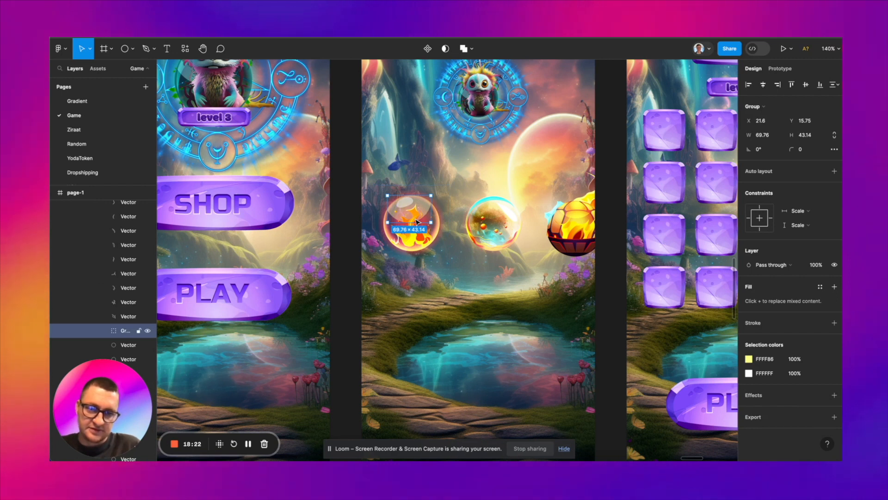
pyautogui.hotkey('ctrl', 'a')
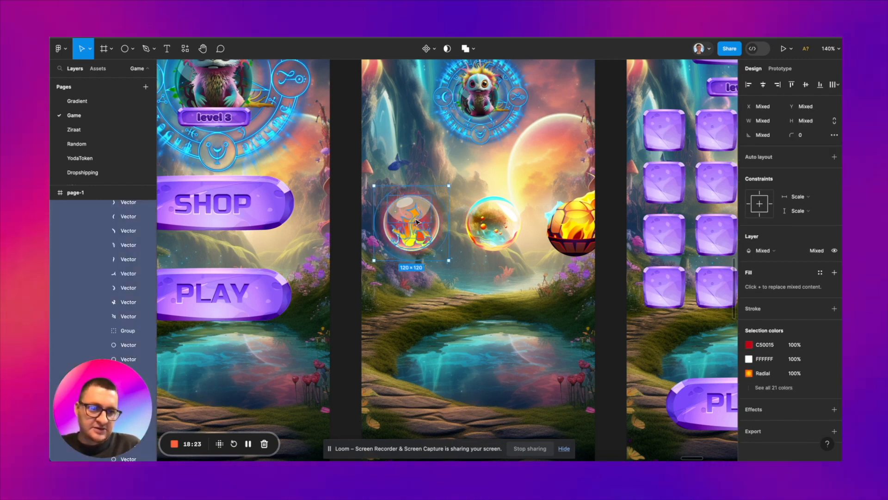
pyautogui.click(763, 253)
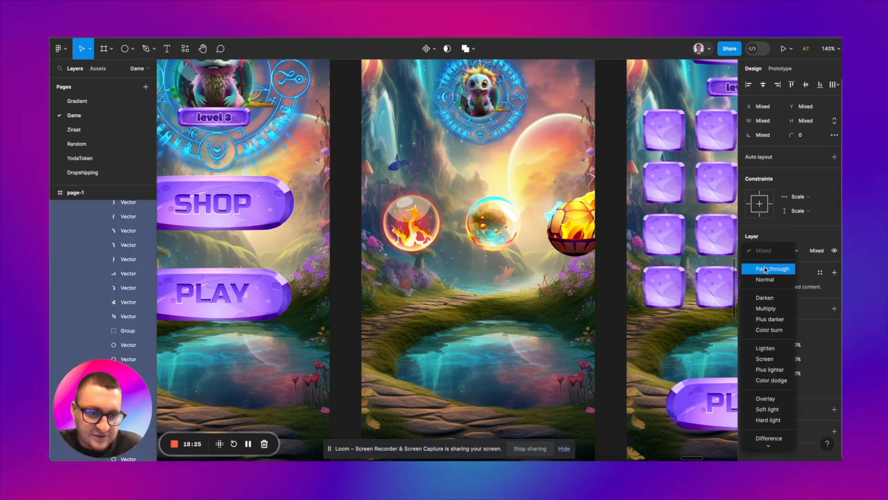
pyautogui.click(766, 269)
# Step: Set the blend mode of the layers inside the second orb, level-item-2, to Pass through
pyautogui.click(511, 233)
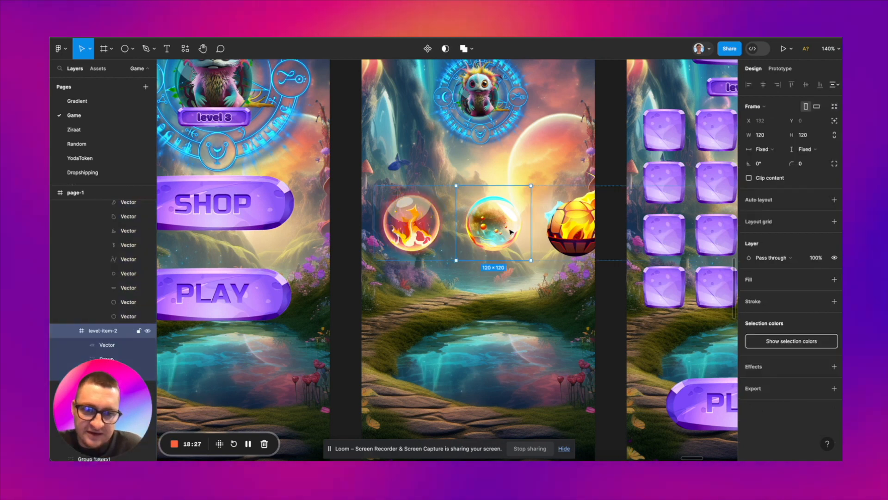
pyautogui.doubleClick(507, 231)
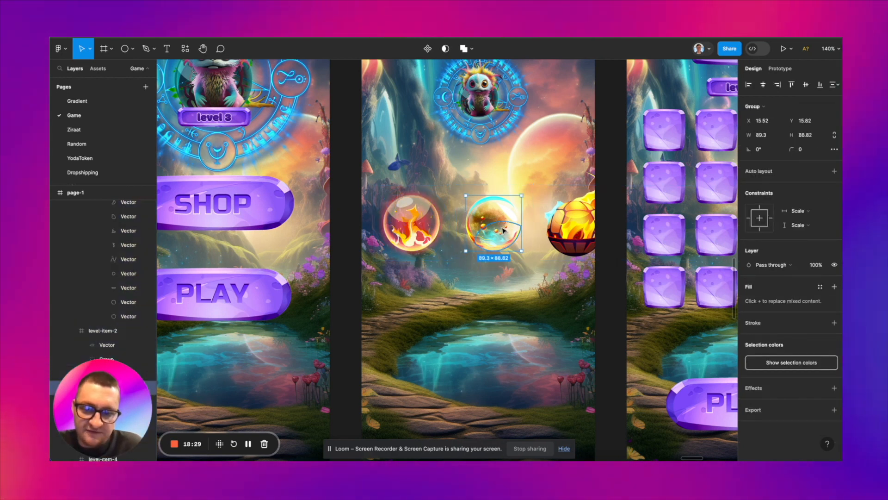
pyautogui.keyDown('shift'); pyautogui.click(500, 232); pyautogui.keyUp('shift')
pyautogui.keyDown('shift'); pyautogui.click(505, 247); pyautogui.keyUp('shift')
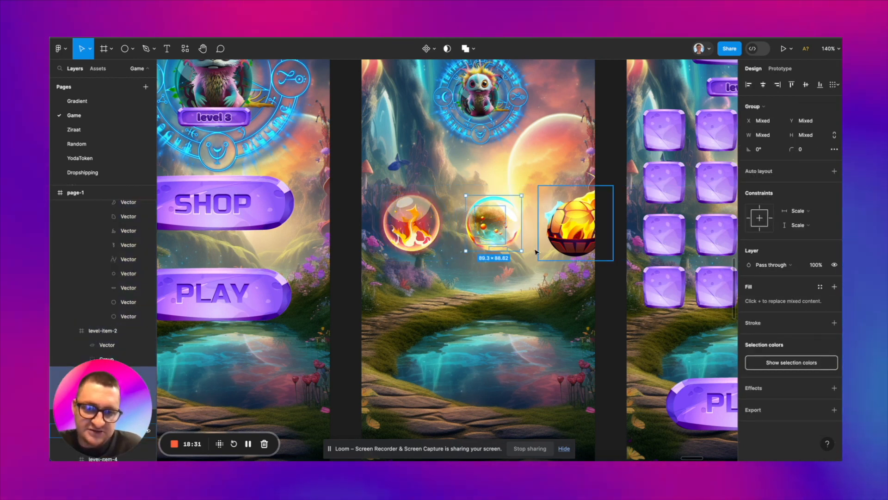
pyautogui.doubleClick(492, 204)
pyautogui.keyDown('shift'); pyautogui.click(490, 201); pyautogui.keyUp('shift')
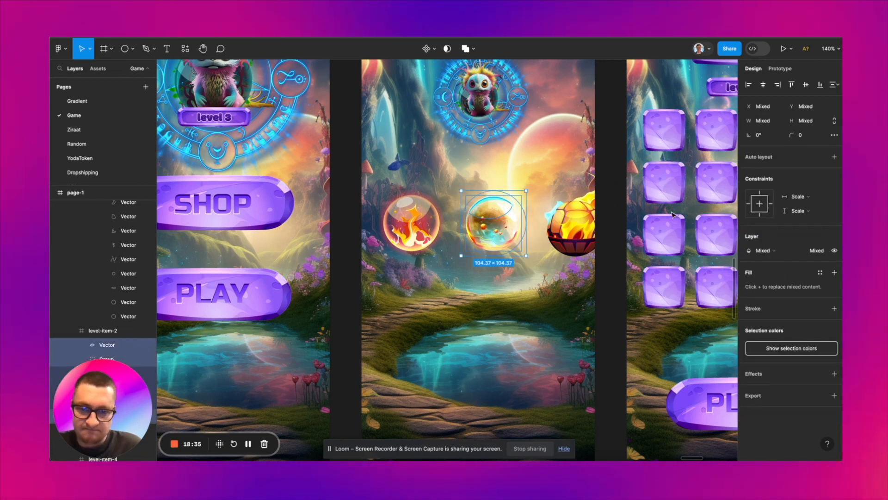
pyautogui.click(763, 250)
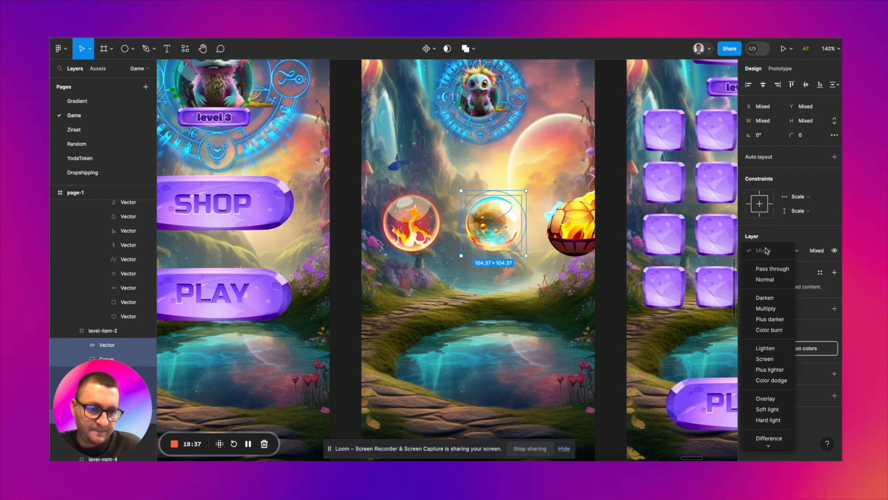
pyautogui.click(773, 270)
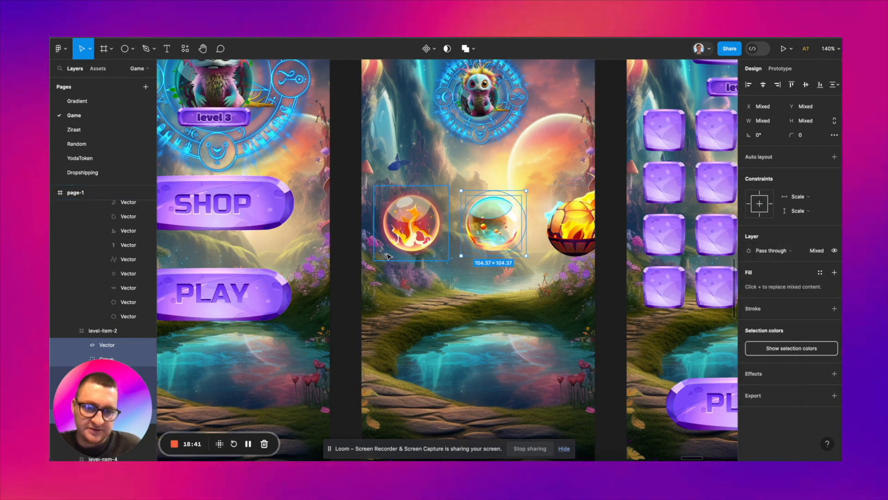
# Step: Draw a circle of about 91 × 91 over the fire orb and send it behind the orb's artwork
pyautogui.click(133, 50)
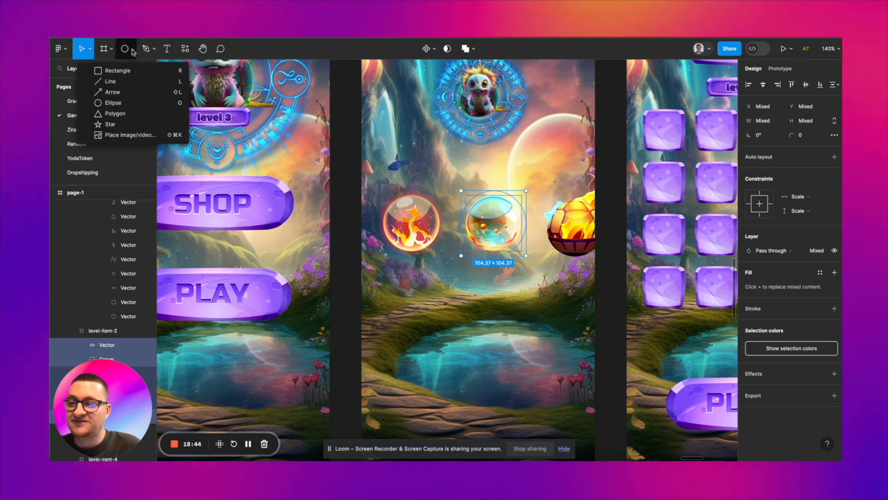
pyautogui.click(119, 103)
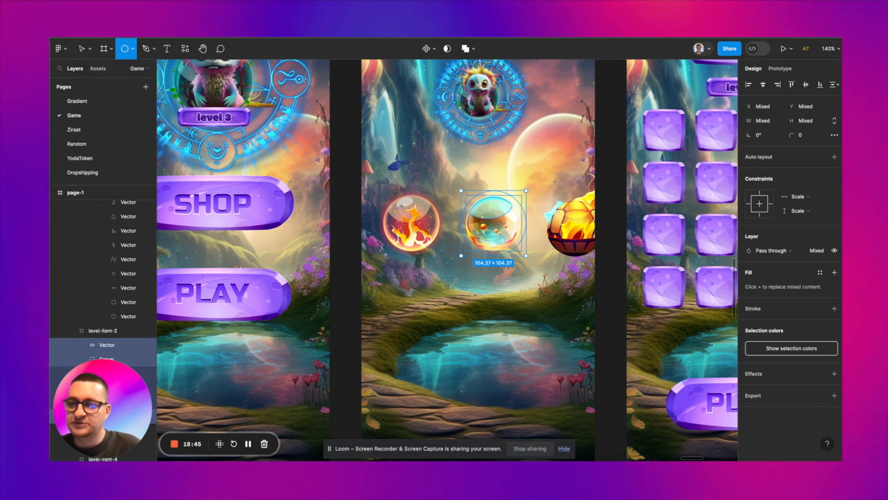
pyautogui.moveTo(394, 202); pyautogui.dragTo(440, 248)
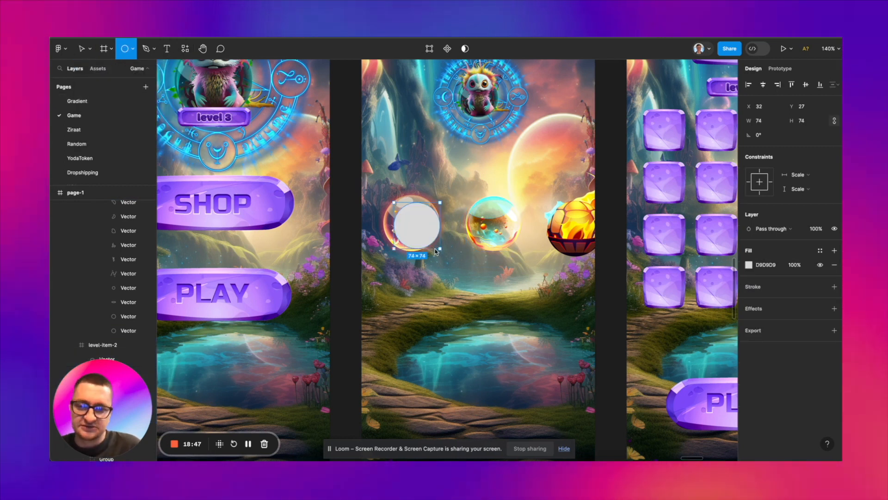
pyautogui.moveTo(397, 195); pyautogui.dragTo(388, 197)
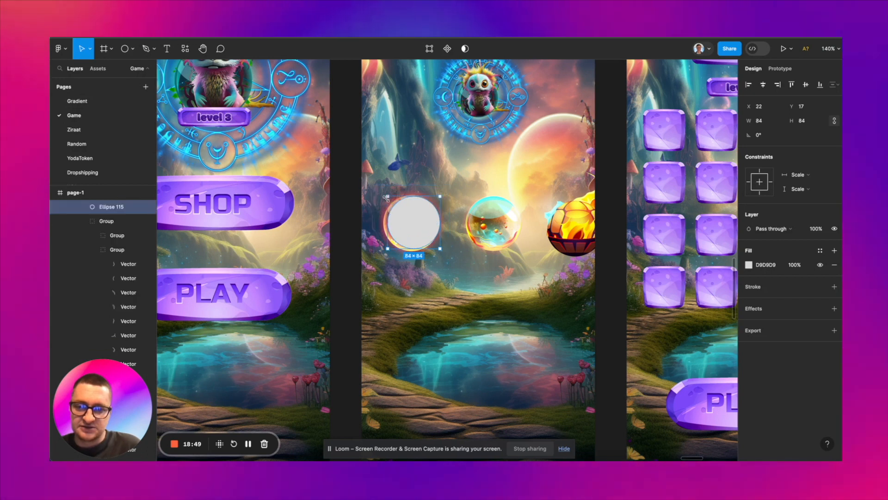
pyautogui.scroll(5, 410, 216)
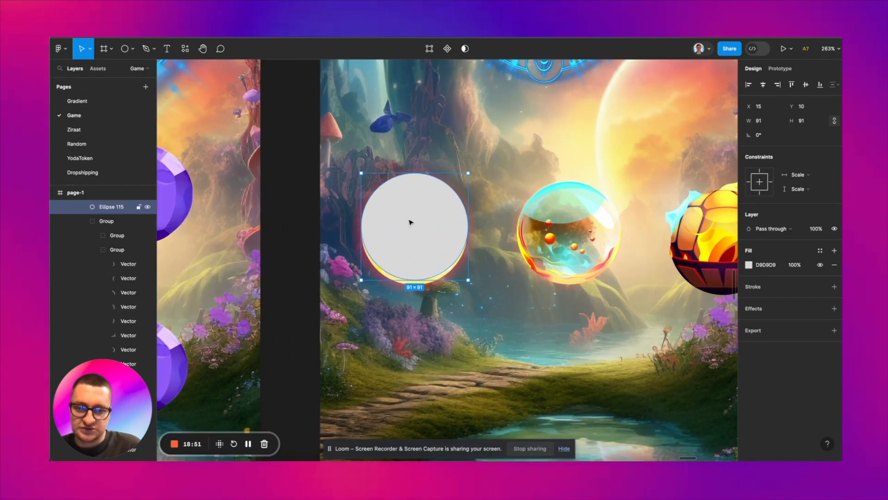
pyautogui.moveTo(410, 216); pyautogui.dragTo(410, 222)
pyautogui.hotkey('ctrl', '[')
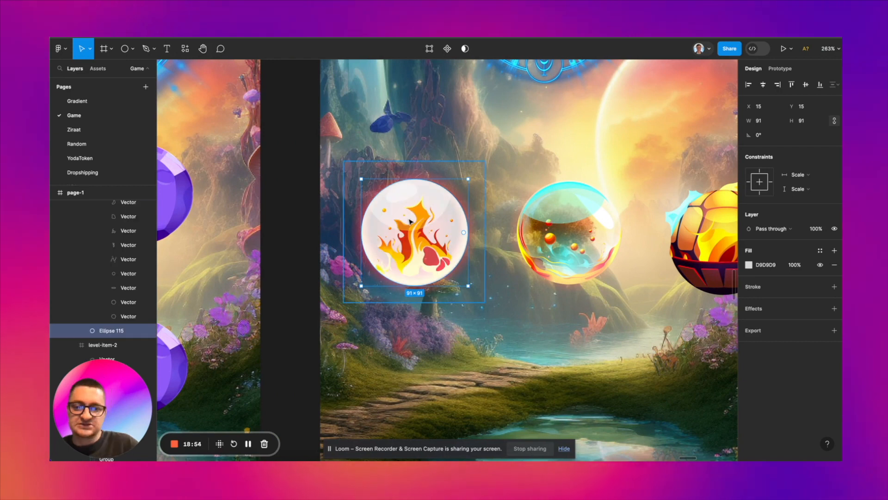
# Step: Fill the circle behind the fire orb with dark red 5F0606, and select the second orb
pyautogui.click(748, 265)
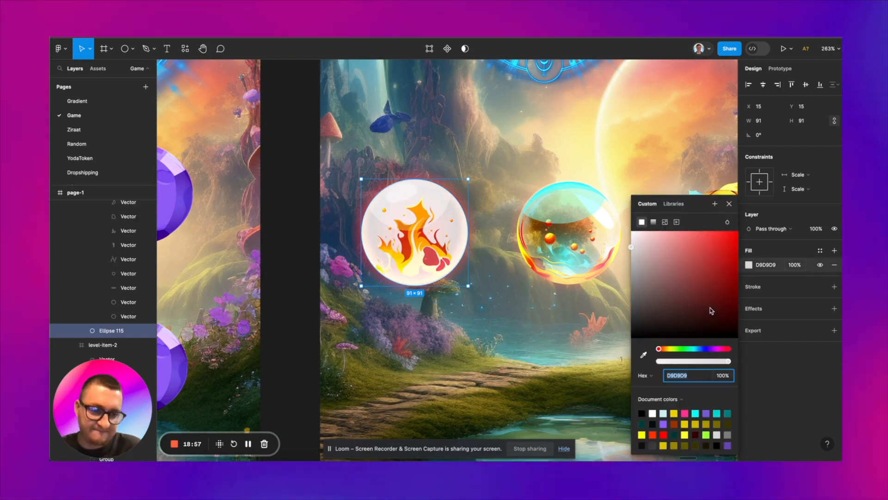
pyautogui.click(717, 302)
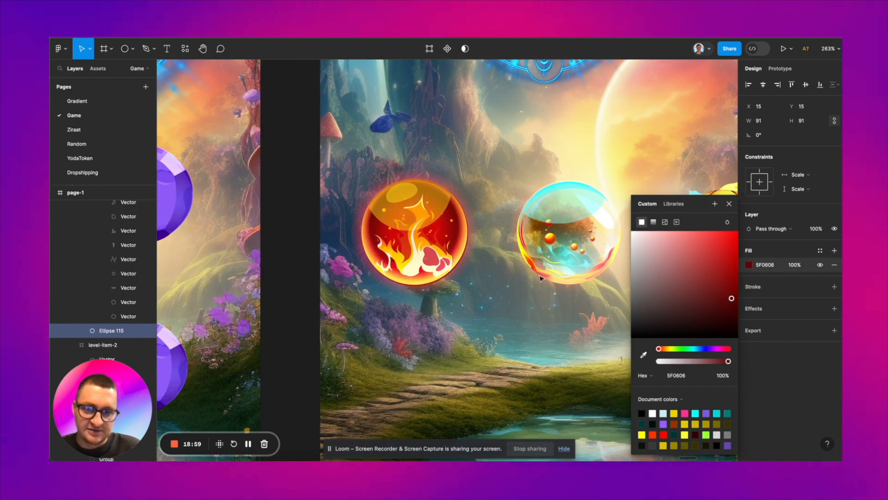
pyautogui.hscroll(3, 476, 259)
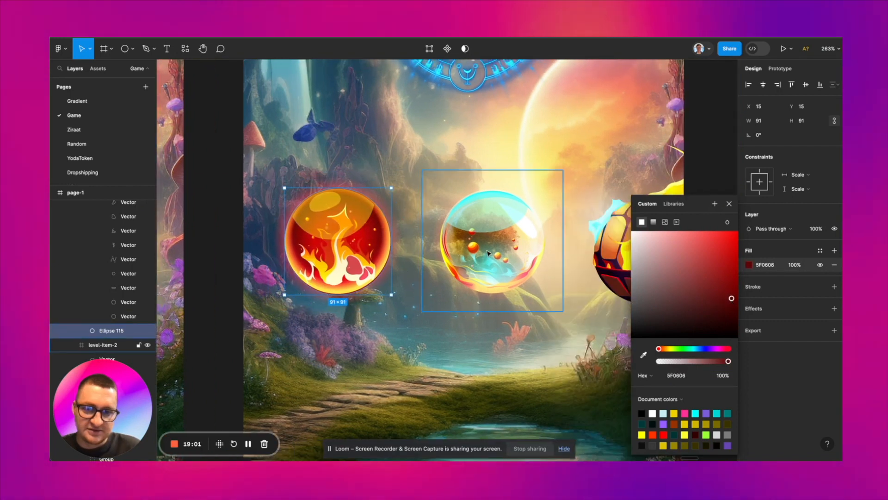
pyautogui.click(494, 254)
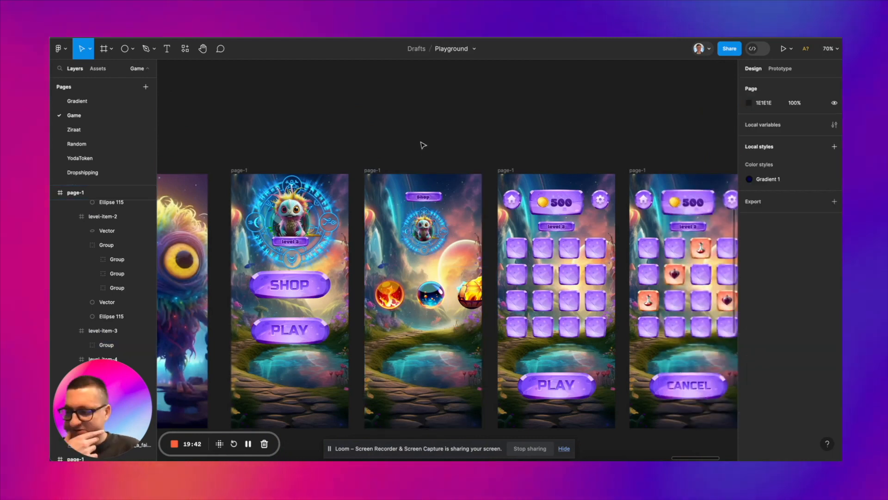
# Step: Duplicate the Shop text to just above the fire orb and change the copy to Spheres
pyautogui.scroll(3, 417, 148)
pyautogui.scroll(3, 416, 148)
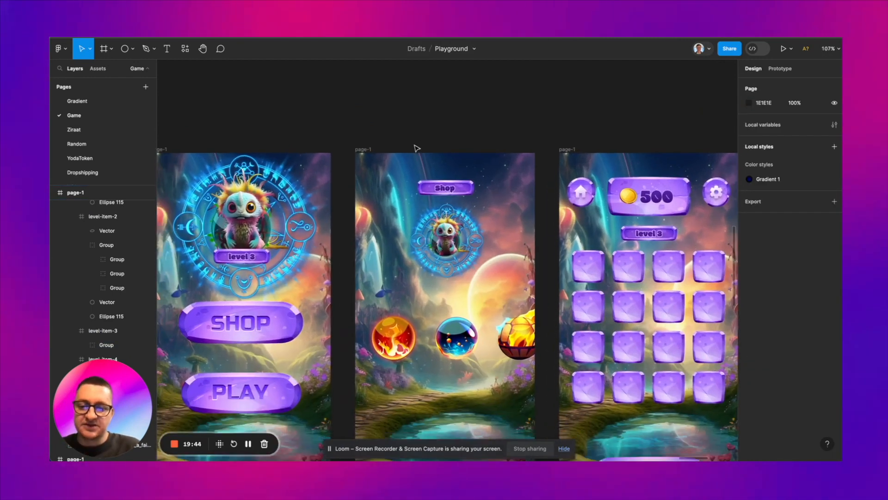
pyautogui.scroll(-2, 425, 139)
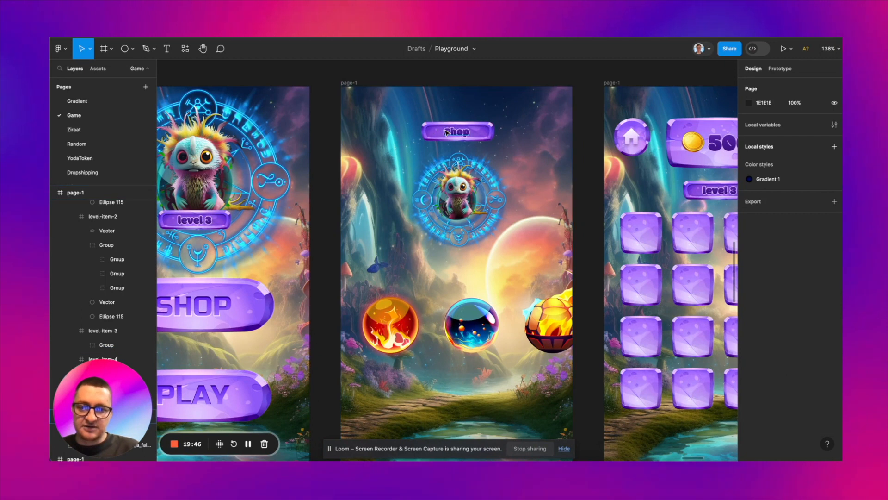
pyautogui.click(453, 132)
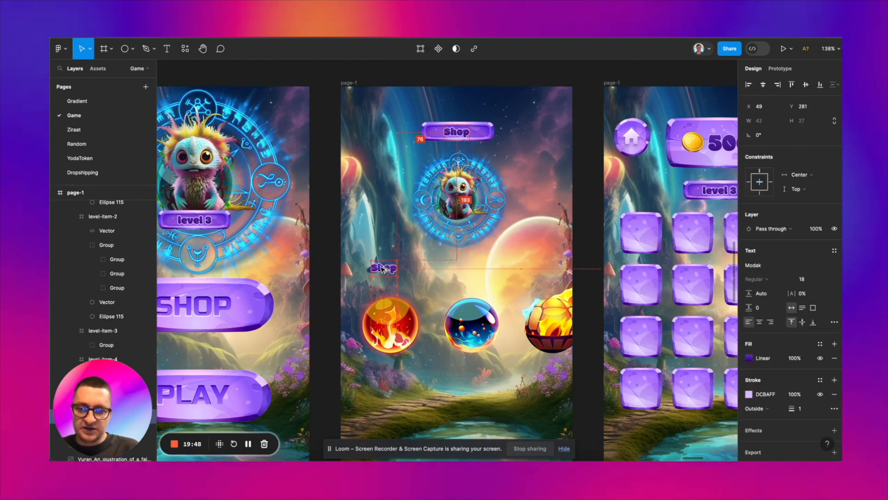
pyautogui.moveTo(379, 273); pyautogui.dragTo(377, 274)
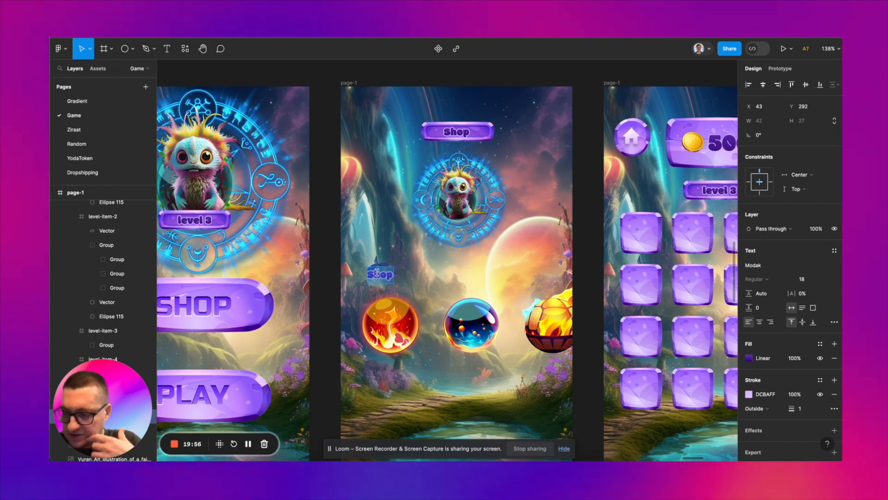
pyautogui.write('S')
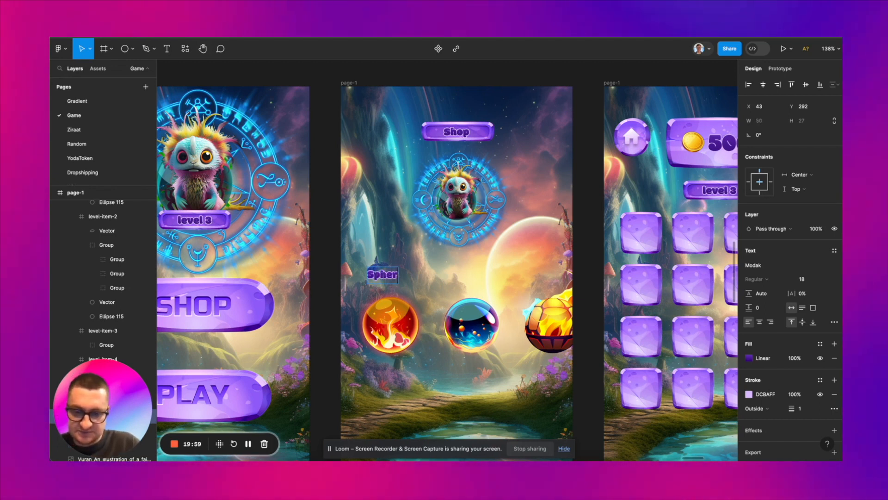
pyautogui.press('Escape')
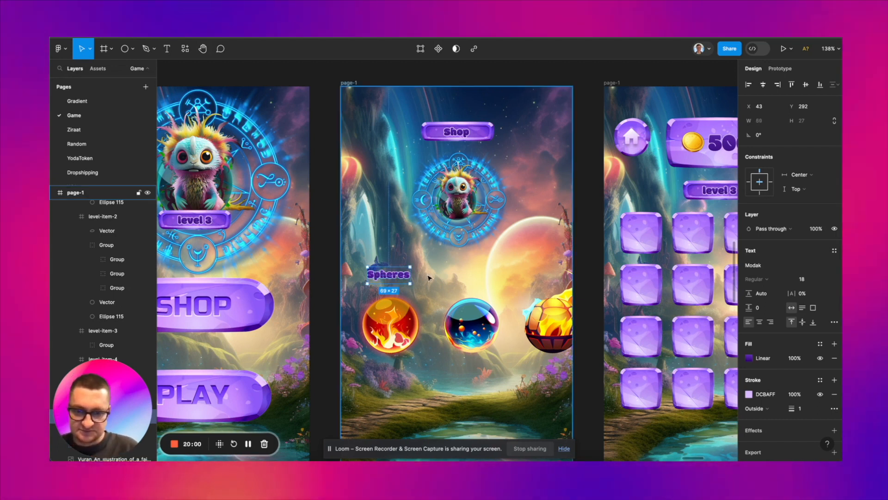
# Step: Try a linear gradient from yellow FFCA0C to dark brown 231900 as the fill of the Spheres heading
pyautogui.click(750, 358)
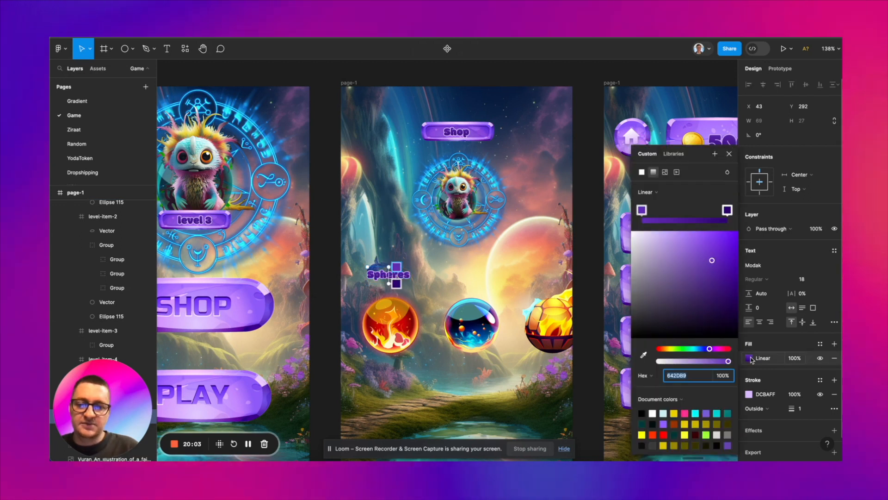
pyautogui.click(668, 348)
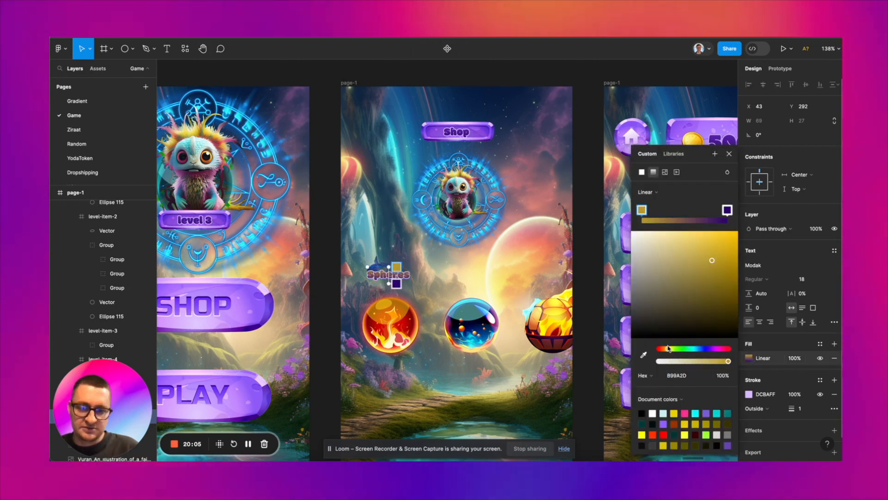
pyautogui.moveTo(716, 262); pyautogui.dragTo(735, 237)
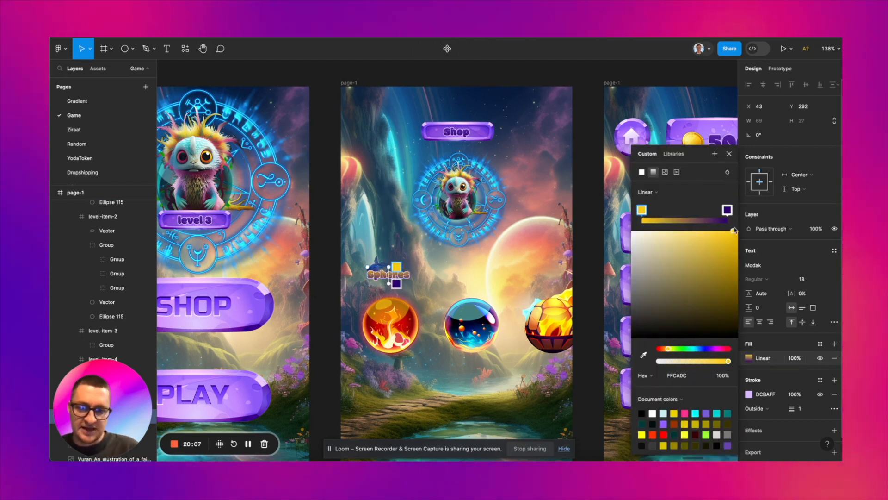
pyautogui.click(728, 210)
pyautogui.click(666, 348)
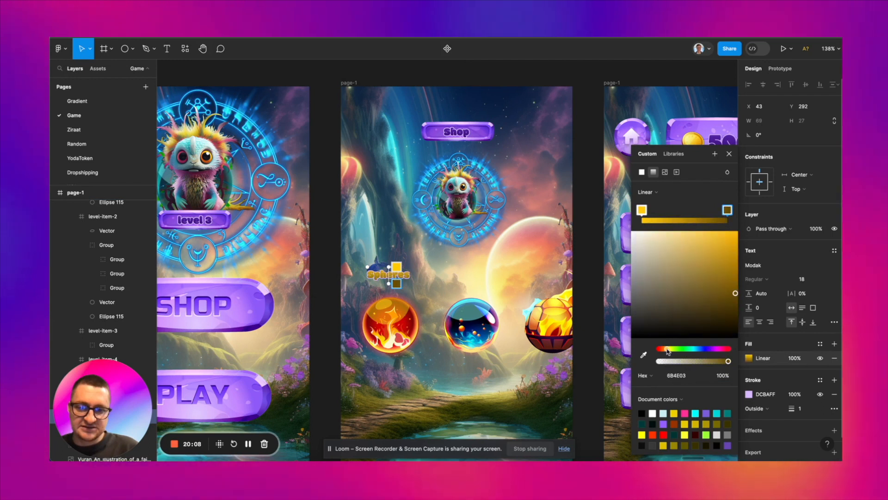
pyautogui.click(738, 323)
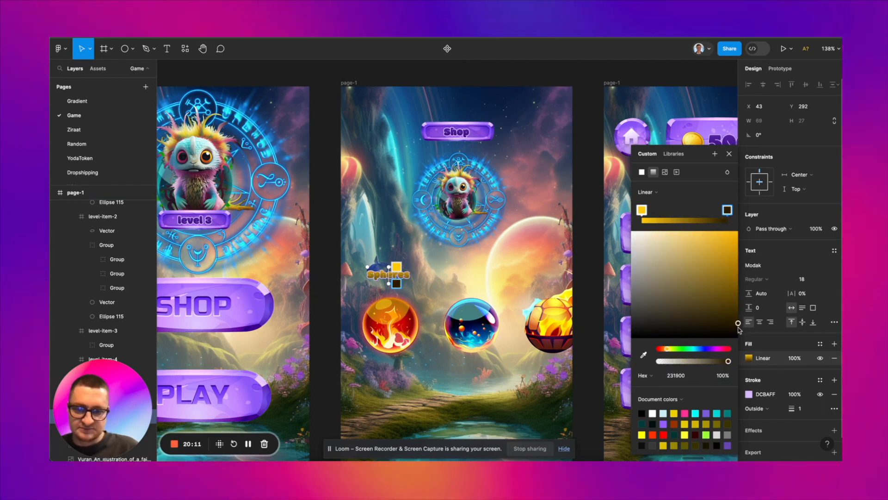
# Step: Undo the gradient color changes on the Spheres heading and close the color picker
pyautogui.press('super+z')
pyautogui.press('super+z')
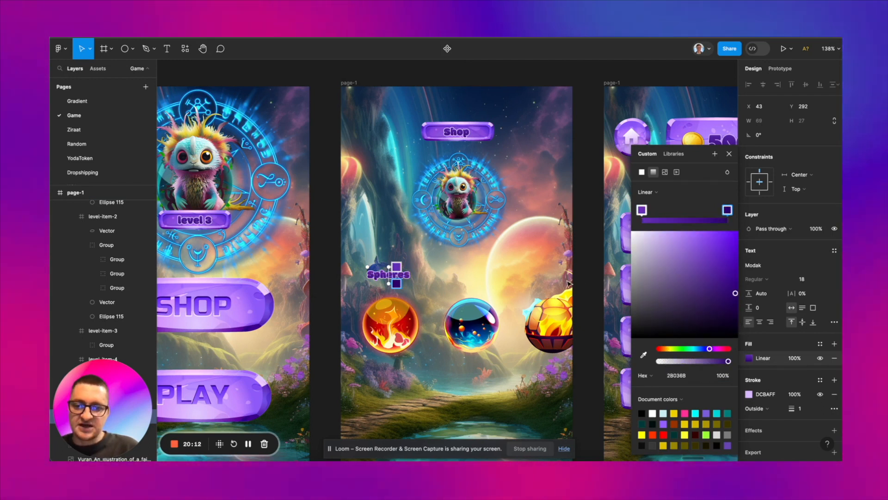
pyautogui.click(441, 273)
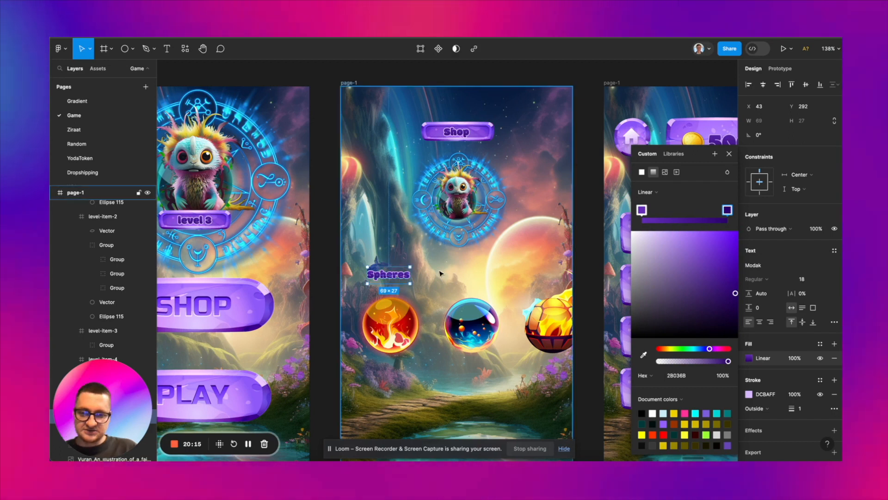
pyautogui.press('Escape')
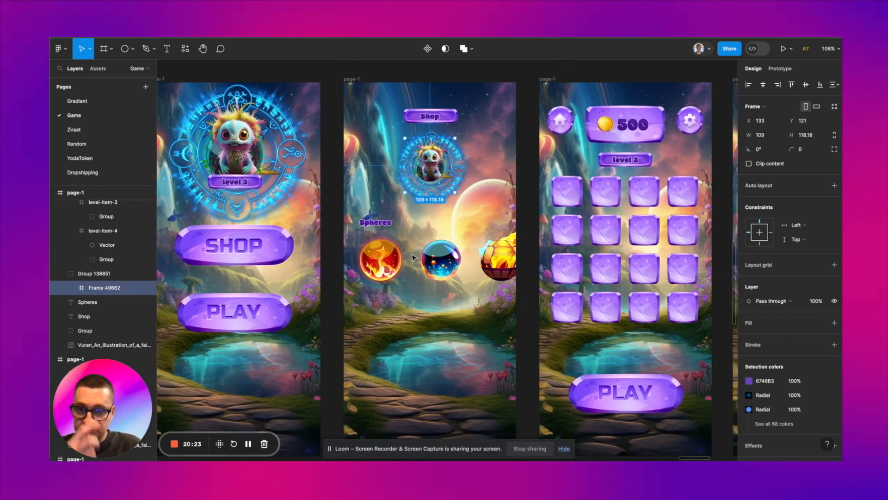
# Step: Duplicate the big-eared creature and teal monster portraits together and place the copies in the empty area beside the welcome screen's lower edge
pyautogui.scroll(-3, 413, 258)
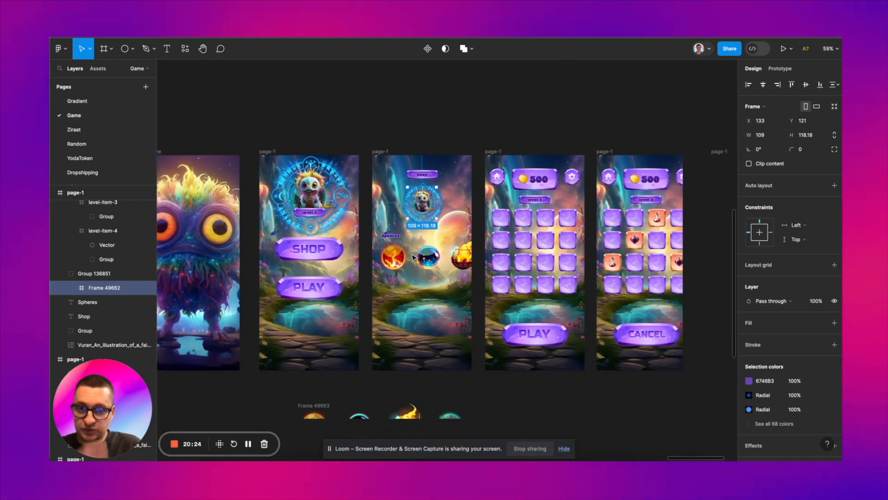
pyautogui.scroll(-5, 413, 257)
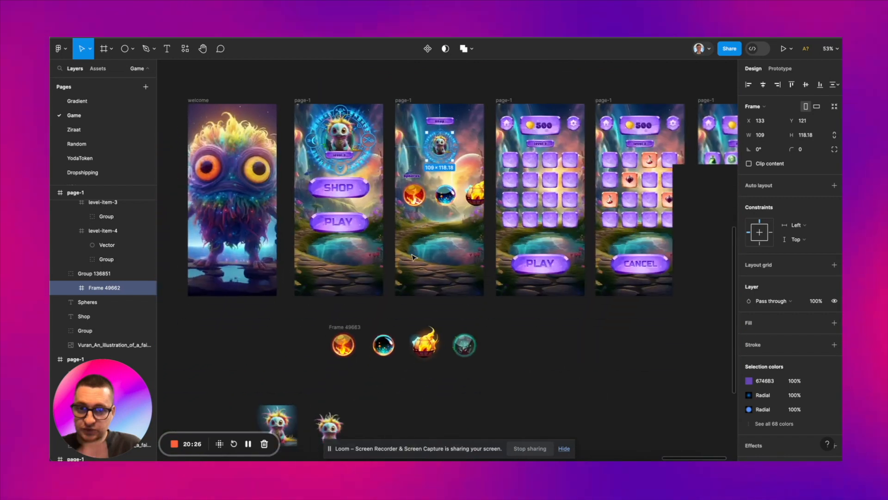
pyautogui.hscroll(-5, 413, 258)
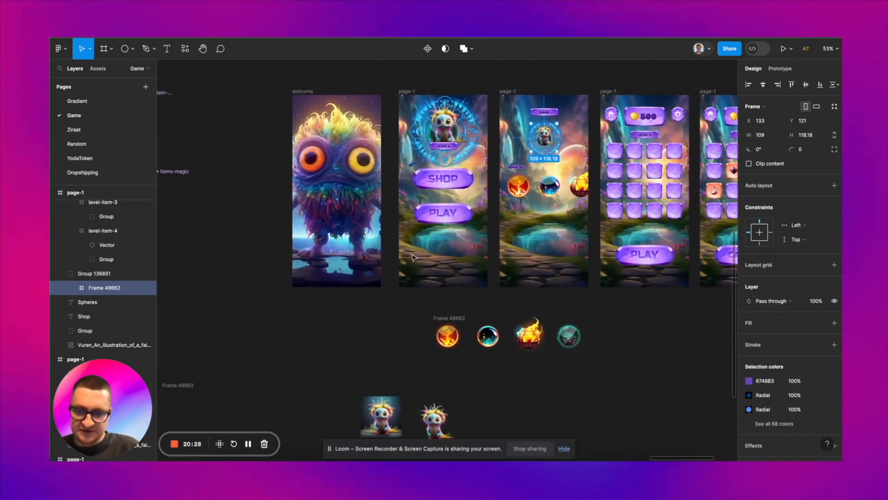
pyautogui.hscroll(-1, 414, 258)
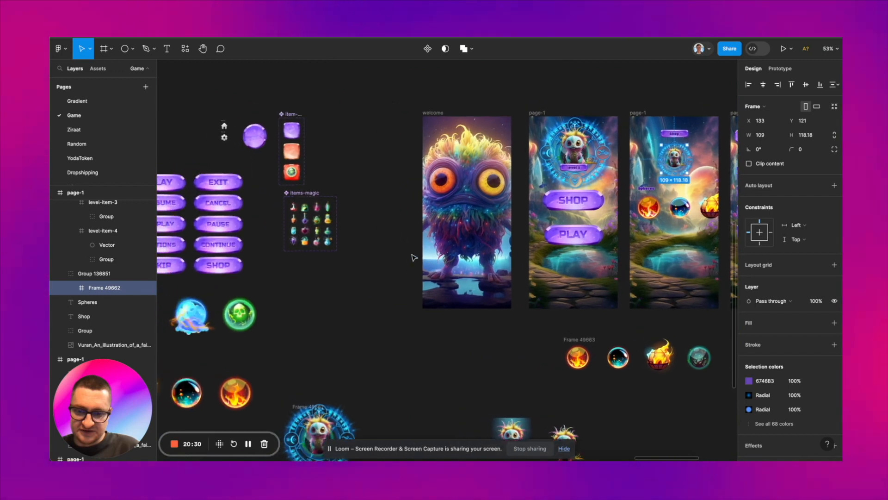
pyautogui.hscroll(-5, 414, 258)
pyautogui.scroll(1, 414, 257)
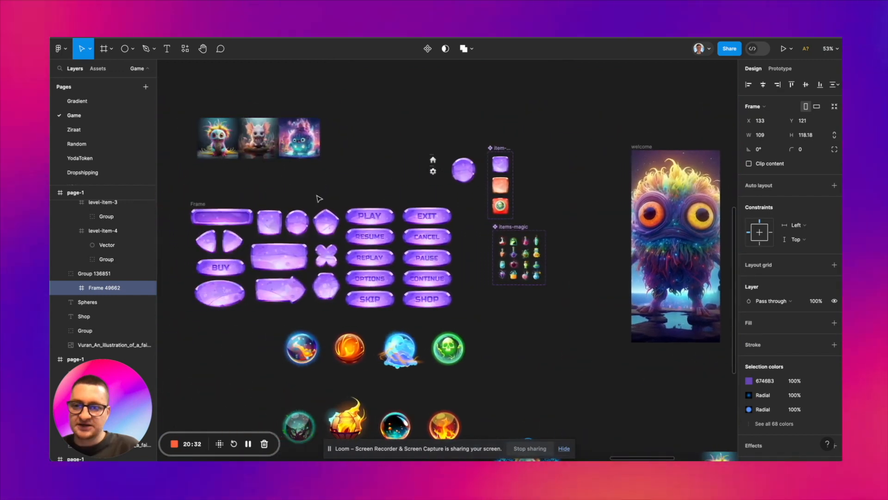
pyautogui.click(258, 147)
pyautogui.keyDown('shift'); pyautogui.click(301, 141); pyautogui.keyUp('shift')
pyautogui.scroll(-1, 301, 141)
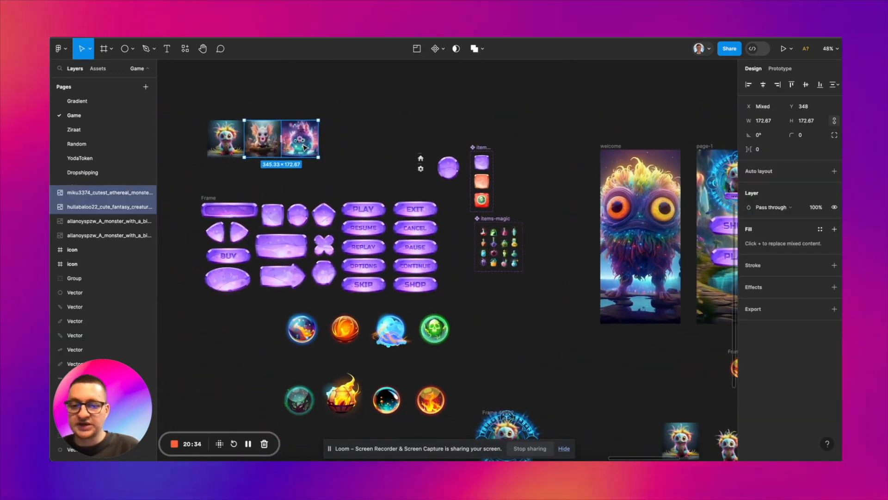
pyautogui.moveTo(302, 141); pyautogui.dragTo(595, 364)
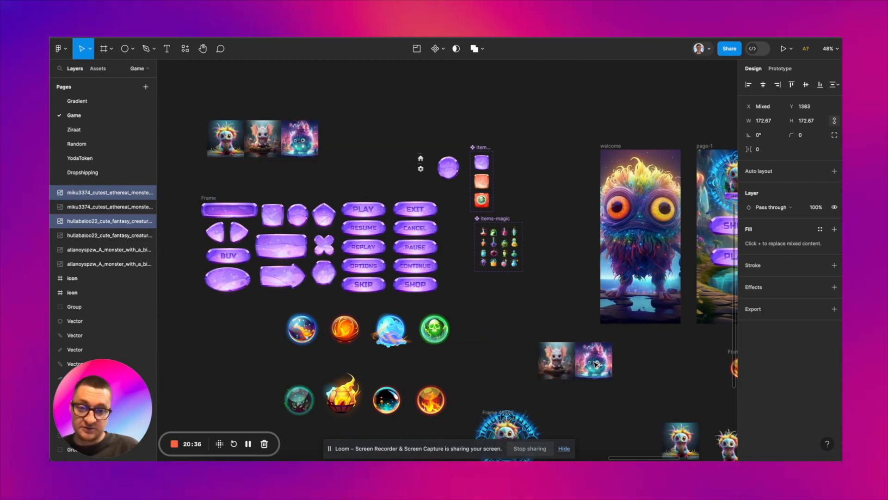
# Step: Move Frame 49663, the row of four small orbs, to the asset area beneath the large orbs at X 11938, Y 1810
pyautogui.hscroll(1, 595, 364)
pyautogui.hscroll(7, 596, 364)
pyautogui.scroll(-1, 596, 364)
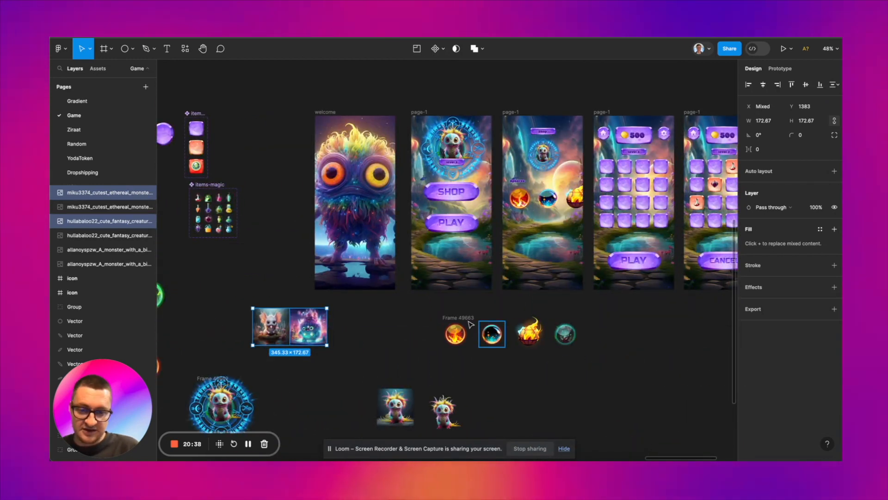
pyautogui.moveTo(465, 318); pyautogui.dragTo(289, 381)
pyautogui.hscroll(-4, 280, 389)
pyautogui.scroll(-1, 280, 389)
pyautogui.hscroll(-3, 281, 389)
pyautogui.hscroll(7, 288, 381)
pyautogui.scroll(1, 288, 381)
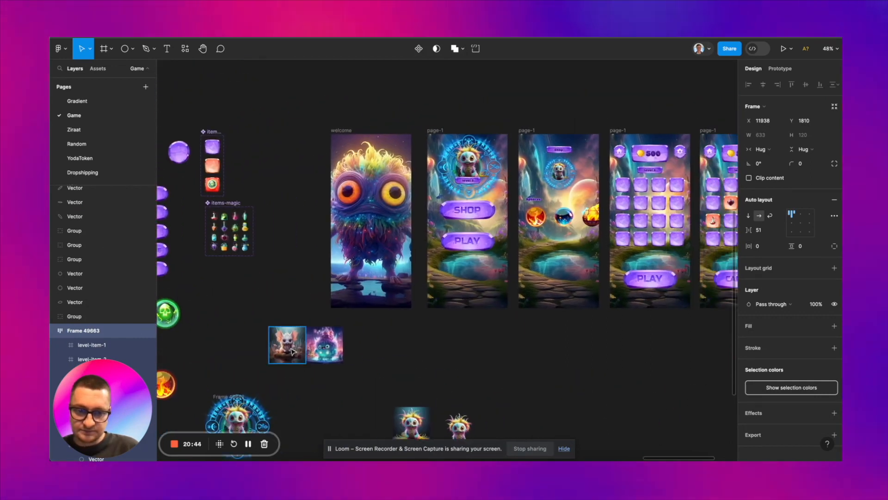
# Step: Move the two copied creature portraits down beside the blue rune-circle creature badge, at Y 1612
pyautogui.click(301, 359)
pyautogui.keyDown('shift'); pyautogui.click(326, 352); pyautogui.keyUp('shift')
pyautogui.moveTo(326, 352); pyautogui.dragTo(349, 400)
pyautogui.scroll(-1, 349, 401)
pyautogui.hscroll(-1, 349, 400)
pyautogui.scroll(2, 349, 400)
pyautogui.scroll(4, 267, 297)
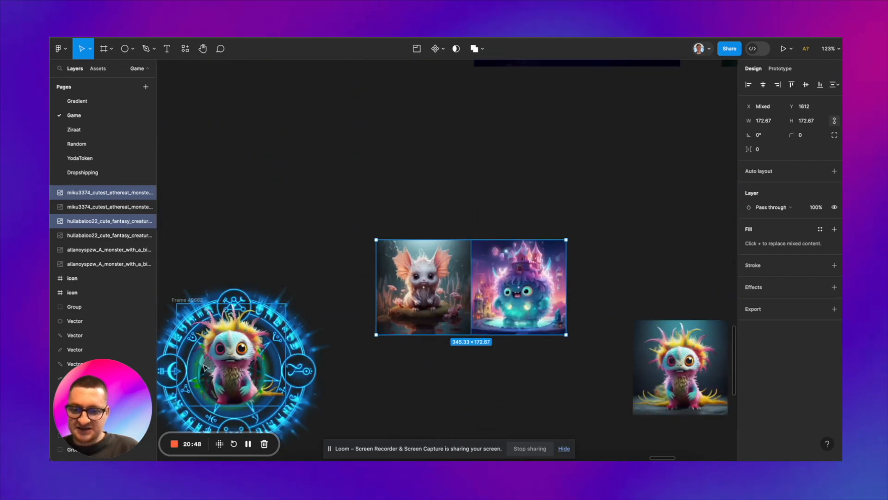
pyautogui.scroll(-2, 380, 341)
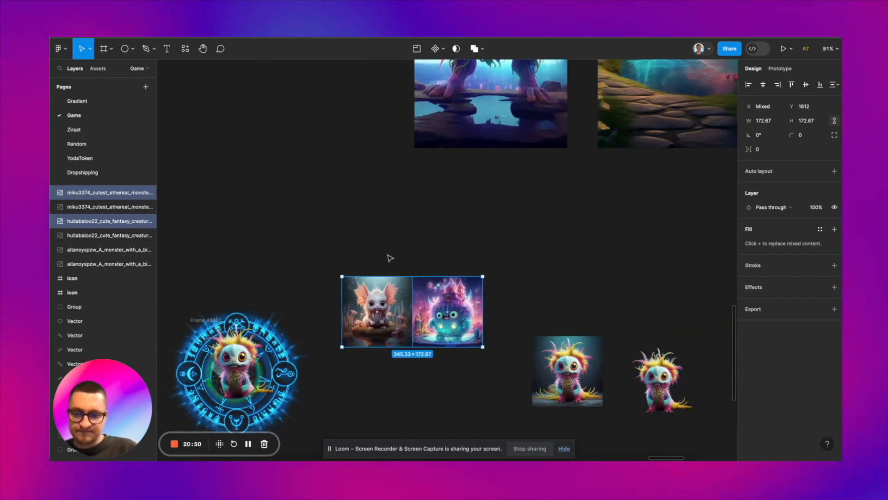
pyautogui.click(390, 258)
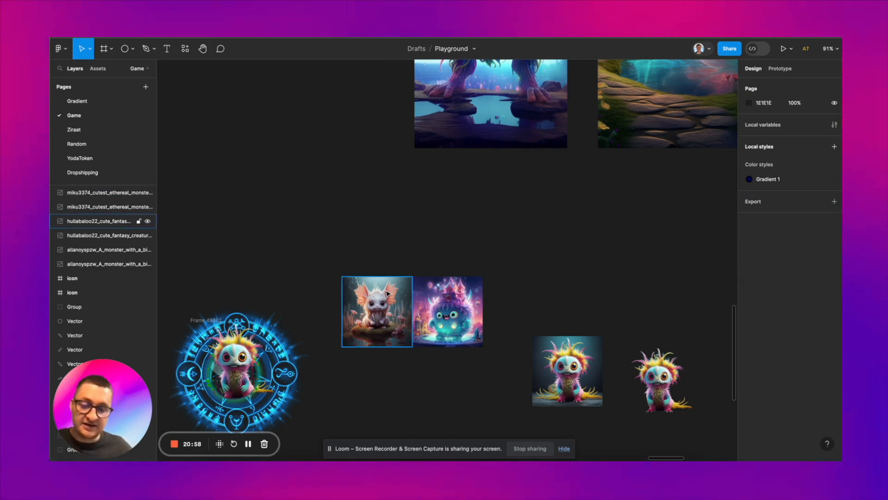
pyautogui.scroll(-2, 287, 312)
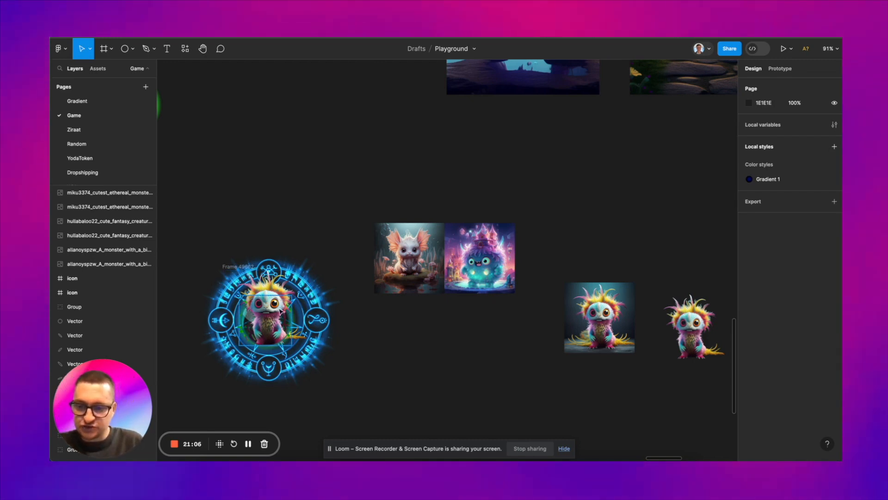
pyautogui.scroll(-2, 280, 311)
pyautogui.hscroll(-2, 282, 312)
pyautogui.scroll(3, 290, 315)
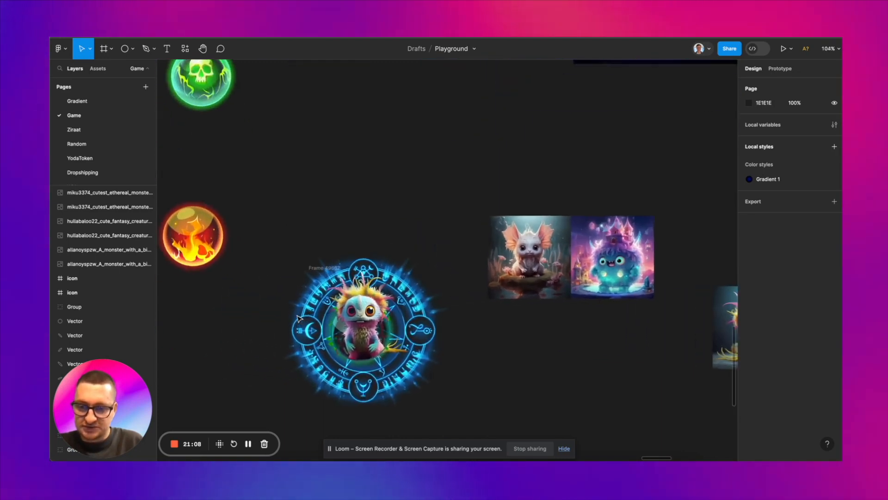
pyautogui.scroll(1, 298, 318)
pyautogui.scroll(-3, 298, 318)
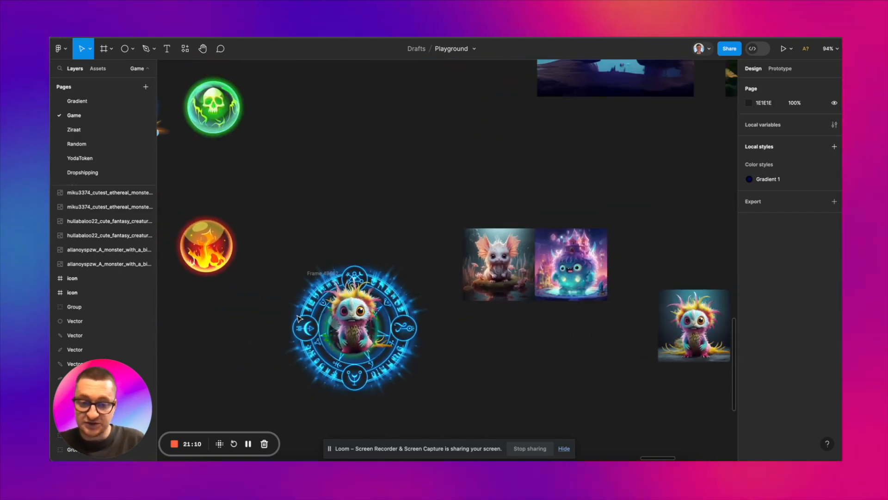
pyautogui.scroll(1, 278, 365)
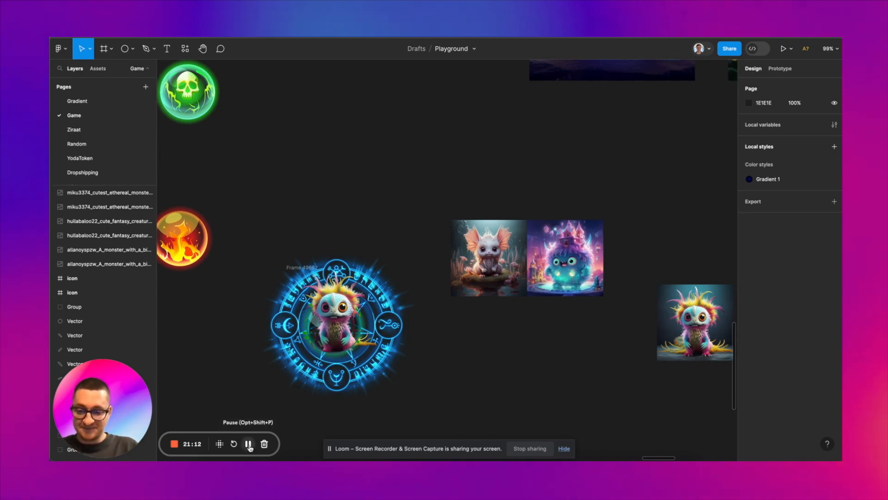
pyautogui.scroll(-4, 303, 404)
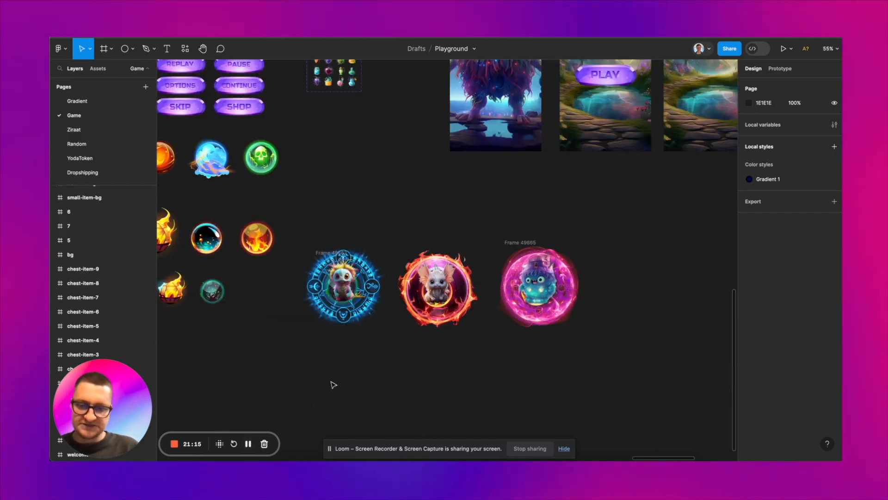
pyautogui.scroll(3, 333, 384)
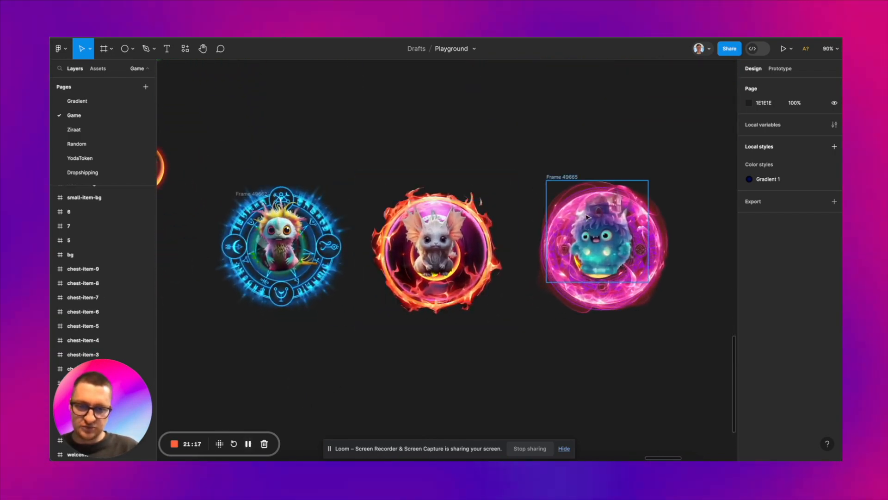
# Step: Scale the blue, fire and pink creature badges together to 521 × 204.6 and place them below the orbs on the Shop screen
pyautogui.click(566, 178)
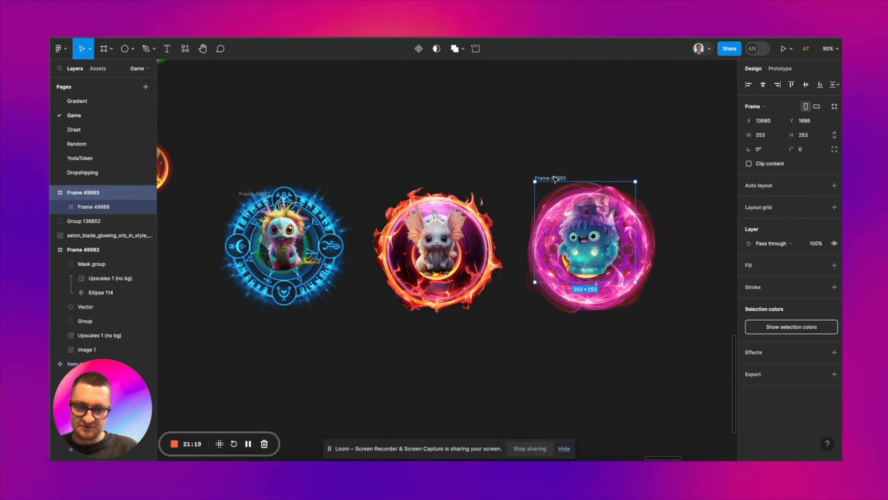
pyautogui.scroll(-1, 555, 179)
pyautogui.click(511, 147)
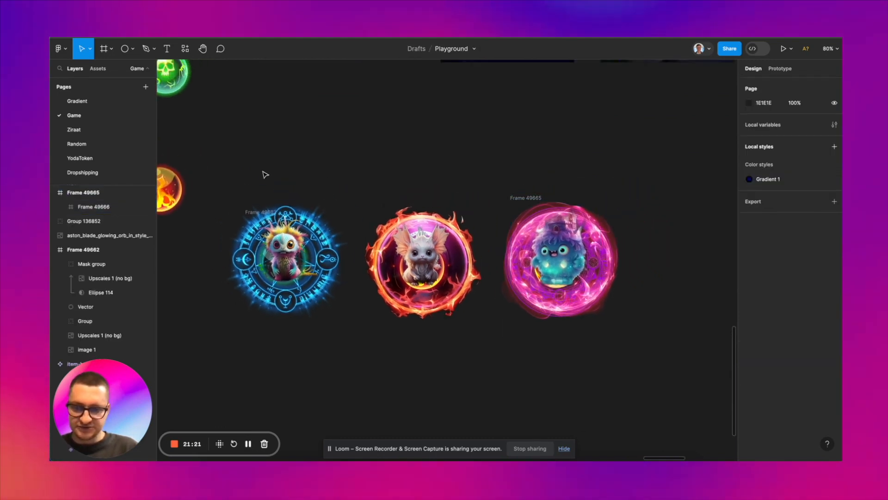
pyautogui.moveTo(231, 174); pyautogui.dragTo(642, 380)
pyautogui.press('k')
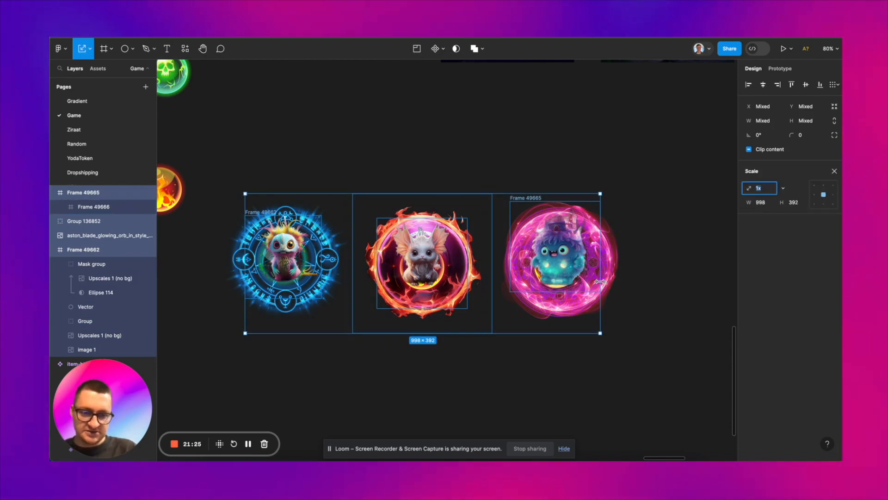
pyautogui.scroll(-3, 530, 287)
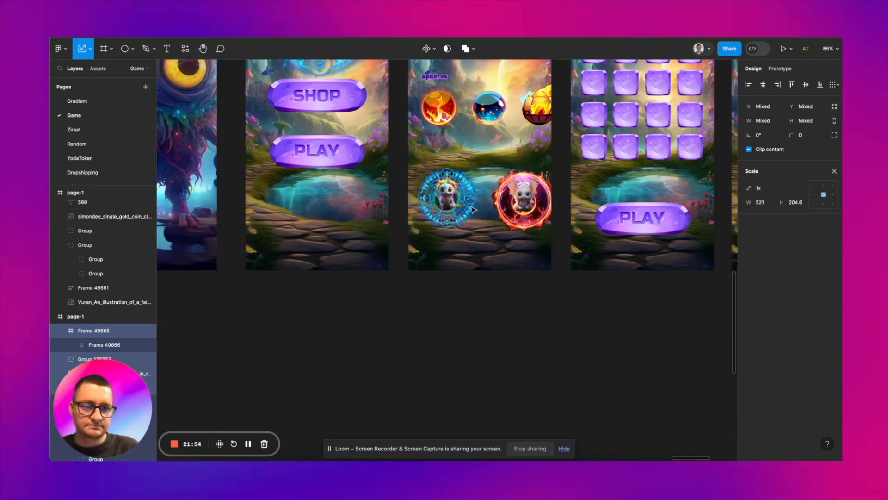
pyautogui.scroll(3, 482, 271)
pyautogui.doubleClick(483, 270)
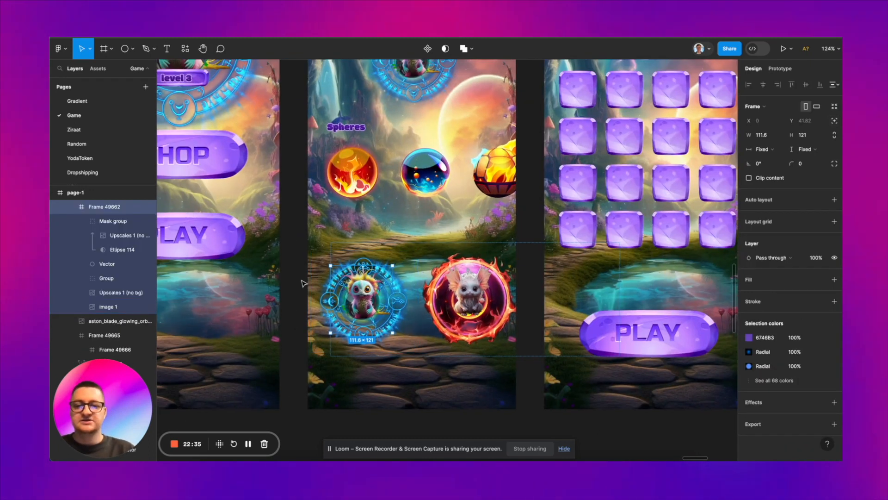
# Step: Duplicate the Spheres heading to just above the creature badges and change the copy's text to Wonder-dragons
pyautogui.click(303, 283)
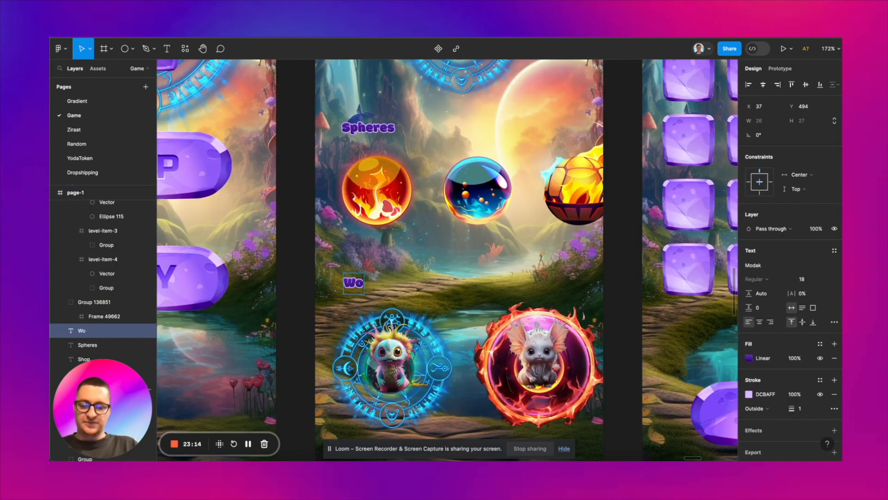
pyautogui.write('onderdra')
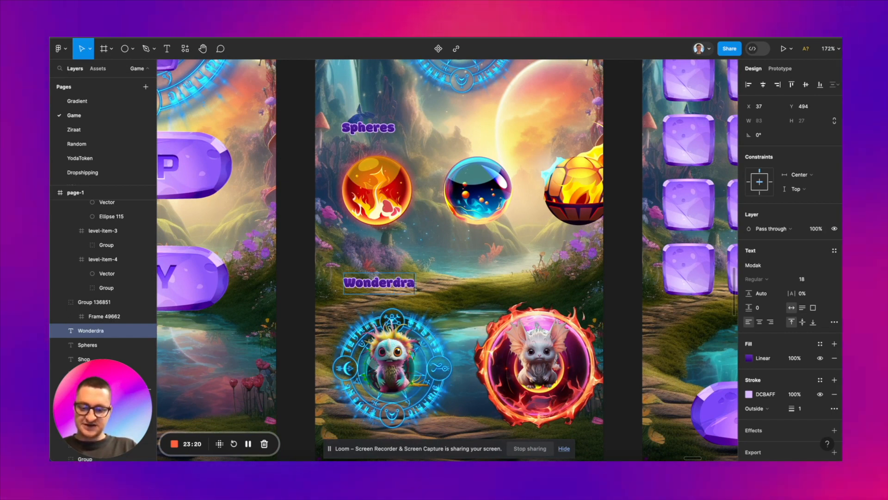
pyautogui.press('BackSpace')
pyautogui.press('BackSpace')
pyautogui.press('BackSpace')
pyautogui.write('-dragons')
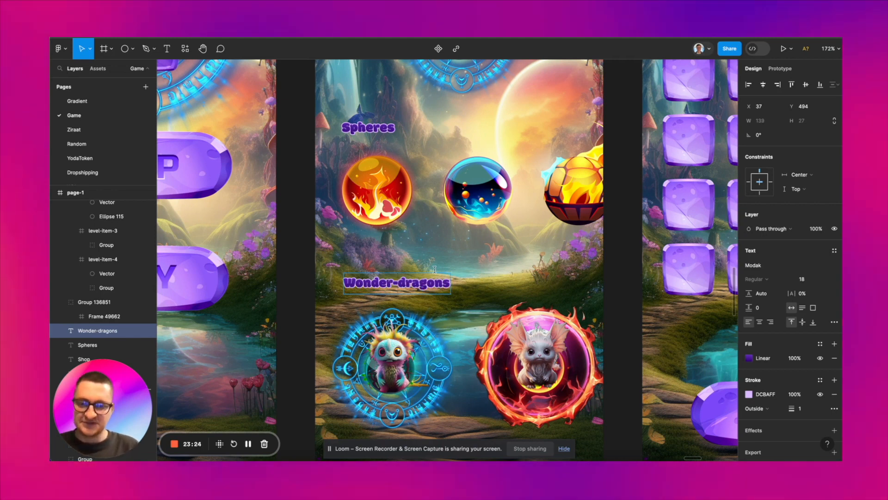
pyautogui.press('Escape')
pyautogui.scroll(-5, 441, 264)
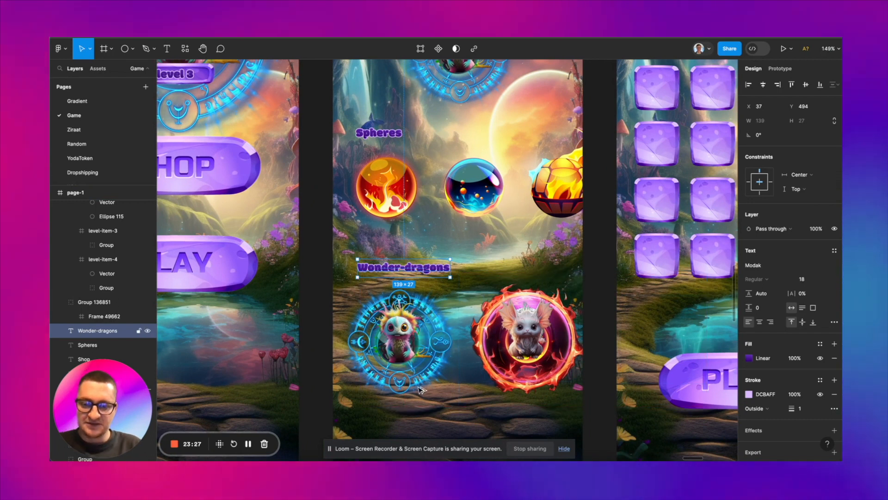
# Step: Duplicate the Wonder-dragons heading to just beneath the blue creature badge, at X 34, Y 710
pyautogui.moveTo(419, 272); pyautogui.dragTo(416, 413)
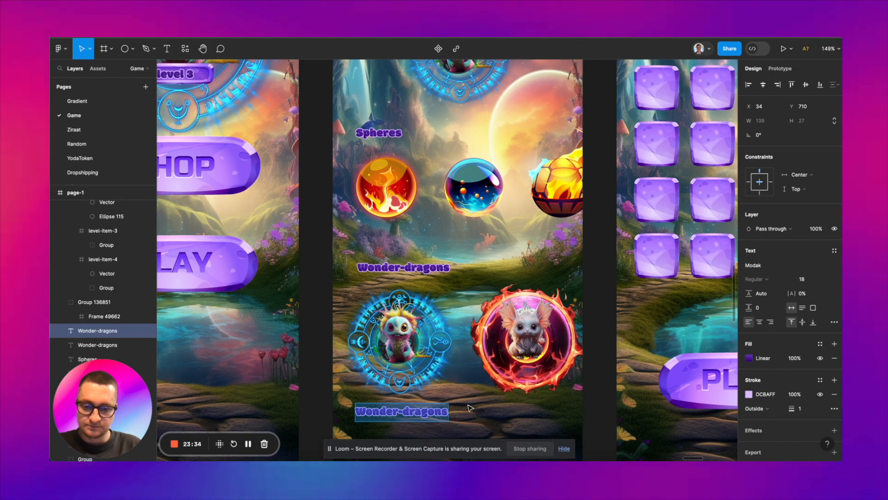
pyautogui.scroll(5, 470, 407)
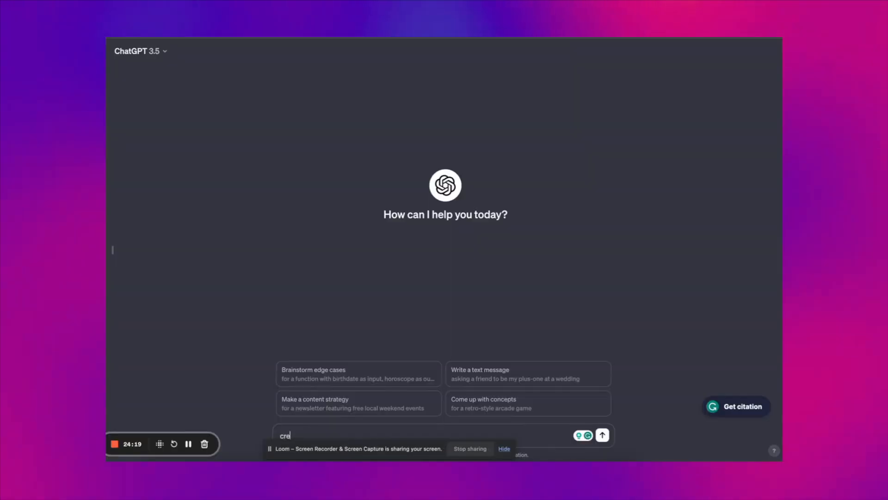
# Step: Switch to ChatGPT, ask it to create three names for wonderland creatures, and select the generated names for copying
pyautogui.write('ate  three names for wonderland creatures')
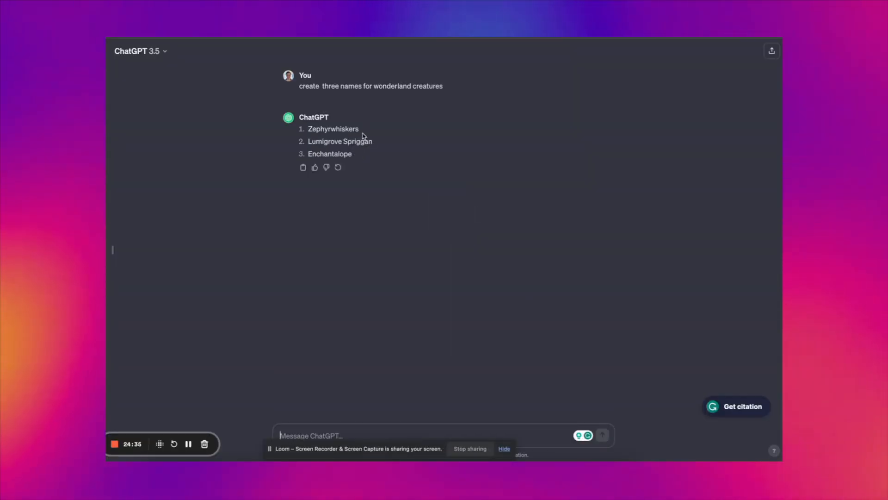
pyautogui.moveTo(356, 157); pyautogui.dragTo(308, 127)
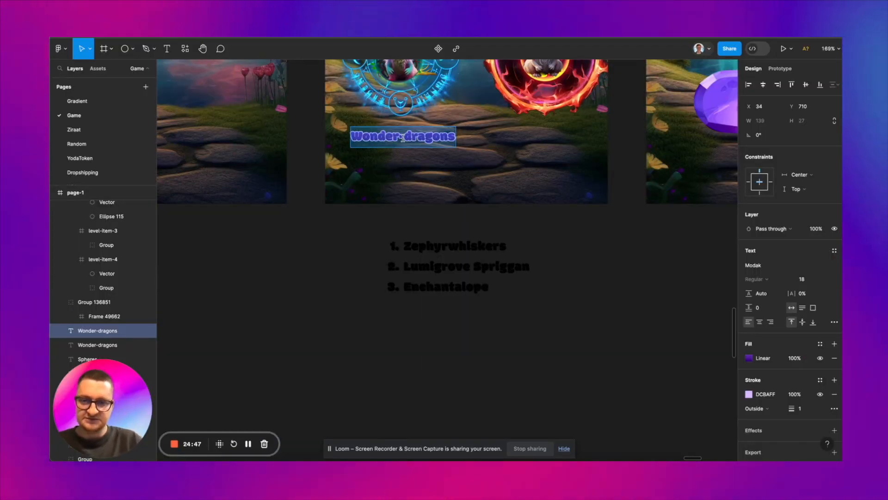
# Step: Replace the text of the heading copy beneath the blue creature badge with Zephyrwhiskers in Figma
pyautogui.write('Zephyrwhiskers')
pyautogui.scroll(3, 407, 148)
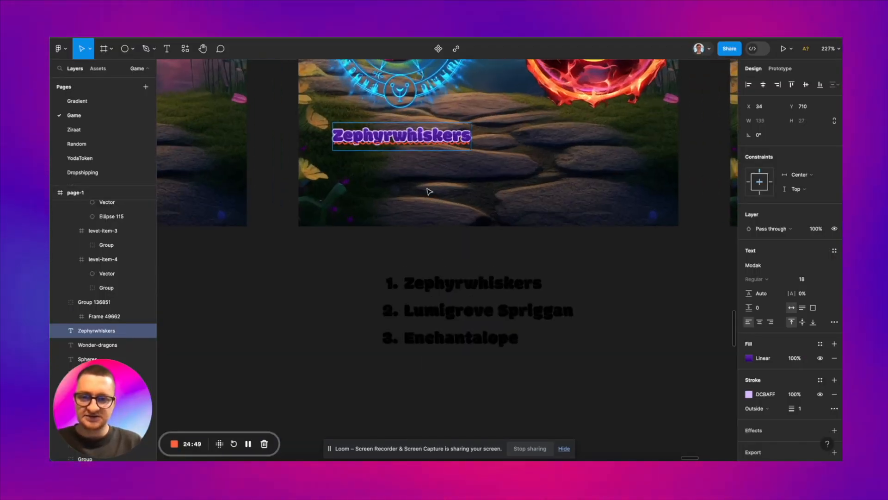
pyautogui.scroll(-3, 430, 192)
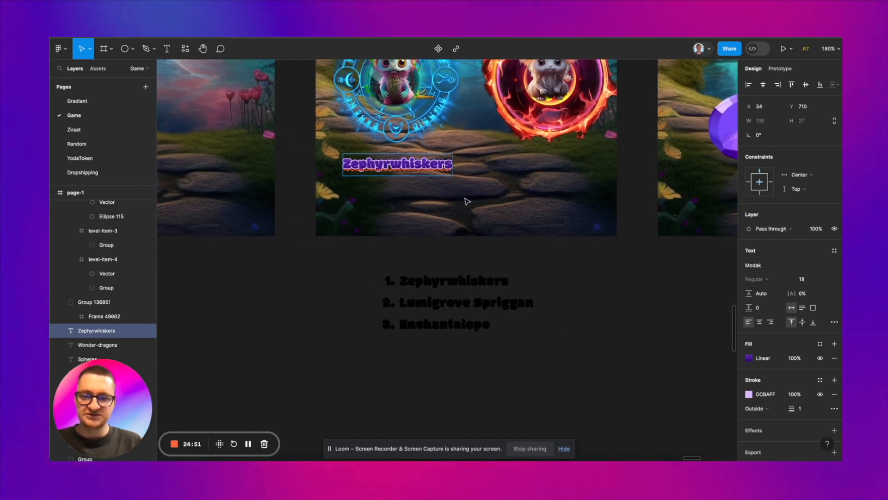
pyautogui.scroll(3, 467, 201)
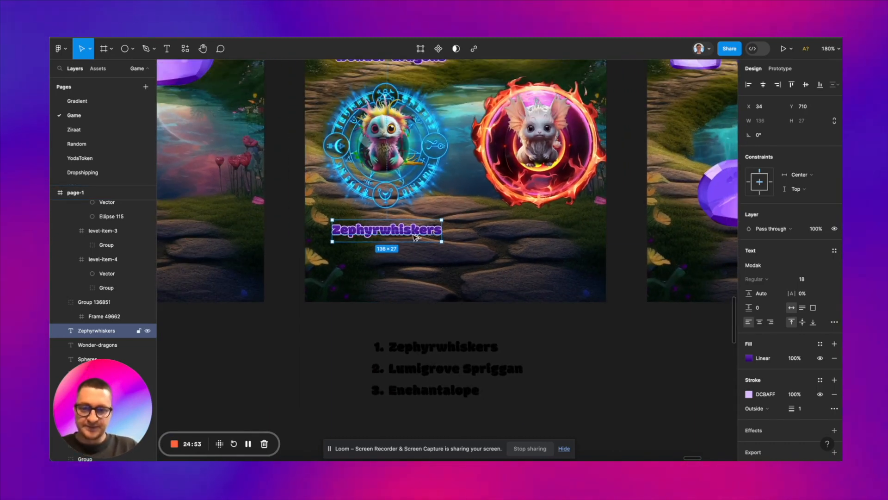
# Step: Duplicate the Zephyrwhiskers label beneath the fire creature badge at X 223, Y 710 and change the copy's text to Lumigrove Spriggan
pyautogui.moveTo(565, 237); pyautogui.dragTo(569, 237)
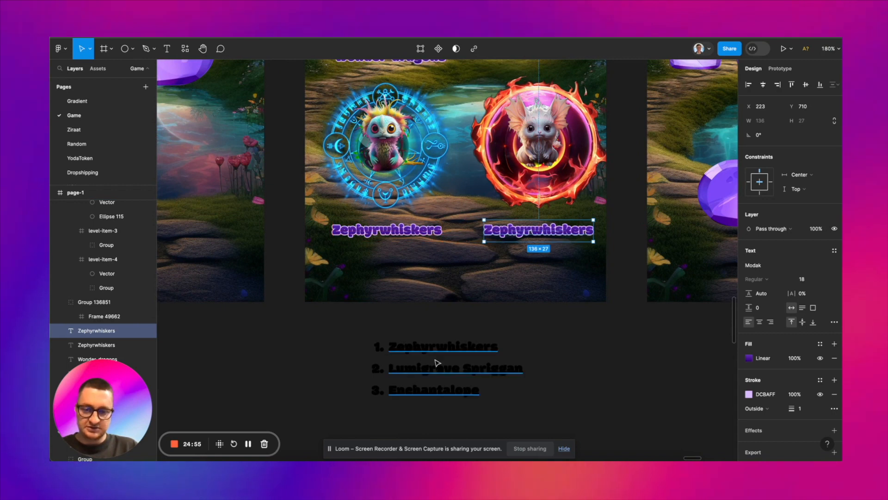
pyautogui.doubleClick(435, 376)
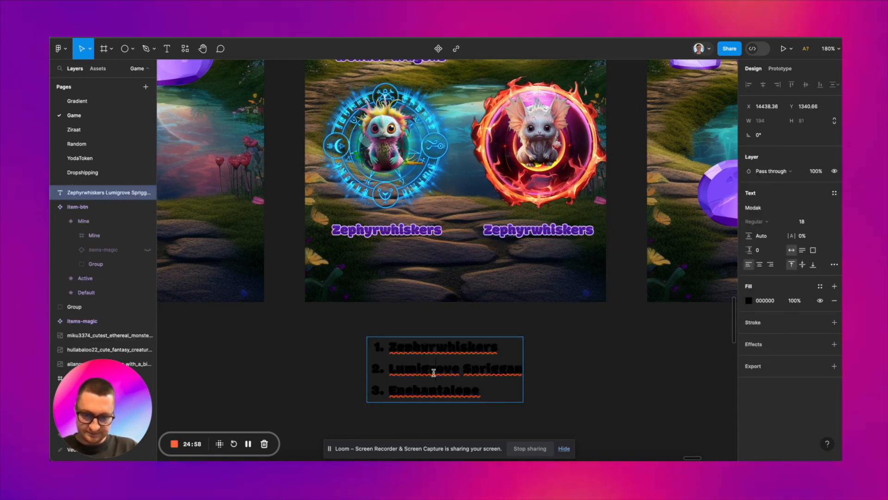
pyautogui.tripleClick(434, 372)
pyautogui.hotkey('ctrl', 'c')
pyautogui.click(533, 236)
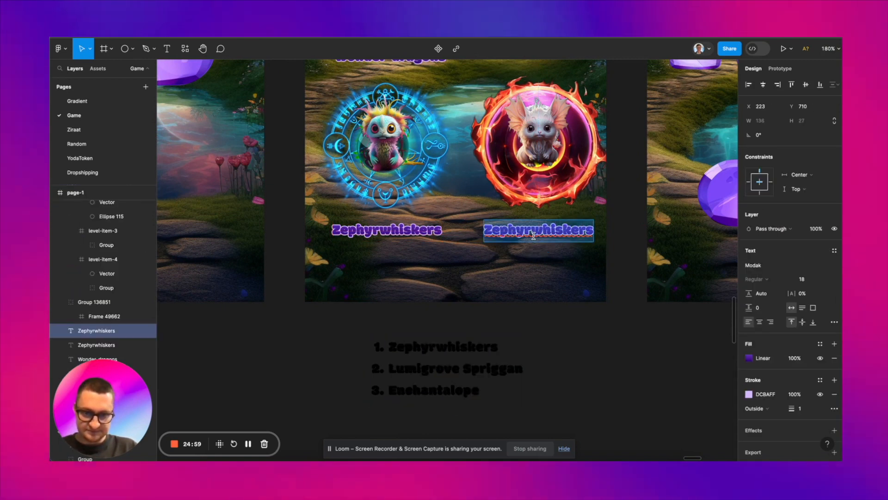
pyautogui.hotkey('ctrl', 'v')
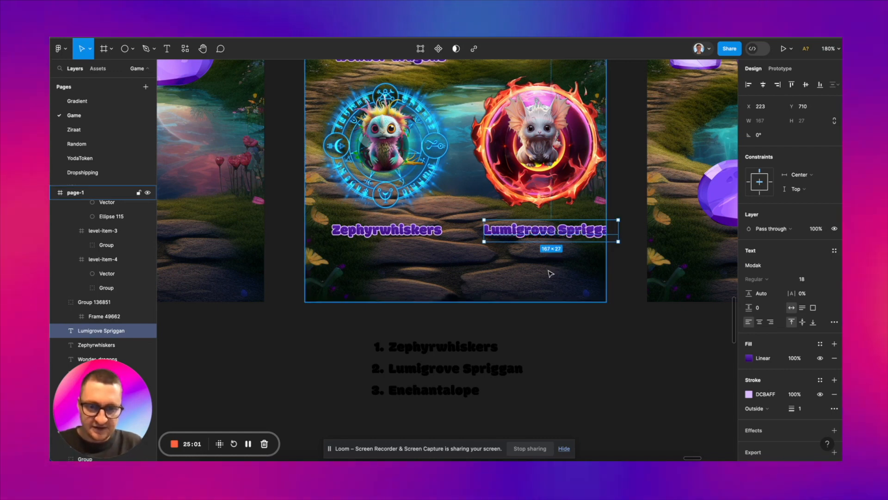
# Step: Shift the Lumigrove Spriggan label left to fit inside the Shop screen and remove the pasted name list below the frame
pyautogui.press('Escape')
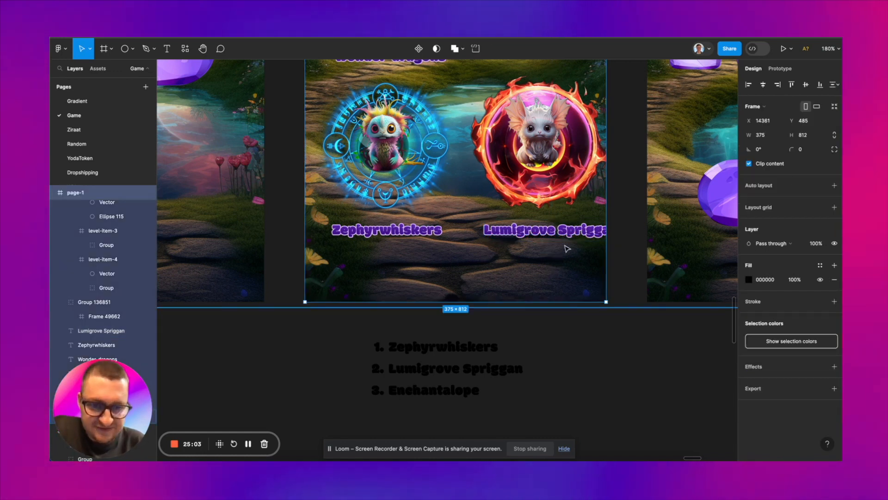
pyautogui.scroll(1, 567, 249)
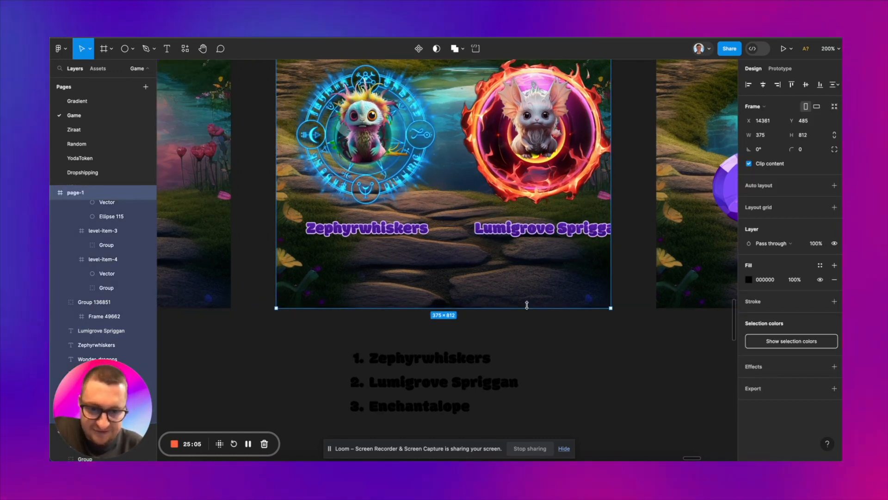
pyautogui.scroll(-5, 533, 263)
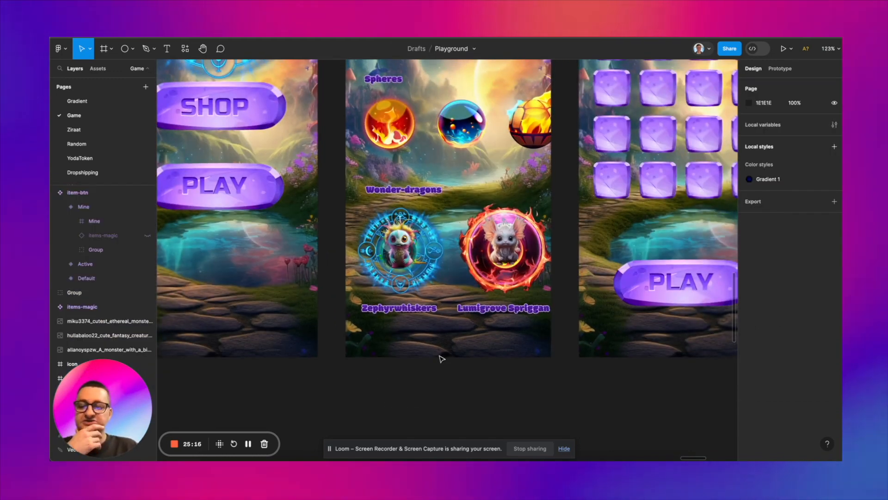
pyautogui.scroll(2, 441, 359)
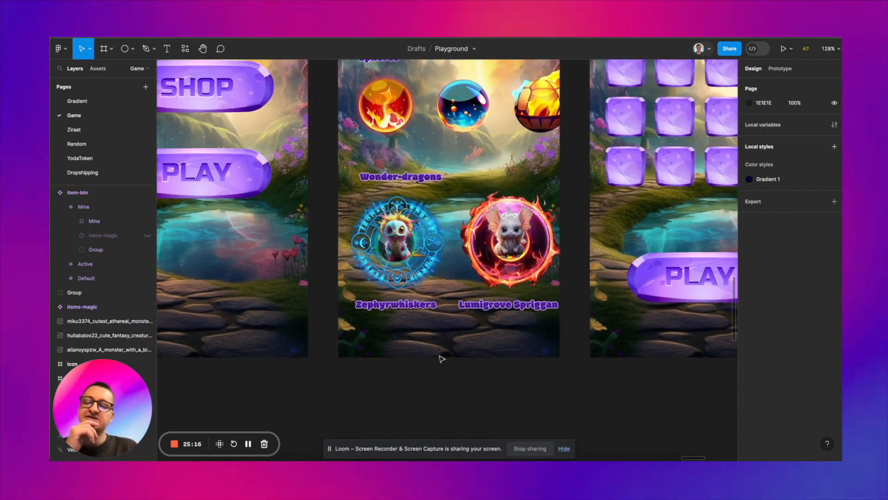
# Step: Group the gold coin, the 500 text and their purple plate above the level 3 label on the game screen
pyautogui.scroll(-2, 442, 358)
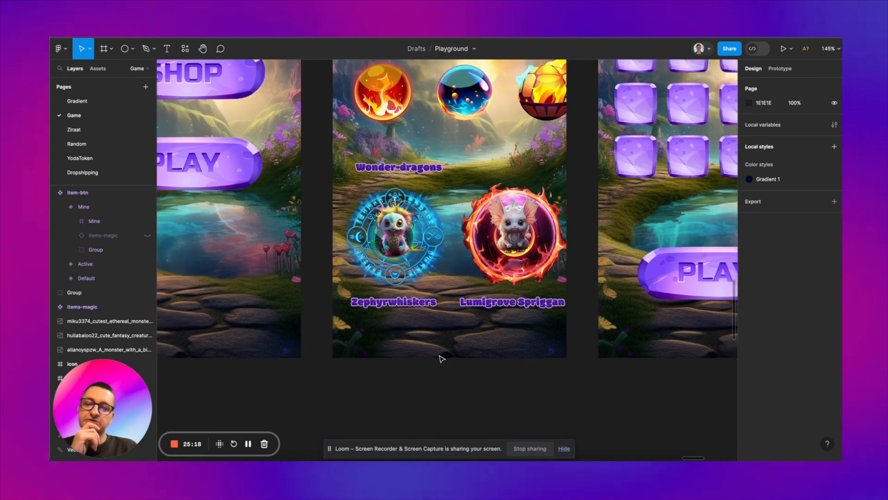
pyautogui.scroll(3, 442, 359)
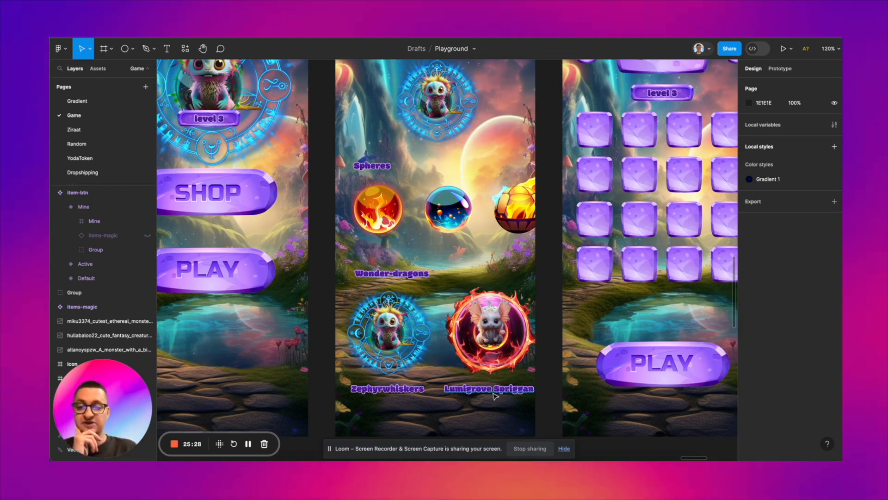
pyautogui.scroll(2, 494, 395)
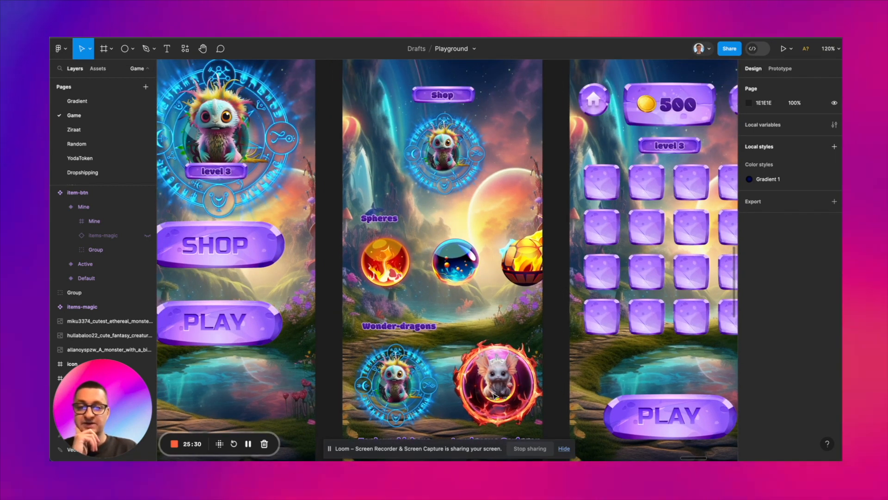
pyautogui.scroll(1, 394, 211)
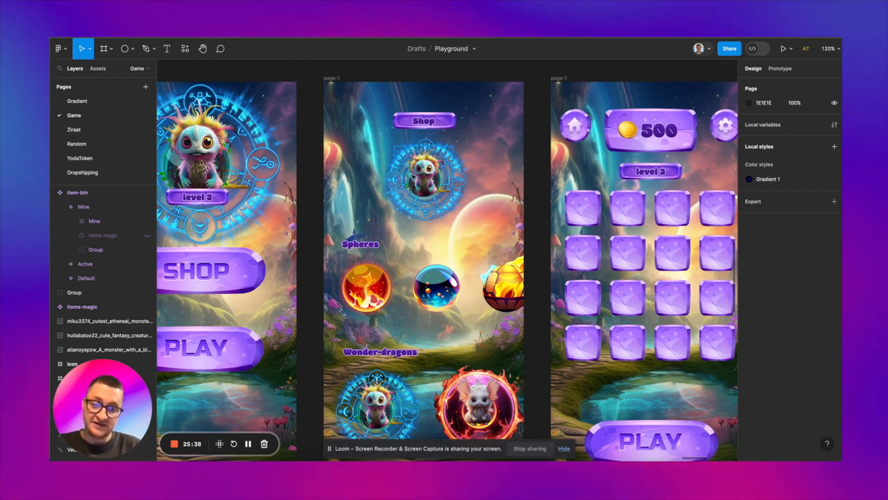
pyautogui.scroll(2, 421, 155)
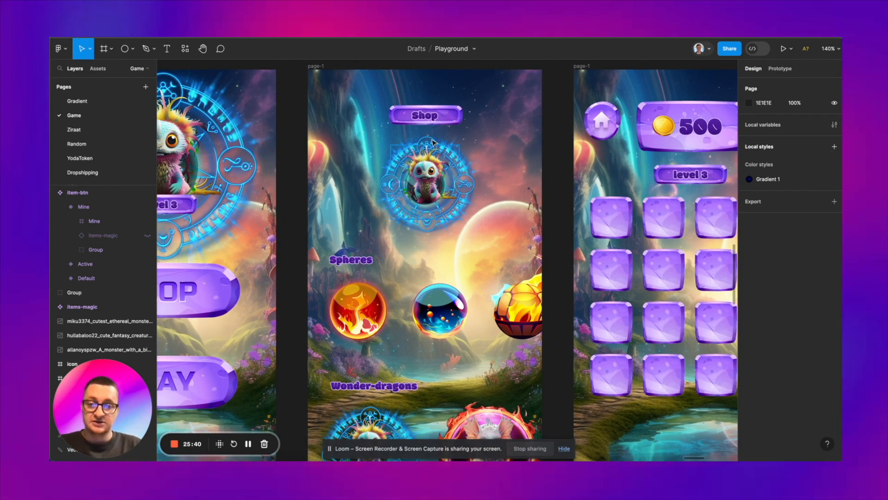
pyautogui.hscroll(2, 664, 129)
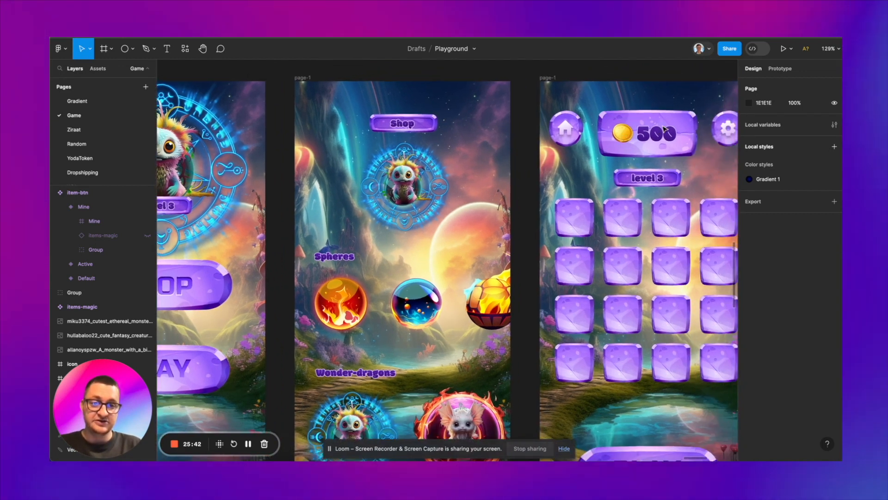
pyautogui.scroll(1, 668, 134)
pyautogui.click(666, 134)
pyautogui.keyDown('shift'); pyautogui.click(623, 132); pyautogui.keyUp('shift')
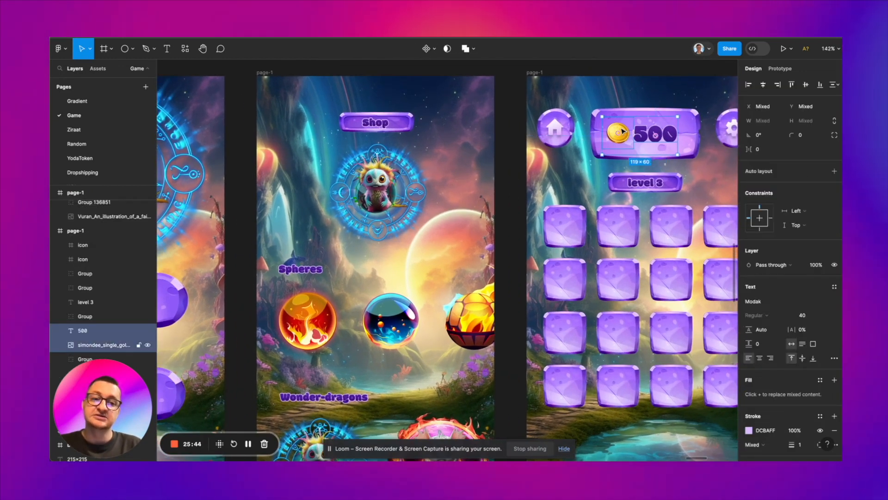
pyautogui.keyDown('shift'); pyautogui.click(597, 129); pyautogui.keyUp('shift')
pyautogui.hotkey('ctrl', 'g')
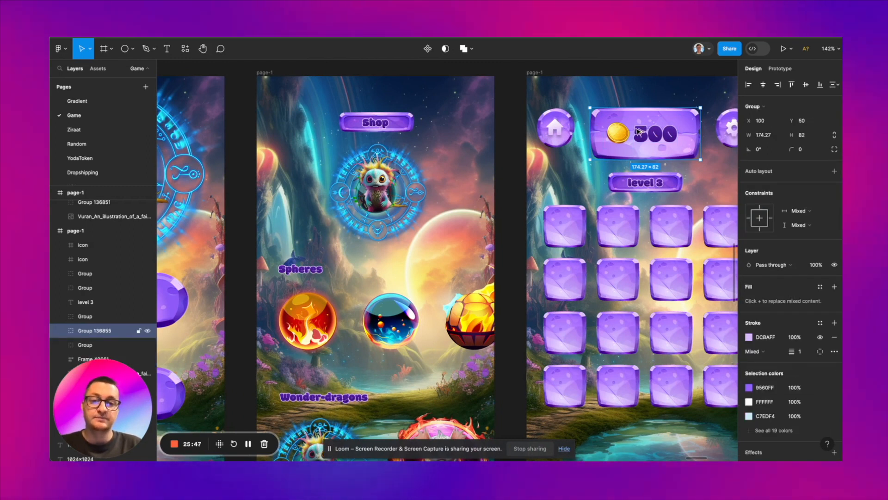
# Step: Copy the coin counter group beneath the Shop screen's main creature badge and scale it to 102 × 47.99 at X 137, Y 239
pyautogui.moveTo(375, 239); pyautogui.dragTo(376, 239)
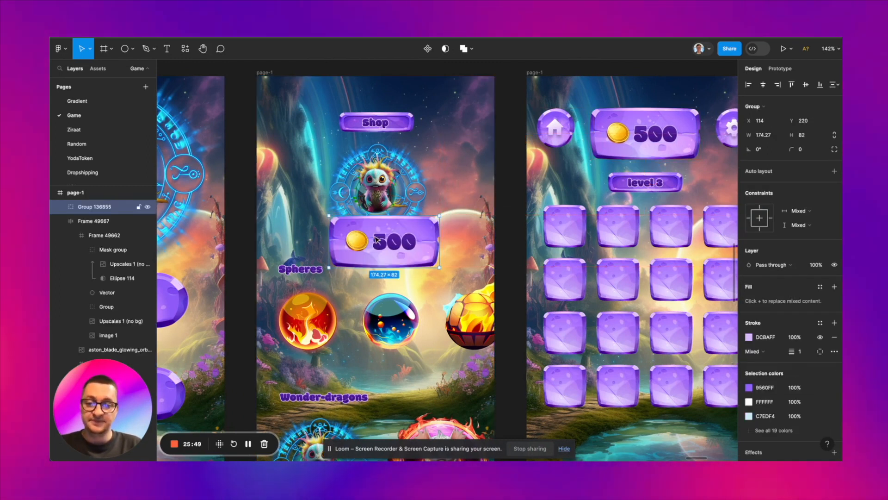
pyautogui.moveTo(442, 249); pyautogui.dragTo(399, 251)
pyautogui.scroll(-5, 596, 158)
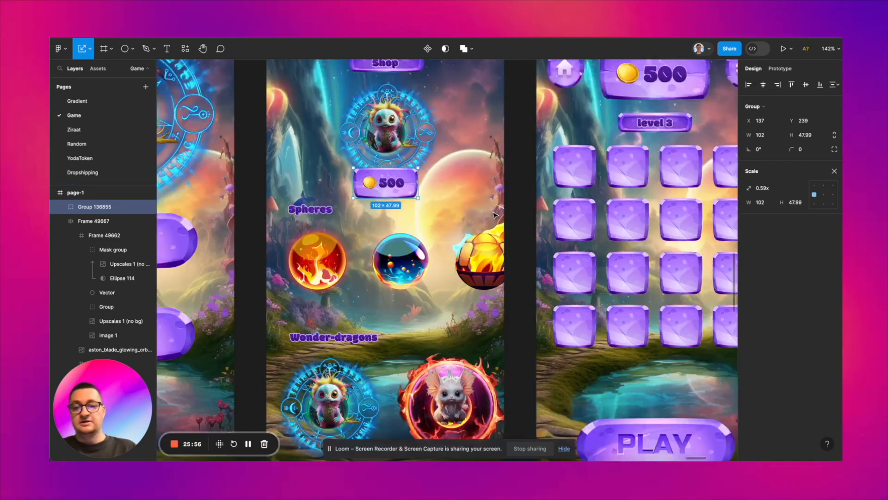
pyautogui.doubleClick(378, 142)
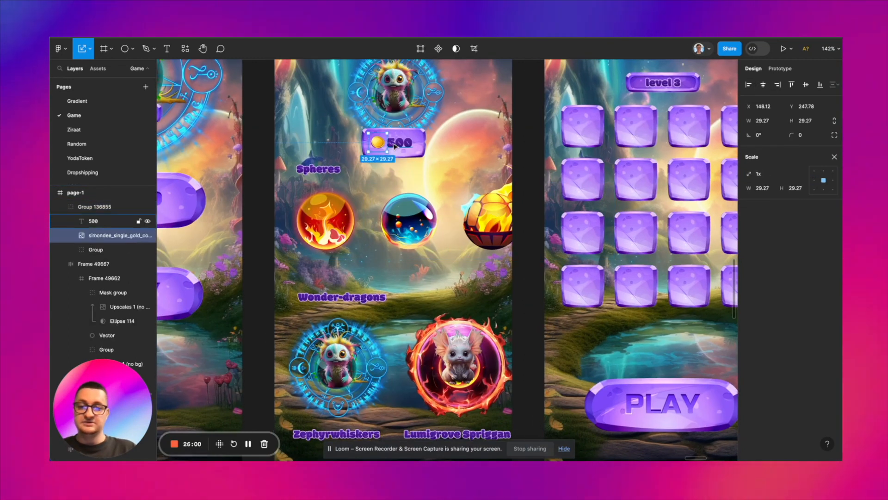
pyautogui.click(418, 152)
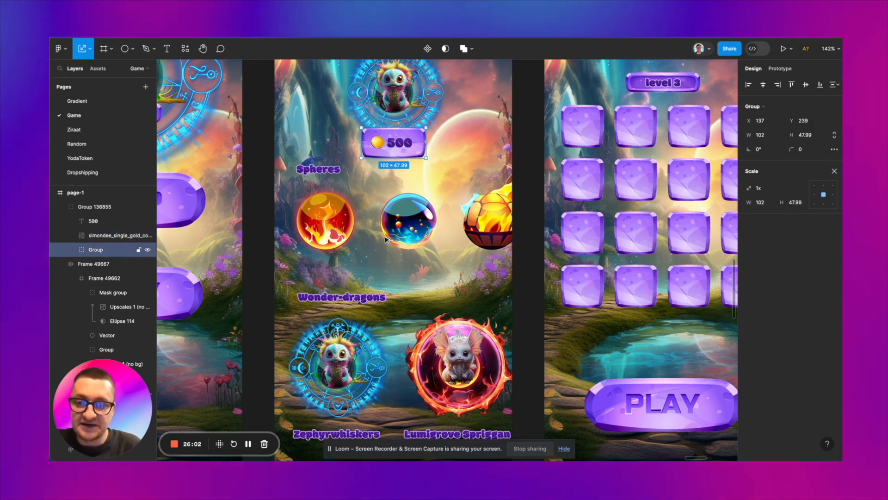
pyautogui.moveTo(419, 152); pyautogui.dragTo(343, 270)
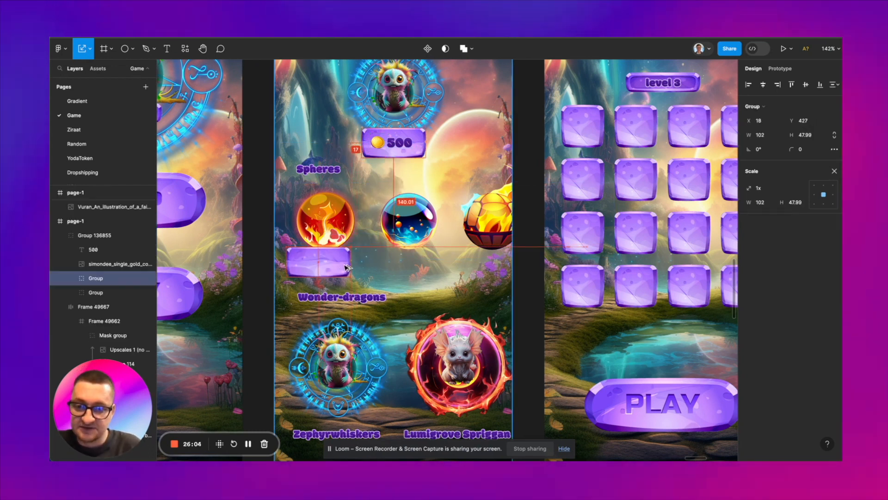
pyautogui.hotkey('ctrl', 'z')
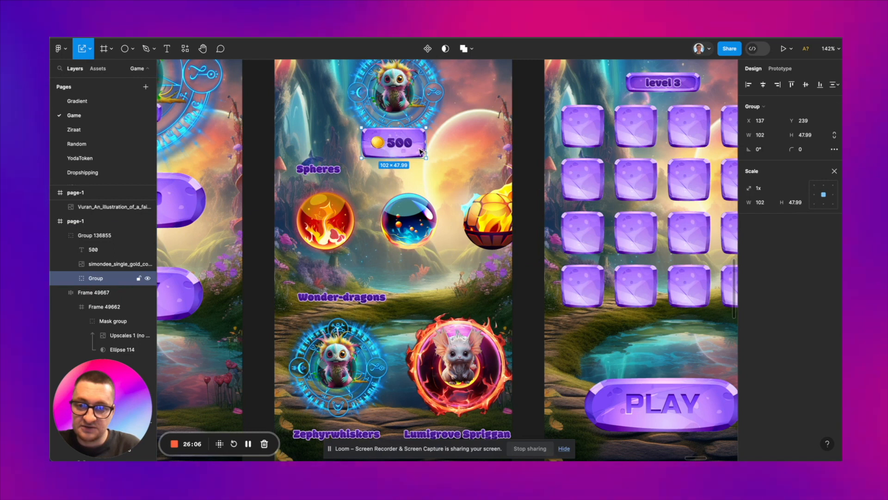
pyautogui.moveTo(385, 251); pyautogui.dragTo(368, 274)
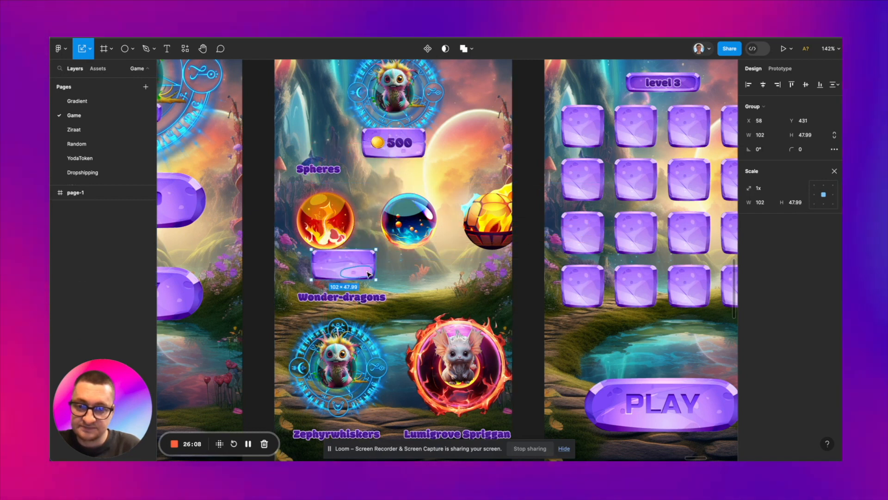
pyautogui.hotkey('ctrl', 'z')
pyautogui.click(442, 179)
# Step: Duplicate the whole coin counter group to just beneath the fire orb and scale the copy to 61 × 28.7
pyautogui.click(419, 152)
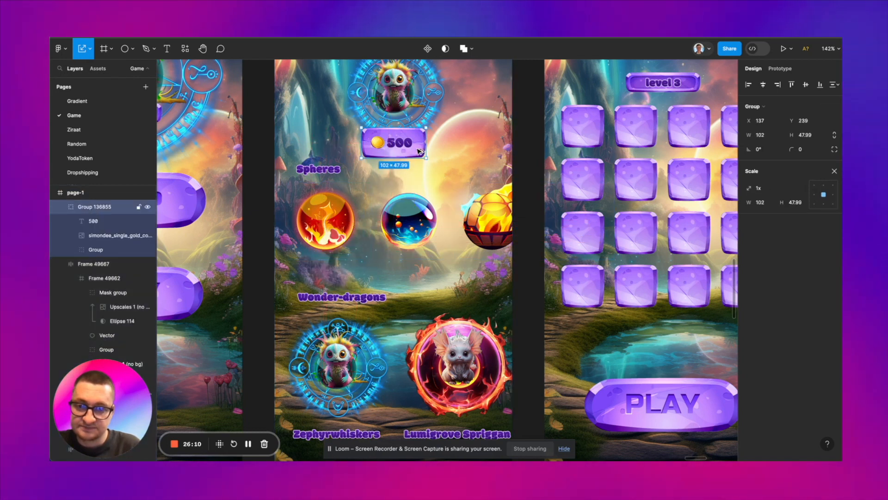
pyautogui.moveTo(394, 228); pyautogui.dragTo(353, 272)
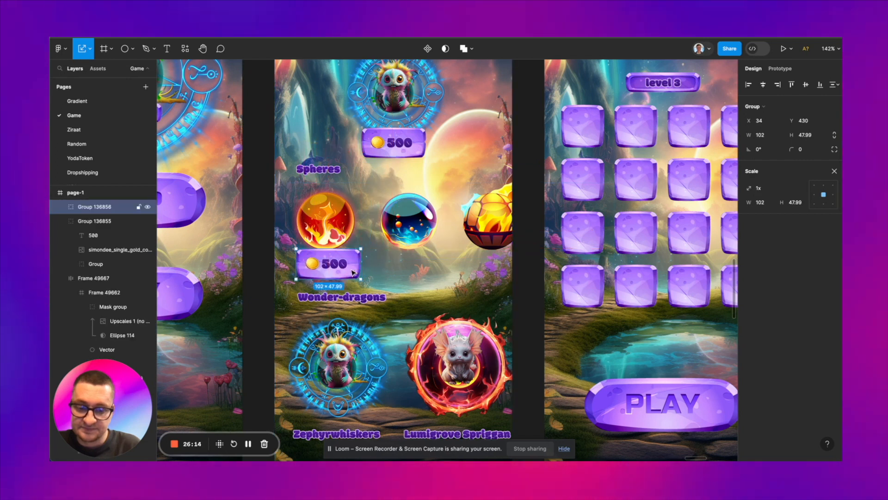
pyautogui.moveTo(352, 267); pyautogui.dragTo(328, 267)
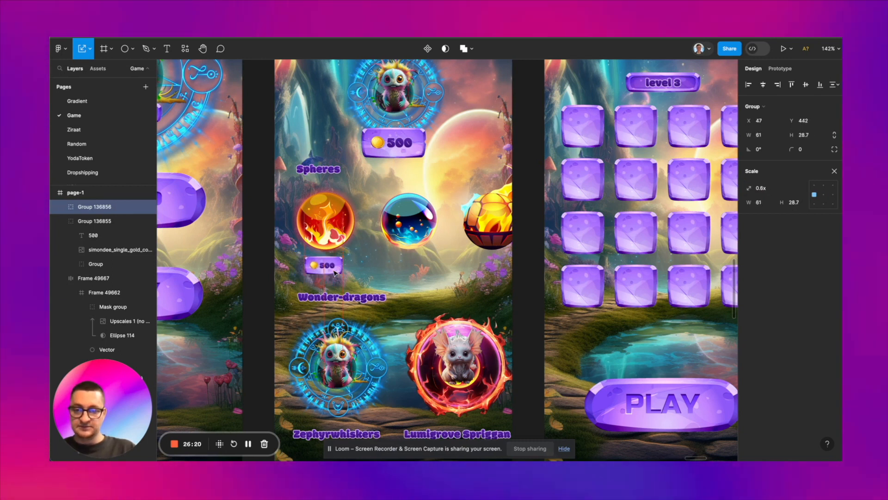
# Step: Set the font size of the 500 text in the coin counter beneath the Shop screen's main creature badge to 24
pyautogui.moveTo(334, 271); pyautogui.dragTo(335, 272)
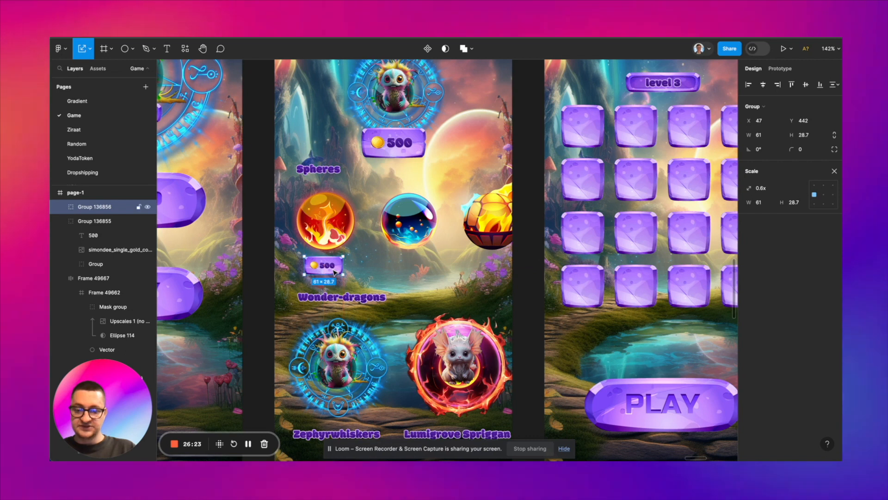
pyautogui.doubleClick(334, 271)
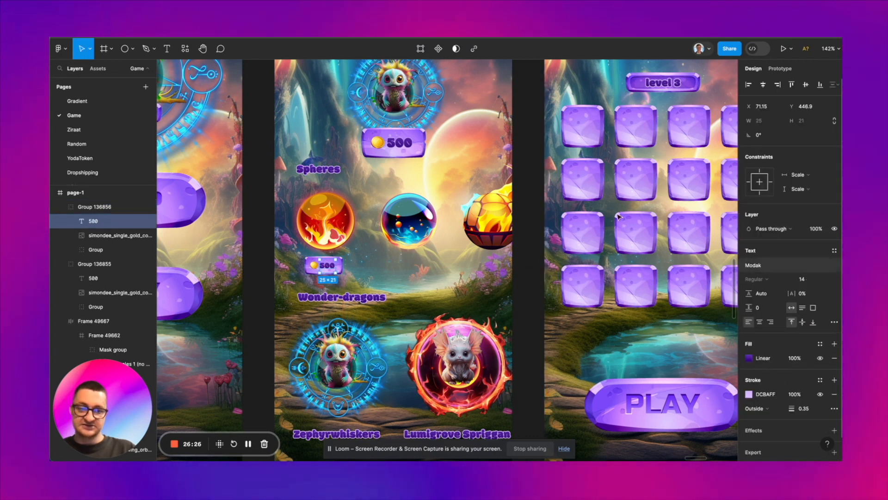
pyautogui.click(425, 144)
pyautogui.doubleClick(399, 143)
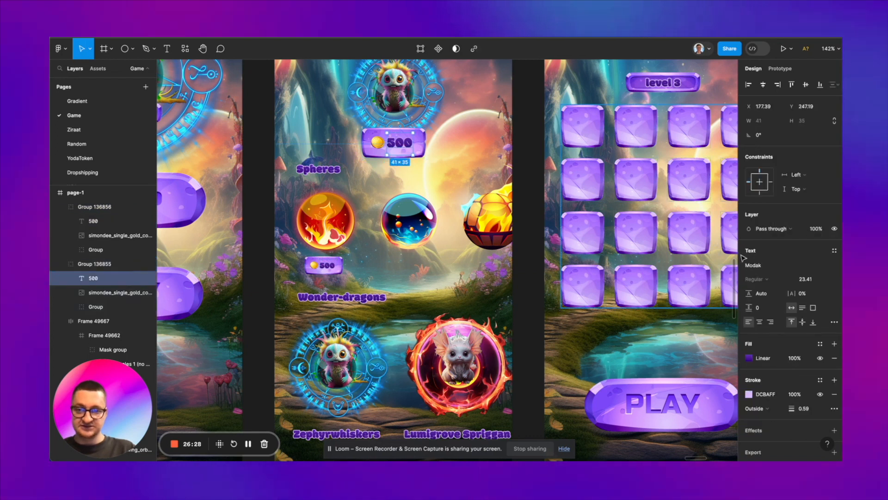
pyautogui.click(807, 280)
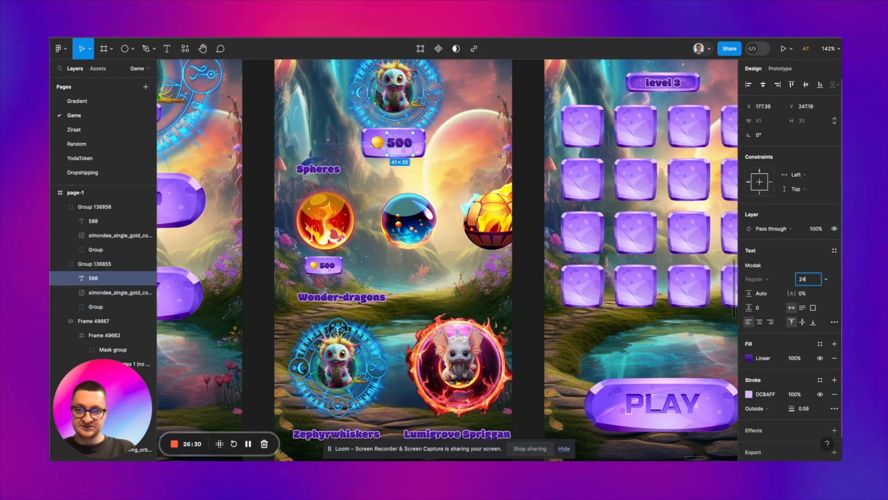
pyautogui.press('Return')
pyautogui.scroll(-2, 372, 262)
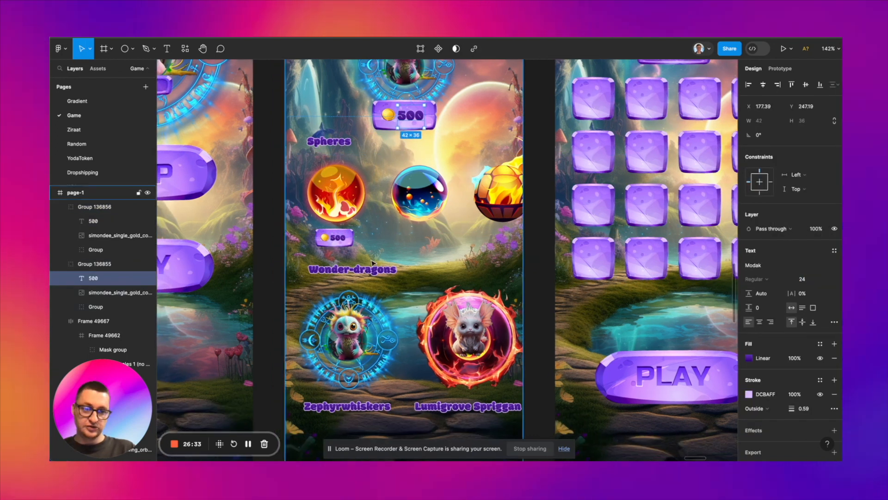
# Step: Duplicate the fire orb's price tag to X 179, Y 442 beneath the blue orb and change its price to 1000
pyautogui.click(372, 264)
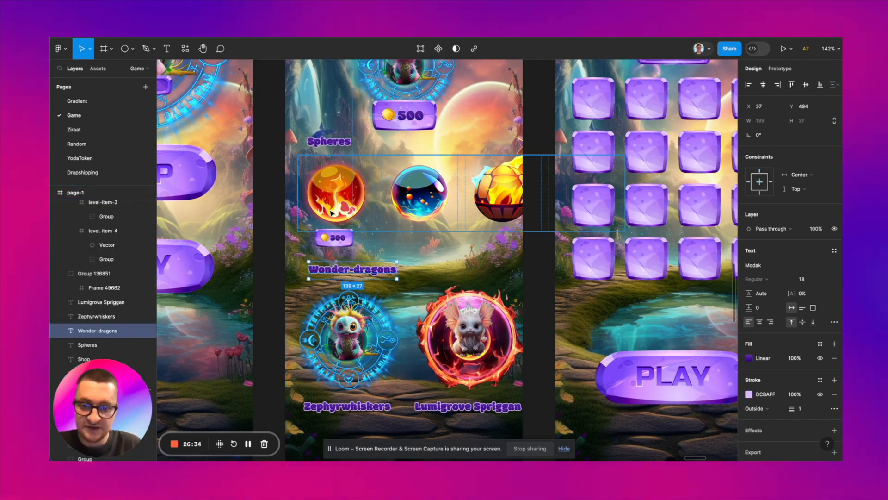
pyautogui.scroll(5, 332, 212)
pyautogui.click(348, 250)
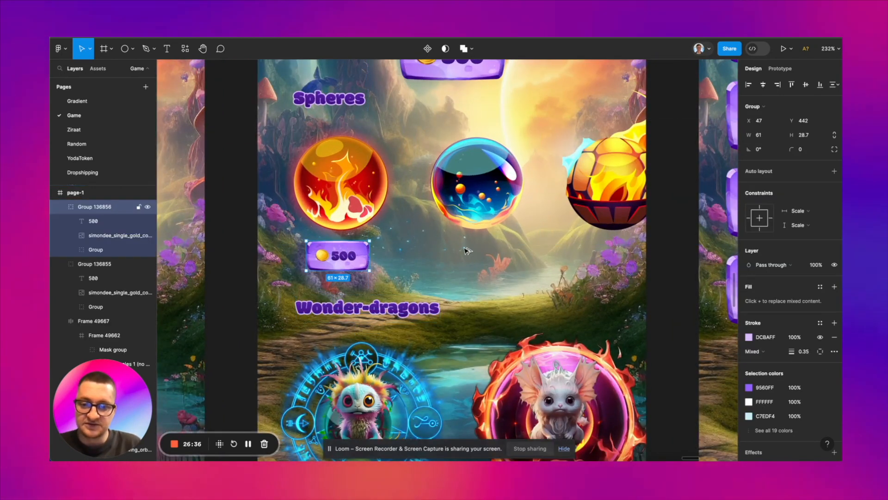
pyautogui.moveTo(480, 250); pyautogui.dragTo(485, 250)
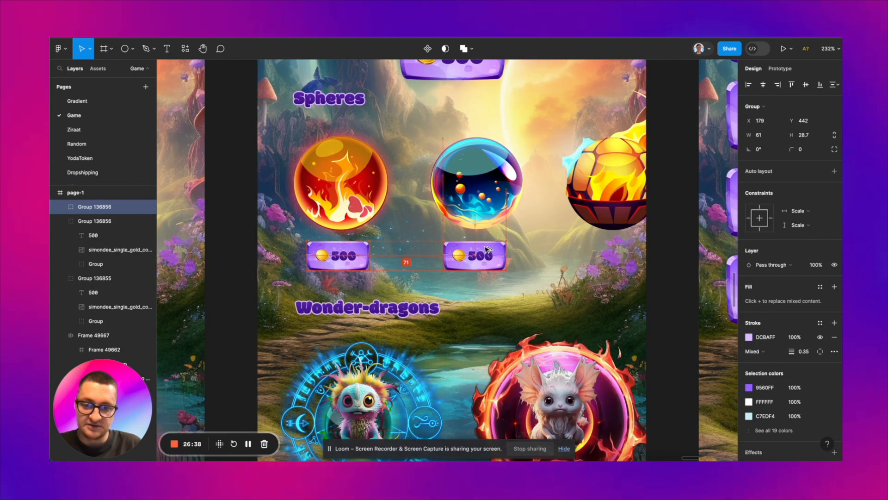
pyautogui.doubleClick(486, 257)
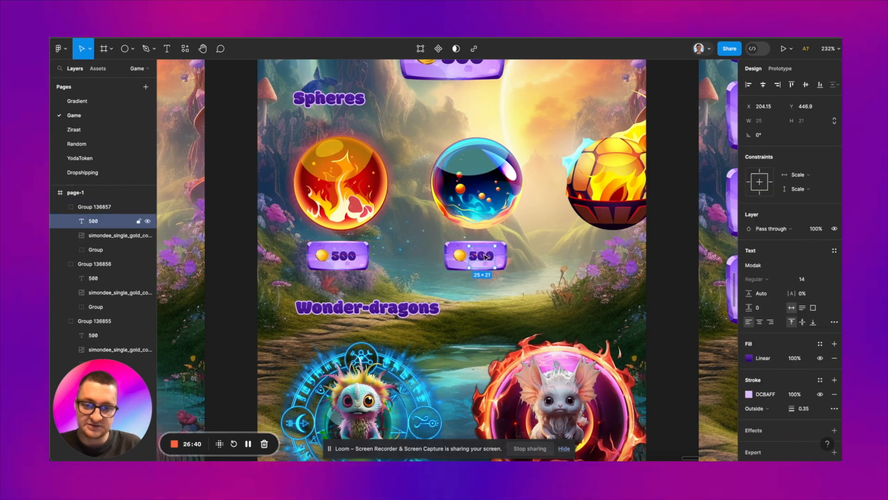
pyautogui.write('1000')
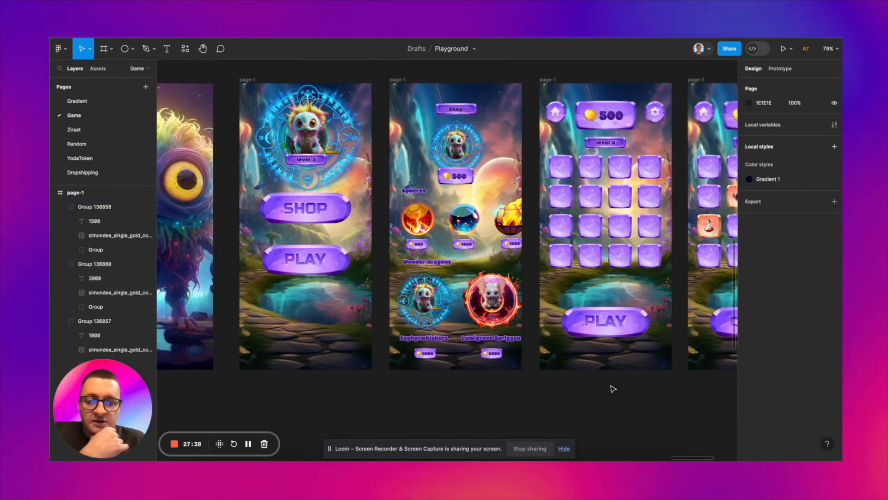
# Step: Copy the PLAY button onto the lower part of the welcome screen, horizontally centred at X 63, Y 610
pyautogui.hscroll(-5, 613, 389)
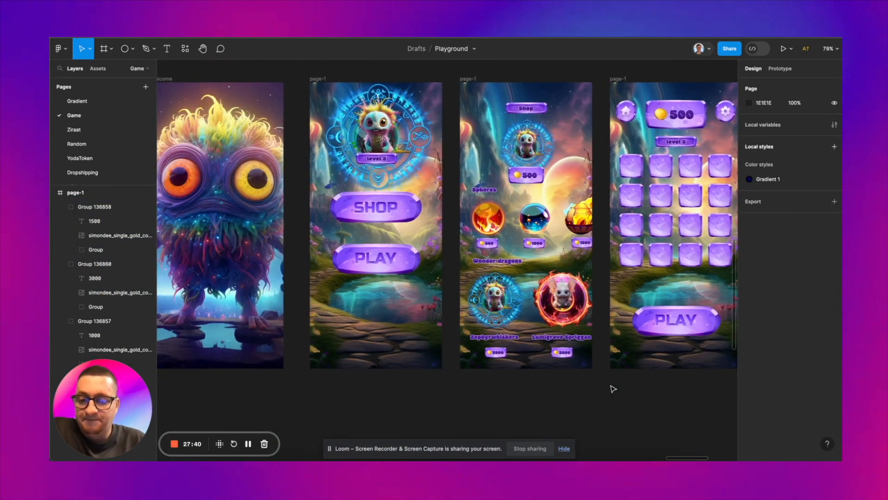
pyautogui.scroll(-2, 613, 388)
pyautogui.scroll(2, 314, 244)
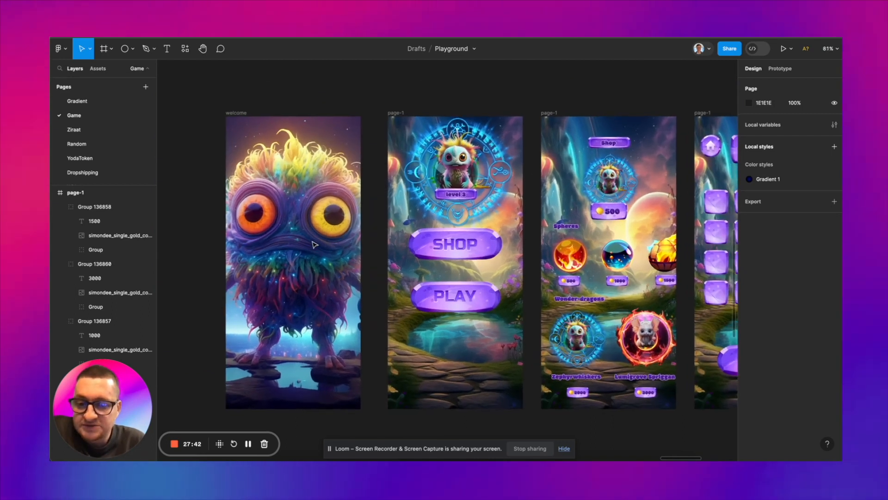
pyautogui.click(459, 306)
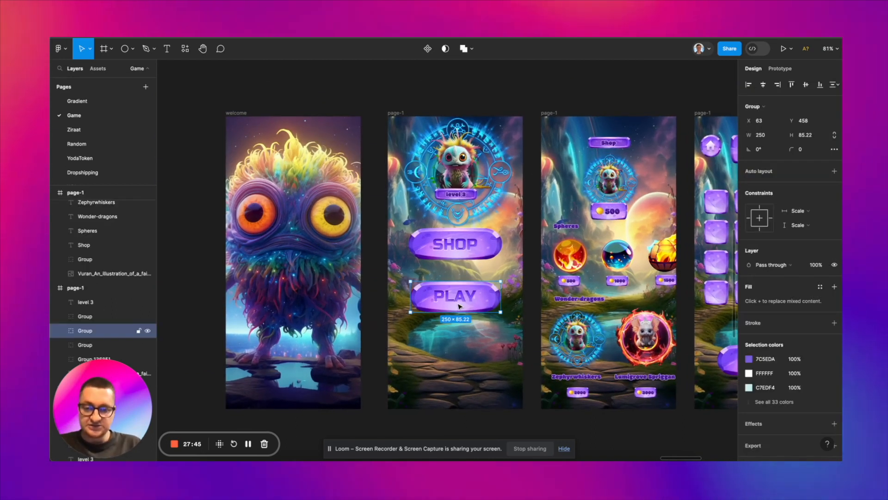
pyautogui.moveTo(310, 349); pyautogui.dragTo(296, 358)
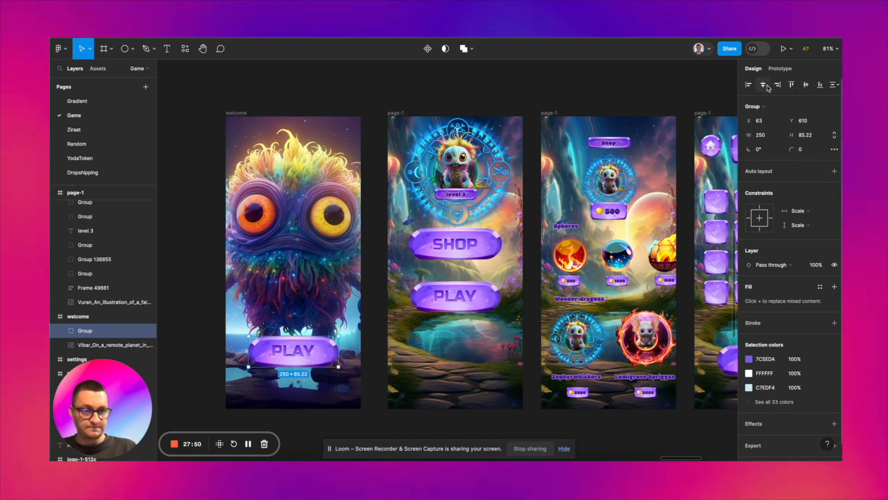
pyautogui.hscroll(3, 322, 234)
pyautogui.scroll(-2, 322, 234)
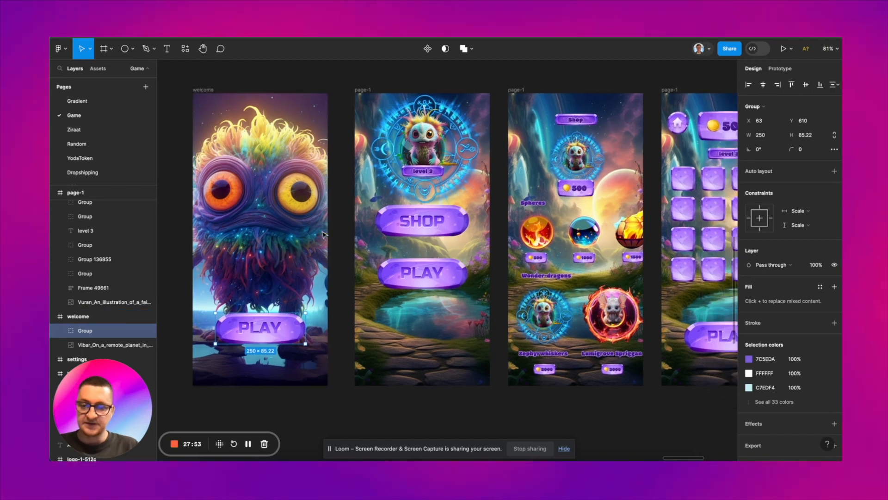
# Step: Rename the frame containing the SHOP and PLAY buttons as shop-page
pyautogui.click(361, 89)
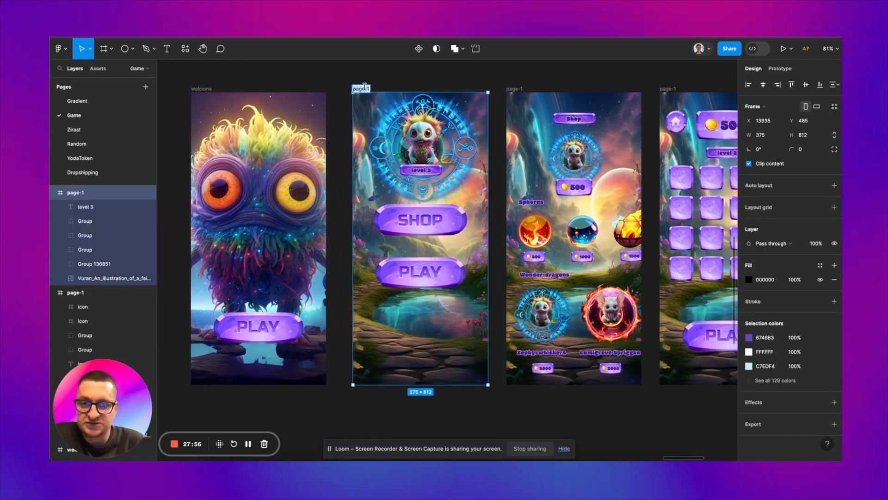
pyautogui.write('shop')
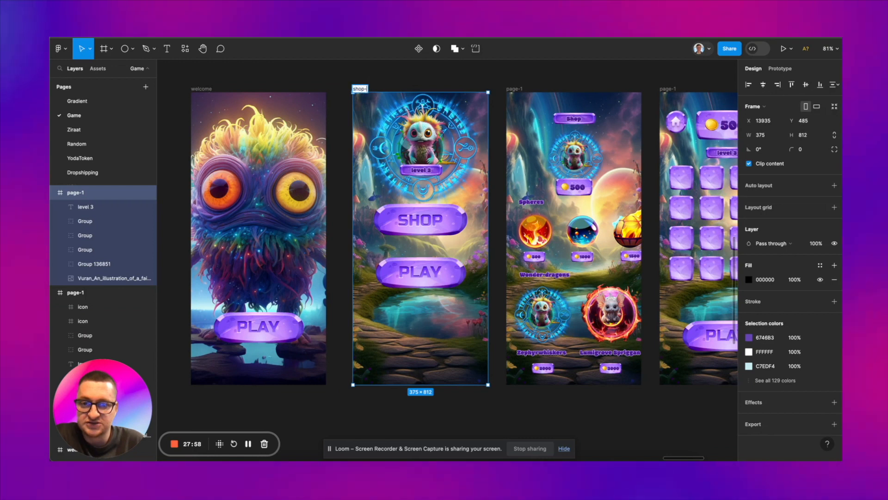
pyautogui.write('-page')
pyautogui.click(401, 81)
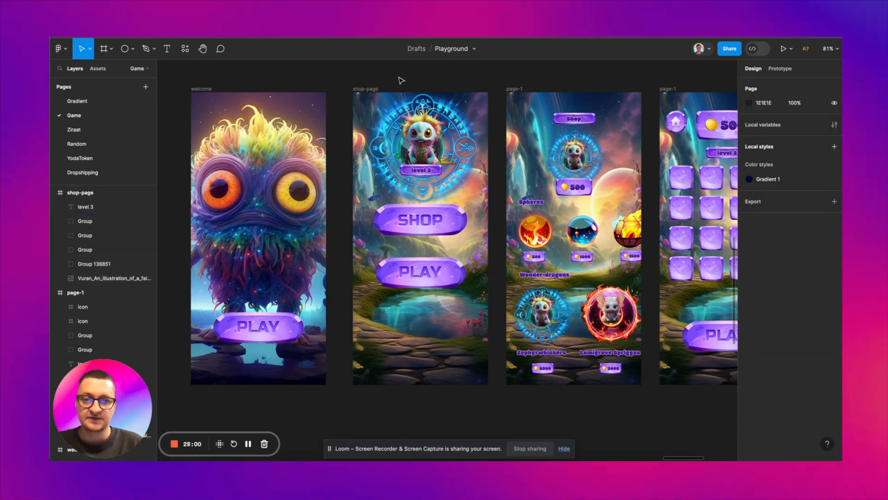
# Step: Restore the name page-1 on the frame containing the SHOP and PLAY buttons
pyautogui.hscroll(3, 503, 94)
pyautogui.scroll(3, 509, 92)
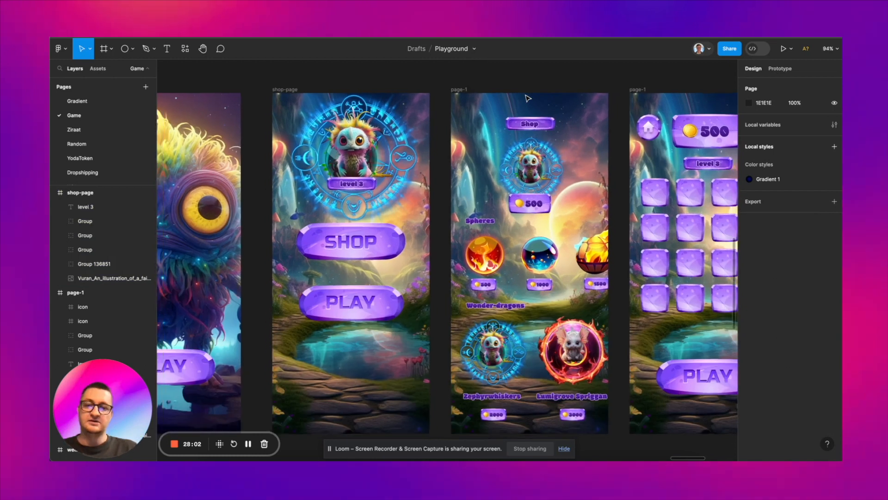
pyautogui.hscroll(-3, 527, 98)
pyautogui.scroll(-1, 509, 97)
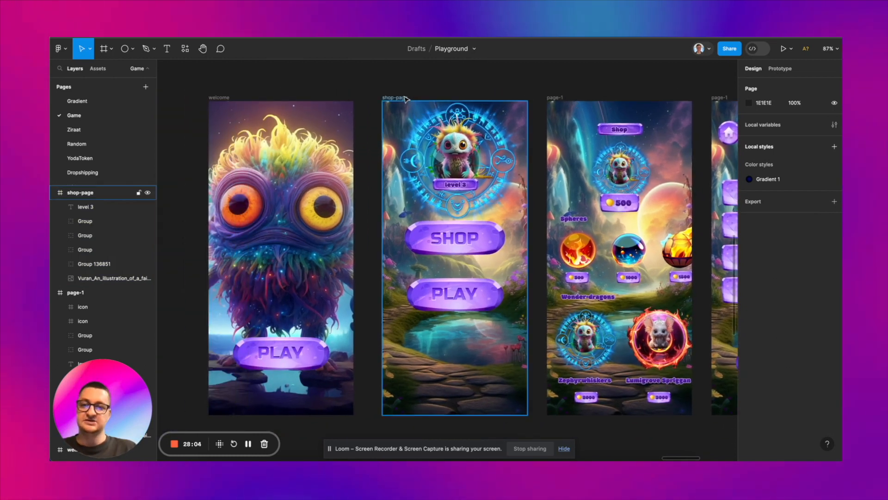
pyautogui.click(406, 98)
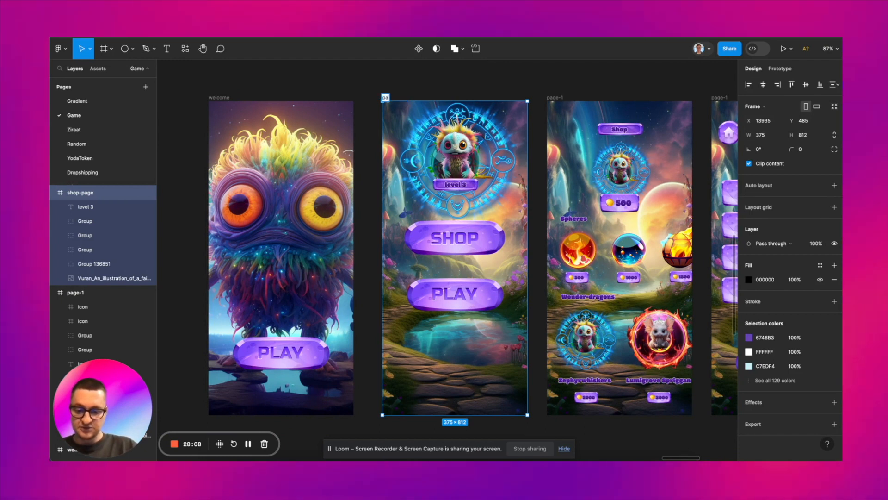
# Step: Rename the frame with the spheres and wonder-dragons as page-shop
pyautogui.click(558, 96)
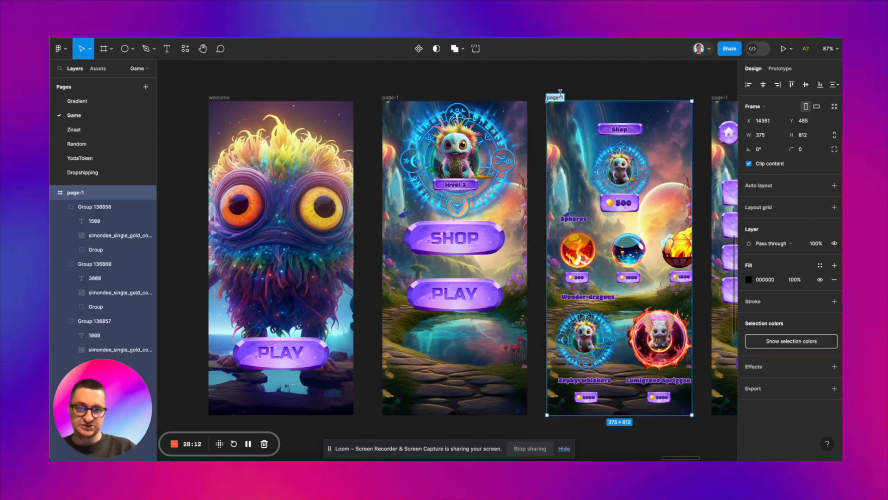
pyautogui.write('page-shop')
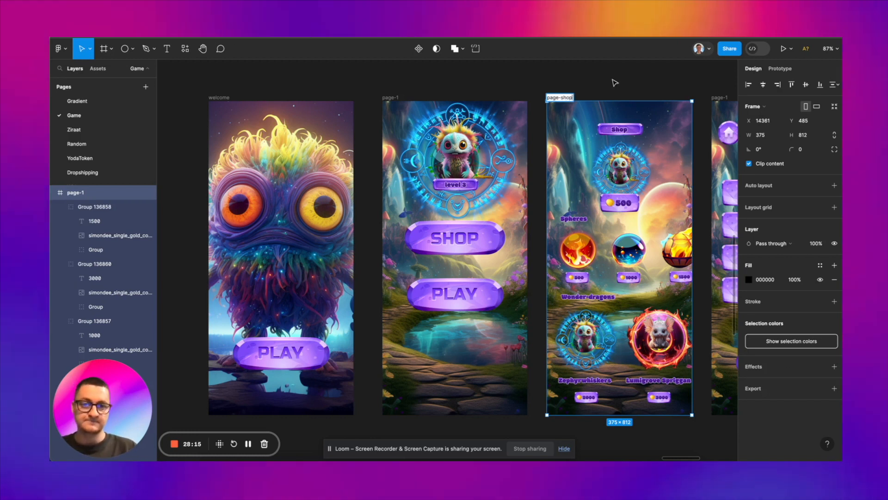
pyautogui.hscroll(5, 616, 83)
pyautogui.hscroll(2, 618, 82)
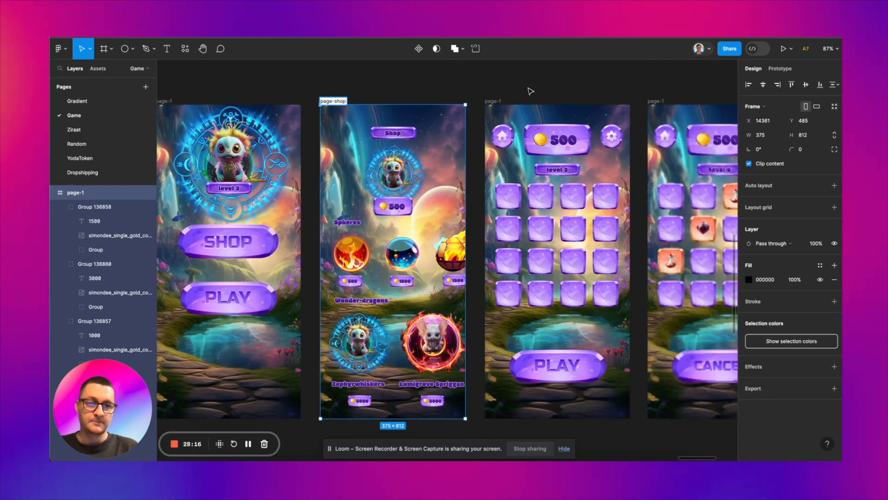
pyautogui.press('Escape')
# Step: Rename the game frame with the empty tile grid and PLAY button as page-game-1
pyautogui.click(494, 100)
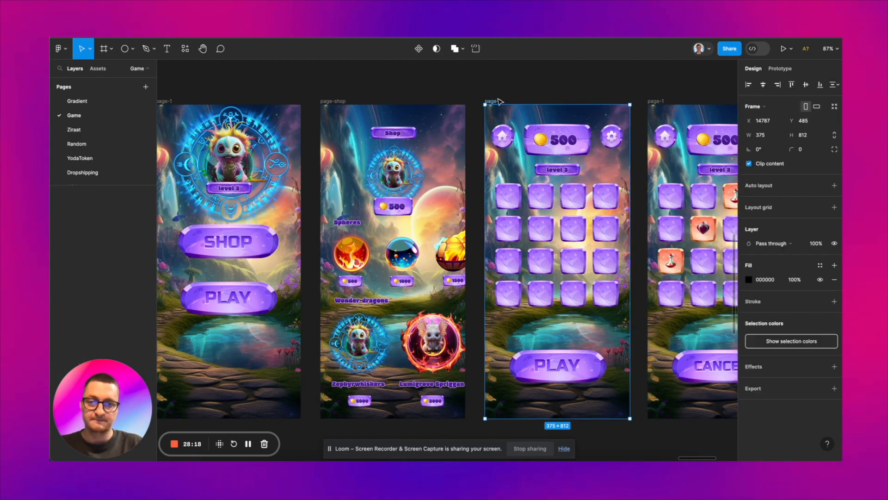
pyautogui.write('page')
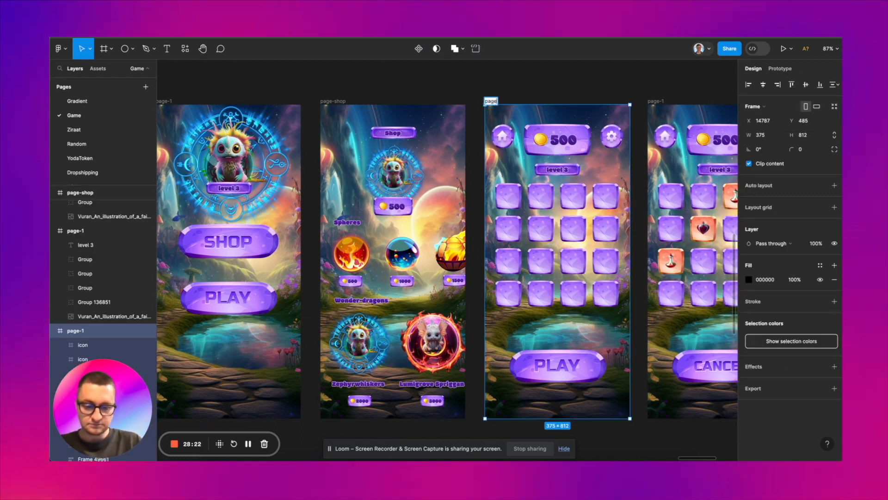
pyautogui.hscroll(6, 531, 97)
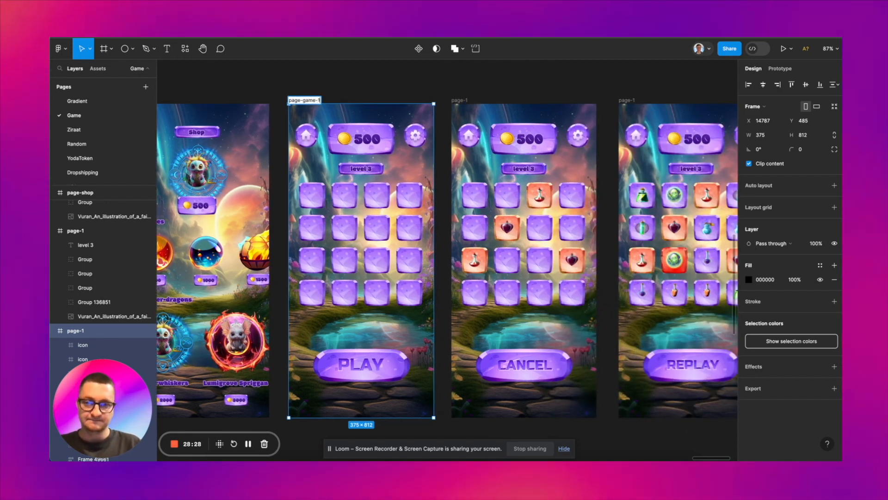
# Step: Rename the game frame with the CANCEL button as page-game-2
pyautogui.doubleClick(456, 100)
pyautogui.write('page-game-1')
pyautogui.press('BackSpace')
pyautogui.write('2')
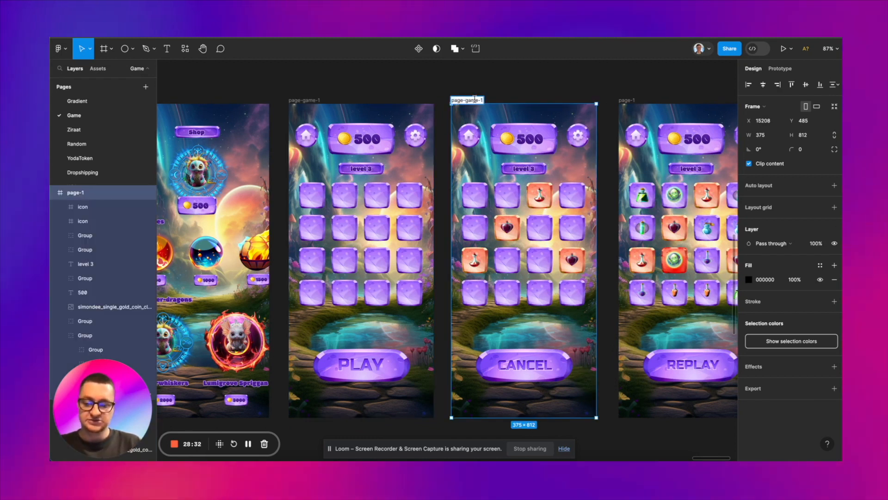
# Step: Rename the game frame with the REPLAY button as page-game-3
pyautogui.hscroll(2, 537, 87)
pyautogui.doubleClick(564, 105)
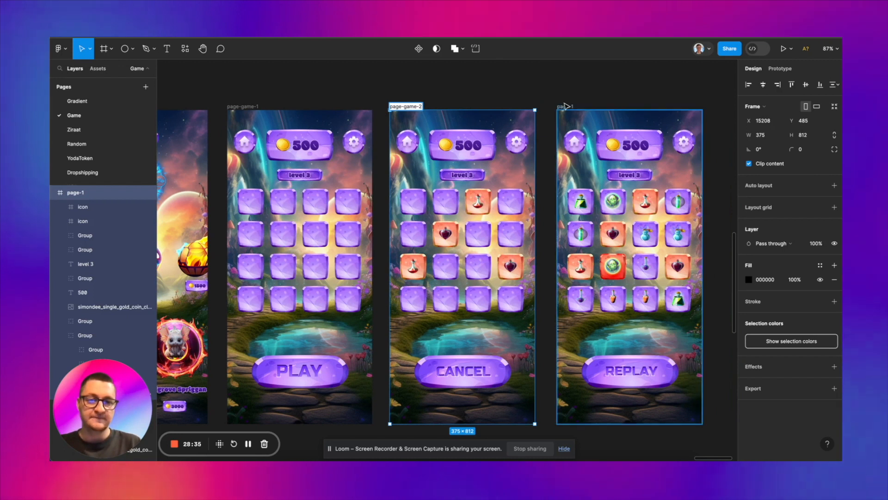
pyautogui.write('page-game-1')
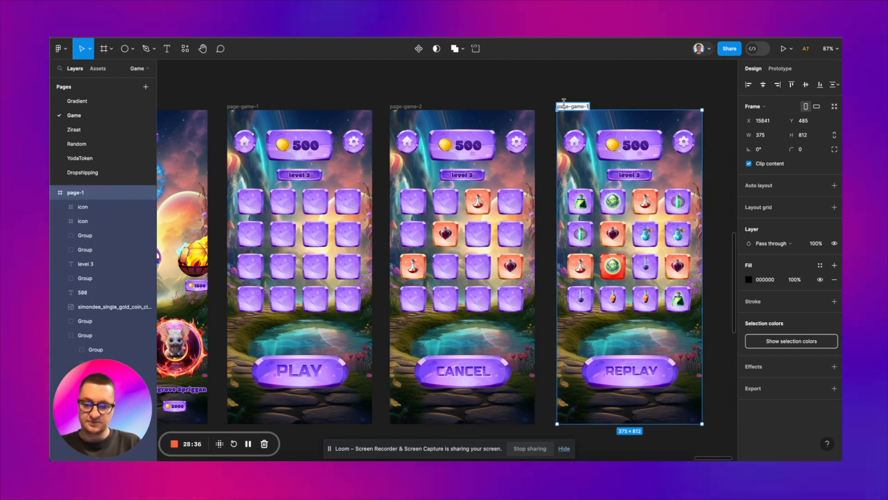
pyautogui.click(547, 94)
pyautogui.scroll(-5, 547, 95)
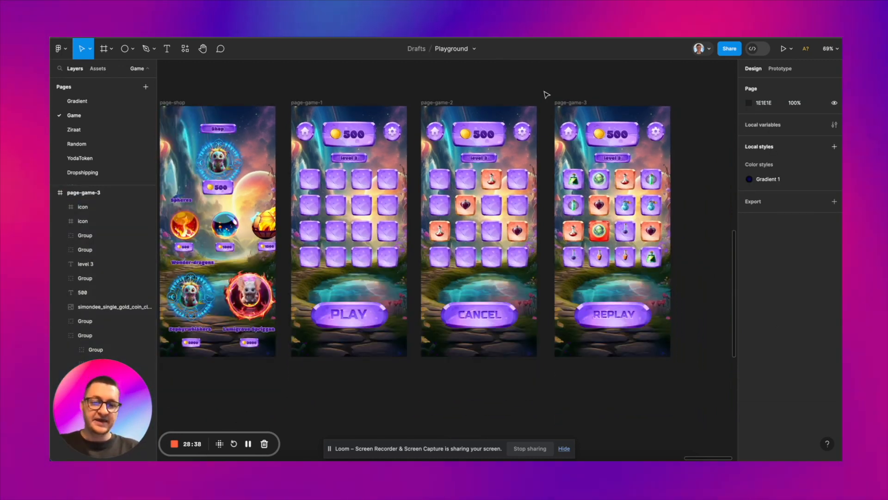
pyautogui.hscroll(-2, 546, 95)
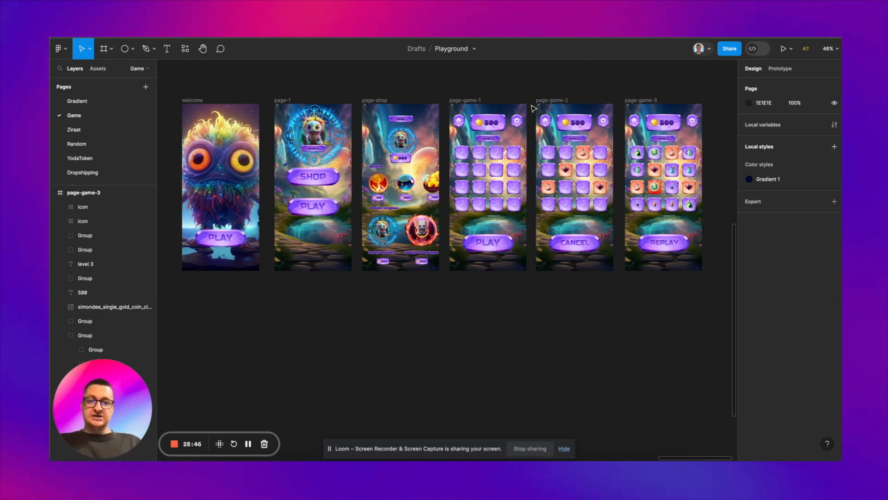
pyautogui.scroll(5, 530, 109)
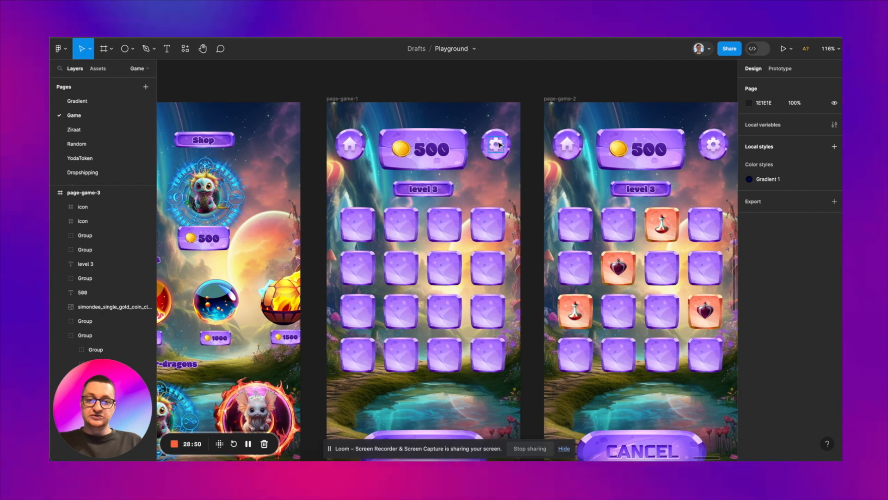
pyautogui.scroll(-4, 499, 144)
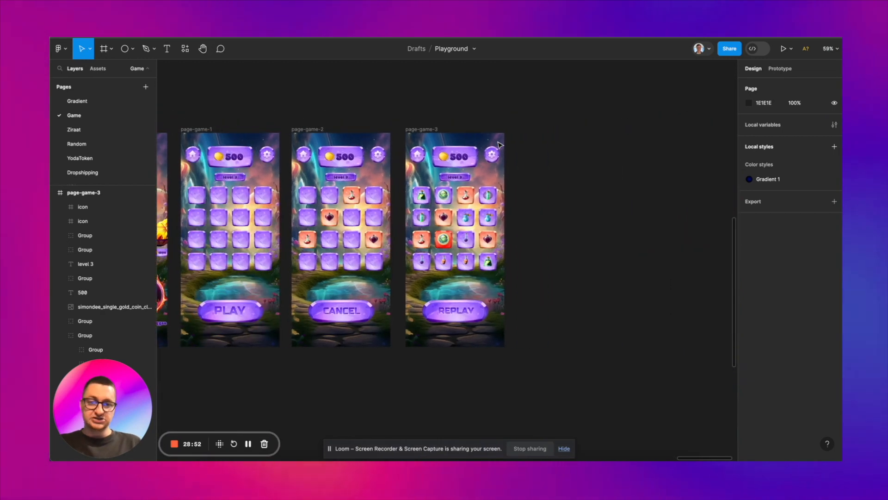
pyautogui.scroll(-3, 498, 145)
pyautogui.hscroll(-10, 458, 148)
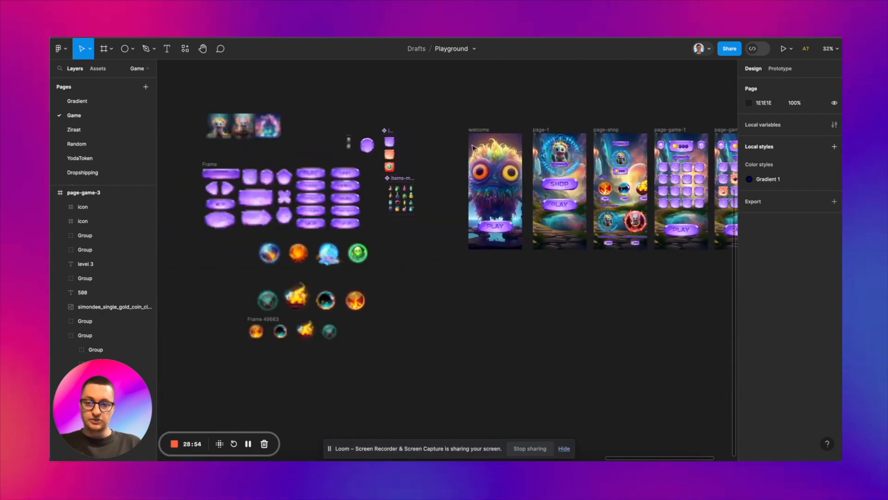
# Step: Create a page-settings frame that keeps only the fantasy landscape background illustration from the game screens
pyautogui.hscroll(5, 416, 151)
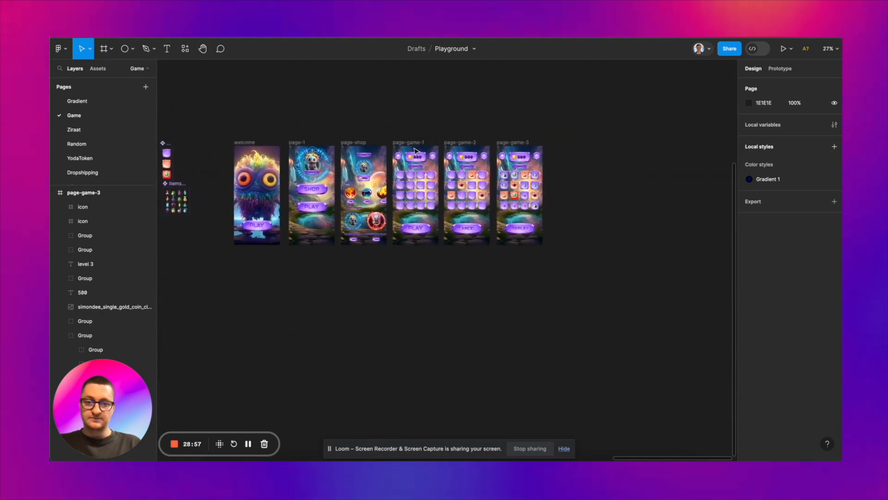
pyautogui.scroll(3, 416, 151)
pyautogui.hscroll(-5, 416, 151)
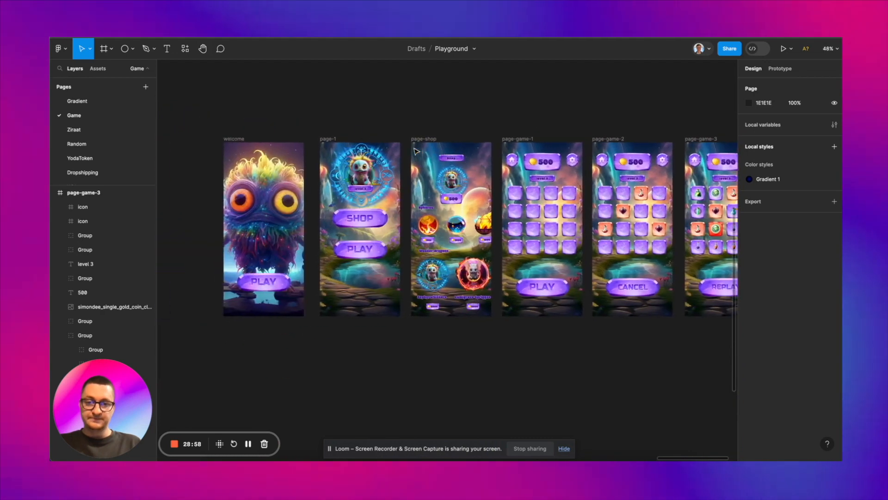
pyautogui.click(330, 136)
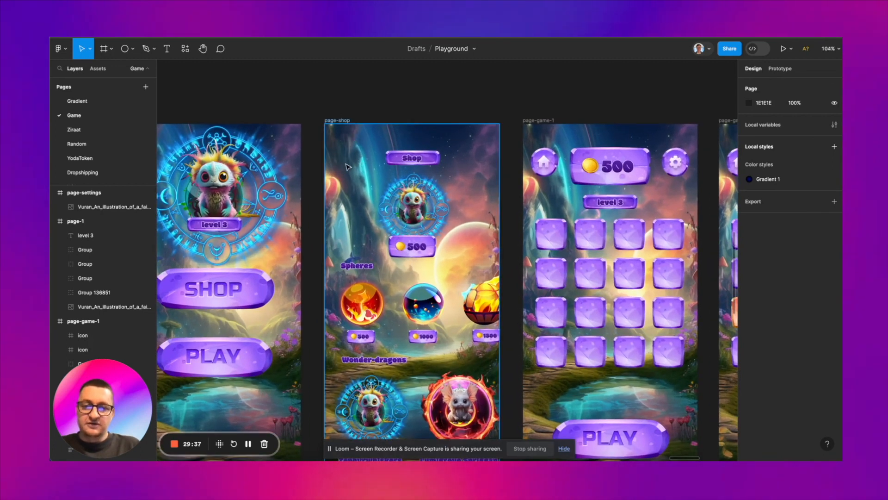
# Step: Place the arrow shape from the purple button set on page-shop as a left-pointing 52 × 28 back button and name it back-btn
pyautogui.scroll(-5, 348, 167)
pyautogui.hscroll(-6, 348, 167)
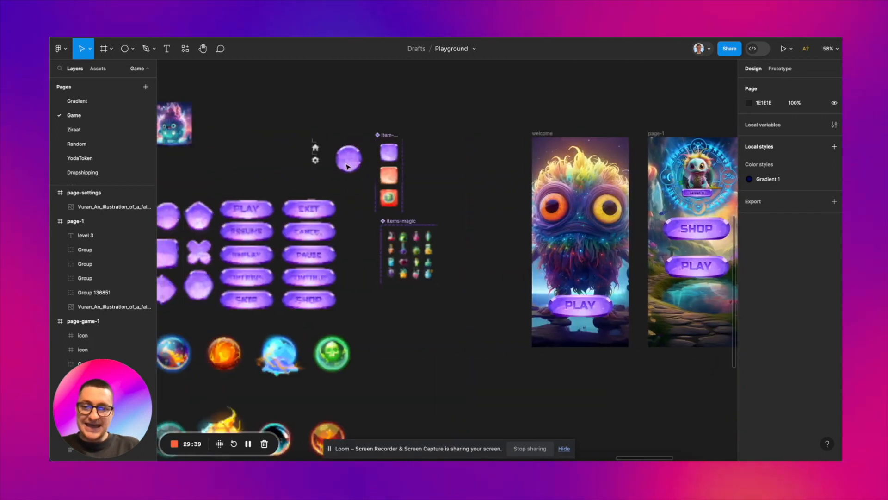
pyautogui.hscroll(-4, 348, 166)
pyautogui.scroll(3, 243, 208)
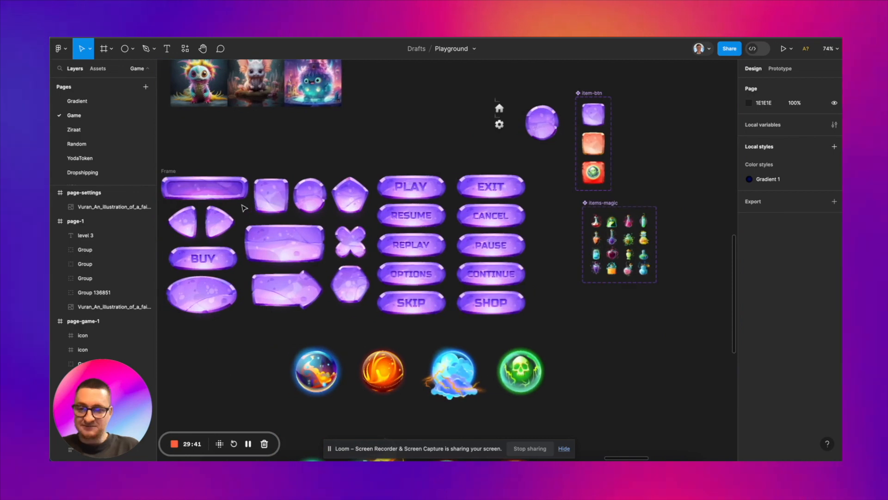
pyautogui.click(287, 289)
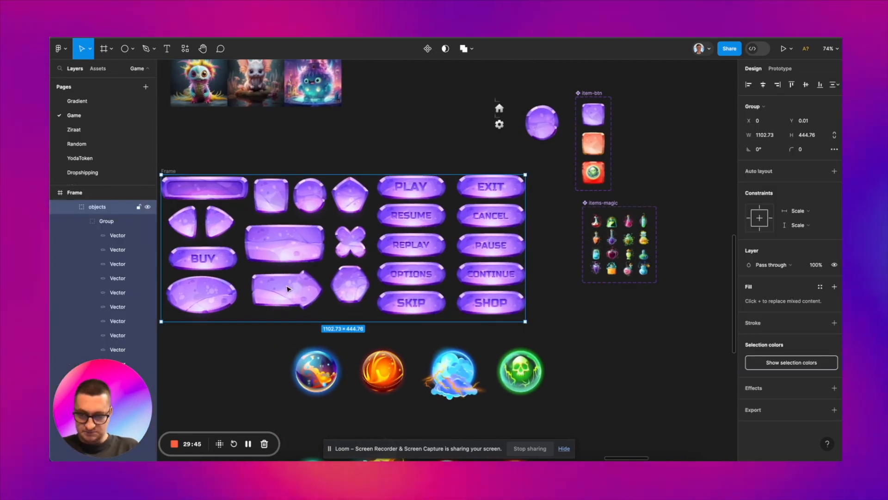
pyautogui.doubleClick(286, 289)
pyautogui.doubleClick(287, 289)
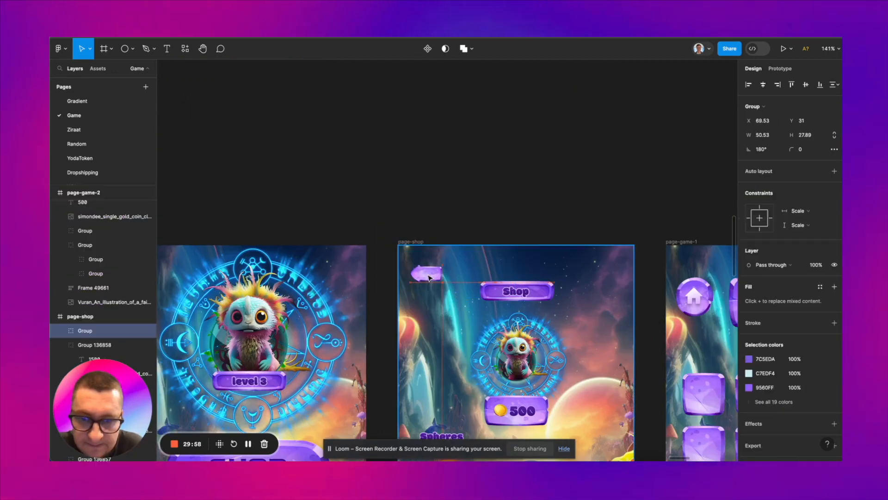
pyautogui.click(435, 289)
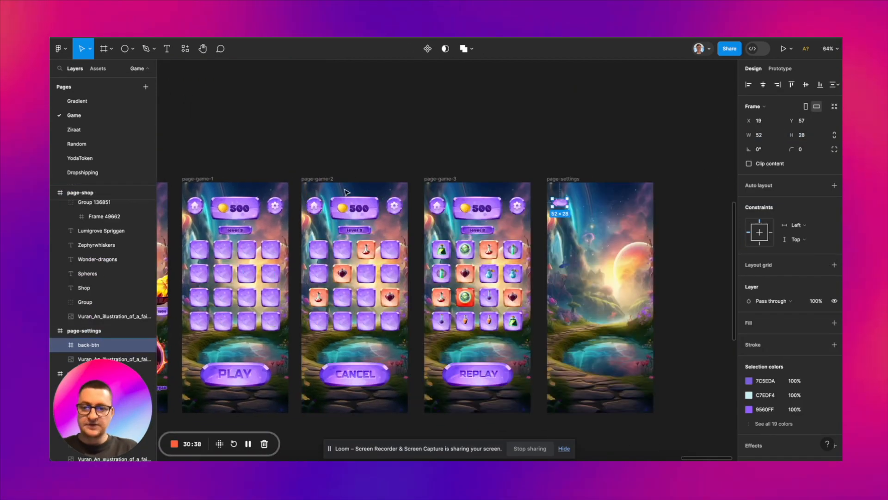
# Step: Copy the purple plate behind the Shop title on page-shop into the page-settings frame
pyautogui.hscroll(-5, 295, 201)
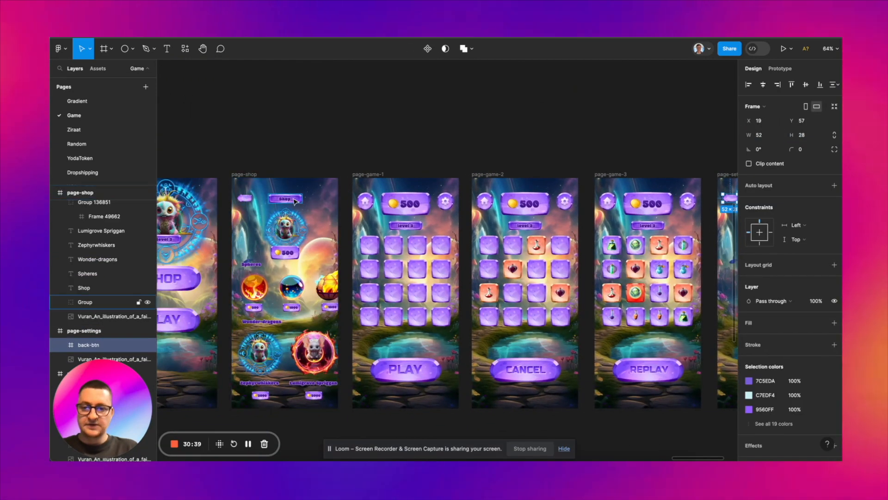
pyautogui.scroll(5, 295, 200)
pyautogui.click(299, 201)
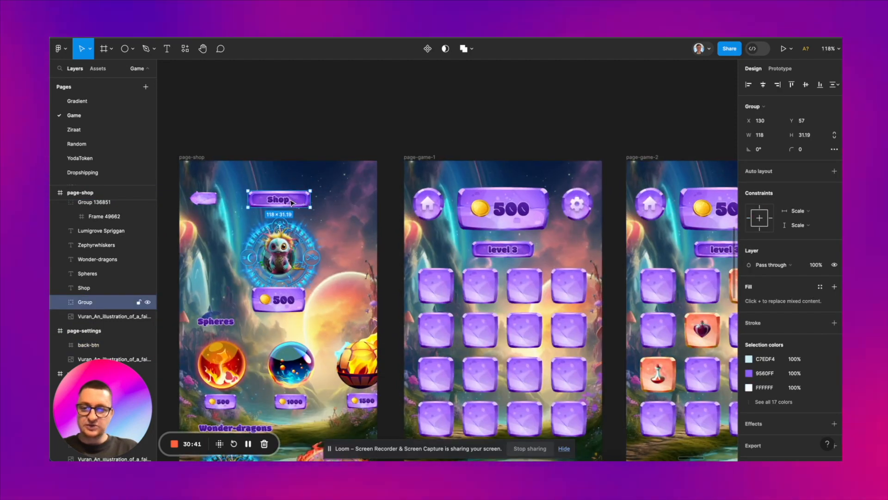
pyautogui.scroll(-3, 291, 202)
pyautogui.hscroll(10, 282, 195)
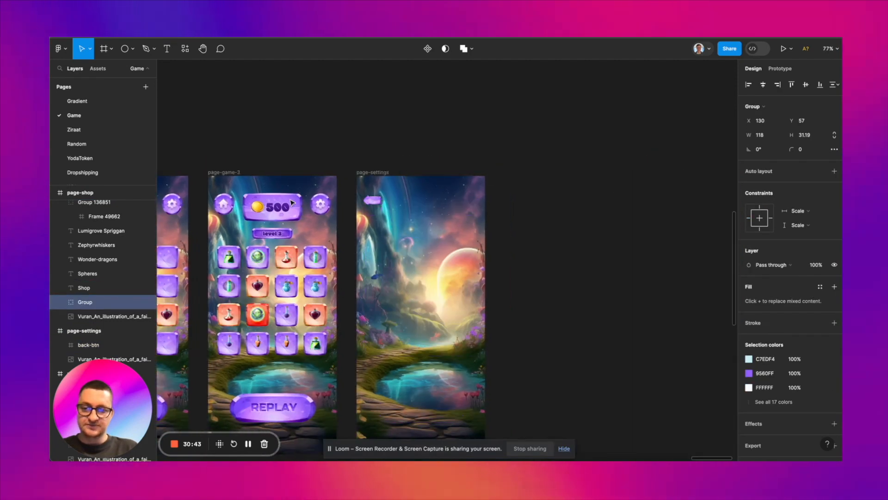
pyautogui.click(273, 173)
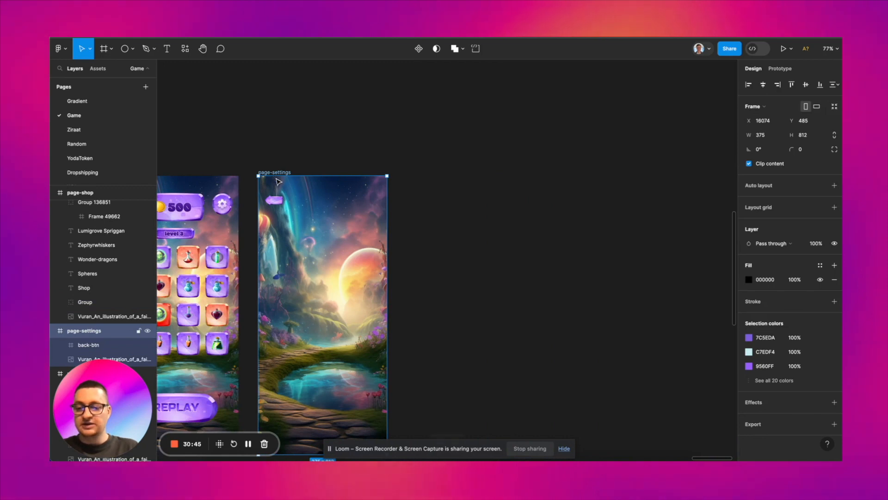
pyautogui.hotkey('ctrl', 'v')
pyautogui.scroll(2, 277, 182)
pyautogui.hscroll(-3, 277, 181)
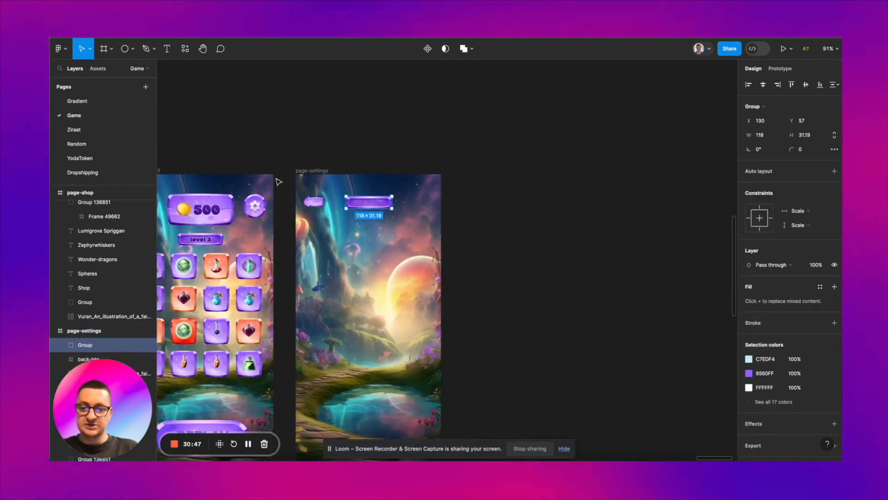
# Step: Copy the Shop title text onto the empty plate in page-settings and change its wording to Settings
pyautogui.scroll(-3, 279, 182)
pyautogui.hscroll(-10, 296, 185)
pyautogui.scroll(4, 331, 195)
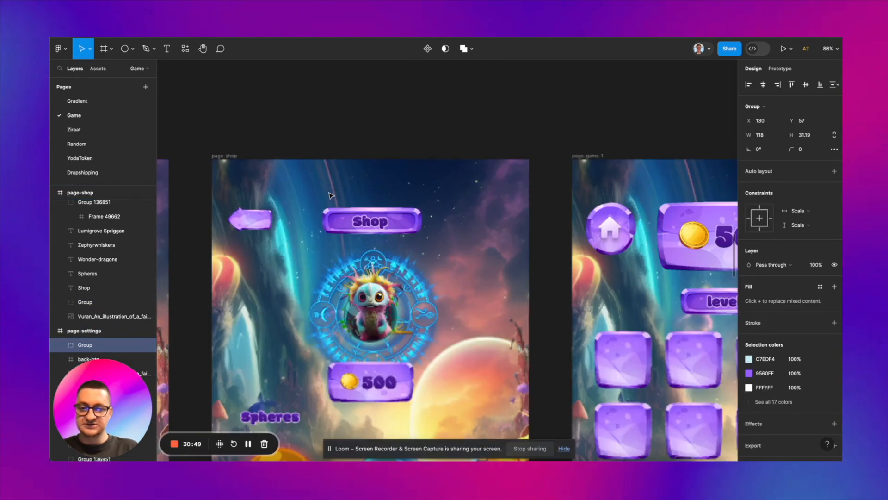
pyautogui.doubleClick(370, 221)
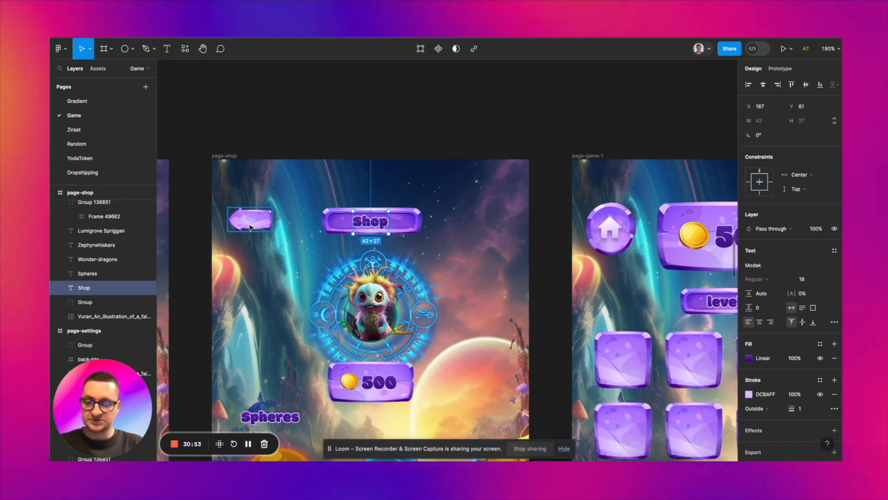
pyautogui.scroll(-5, 344, 225)
pyautogui.hscroll(10, 439, 222)
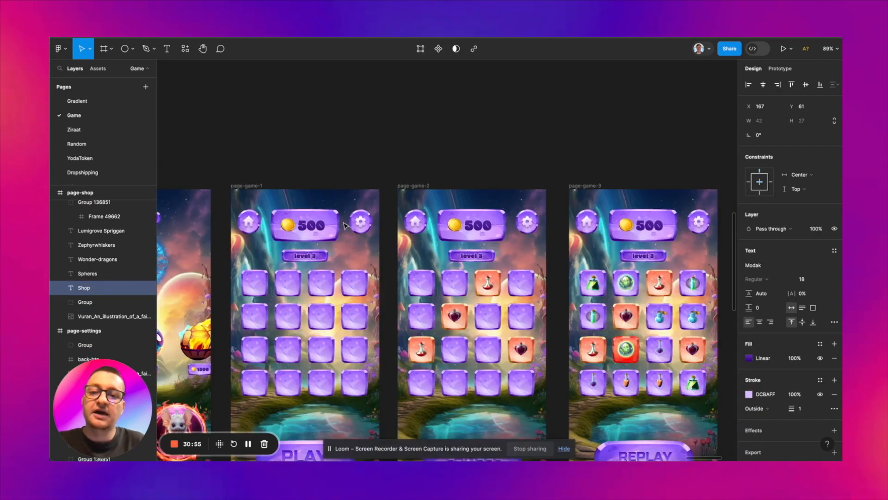
pyautogui.scroll(3, 535, 218)
pyautogui.scroll(1, 535, 218)
pyautogui.hscroll(2, 535, 219)
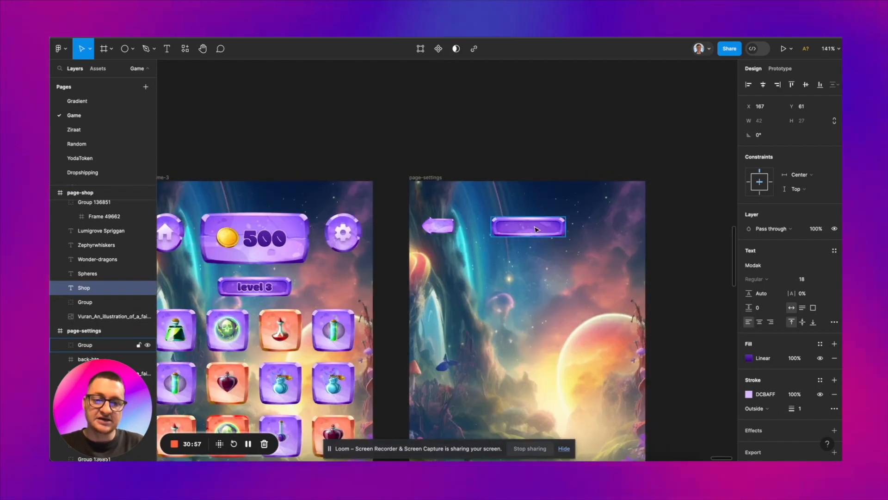
pyautogui.click(529, 227)
pyautogui.press('super+v')
pyautogui.doubleClick(525, 227)
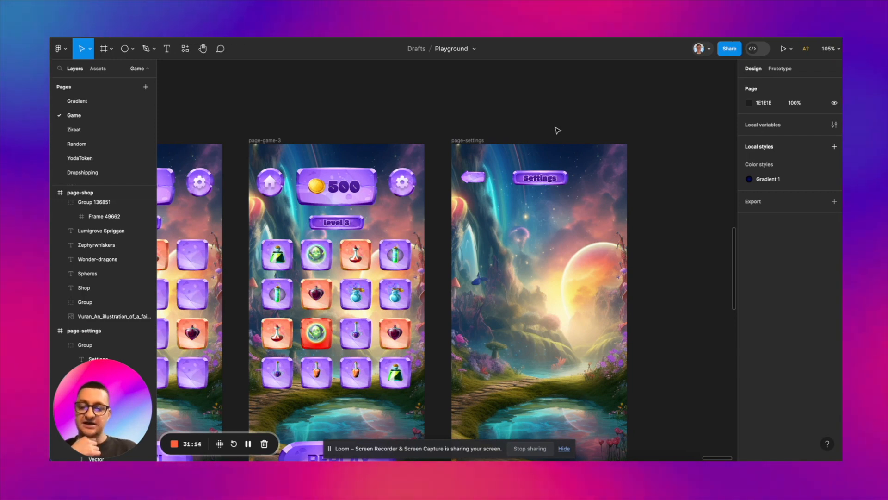
# Step: Add three wide purple plates below the Settings title on page-settings, labelled Vibration, Sound and Policy
pyautogui.scroll(-5, 557, 131)
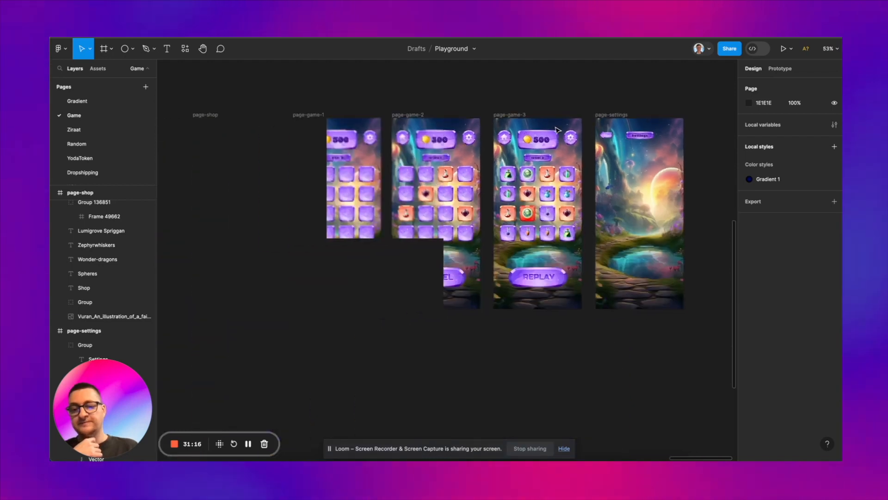
pyautogui.hscroll(-10, 558, 131)
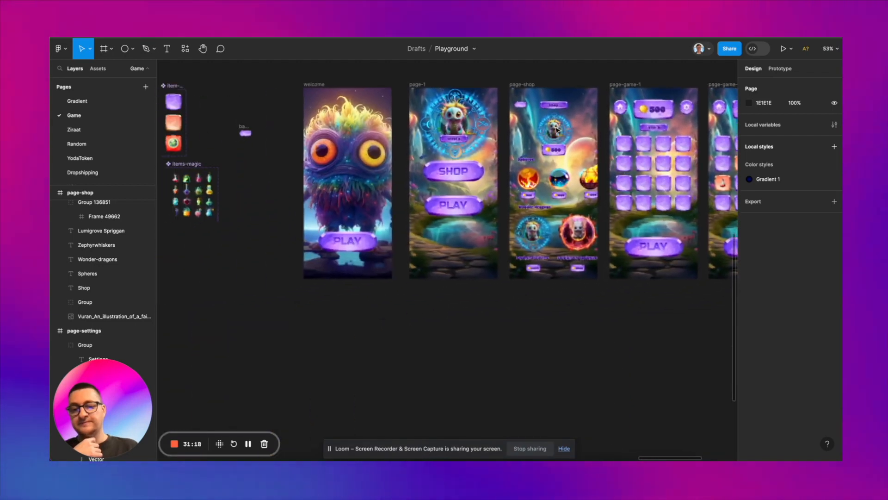
pyautogui.hscroll(-10, 335, 159)
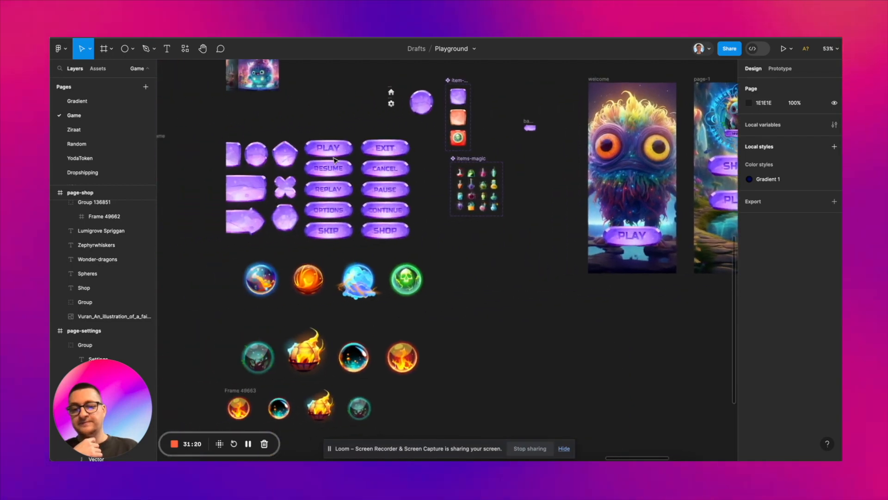
pyautogui.click(255, 151)
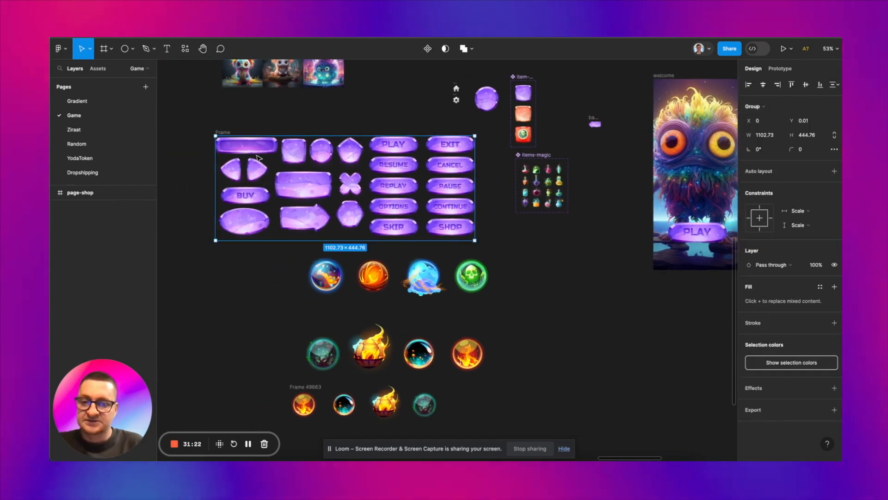
pyautogui.click(255, 151)
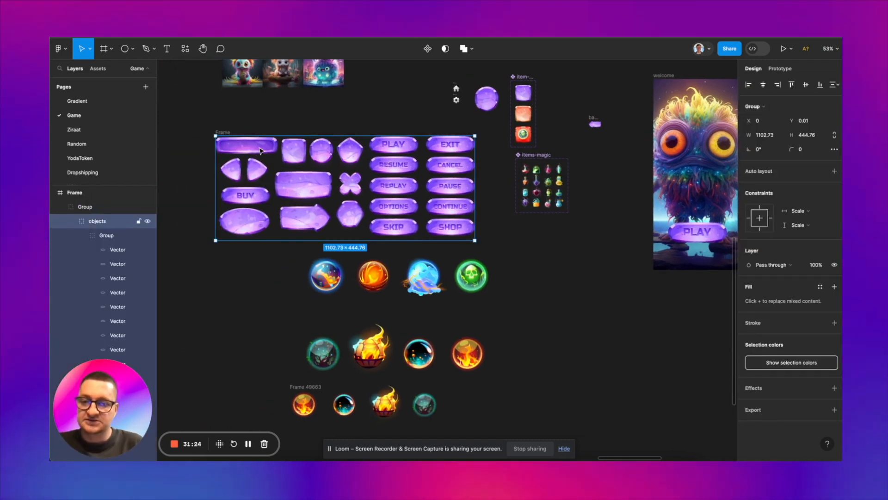
pyautogui.hscroll(20, 261, 150)
pyautogui.hscroll(3, 262, 149)
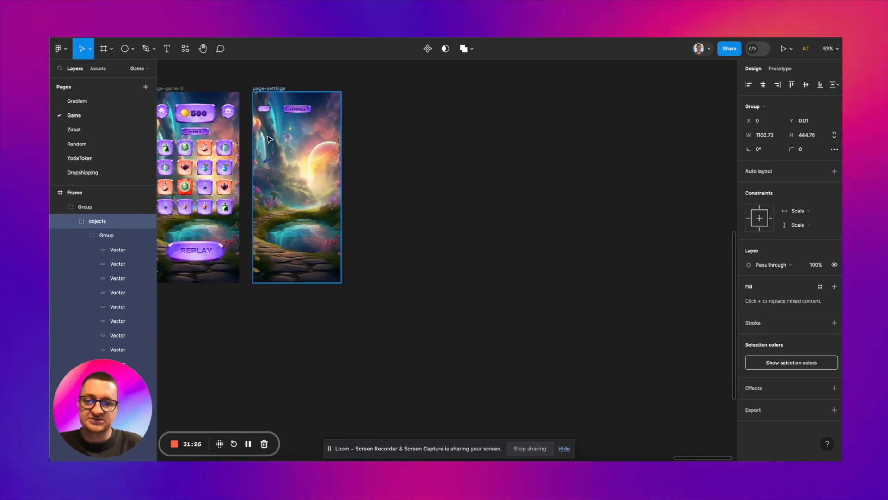
pyautogui.scroll(5, 366, 111)
pyautogui.click(370, 109)
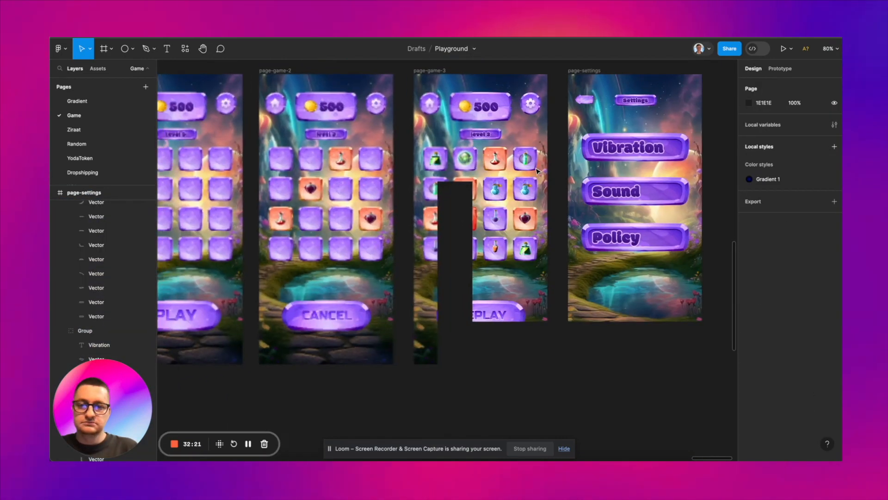
pyautogui.scroll(5, 535, 170)
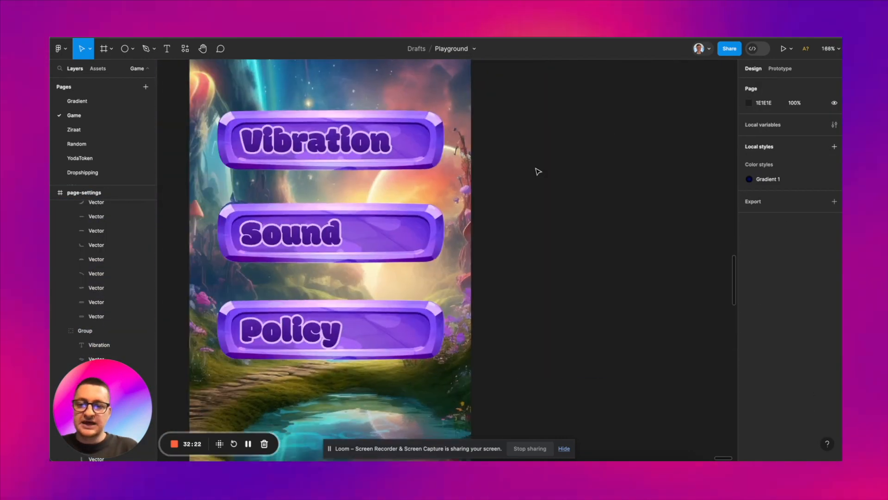
# Step: Copy the back-btn arrow from page-shop into the Policy plate on page-settings, placing it beside the label at X 236, Y 446
pyautogui.hscroll(-1, 539, 171)
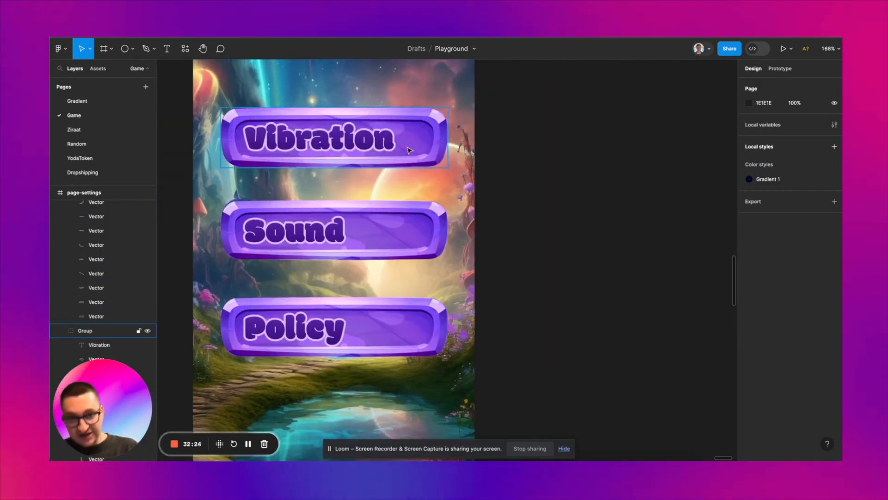
pyautogui.hscroll(-3, 428, 231)
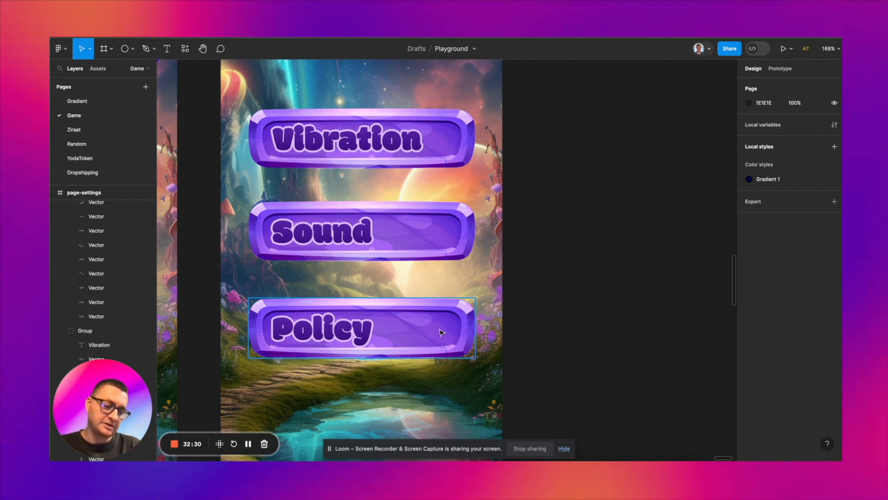
pyautogui.scroll(-5, 440, 332)
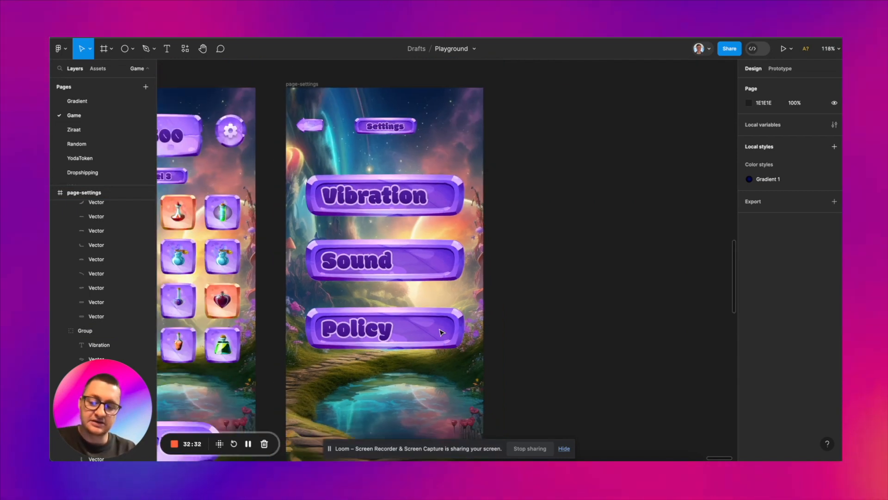
pyautogui.scroll(-3, 440, 332)
pyautogui.hscroll(-5, 440, 332)
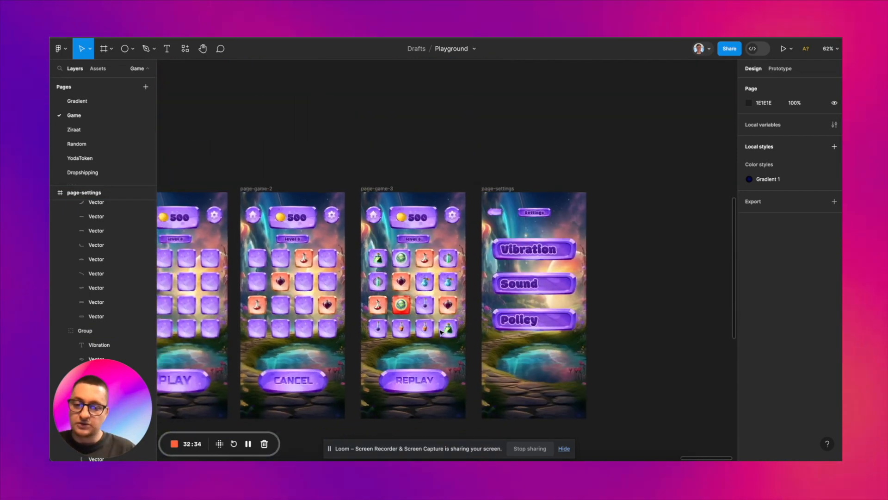
pyautogui.hscroll(-2, 440, 332)
pyautogui.scroll(5, 271, 195)
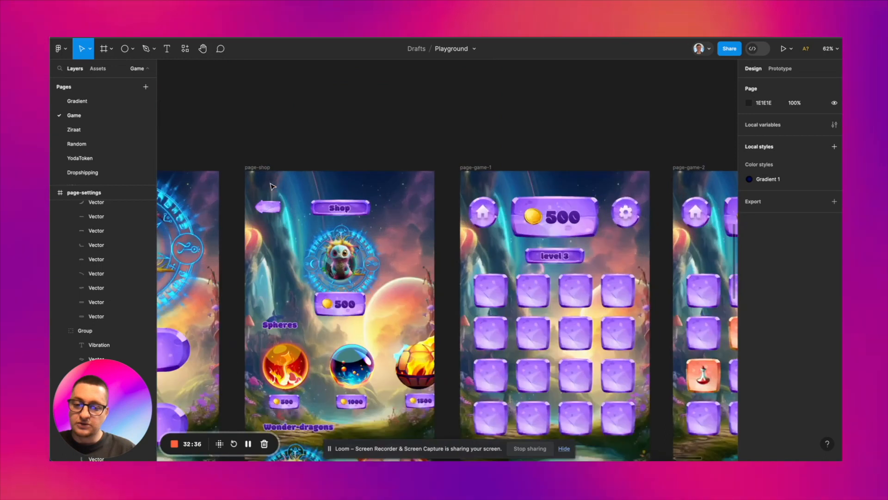
pyautogui.click(270, 209)
pyautogui.hscroll(15, 271, 211)
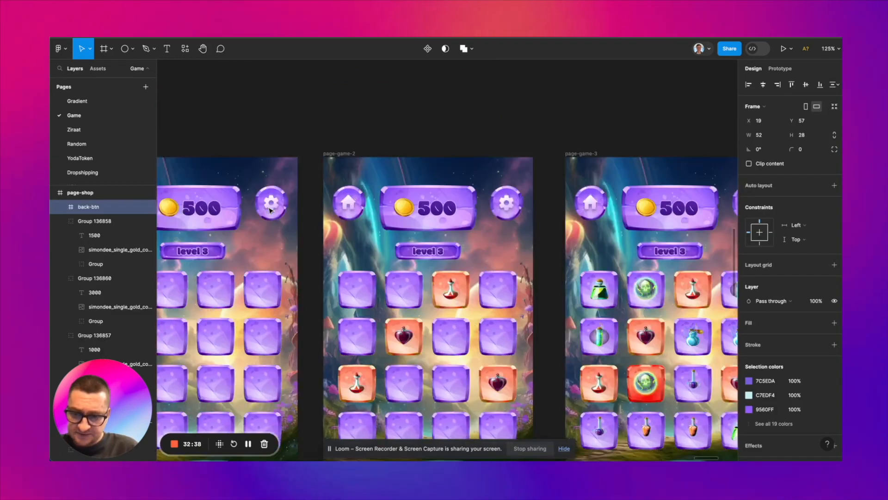
pyautogui.scroll(-2, 318, 282)
pyautogui.scroll(3, 319, 282)
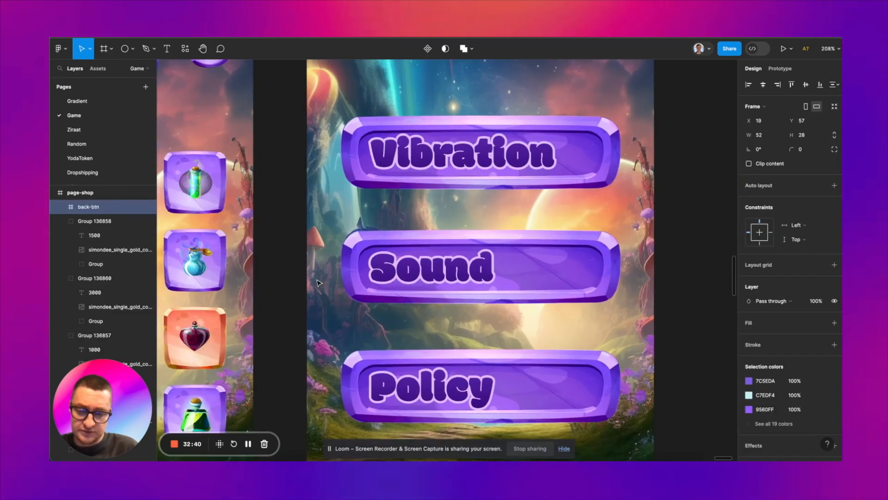
pyautogui.scroll(-2, 370, 278)
pyautogui.click(438, 307)
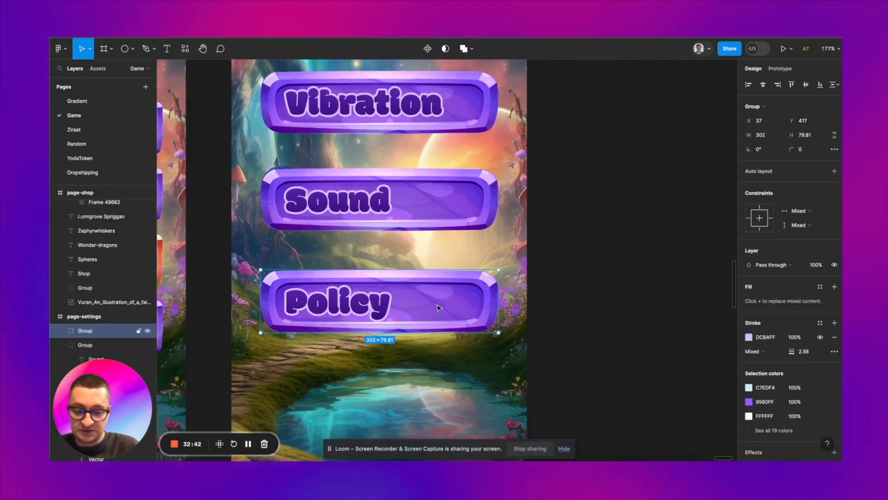
pyautogui.click(305, 327)
pyautogui.moveTo(305, 327); pyautogui.dragTo(447, 306)
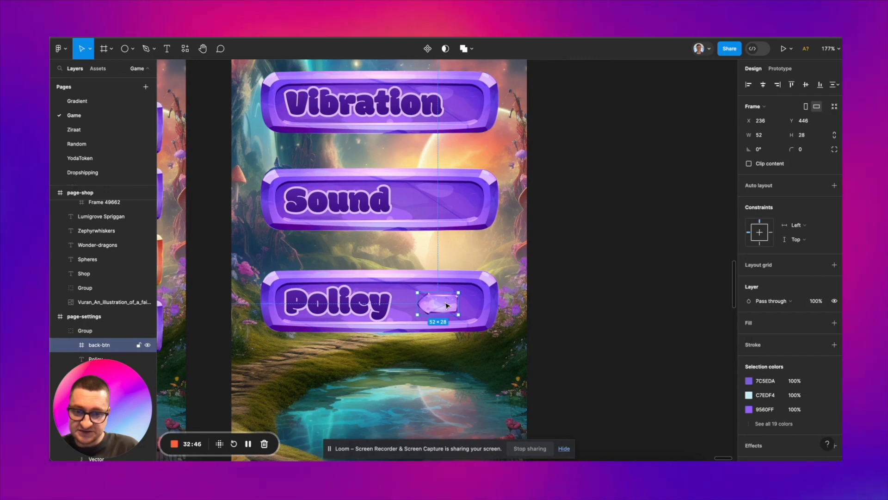
# Step: Flip the arrow on the Policy plate so it points right, and move its back-btn frame to X 258, Y 445
pyautogui.doubleClick(447, 305)
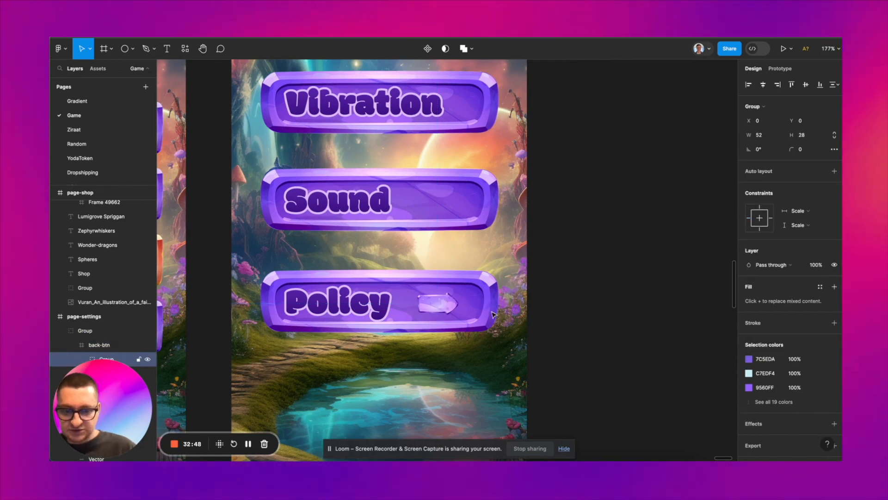
pyautogui.click(491, 315)
pyautogui.click(435, 303)
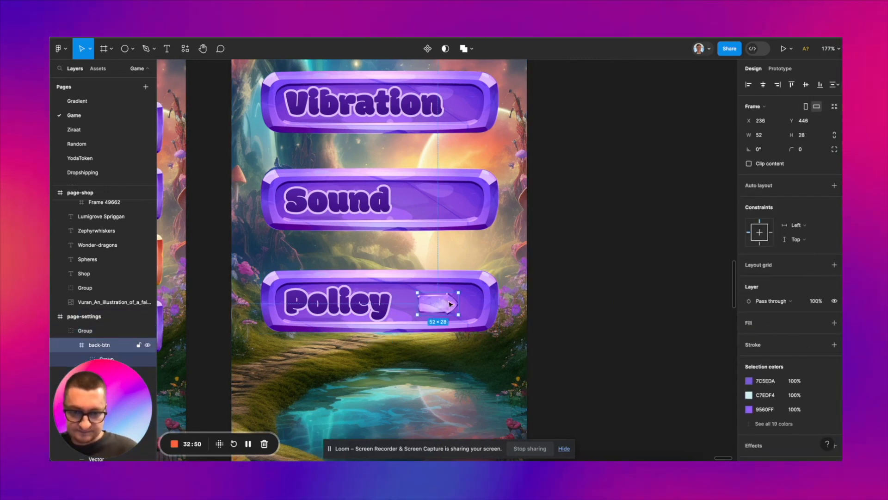
pyautogui.moveTo(434, 303); pyautogui.dragTo(453, 303)
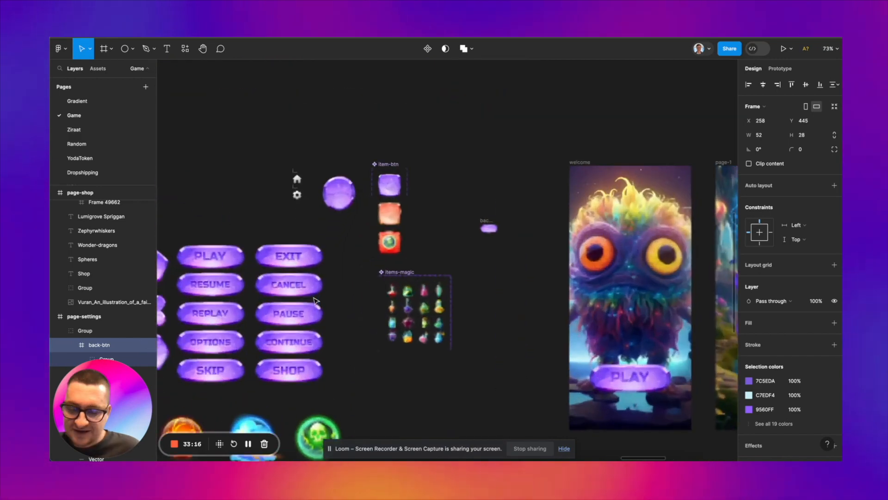
# Step: Copy the round purple button from the button asset frame onto the empty canvas beside the green skull orb
pyautogui.hscroll(-10, 315, 300)
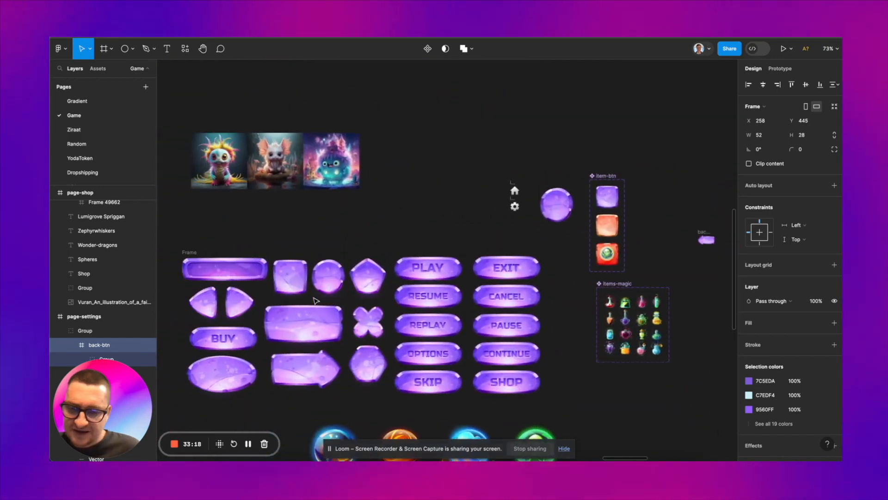
pyautogui.hscroll(-2, 315, 301)
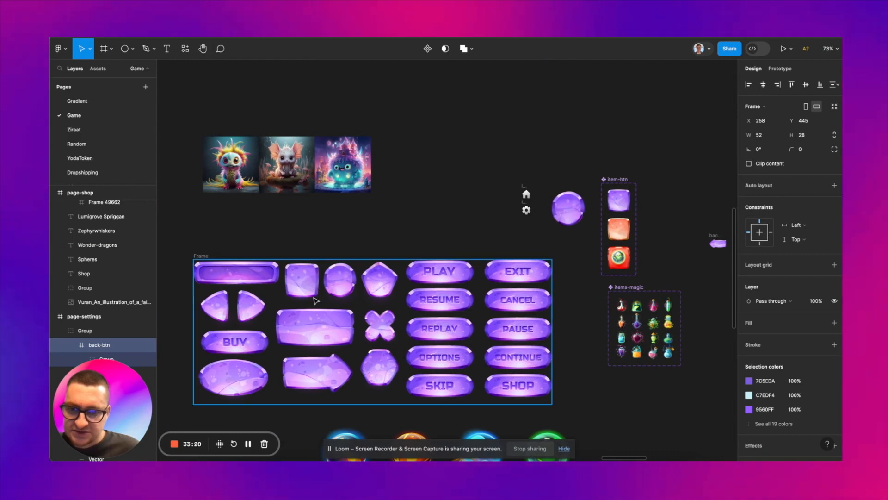
pyautogui.scroll(-3, 315, 301)
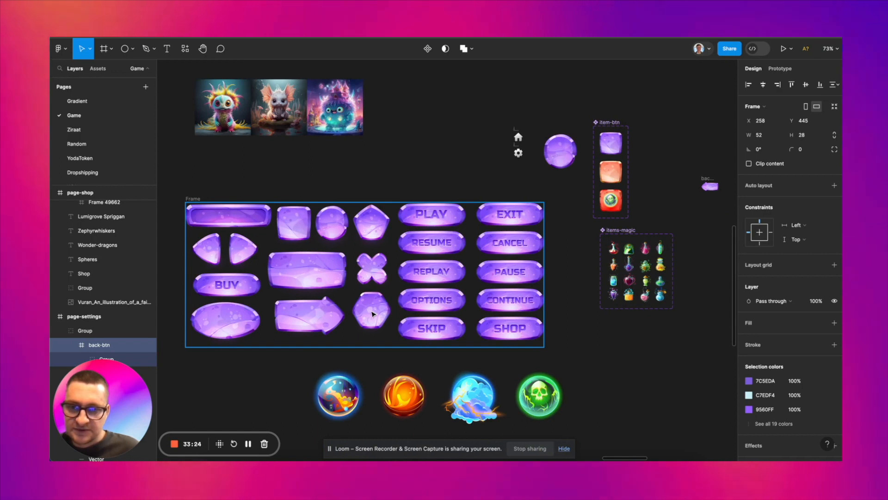
pyautogui.scroll(-3, 372, 314)
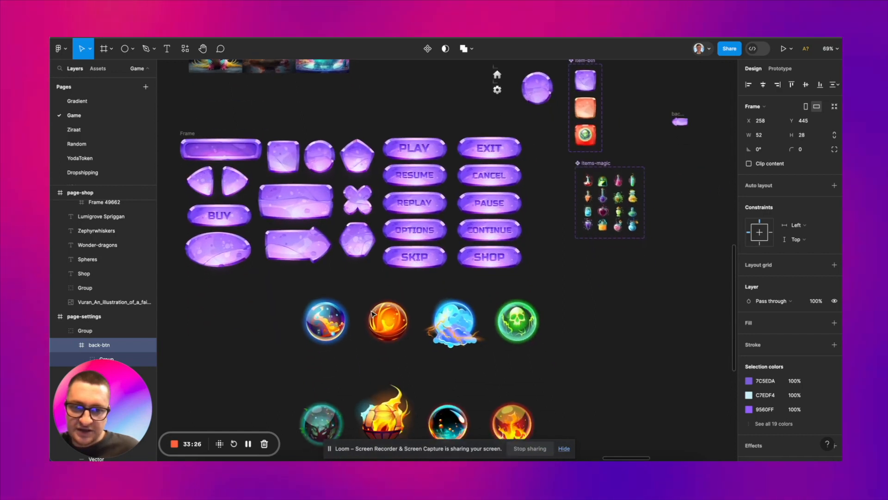
pyautogui.click(324, 157)
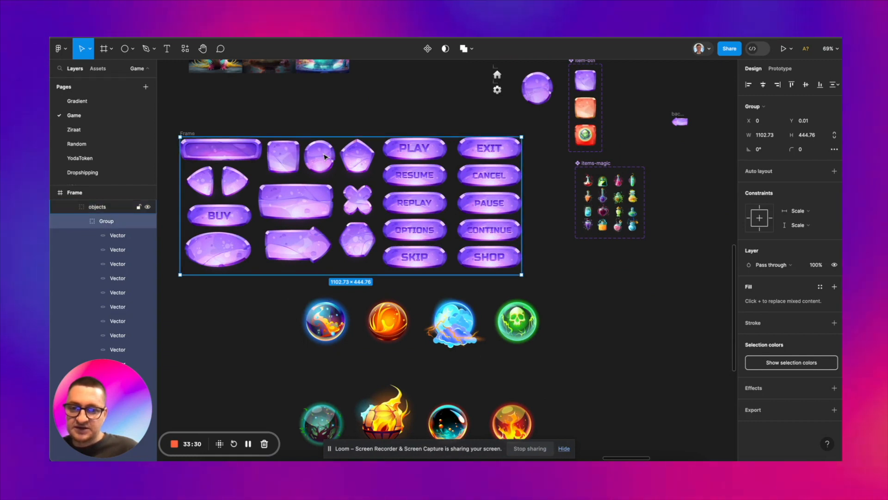
pyautogui.doubleClick(324, 156)
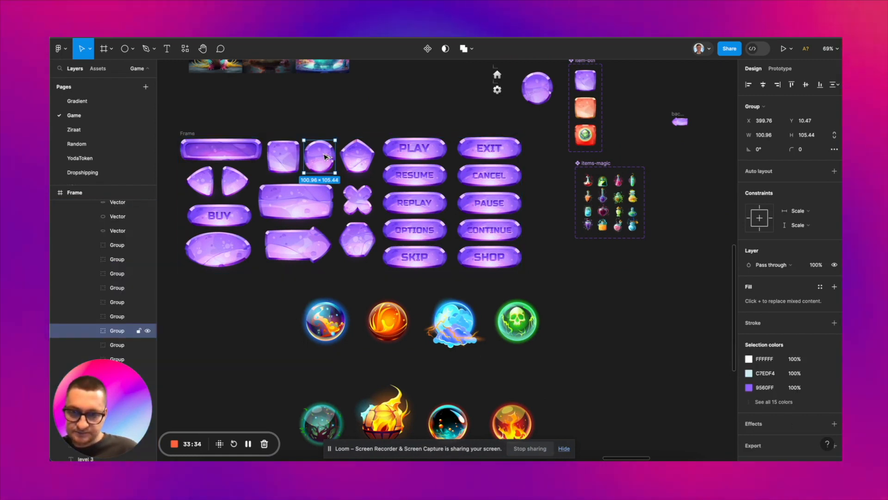
pyautogui.hotkey('ctrl', 'v')
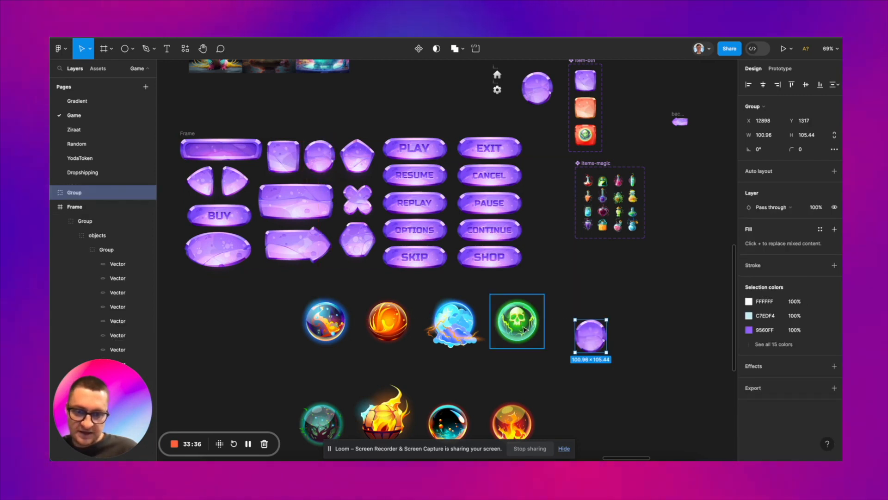
# Step: Place a copy of the green skull orb on the canvas beside the copied round purple button
pyautogui.click(524, 327)
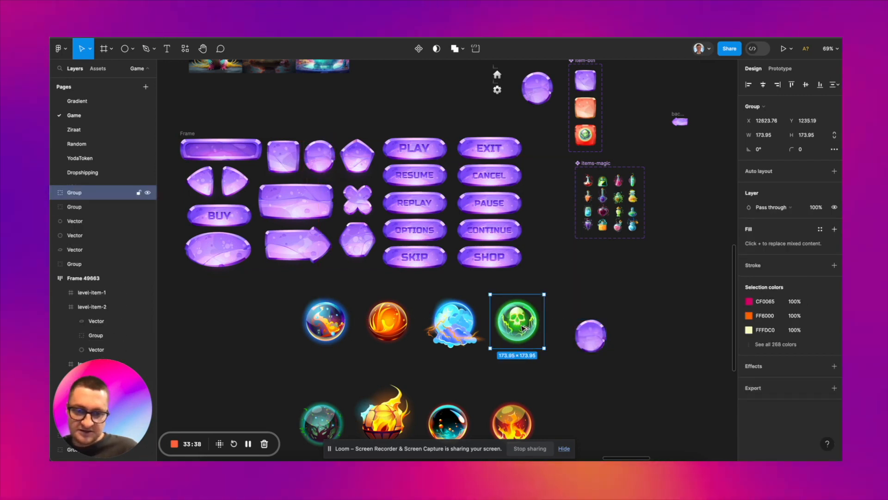
pyautogui.doubleClick(523, 327)
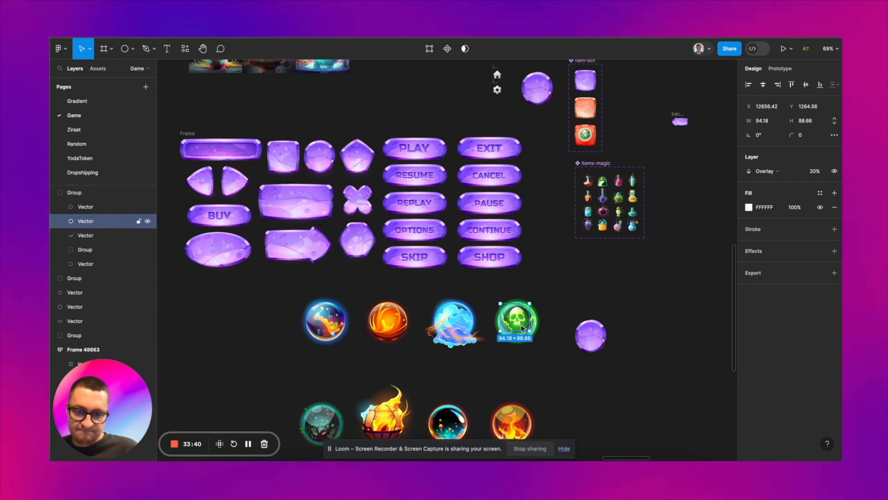
pyautogui.click(558, 311)
pyautogui.click(523, 323)
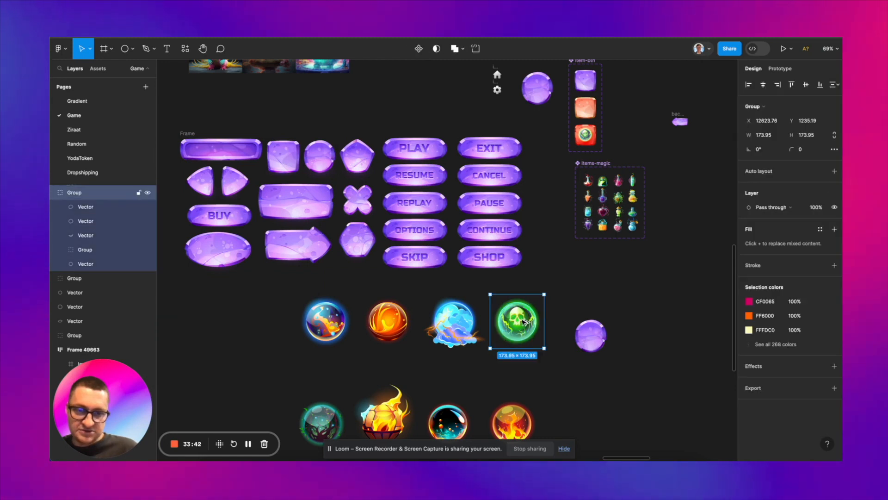
pyautogui.moveTo(669, 366); pyautogui.dragTo(675, 357)
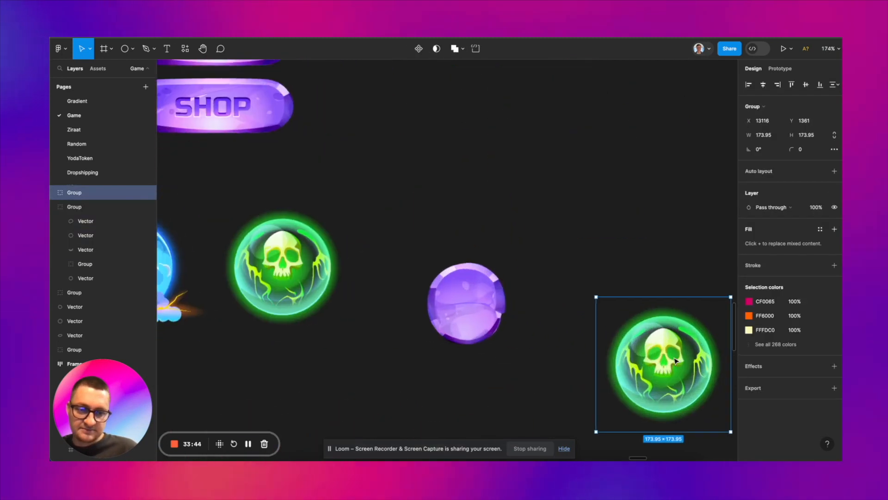
# Step: Combine the round purple button and its green glow into one component and add a second variant
pyautogui.press('Escape')
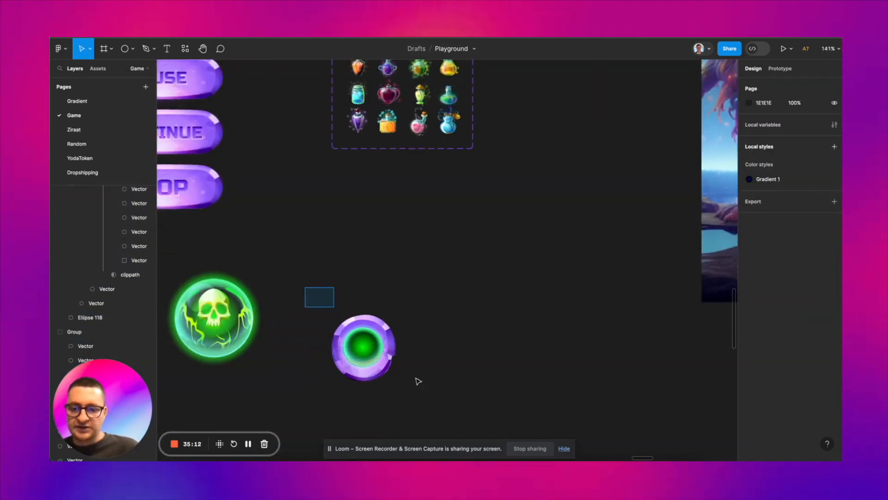
pyautogui.click(389, 365)
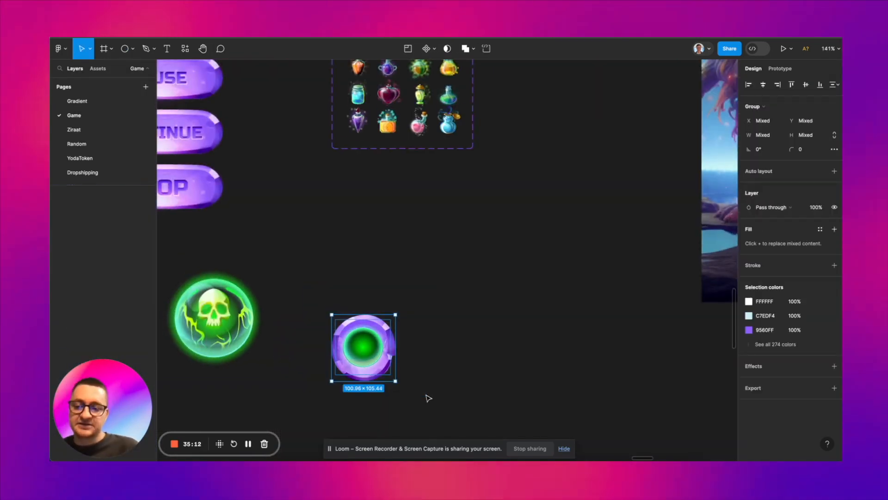
pyautogui.scroll(-1, 444, 367)
pyautogui.click(430, 51)
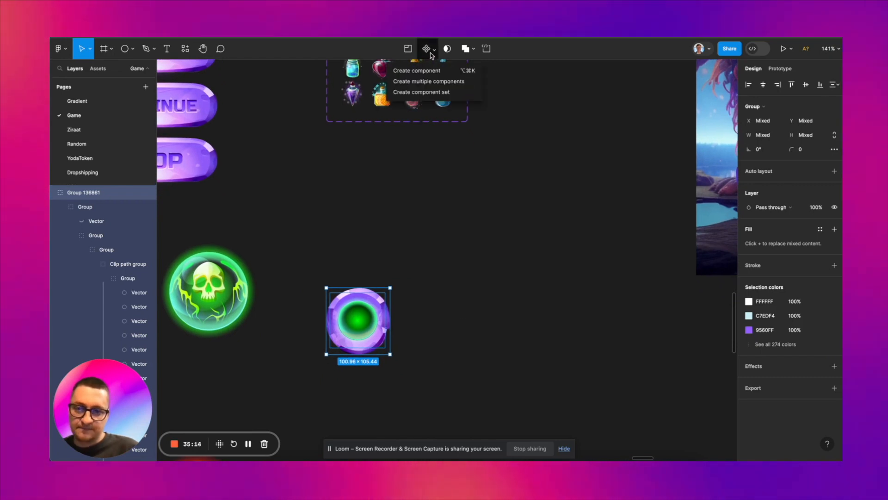
pyautogui.click(426, 71)
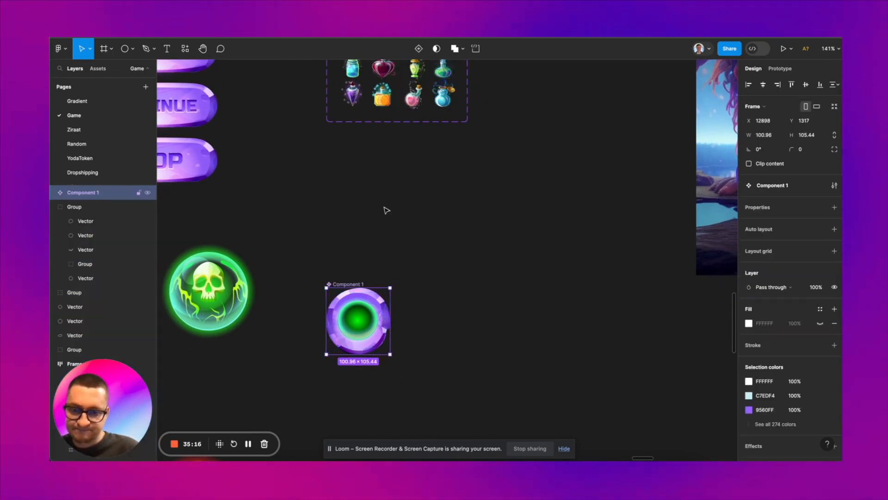
pyautogui.click(418, 49)
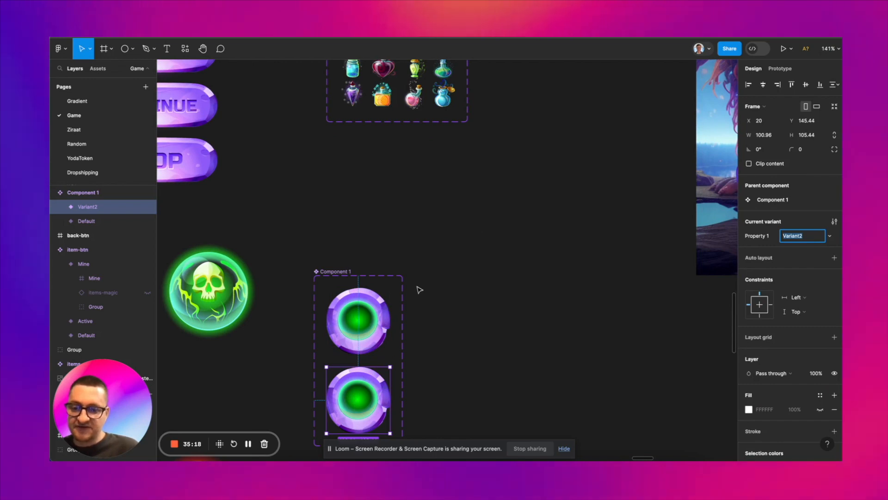
# Step: Delete the green glow from the Default variant, leaving only the plain round purple button
pyautogui.scroll(-3, 419, 289)
pyautogui.scroll(5, 416, 291)
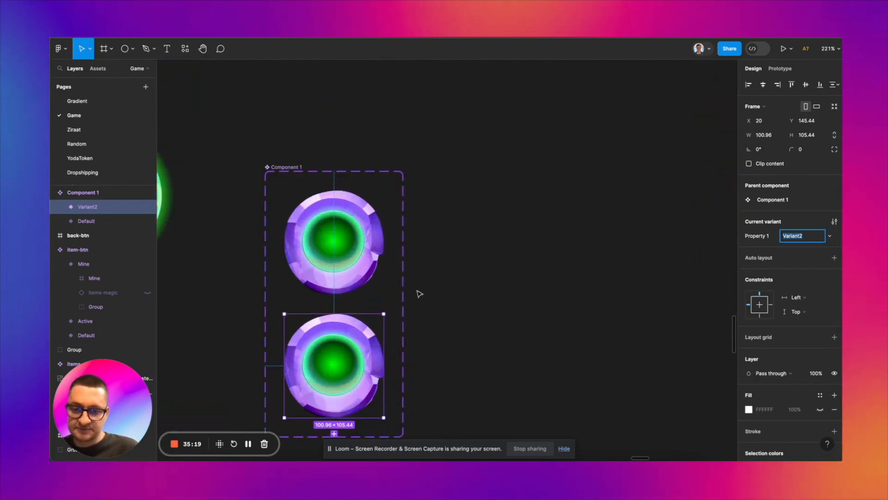
pyautogui.click(340, 236)
pyautogui.click(340, 232)
pyautogui.press('Delete')
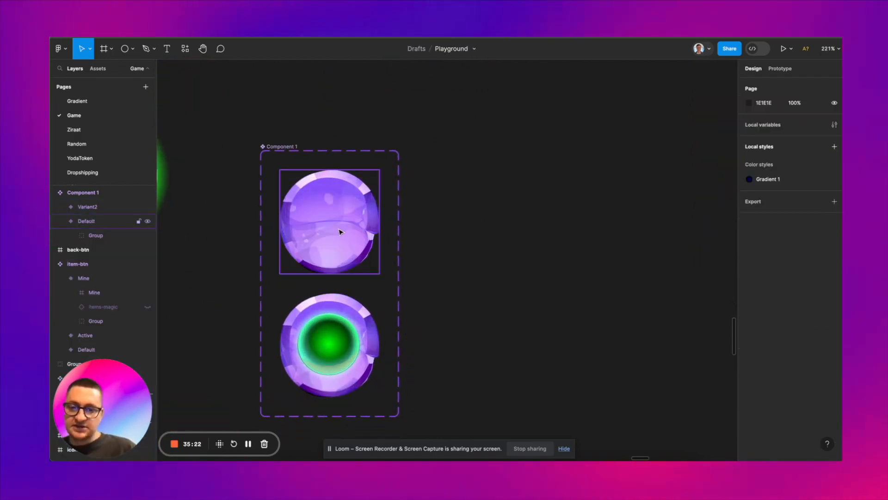
pyautogui.click(340, 231)
# Step: Rename the two-variant button component set as checkbox-btn
pyautogui.doubleClick(290, 147)
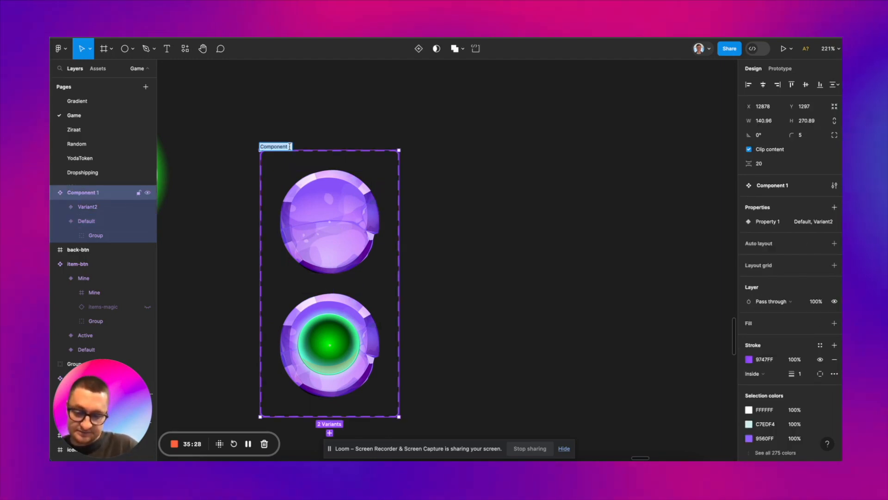
pyautogui.write('checkb')
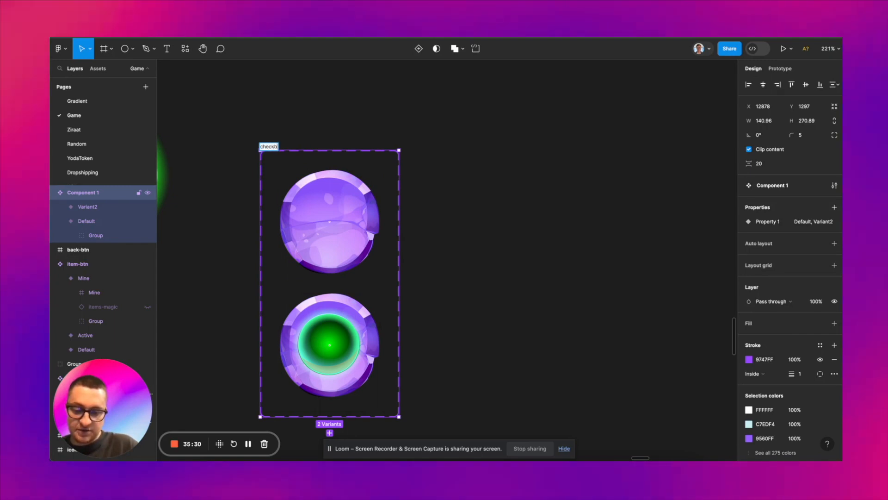
pyautogui.write('ox-')
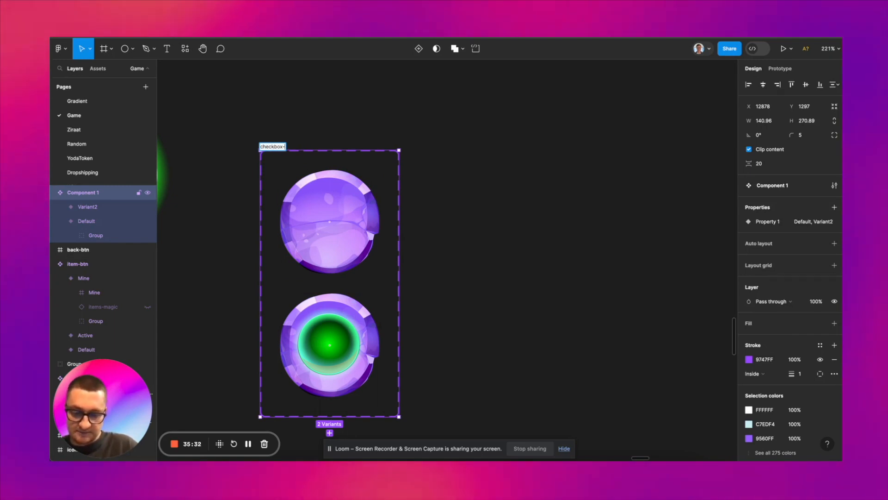
pyautogui.write('btn')
# Step: Set Property 1 to off for the plain checkbox variant and open the green variant's Property 1 value for editing
pyautogui.click(315, 214)
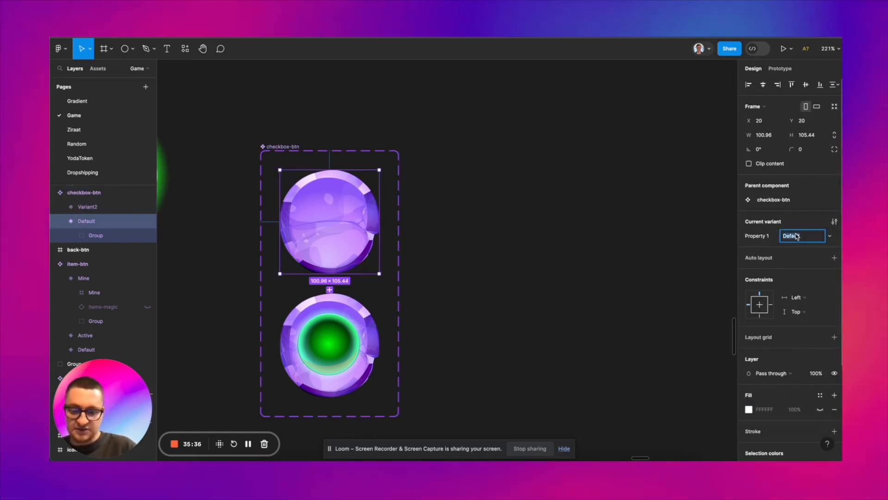
pyautogui.click(509, 245)
pyautogui.click(328, 343)
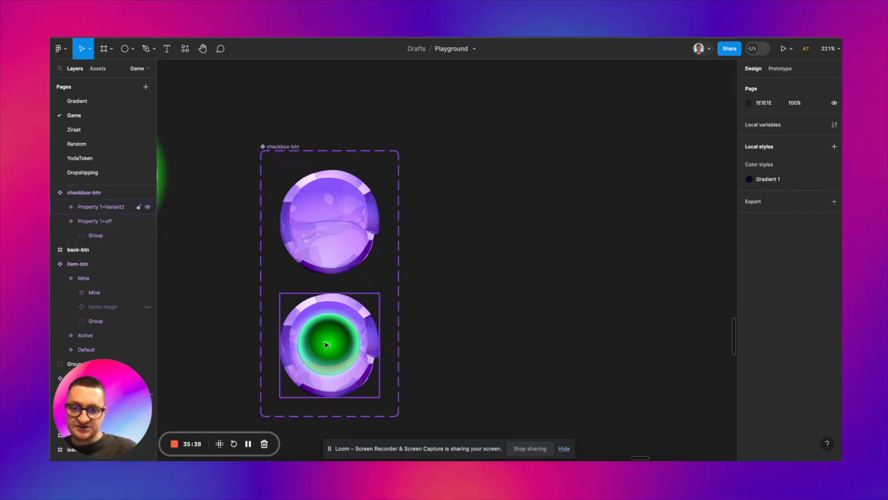
pyautogui.click(814, 237)
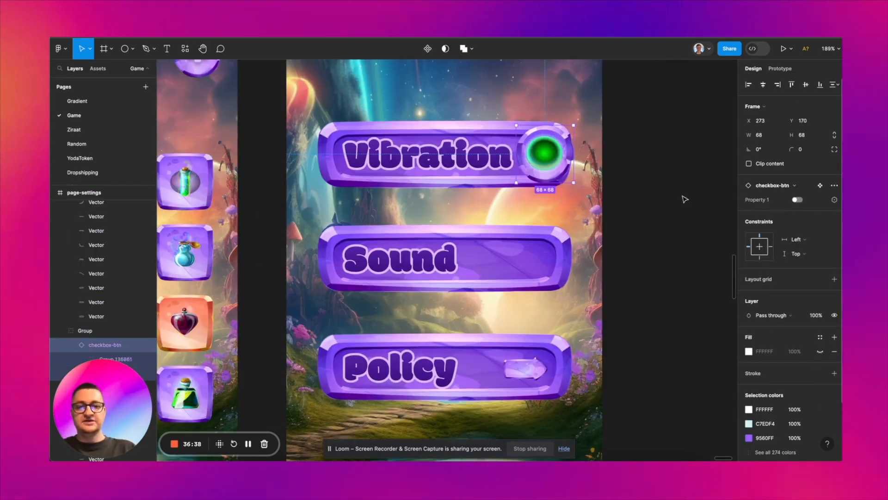
# Step: Copy the green checkbox-btn from the Vibration plate onto the Sound plate in page-settings
pyautogui.click(685, 199)
pyautogui.scroll(-1, 683, 198)
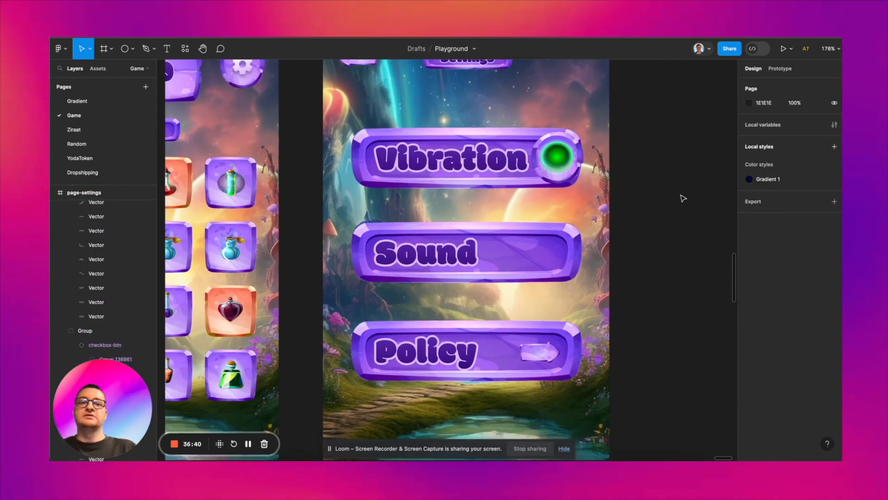
pyautogui.scroll(2, 555, 161)
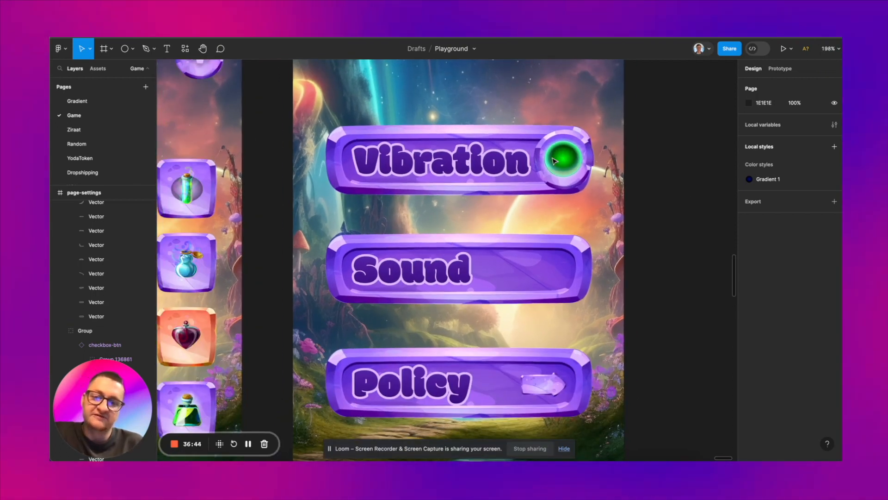
pyautogui.click(560, 134)
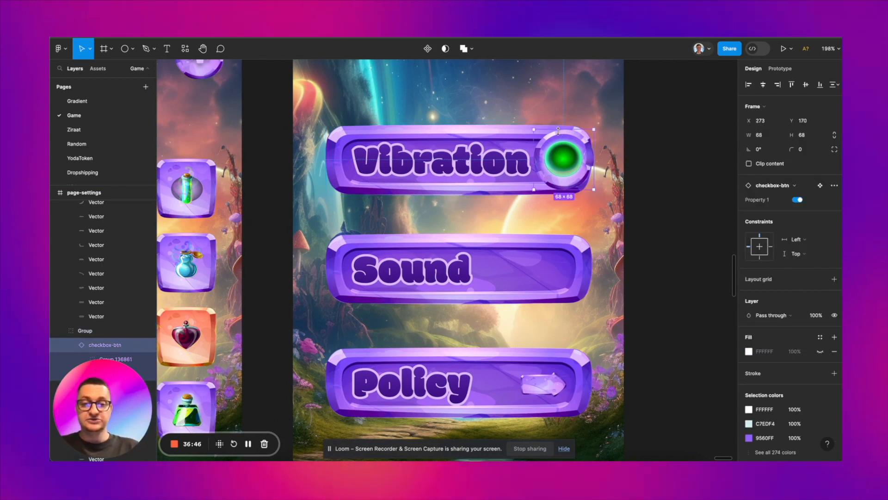
pyautogui.click(555, 257)
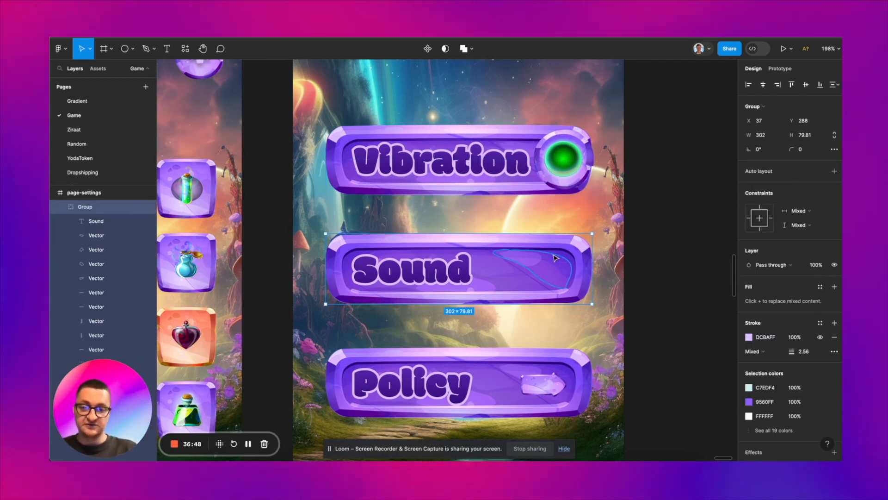
pyautogui.hotkey('ctrl', 'v')
pyautogui.press('Escape')
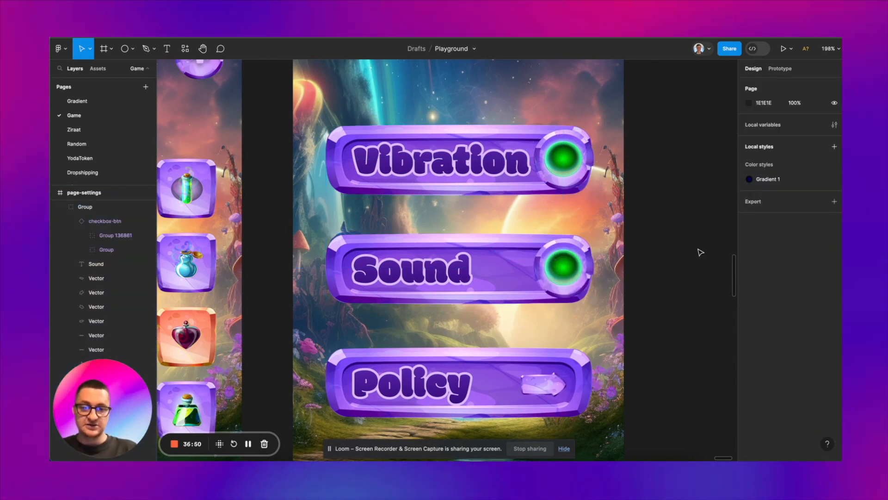
pyautogui.hotkey('shift', '0')
pyautogui.hscroll(3, 700, 252)
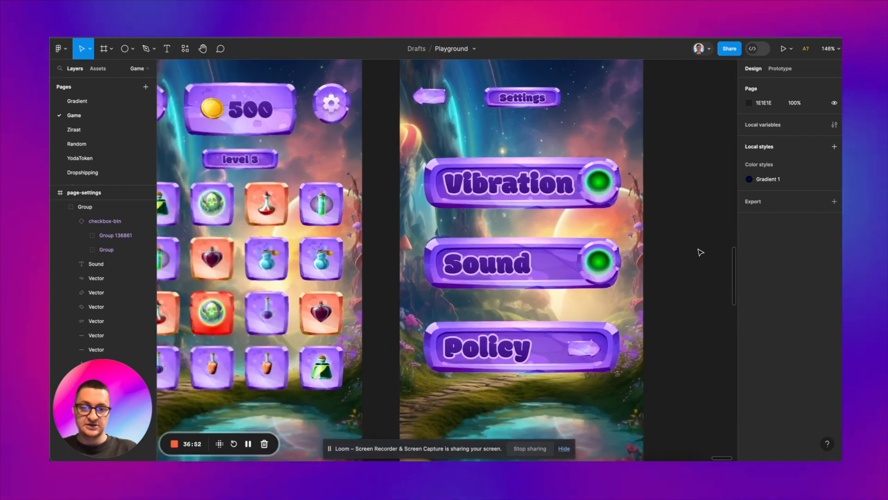
pyautogui.scroll(-3, 700, 252)
pyautogui.scroll(-5, 700, 252)
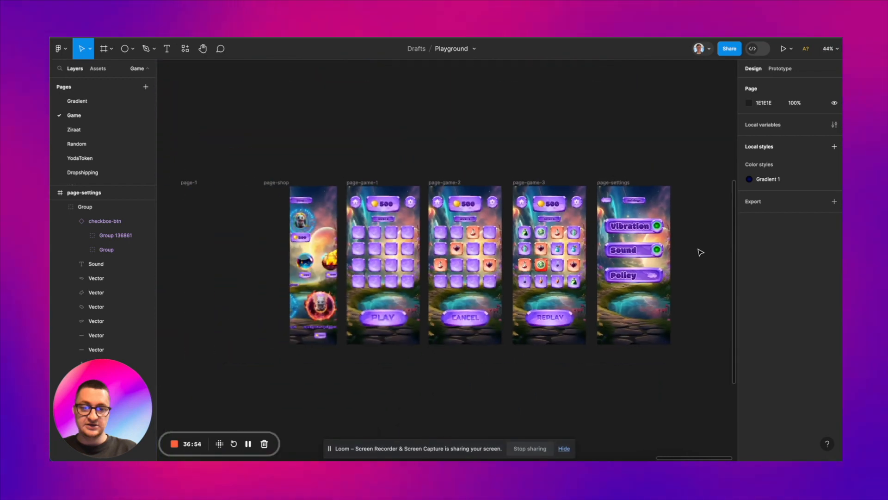
pyautogui.hscroll(-3, 647, 249)
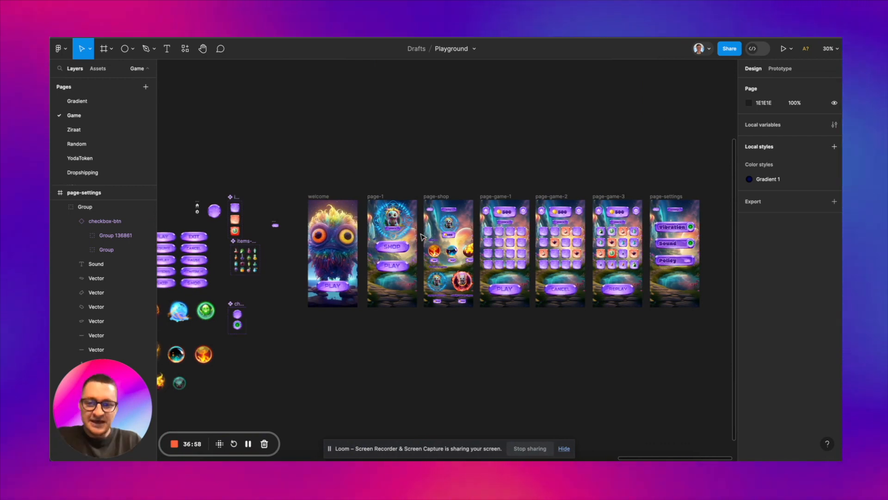
# Step: Review the finished game screens from welcome to page-settings, along with the button, sphere and component assets beside them
pyautogui.scroll(2, 331, 251)
pyautogui.scroll(3, 331, 251)
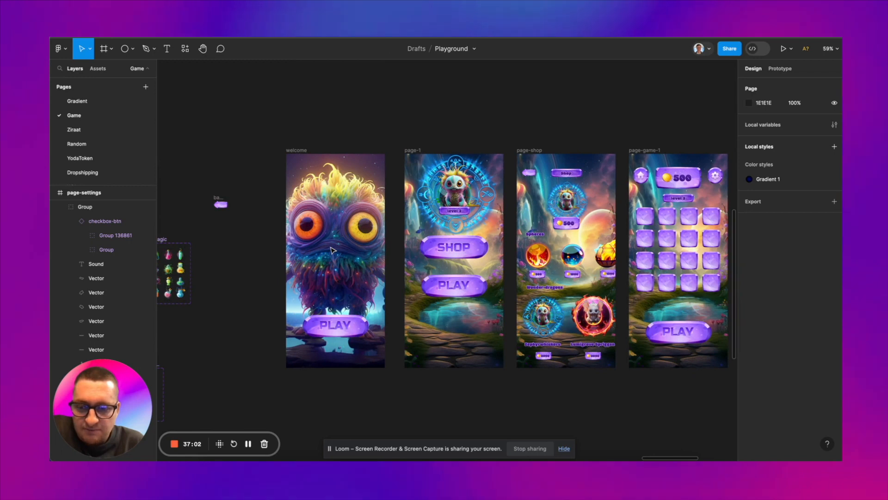
pyautogui.scroll(-2, 331, 250)
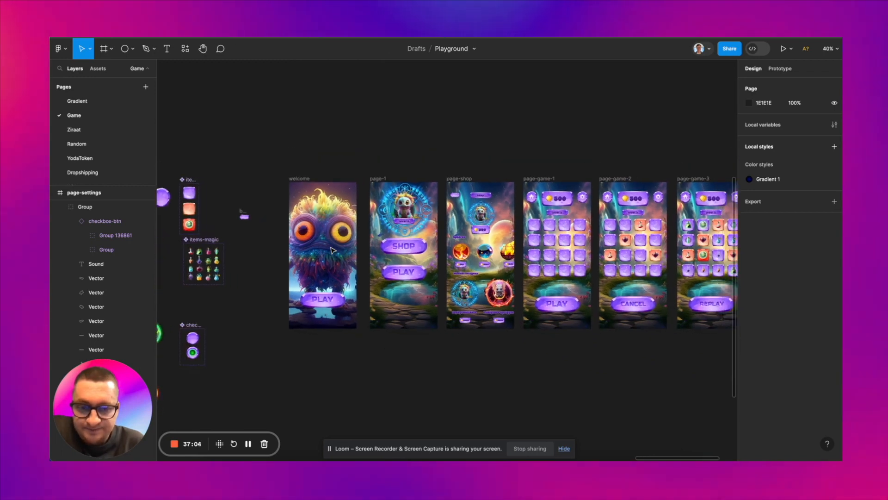
pyautogui.scroll(3, 330, 250)
pyautogui.hscroll(10, 330, 250)
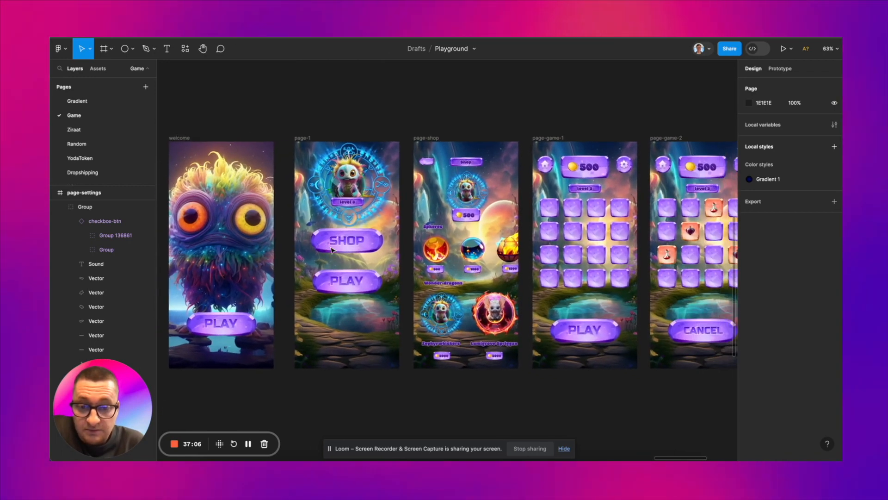
pyautogui.scroll(-1, 330, 251)
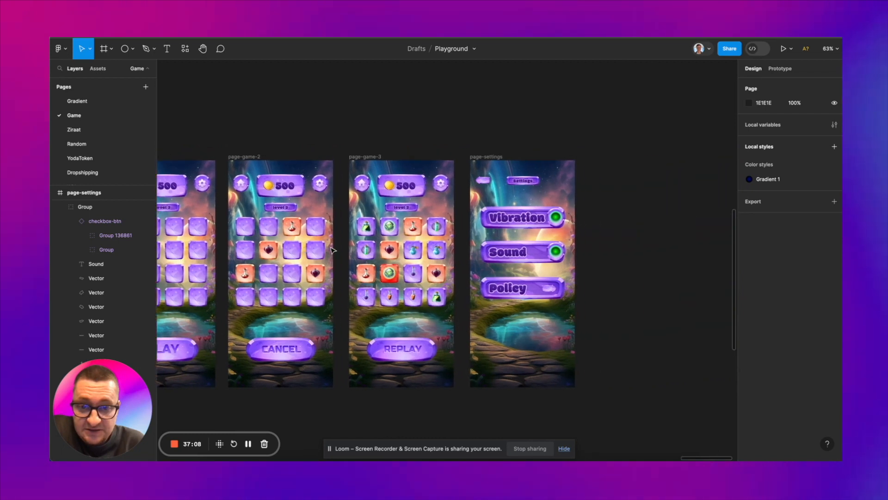
pyautogui.hscroll(-15, 330, 251)
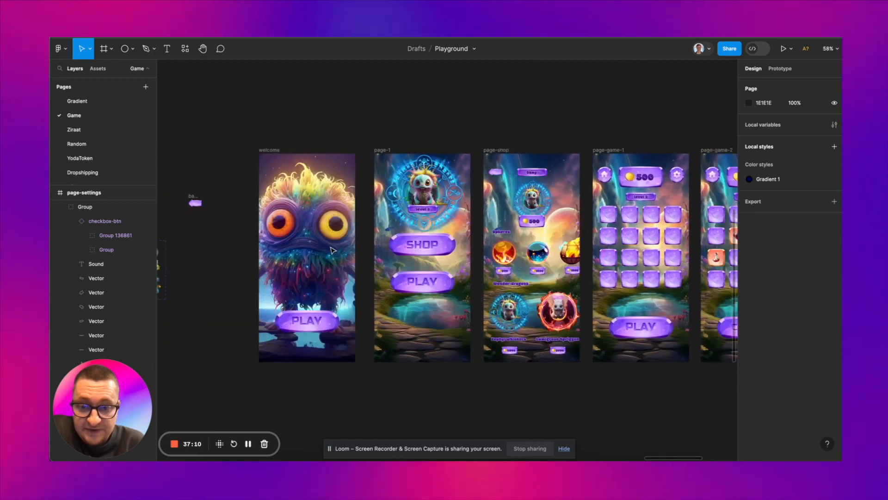
pyautogui.scroll(-3, 332, 250)
pyautogui.hscroll(-2, 332, 251)
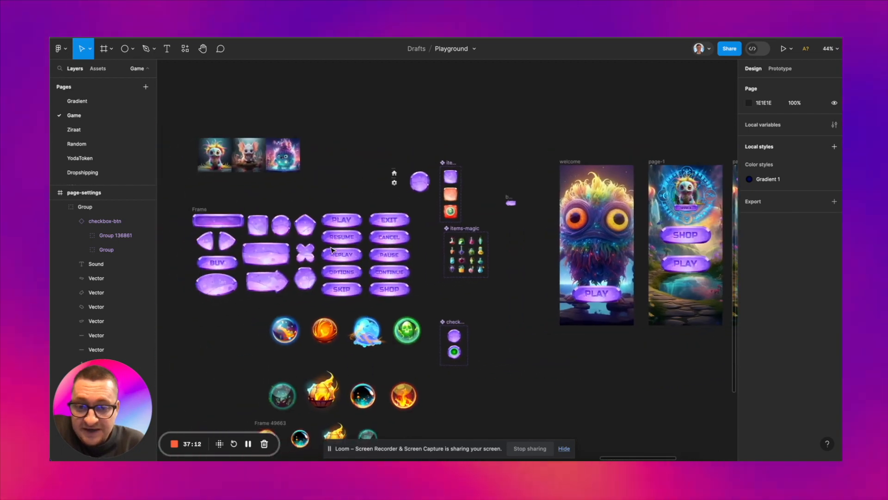
pyautogui.hscroll(5, 332, 251)
pyautogui.scroll(5, 413, 234)
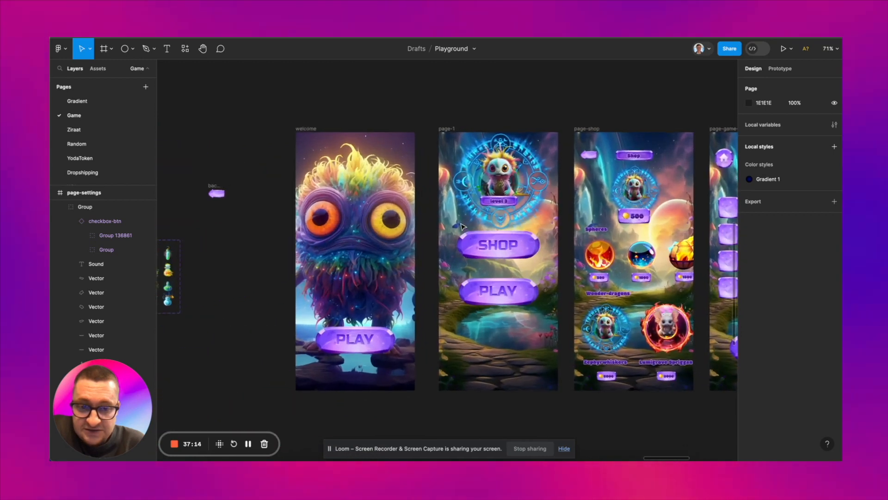
pyautogui.hscroll(5, 463, 226)
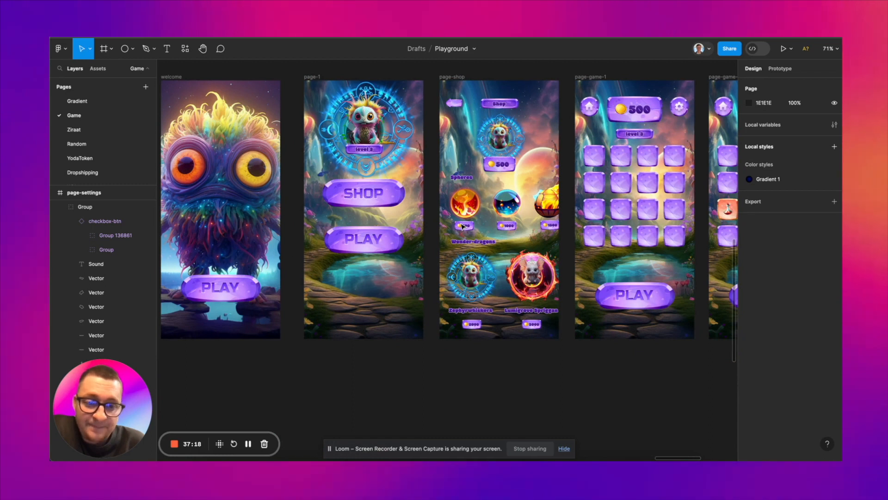
pyautogui.scroll(4, 463, 226)
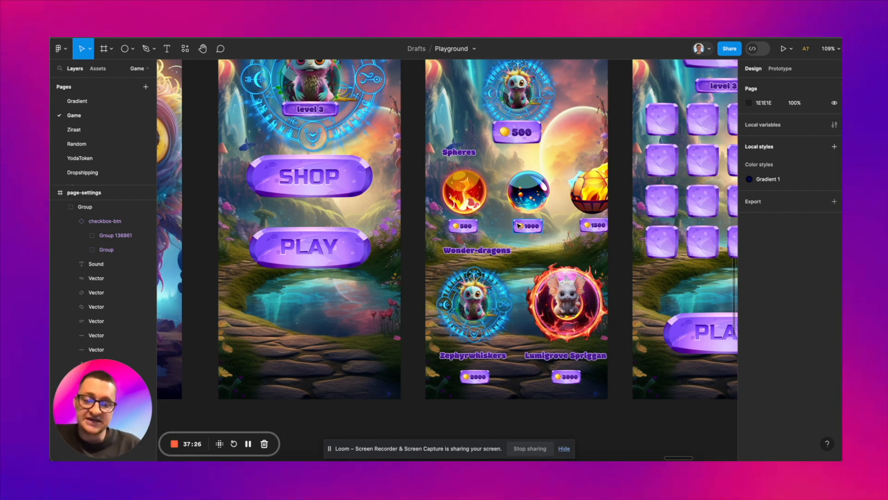
pyautogui.scroll(-3, 519, 225)
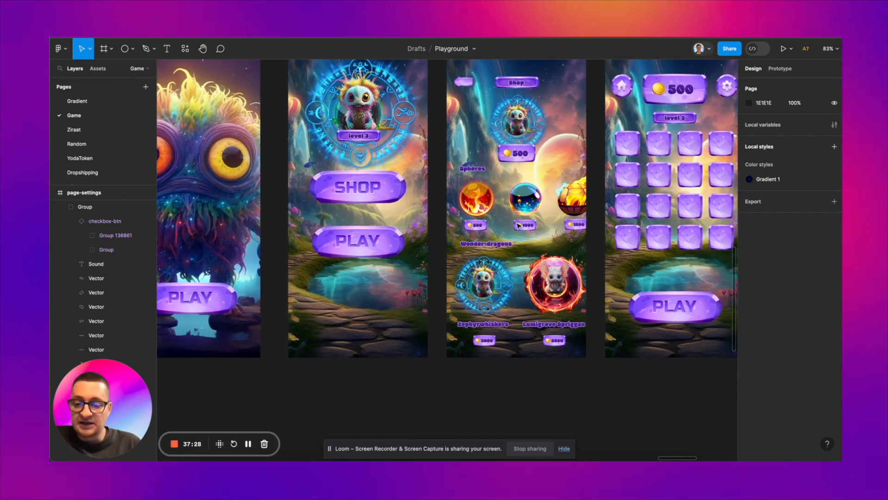
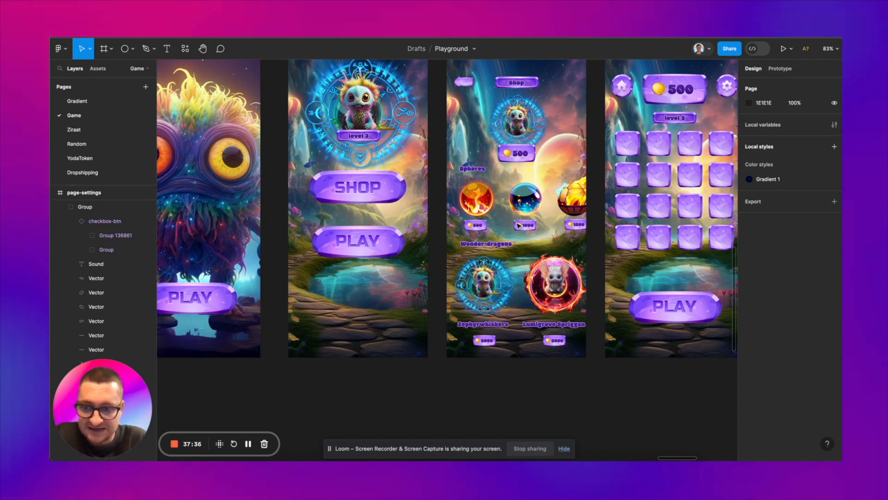
# Step: Inspect the game screens from page-1 and page-shop through page-settings alongside the asset collection
pyautogui.scroll(-1, 519, 226)
pyautogui.hscroll(1, 519, 226)
pyautogui.scroll(1, 518, 226)
pyautogui.hscroll(1, 518, 225)
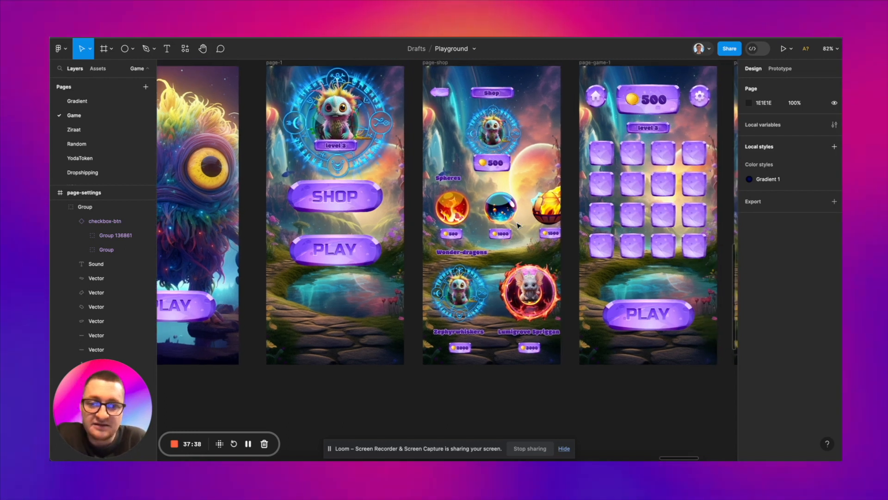
pyautogui.hscroll(3, 518, 226)
pyautogui.scroll(1, 518, 225)
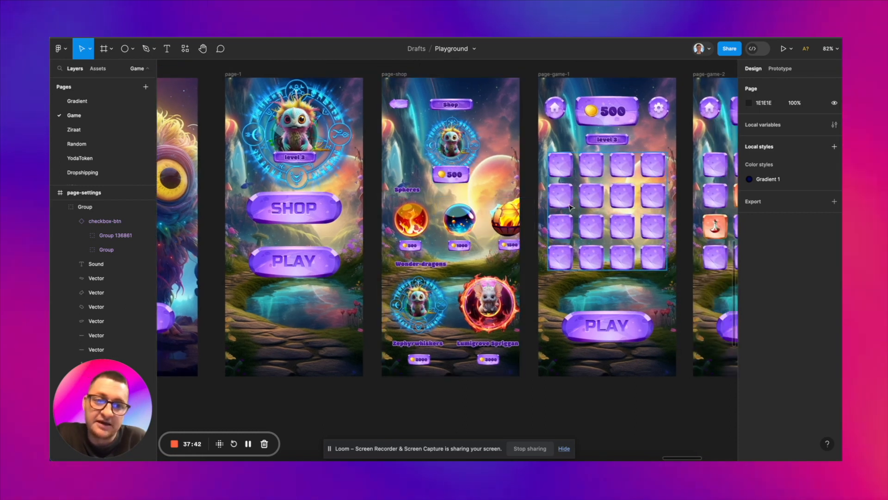
pyautogui.scroll(-4, 569, 206)
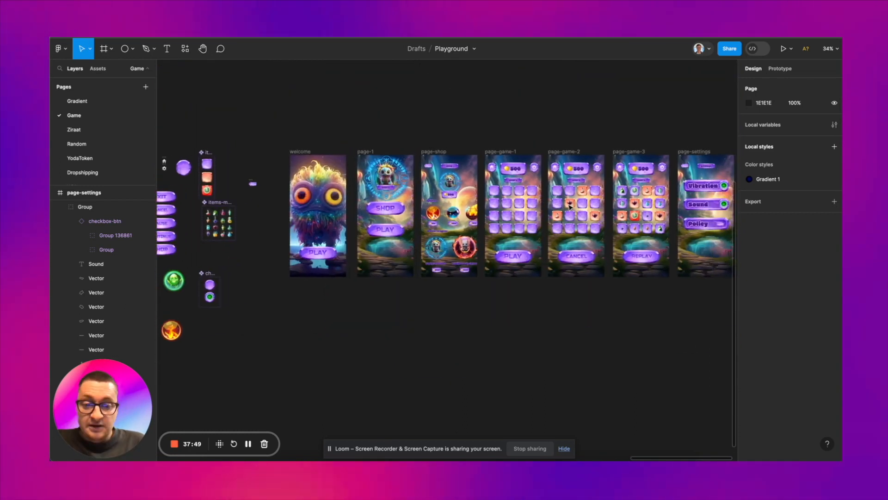
pyautogui.hscroll(10, 570, 206)
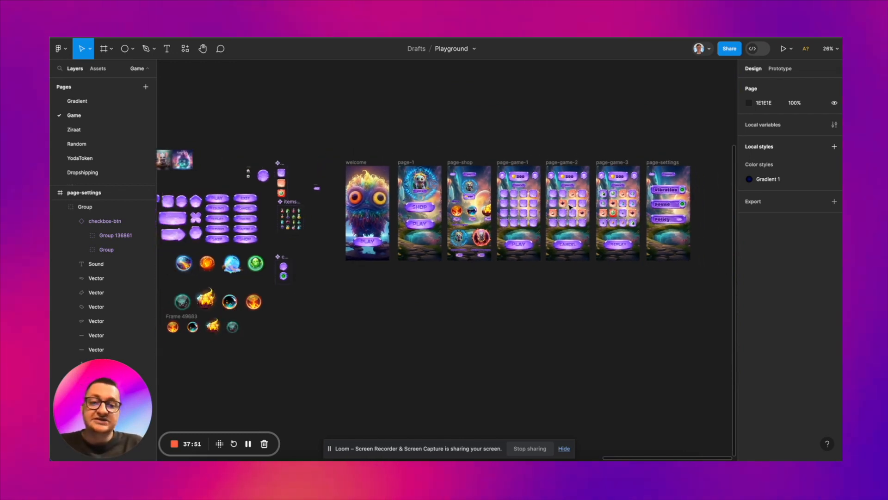
pyautogui.hscroll(-1, 570, 207)
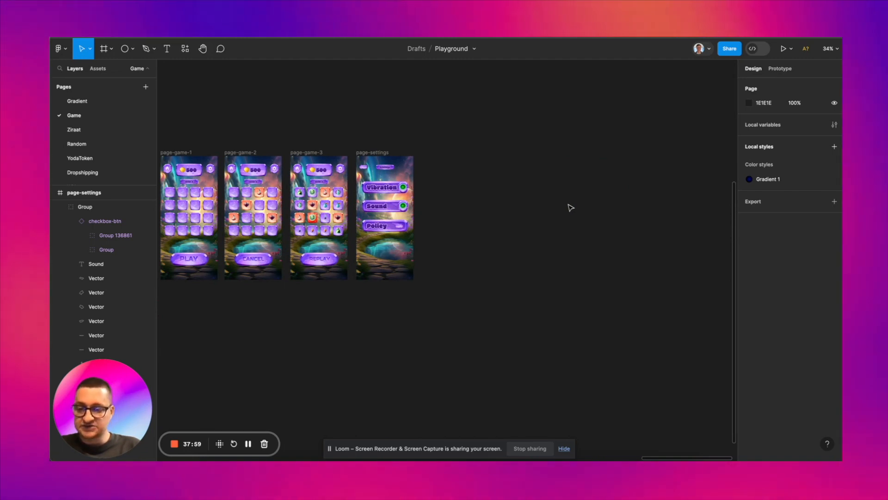
pyautogui.scroll(-2, 570, 207)
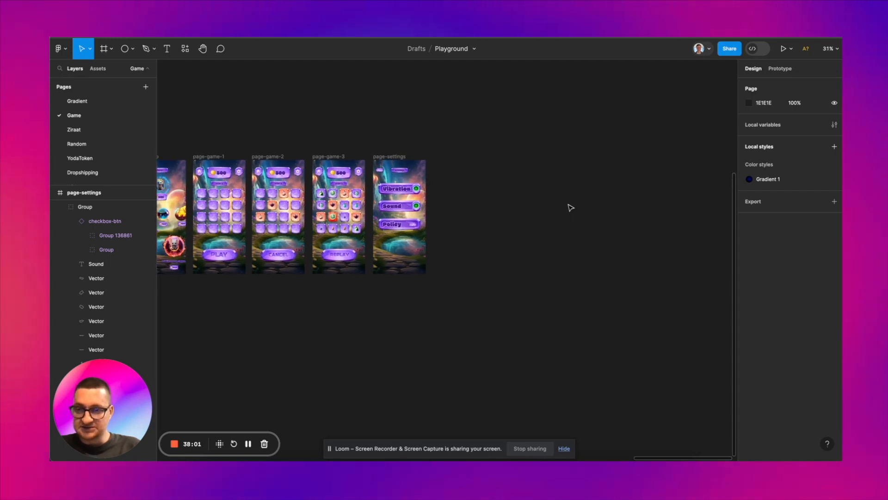
pyautogui.click(248, 444)
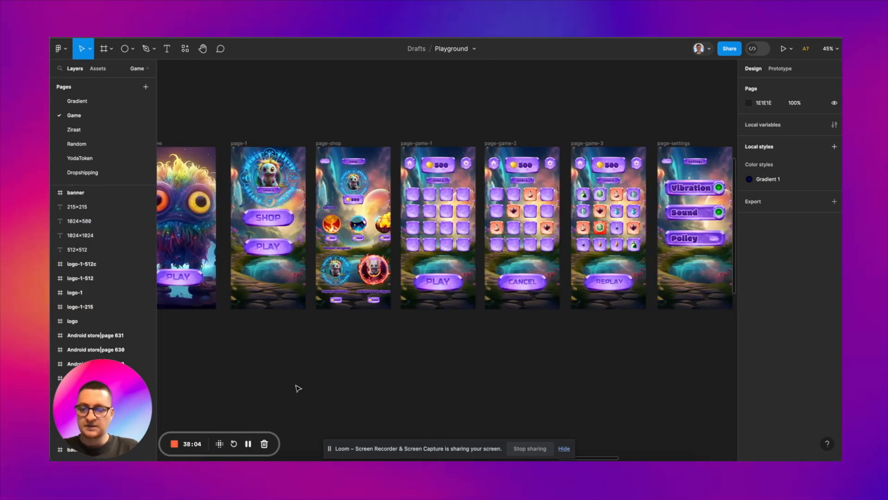
# Step: Examine the blank Android store page frames 628 to 631 and the 1024x1024, 1024x500, 512x512 and 215x215 logo and banner templates
pyautogui.scroll(-3, 297, 387)
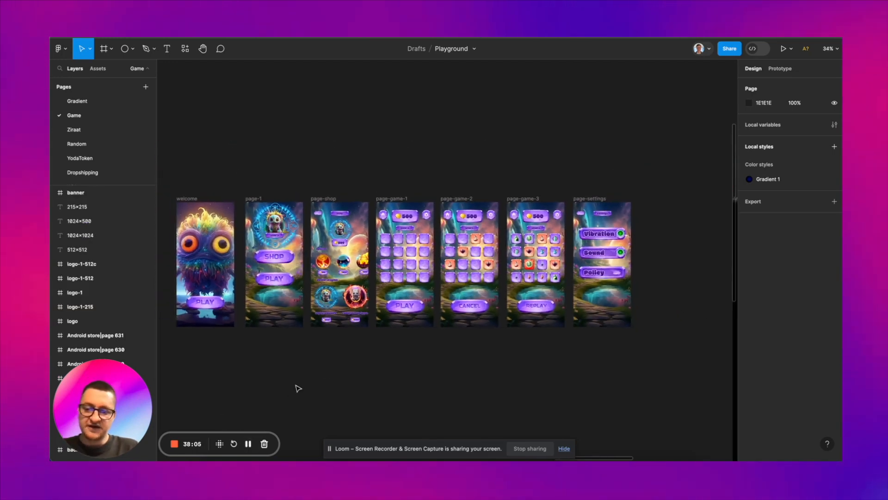
pyautogui.scroll(1, 298, 387)
pyautogui.hscroll(10, 297, 387)
pyautogui.scroll(-4, 297, 387)
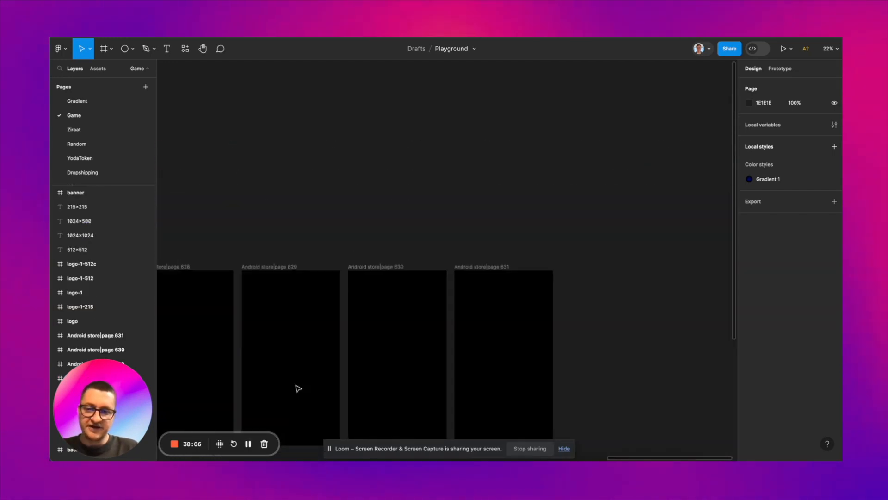
pyautogui.scroll(-1, 297, 387)
pyautogui.scroll(3, 297, 388)
pyautogui.hscroll(-1, 297, 388)
pyautogui.scroll(-1, 299, 388)
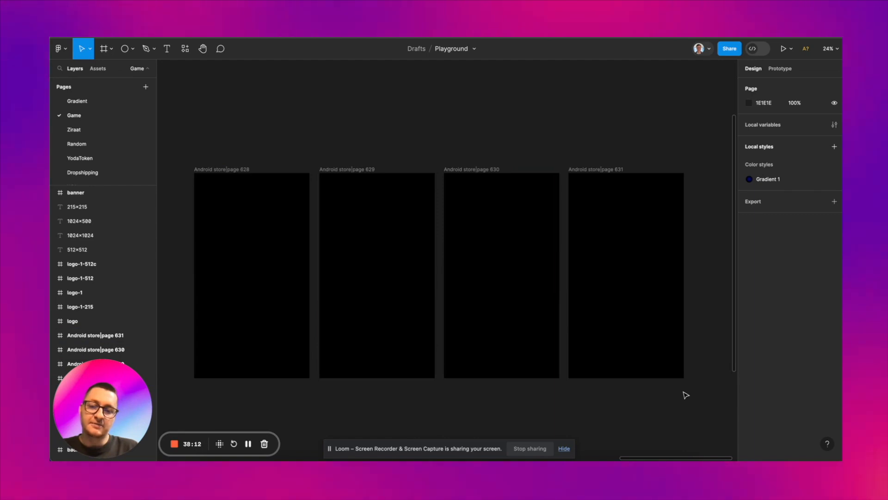
pyautogui.scroll(-10, 684, 396)
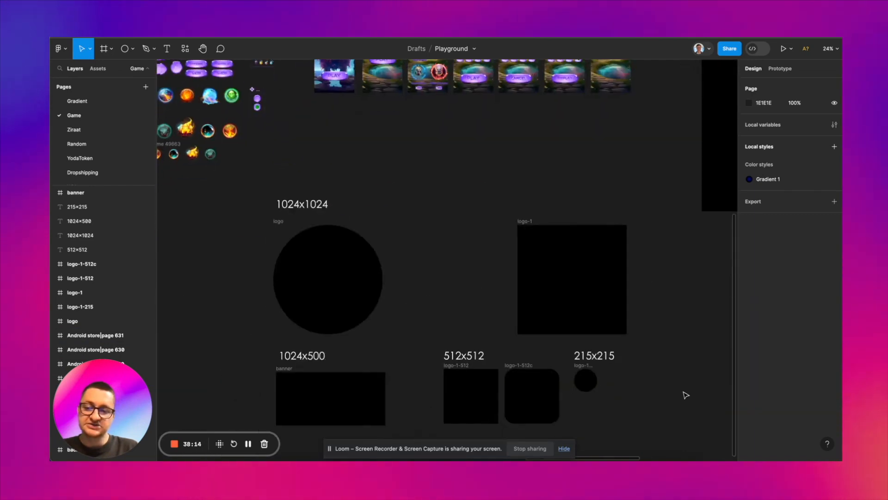
pyautogui.scroll(2, 592, 324)
pyautogui.hscroll(-1, 592, 324)
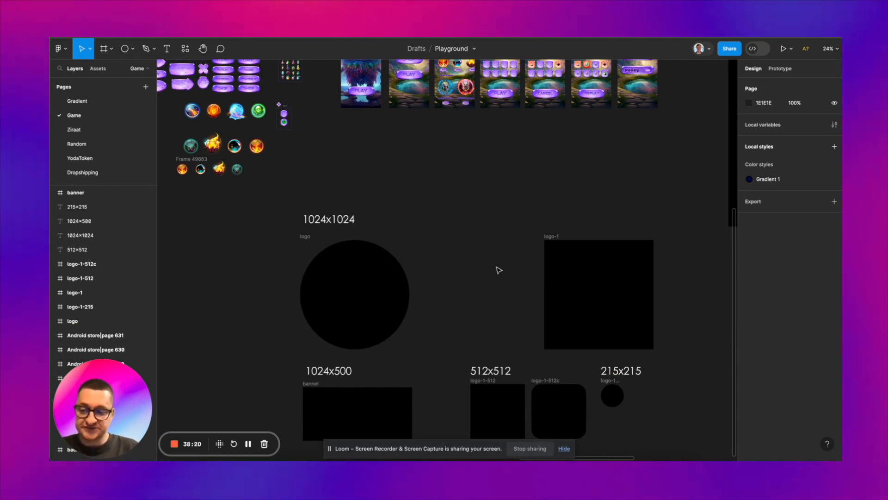
pyautogui.scroll(2, 498, 270)
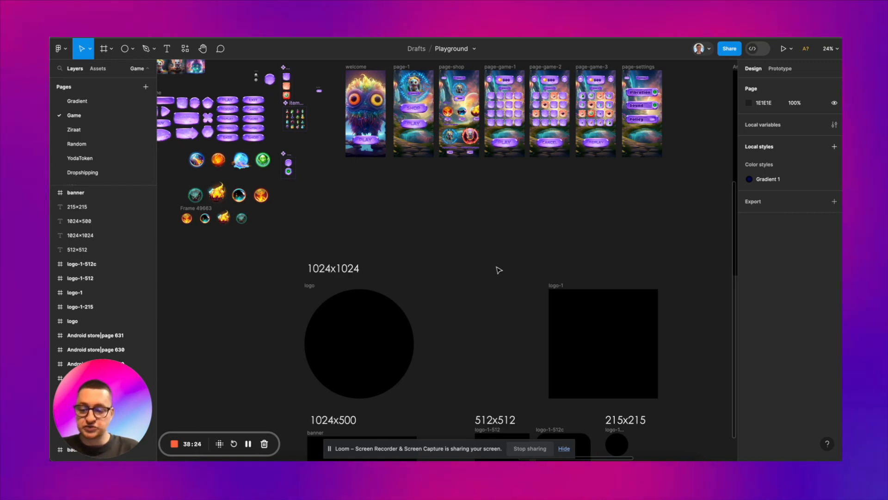
pyautogui.scroll(-3, 499, 270)
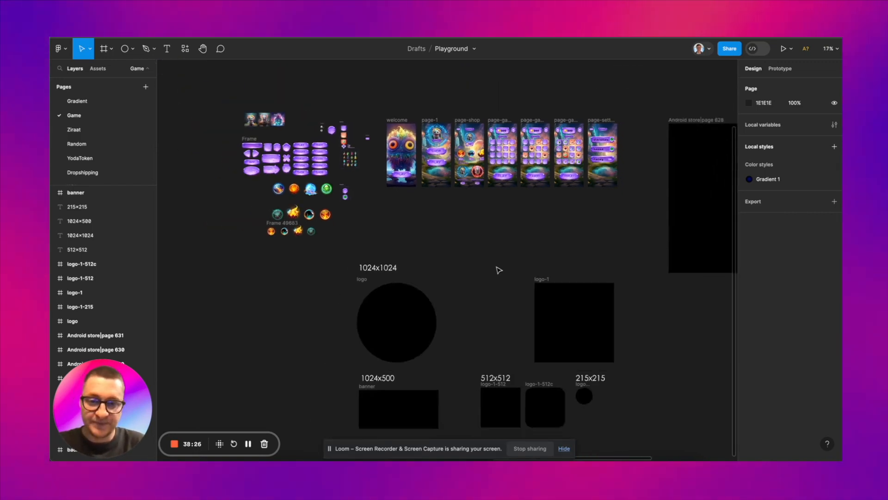
pyautogui.scroll(3, 377, 192)
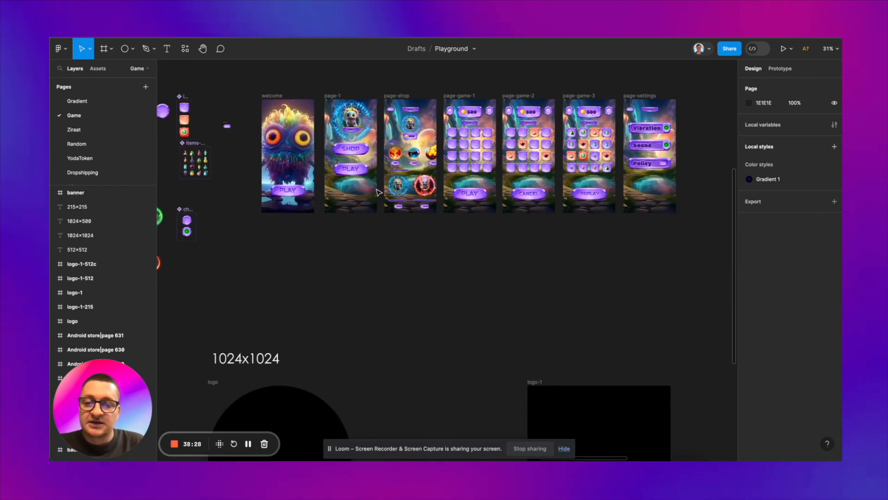
# Step: Copy the fairytale background illustration from page-1 into the Android store page 628 frame
pyautogui.click(354, 194)
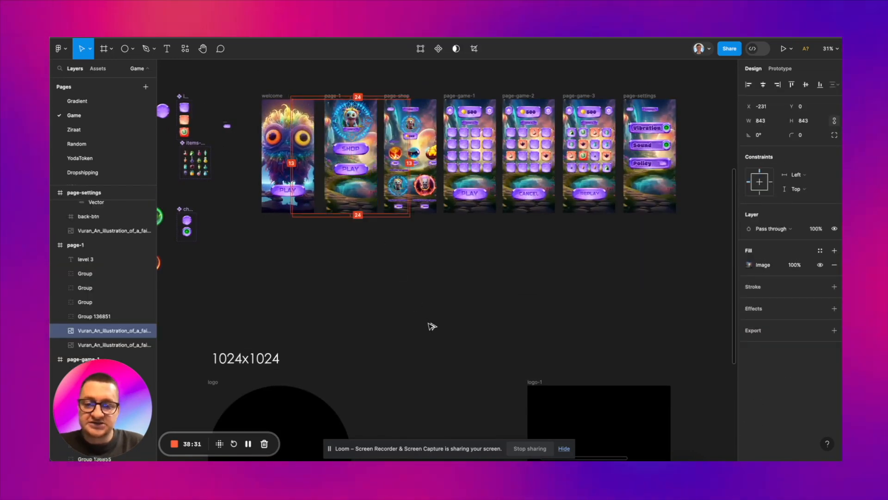
pyautogui.keyDown('alt'); pyautogui.moveTo(355, 194); pyautogui.dragTo(432, 326); pyautogui.keyUp('alt')
pyautogui.scroll(-3, 431, 325)
pyautogui.hscroll(5, 432, 325)
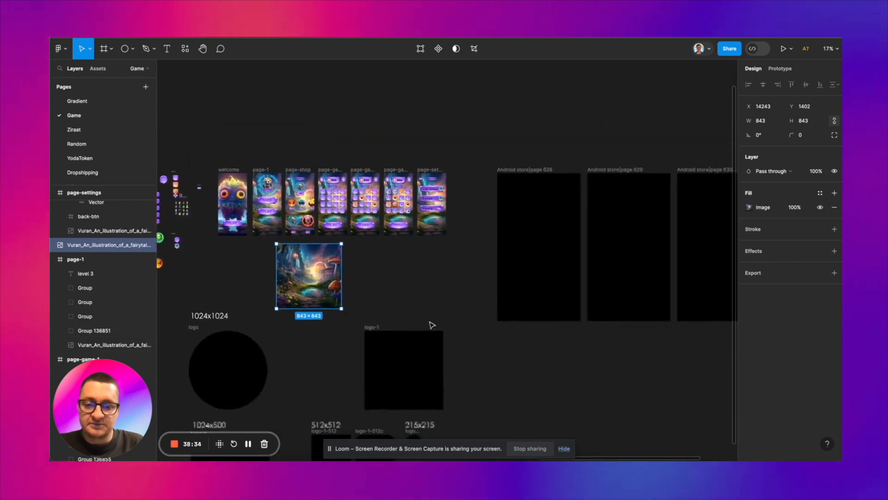
pyautogui.moveTo(301, 269); pyautogui.dragTo(516, 249)
pyautogui.hscroll(5, 515, 247)
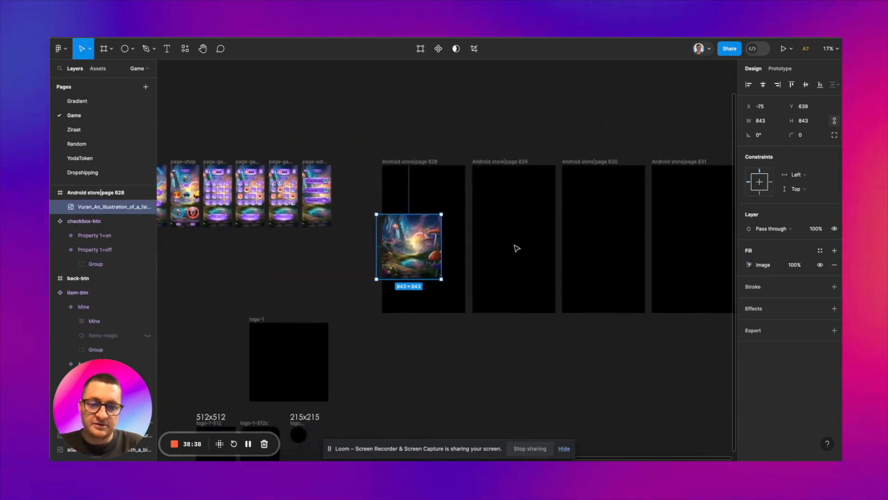
# Step: Move the Android store page 629, 630 and 631 frames so that all four store frames sit flush side by side
pyautogui.moveTo(473, 160); pyautogui.dragTo(465, 161)
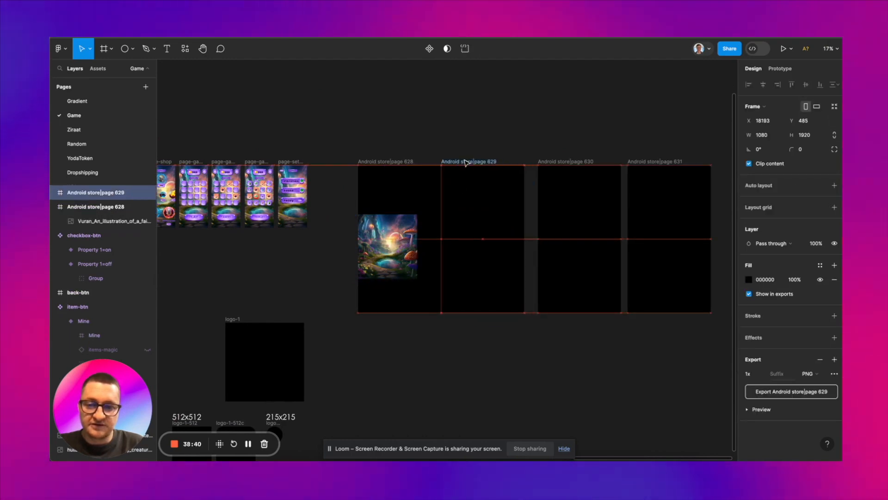
pyautogui.moveTo(553, 161); pyautogui.dragTo(540, 160)
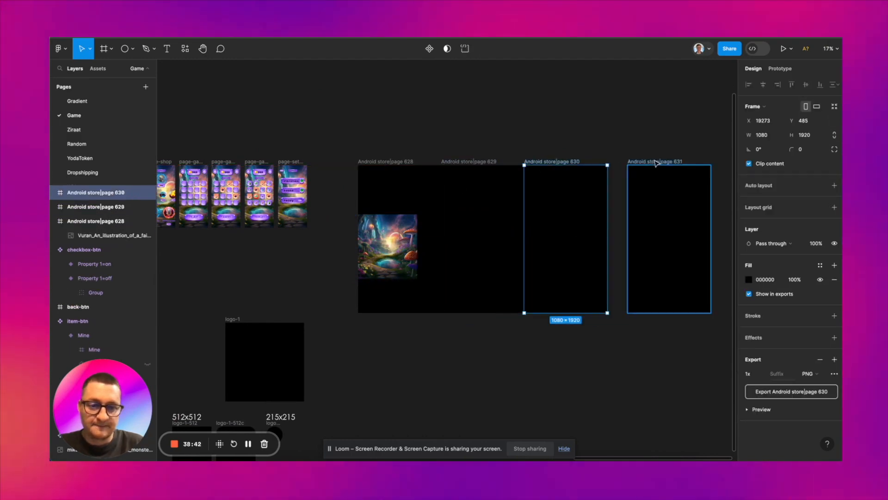
pyautogui.moveTo(657, 162); pyautogui.dragTo(640, 164)
# Step: Scale the illustration to 4435 × 4435 and spread shifted copies of it across the store frames as one continuous scene
pyautogui.scroll(3, 640, 164)
pyautogui.click(625, 145)
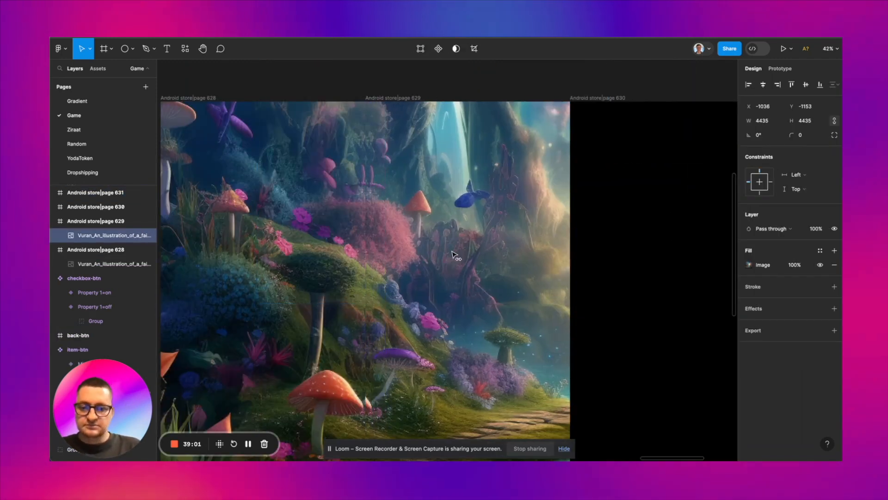
pyautogui.moveTo(444, 250); pyautogui.dragTo(561, 248)
pyautogui.scroll(-3, 444, 255)
pyautogui.scroll(3, 561, 248)
pyautogui.scroll(-3, 561, 248)
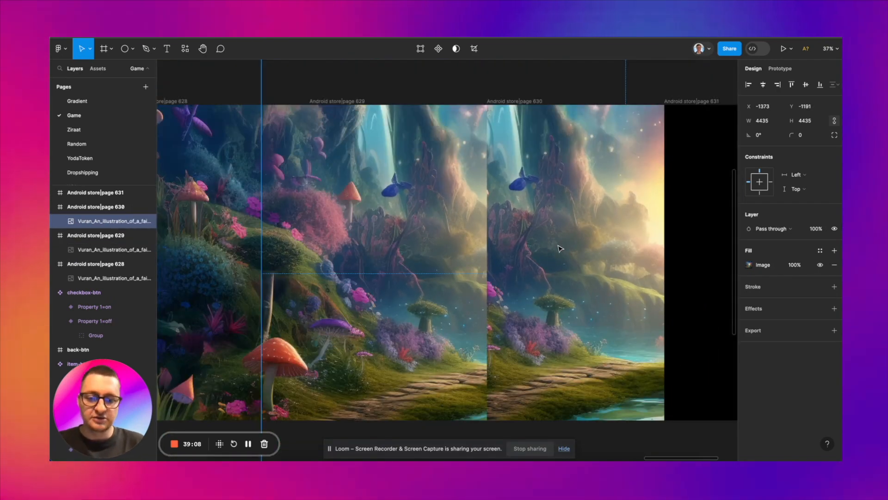
pyautogui.moveTo(561, 247)
pyautogui.mouseDown()
pyautogui.moveTo(538, 246)
pyautogui.moveTo(575, 241)
pyautogui.moveTo(558, 246)
pyautogui.mouseUp()
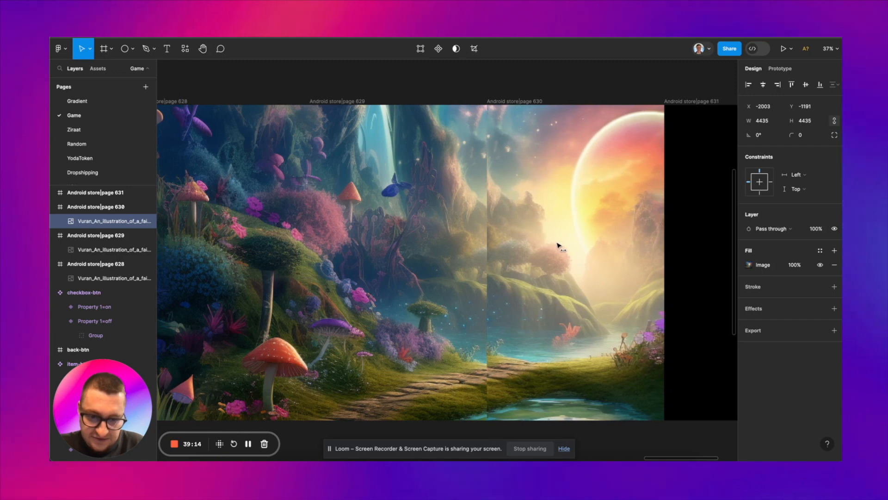
pyautogui.scroll(3, 557, 245)
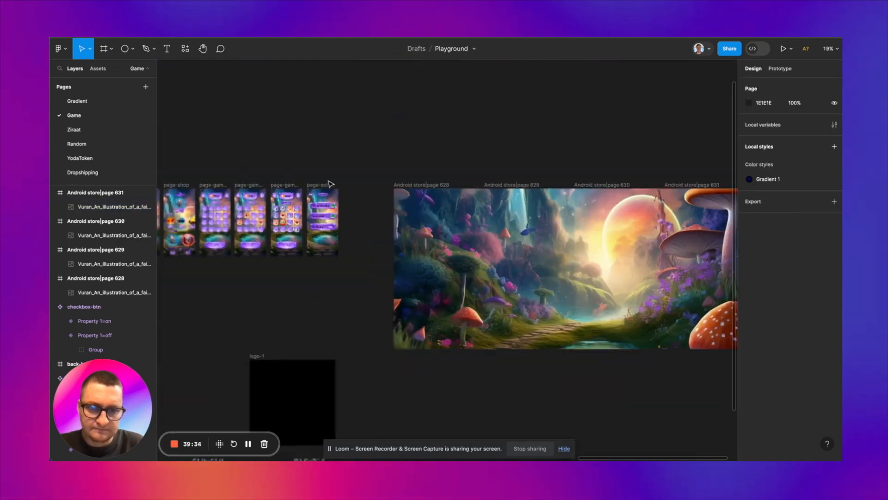
# Step: Duplicate the Wonder-dragons row from page-shop onto the empty canvas below the game screens
pyautogui.hscroll(-3, 330, 184)
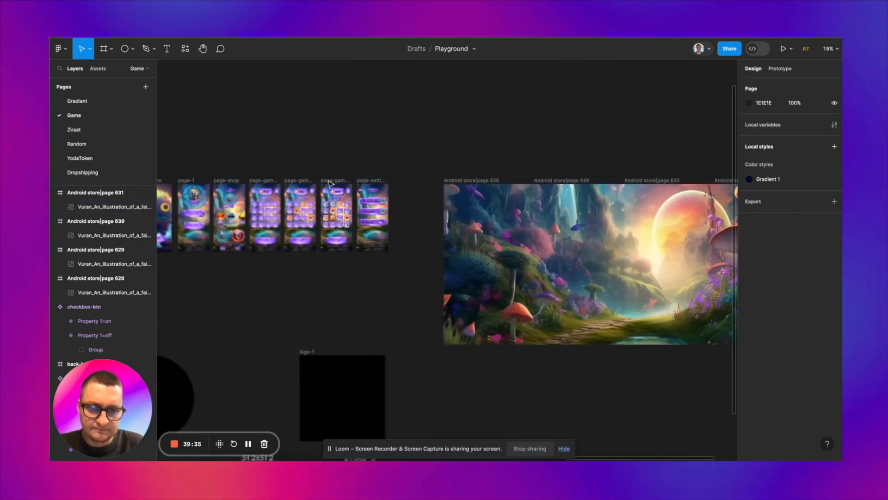
pyautogui.hscroll(-3, 238, 206)
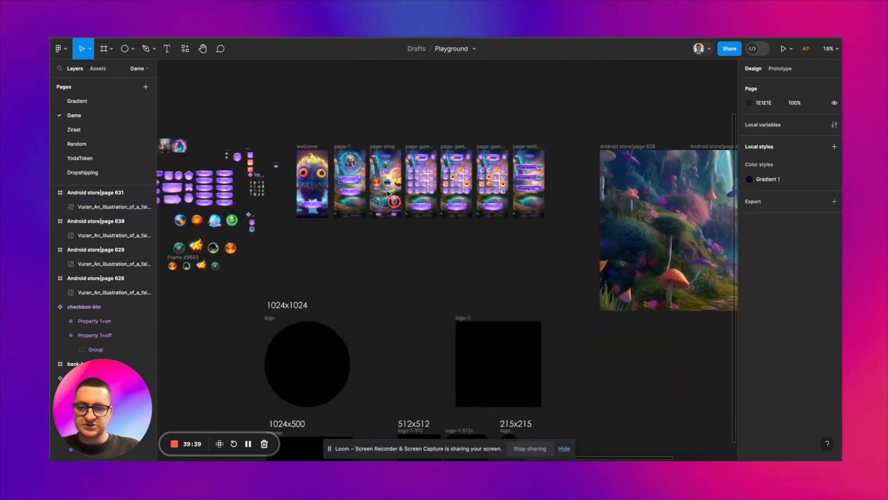
pyautogui.scroll(5, 348, 187)
pyautogui.scroll(2, 339, 215)
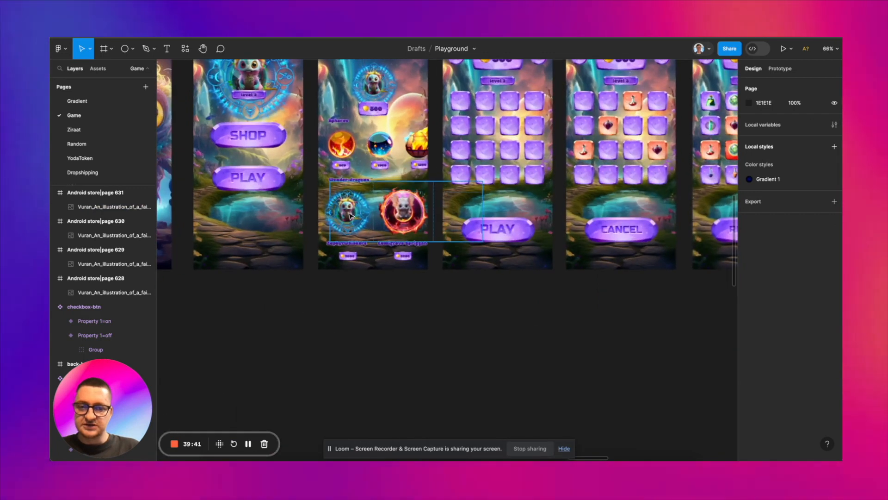
pyautogui.click(402, 215)
pyautogui.doubleClick(402, 215)
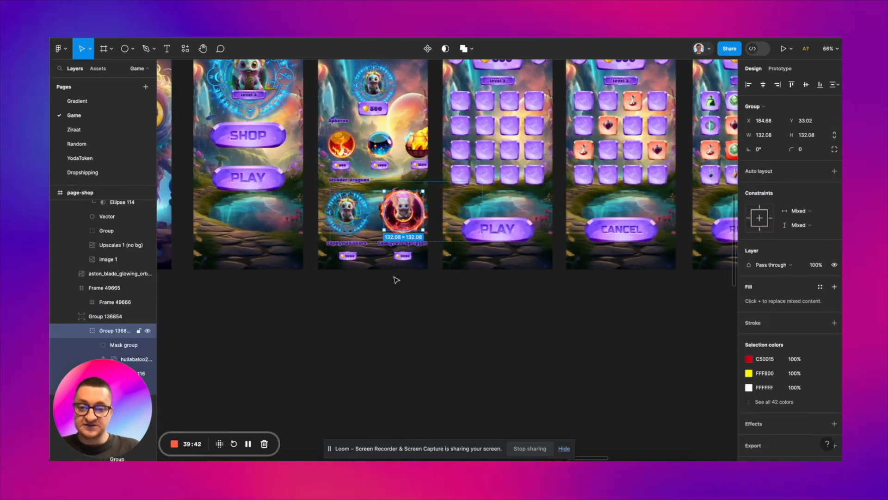
pyautogui.click(397, 283)
pyautogui.scroll(-2, 397, 284)
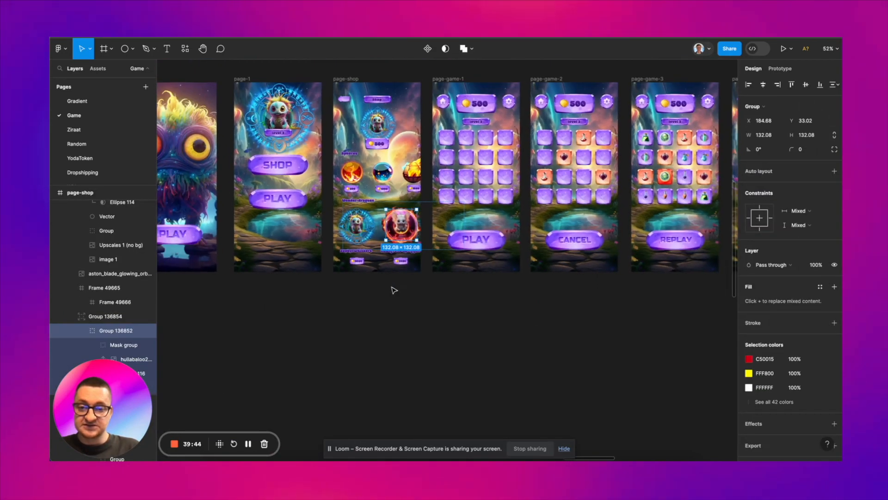
pyautogui.click(379, 231)
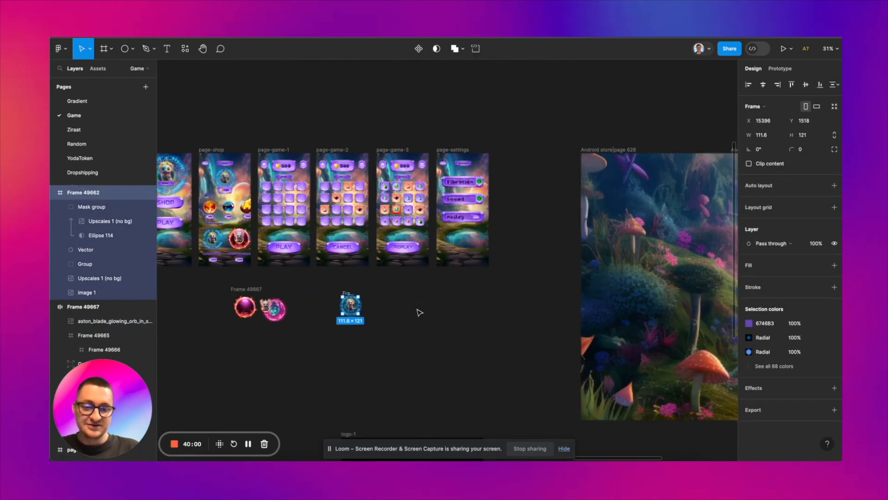
# Step: Place the blue-ring dragon in Android store page 628, enlarge it and continue it with a copy in page 629
pyautogui.moveTo(347, 308); pyautogui.dragTo(646, 332)
pyautogui.hscroll(5, 646, 333)
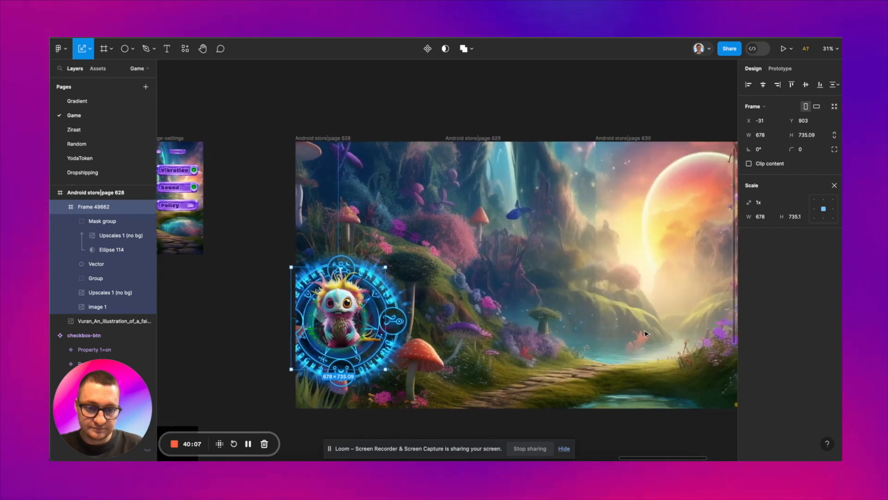
pyautogui.scroll(-1, 646, 332)
pyautogui.moveTo(390, 298); pyautogui.dragTo(458, 295)
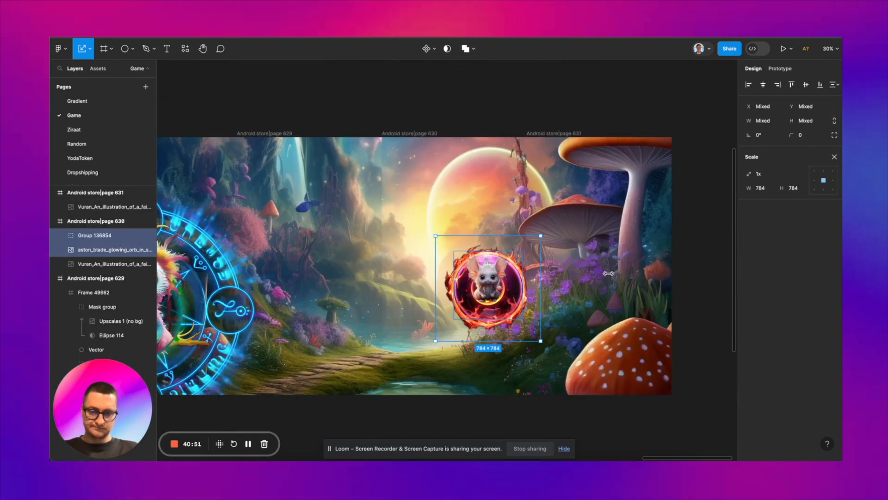
# Step: Scale the fire-ring dragon and its orb by 2.26x to 1773 × 1773 and position them across the border between store pages 630 and 631
pyautogui.moveTo(608, 274); pyautogui.dragTo(673, 273)
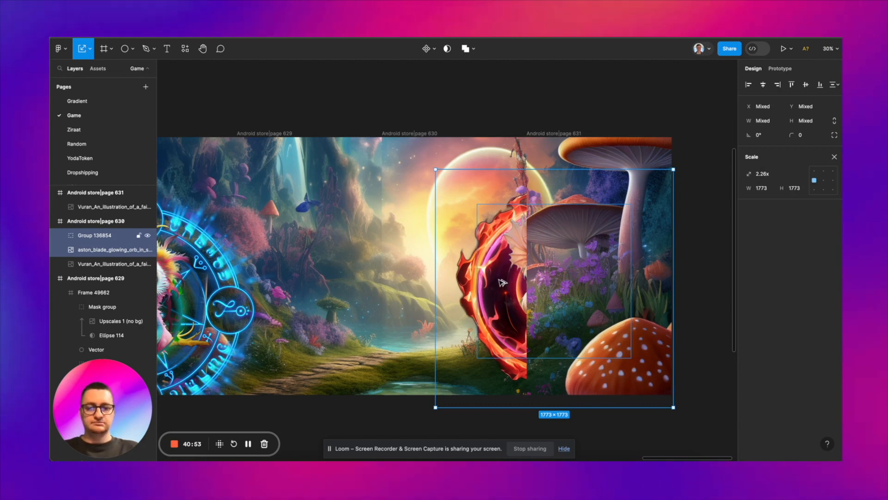
pyautogui.moveTo(501, 282); pyautogui.dragTo(548, 281)
pyautogui.moveTo(622, 278); pyautogui.dragTo(583, 277)
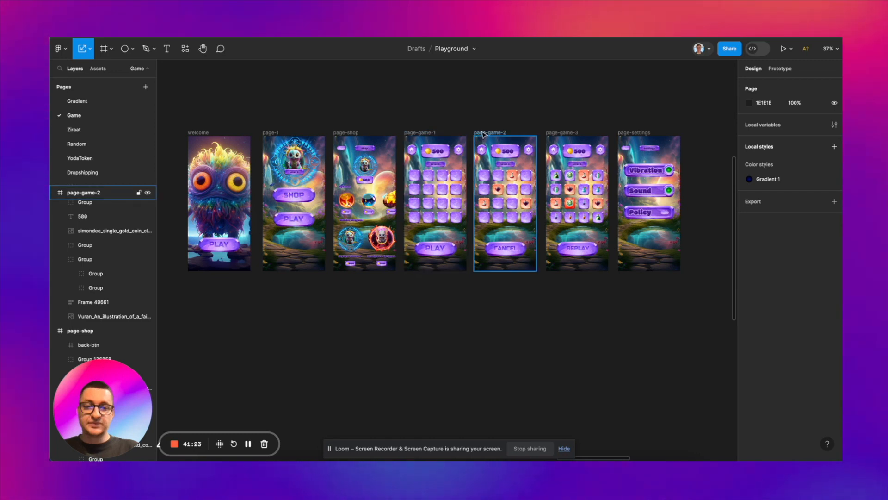
# Step: Duplicate page-shop and page-game-2 below the Android store pages and scale the copies by 2.38x to 890.63 × 1928.5 each
pyautogui.click(483, 134)
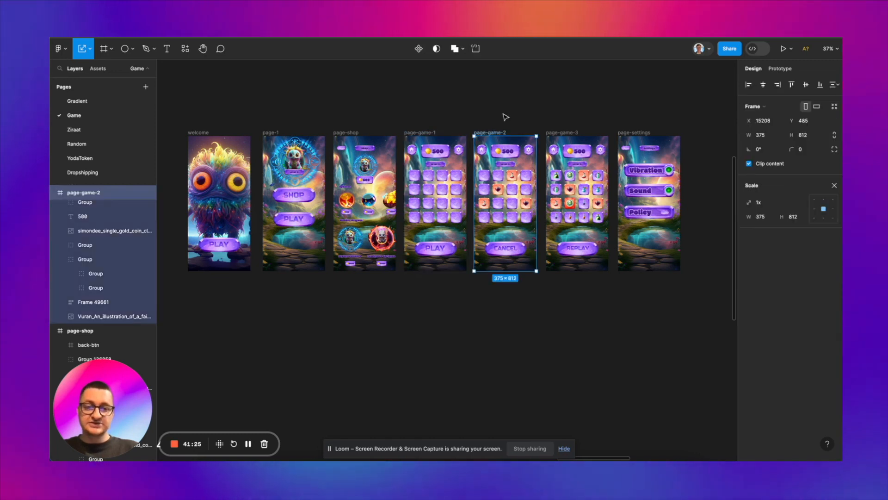
pyautogui.keyDown('shift'); pyautogui.click(355, 133); pyautogui.keyUp('shift')
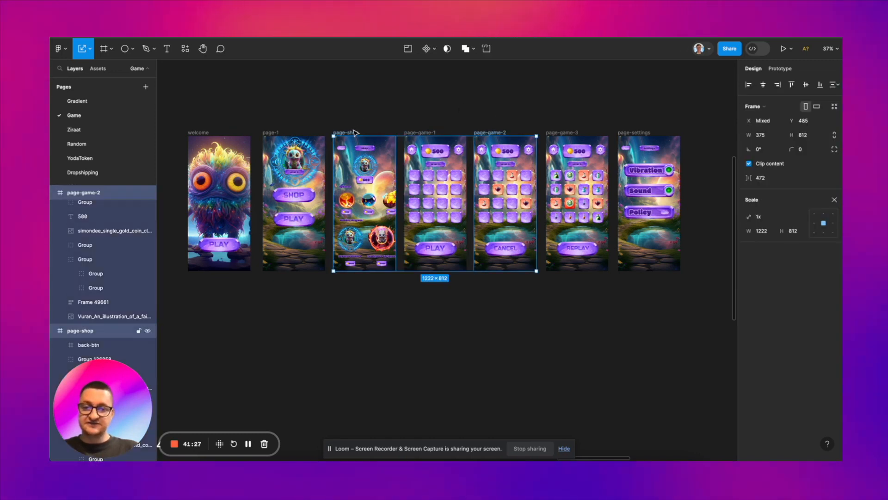
pyautogui.scroll(-5, 354, 133)
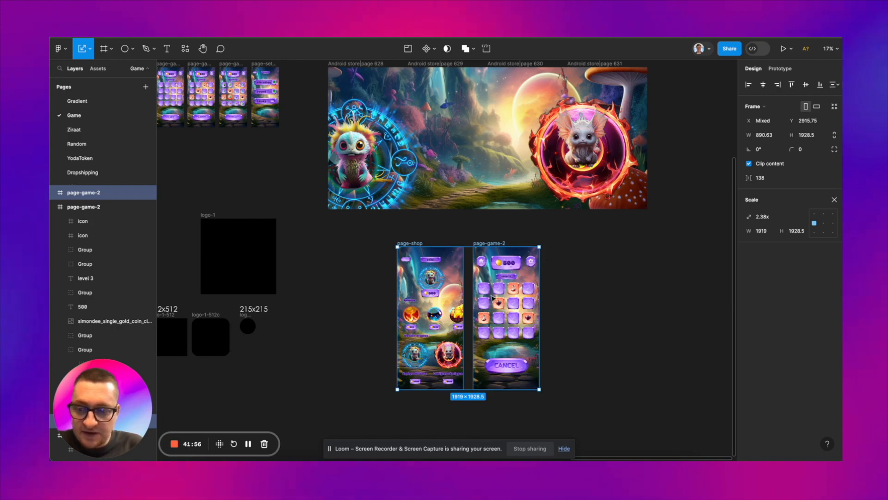
pyautogui.scroll(3, 494, 244)
pyautogui.hscroll(2, 494, 244)
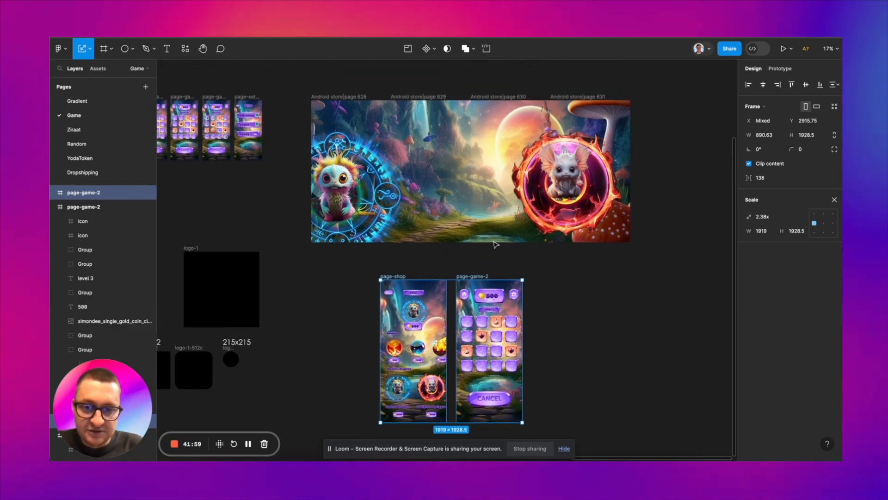
pyautogui.click(550, 287)
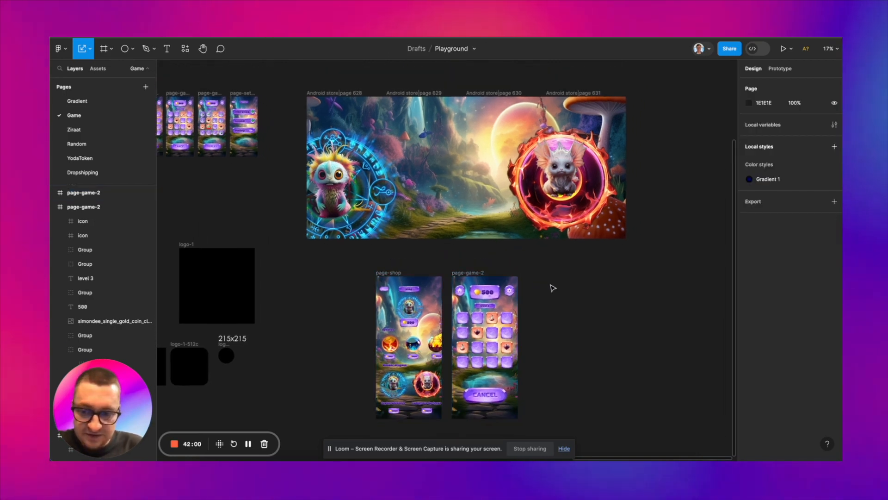
# Step: Give the page-shop and page-game-2 copies a black stroke 30 thick and a corner radius of 30
pyautogui.click(468, 273)
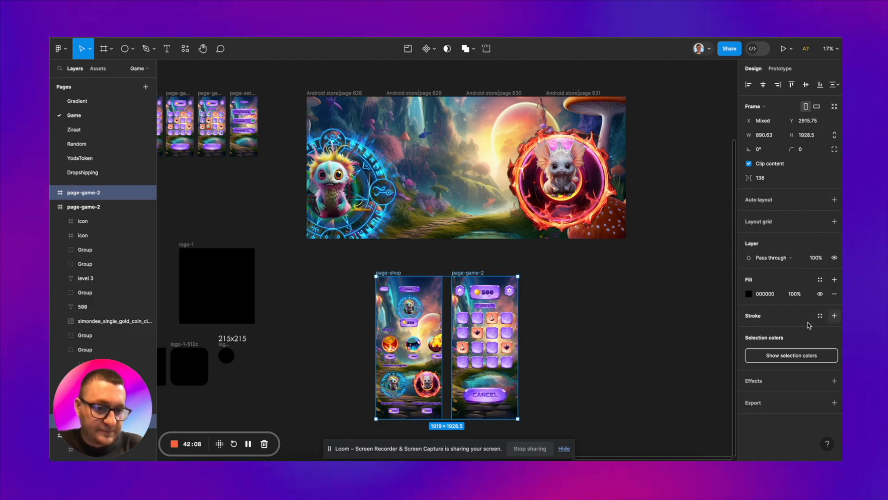
pyautogui.click(834, 316)
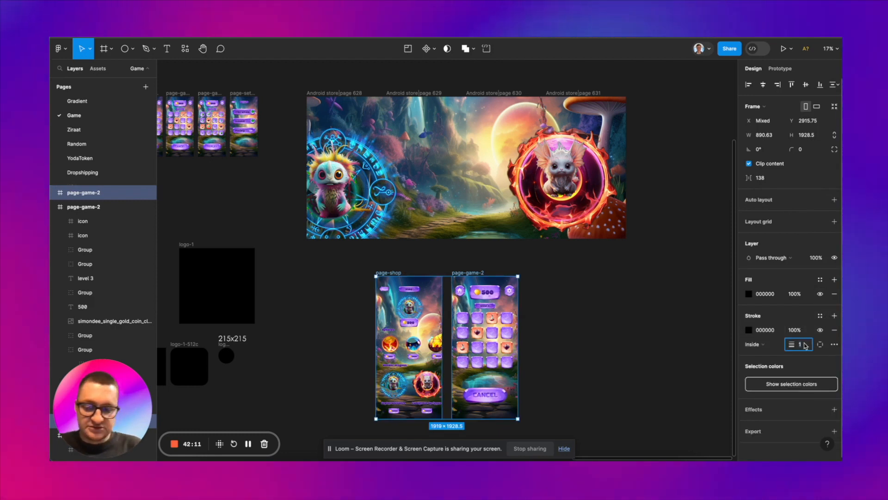
pyautogui.write('30')
pyautogui.press('Return')
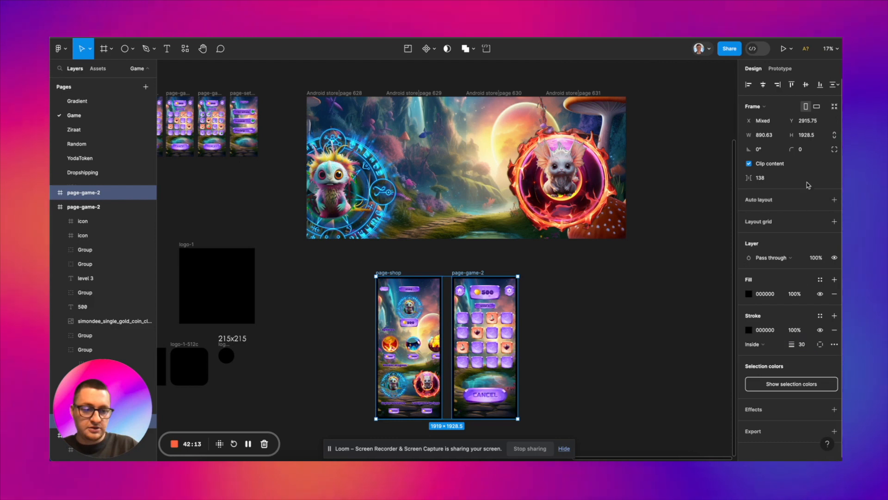
pyautogui.click(803, 149)
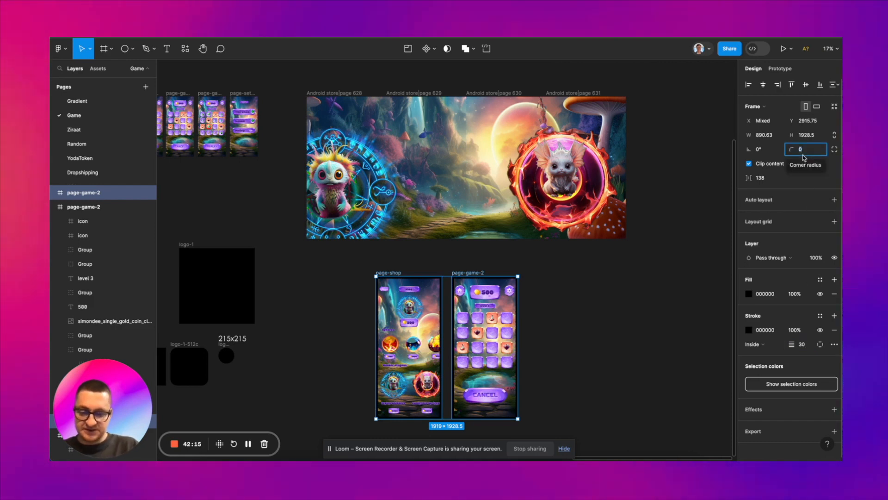
pyautogui.write('30')
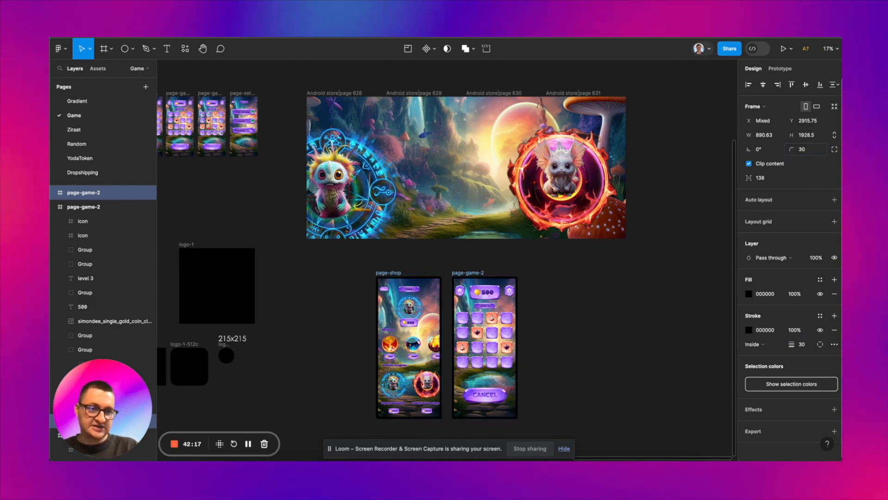
pyautogui.press('Return')
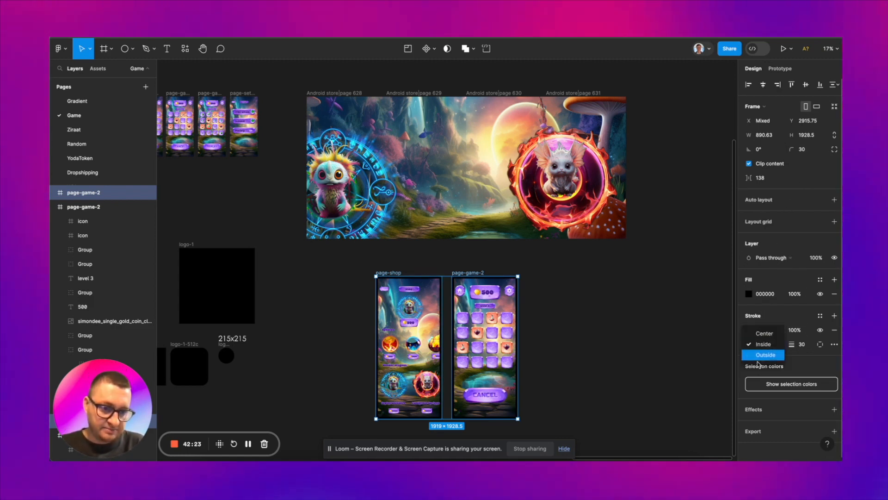
# Step: Place the stroke of both screen copies outside and colour it with a linear gradient from purple 8A16FF to fully opaque black
pyautogui.click(749, 331)
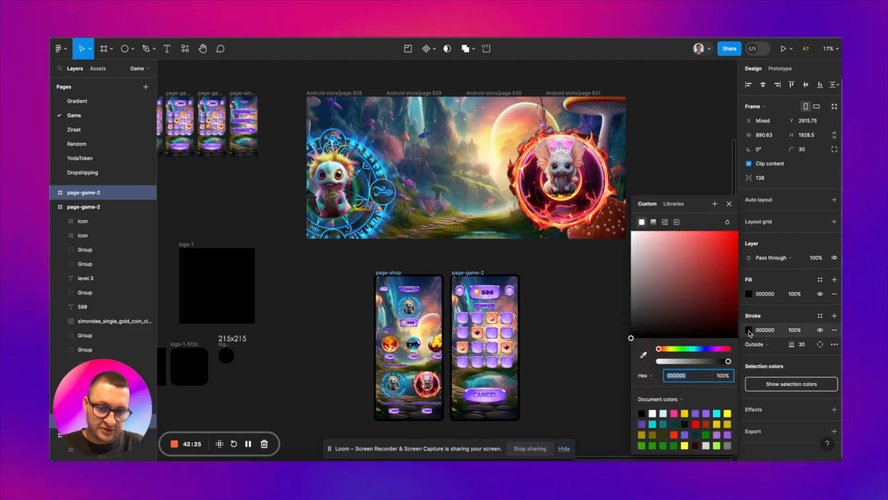
pyautogui.click(653, 222)
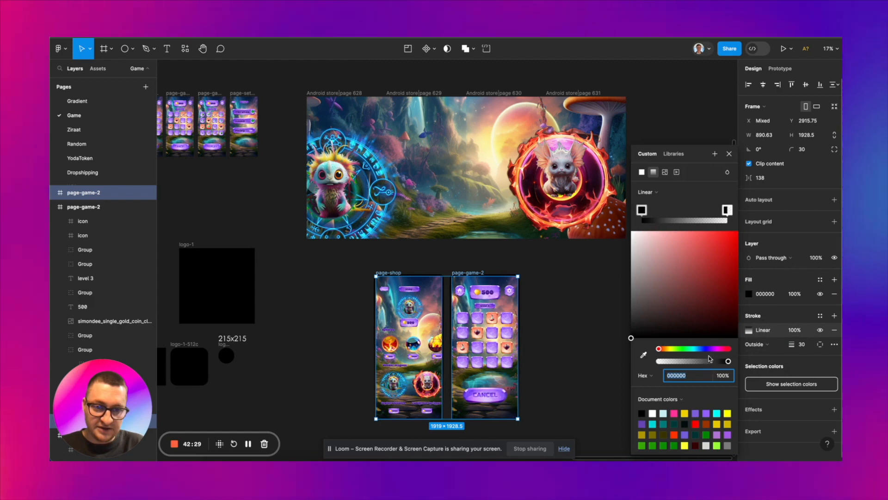
pyautogui.click(716, 269)
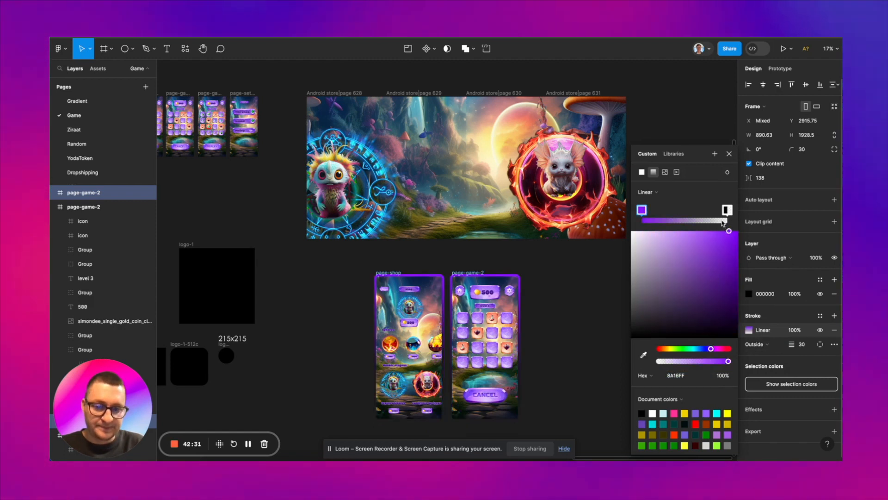
pyautogui.click(727, 210)
pyautogui.moveTo(711, 350); pyautogui.dragTo(715, 351)
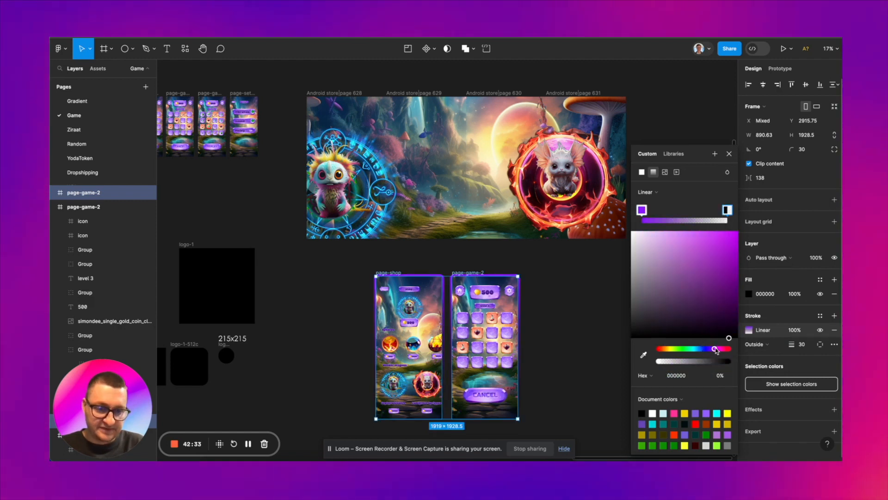
pyautogui.moveTo(659, 361); pyautogui.dragTo(765, 365)
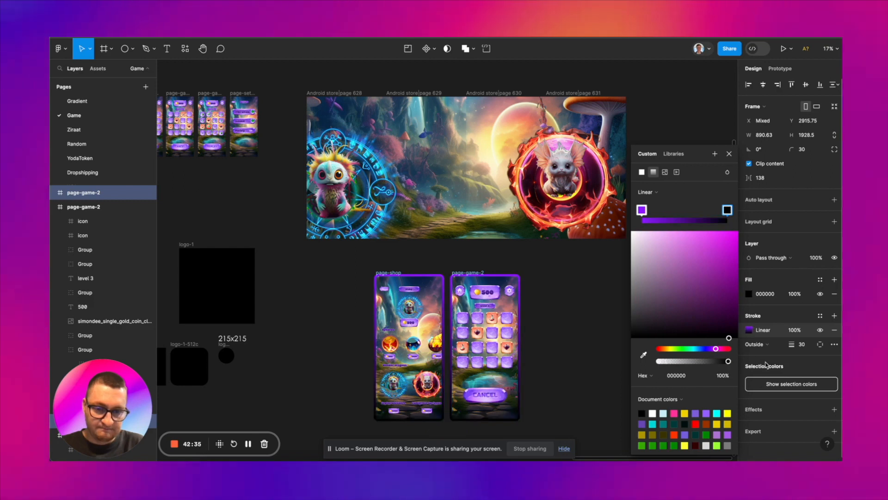
pyautogui.click(548, 287)
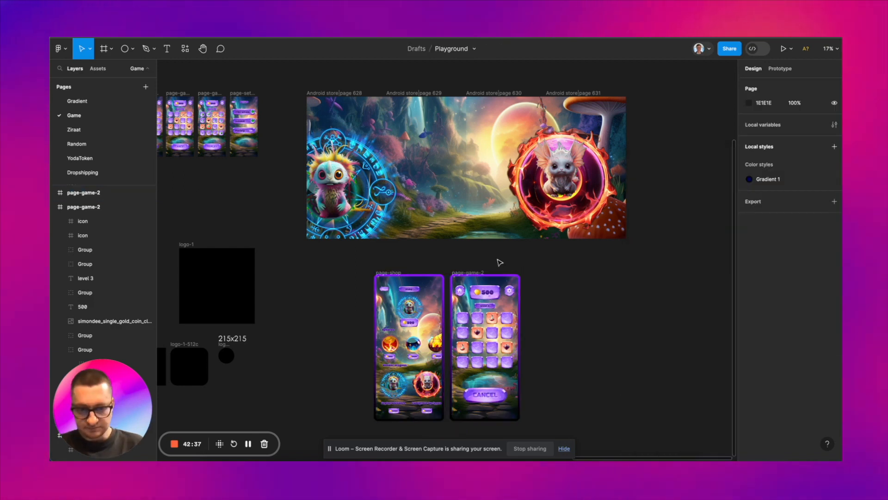
# Step: Add a drop shadow to both screen copies and colour it dark blue-violet 200D58
pyautogui.click(478, 273)
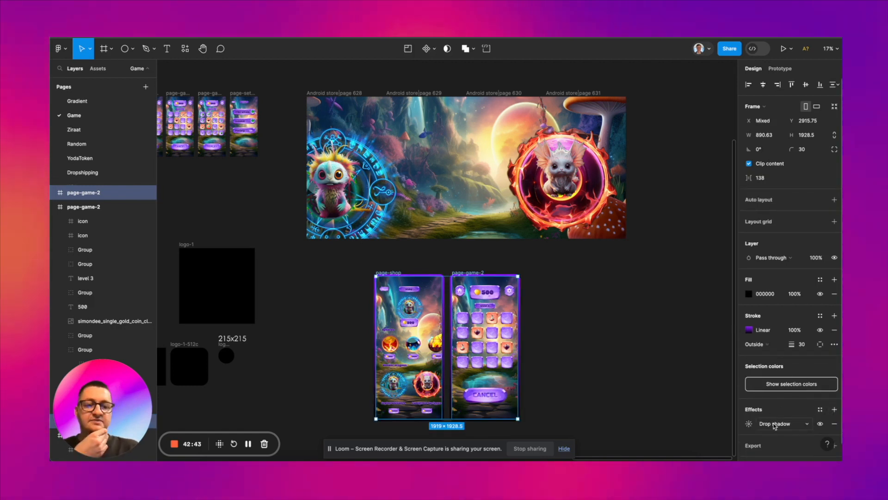
pyautogui.click(749, 423)
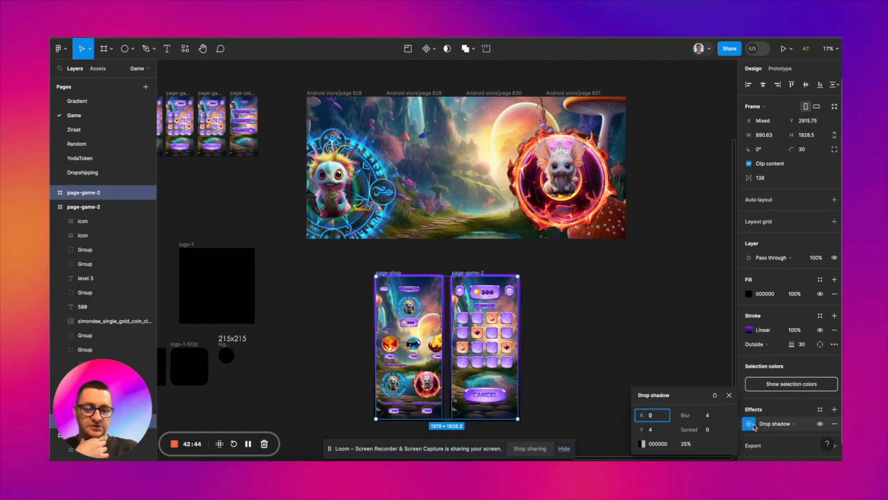
pyautogui.click(642, 443)
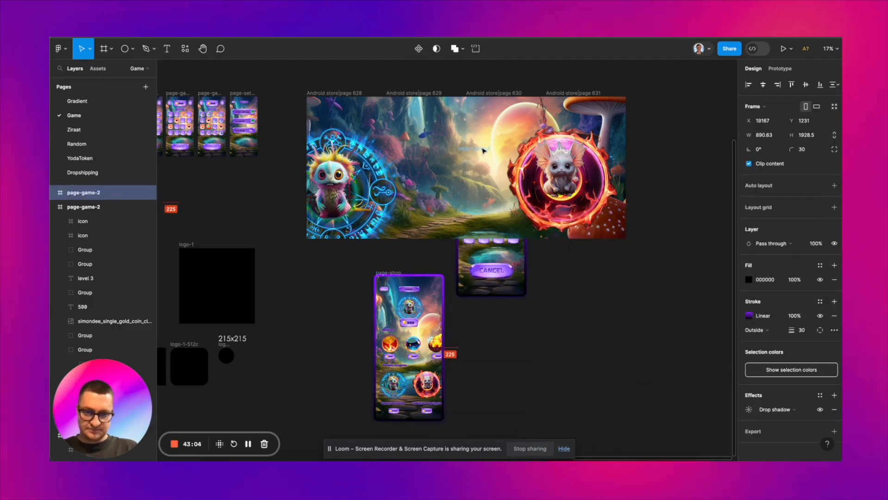
# Step: Scale the screen copies to 742.26 × 1607.25 and place them tilted across the store pages, with page-shop at 4.77° behind the blue-ring dragon
pyautogui.scroll(6, 455, 291)
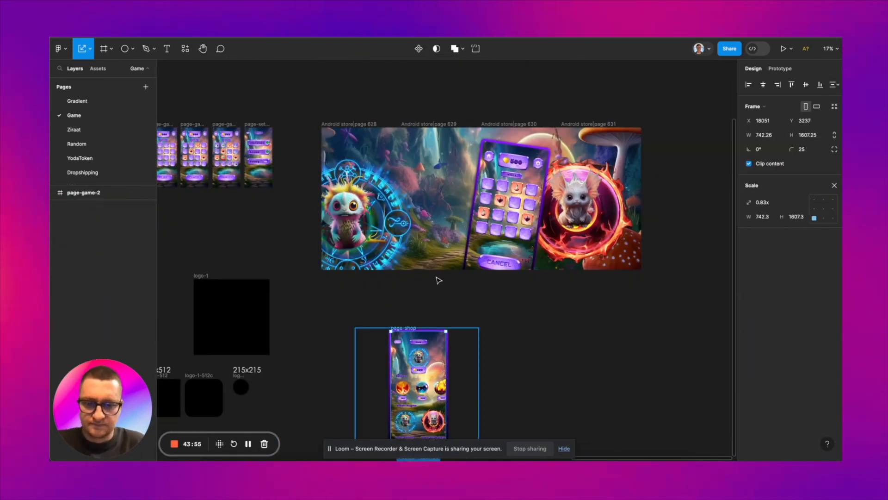
pyautogui.scroll(10, 383, 209)
pyautogui.moveTo(383, 210); pyautogui.dragTo(425, 205)
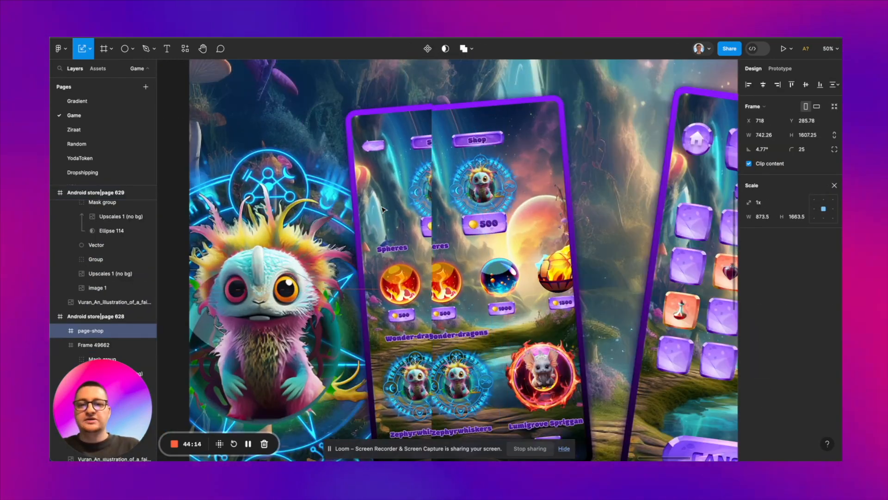
pyautogui.moveTo(372, 194); pyautogui.dragTo(407, 193)
pyautogui.hotkey('shift', 'Right')
pyautogui.hotkey('shift', 'Right')
pyautogui.hotkey('shift', 'Right')
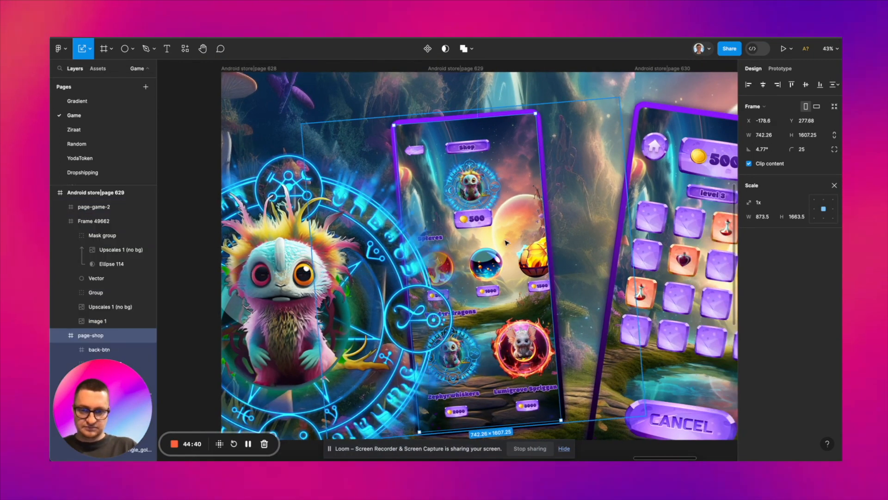
pyautogui.scroll(-5, 539, 370)
pyautogui.press('Escape')
# Step: Review the composed Android store pages and look over the game screens and empty logo and banner frames
pyautogui.hscroll(5, 539, 370)
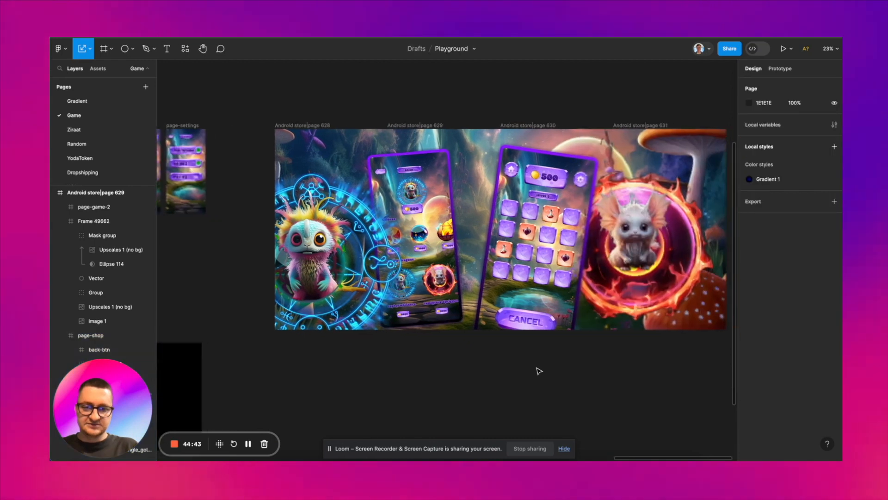
pyautogui.scroll(2, 539, 370)
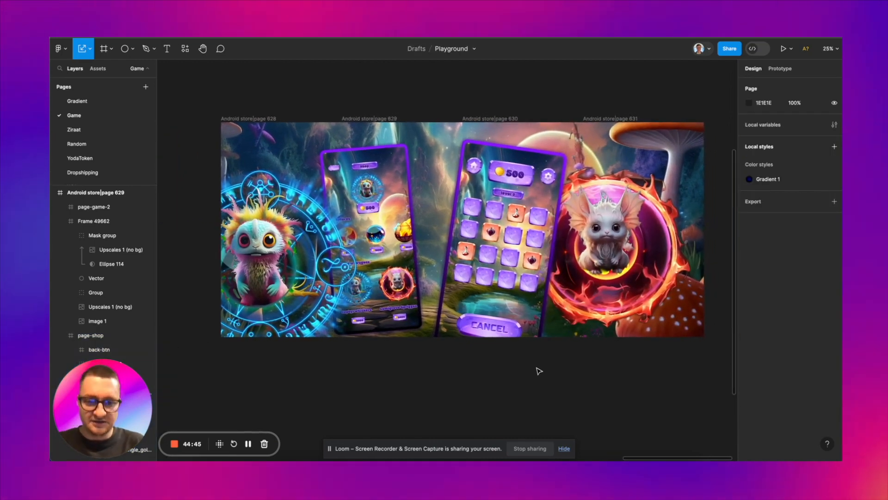
pyautogui.hscroll(-3, 539, 370)
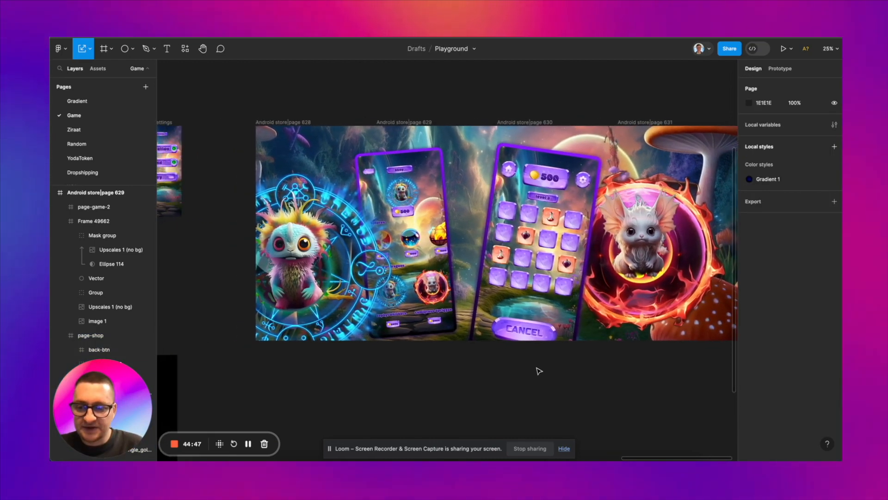
pyautogui.scroll(-2, 539, 370)
pyautogui.hscroll(-3, 539, 370)
pyautogui.scroll(-2, 538, 369)
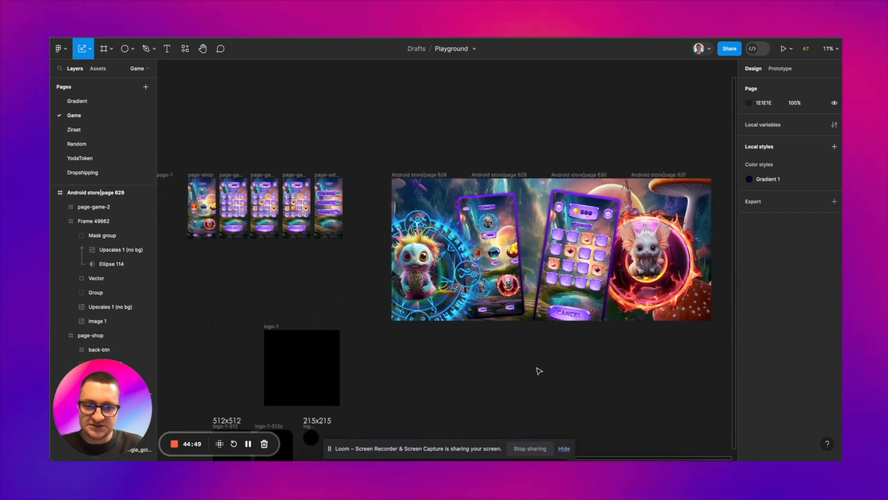
pyautogui.hscroll(-3, 470, 337)
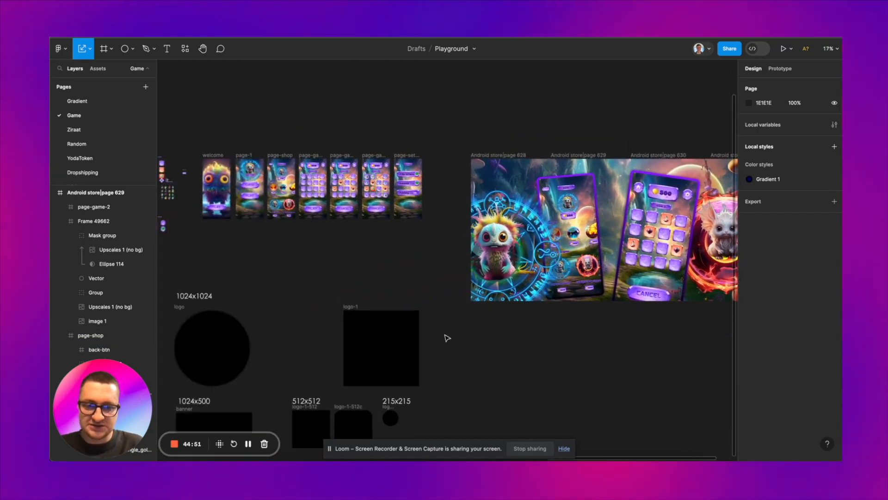
pyautogui.hscroll(-4, 447, 338)
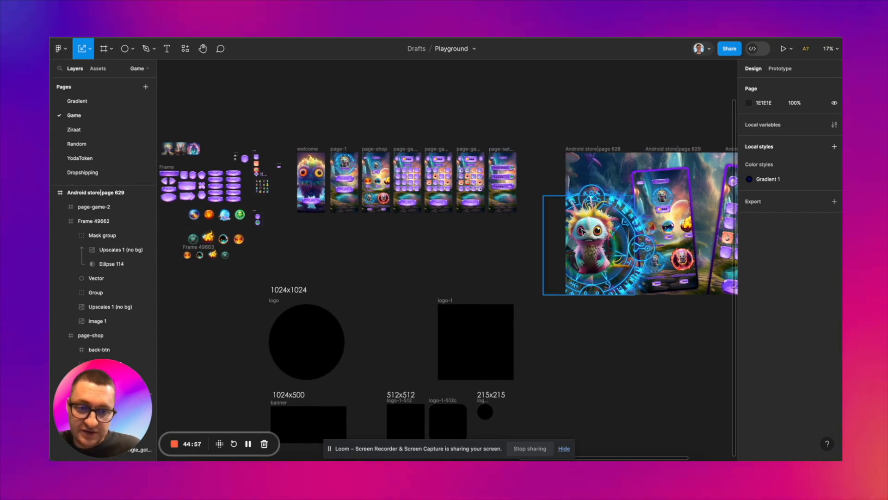
pyautogui.scroll(5, 313, 171)
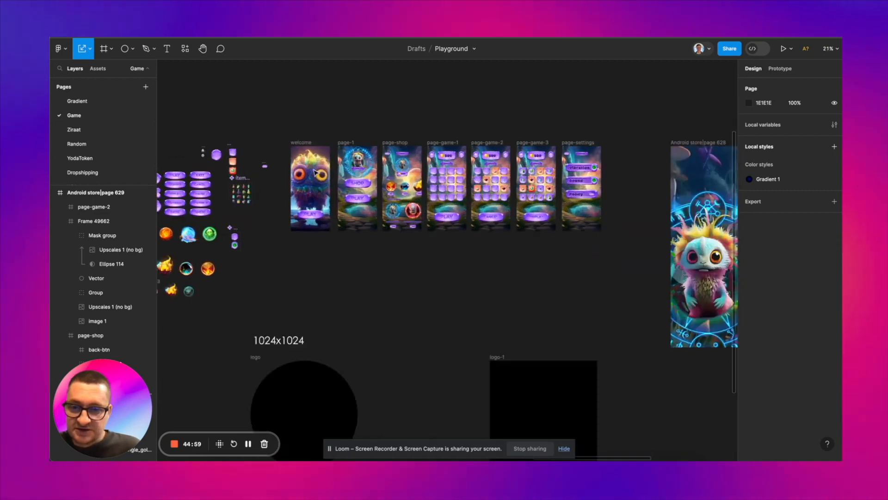
pyautogui.scroll(-5, 314, 171)
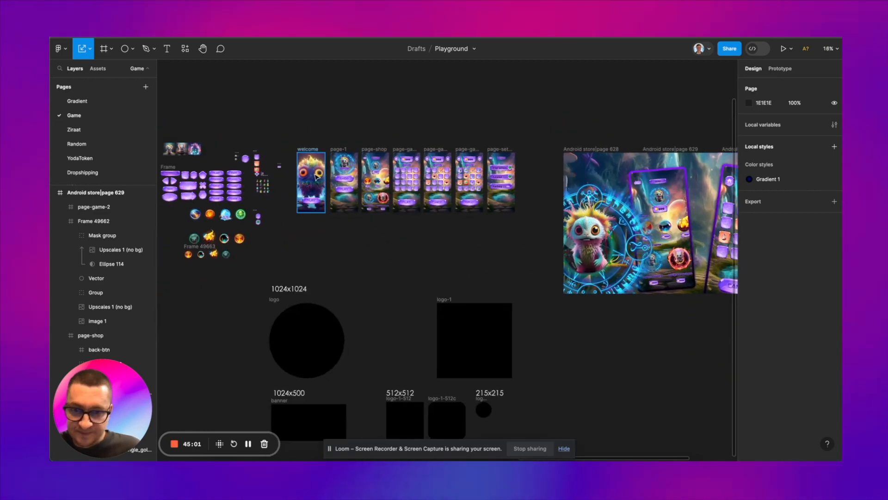
pyautogui.scroll(2, 315, 176)
pyautogui.scroll(-2, 315, 176)
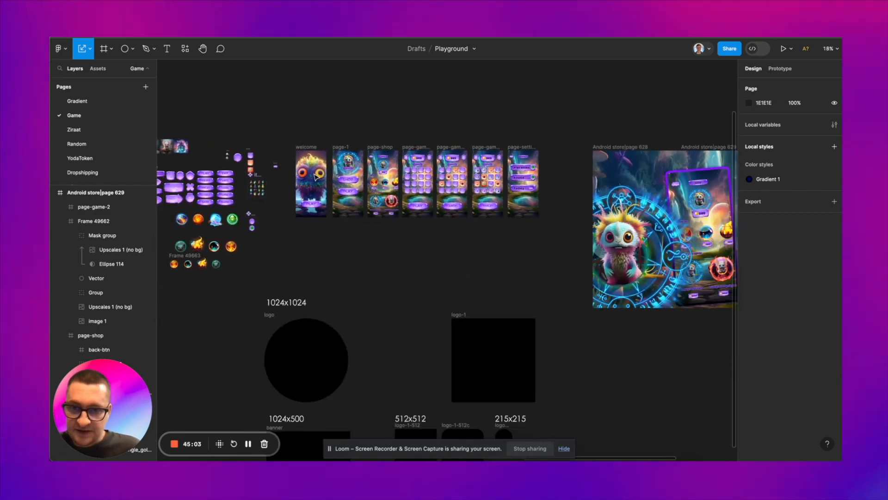
# Step: Copy the furry creature illustration from the welcome screen into the round logo frame and the square logo-1 frame
pyautogui.click(314, 174)
pyautogui.doubleClick(314, 175)
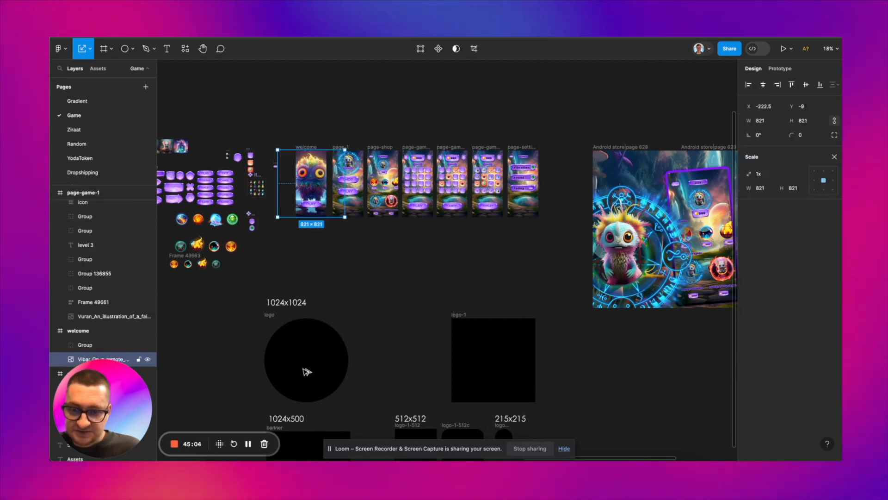
pyautogui.moveTo(307, 371); pyautogui.dragTo(317, 298)
pyautogui.moveTo(311, 352); pyautogui.dragTo(315, 360)
pyautogui.click(482, 351)
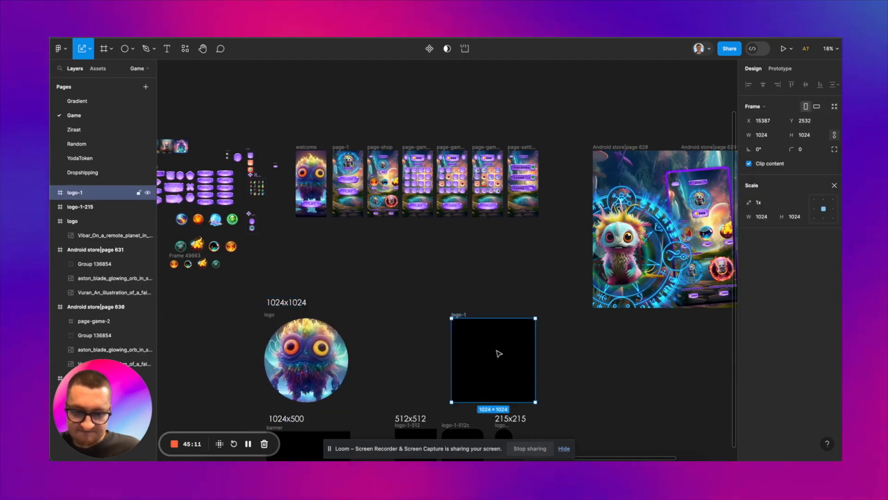
pyautogui.hotkey('ctrl', 'v')
# Step: Paste the creature illustration into the 1024 × 500 banner frame and scale it to 1119 × 1119 so the face fits
pyautogui.scroll(-5, 497, 354)
pyautogui.hscroll(-2, 497, 354)
pyautogui.click(362, 339)
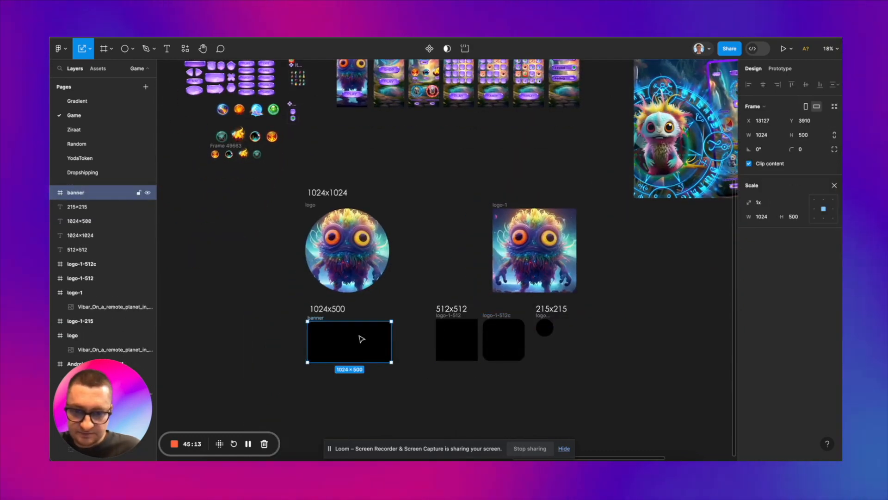
pyautogui.hotkey('ctrl', 'v')
pyautogui.scroll(3, 358, 370)
pyautogui.scroll(-2, 356, 402)
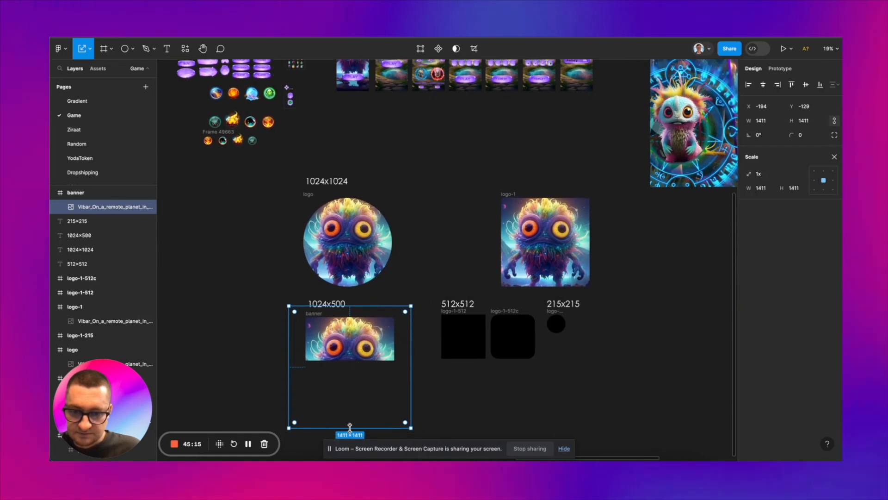
pyautogui.moveTo(355, 428); pyautogui.dragTo(355, 402)
pyautogui.scroll(2, 357, 363)
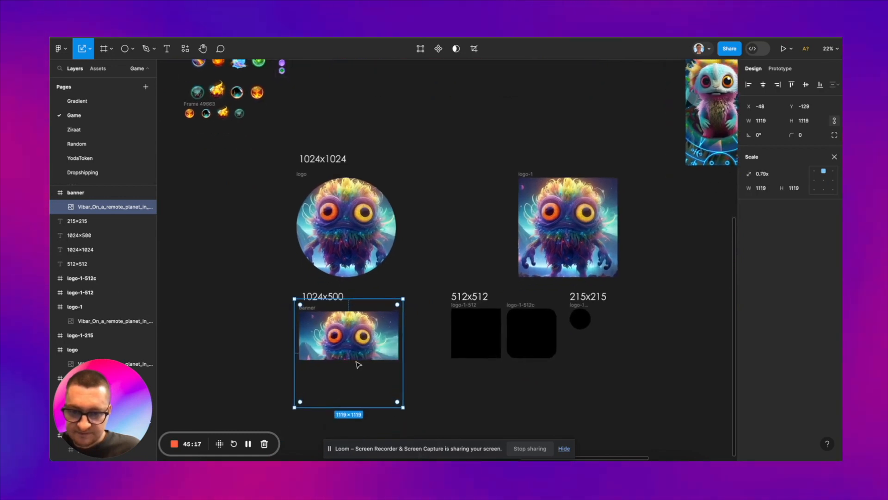
pyautogui.scroll(3, 358, 367)
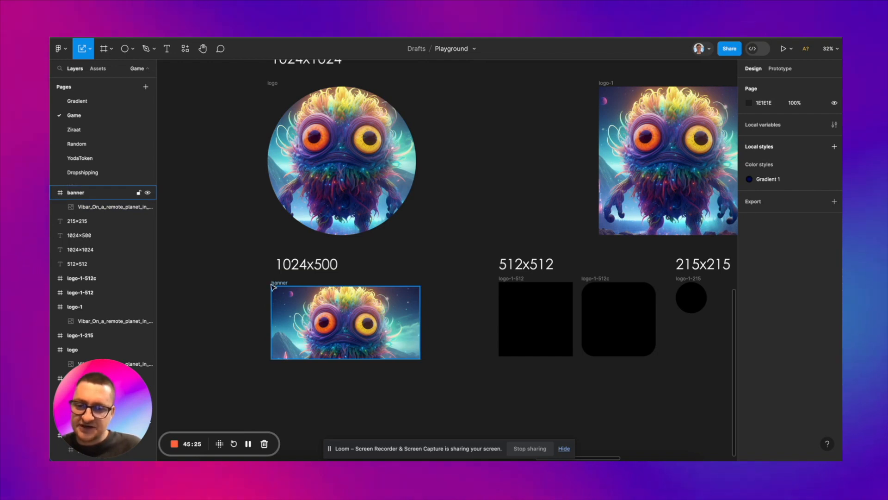
# Step: Copy the banner's creature image into the logo-1-512 frame, scale it to 672 × 672, and place the same copy in logo-1-512c
pyautogui.click(272, 285)
pyautogui.click(321, 328)
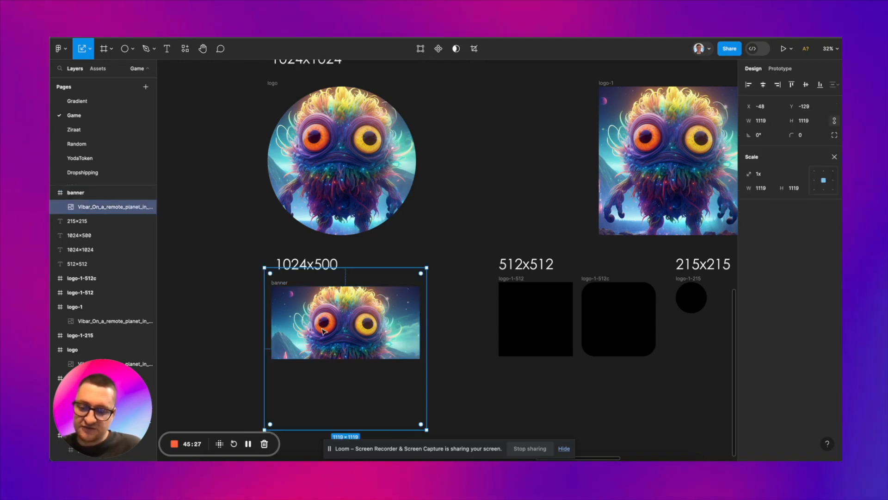
pyautogui.hscroll(2, 321, 327)
pyautogui.click(434, 319)
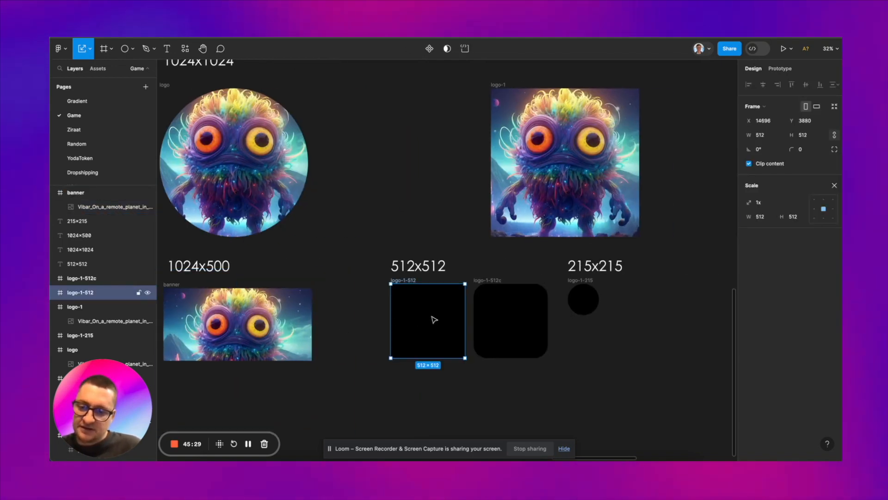
pyautogui.hotkey('ctrl', 'v')
pyautogui.moveTo(544, 319); pyautogui.dragTo(427, 312)
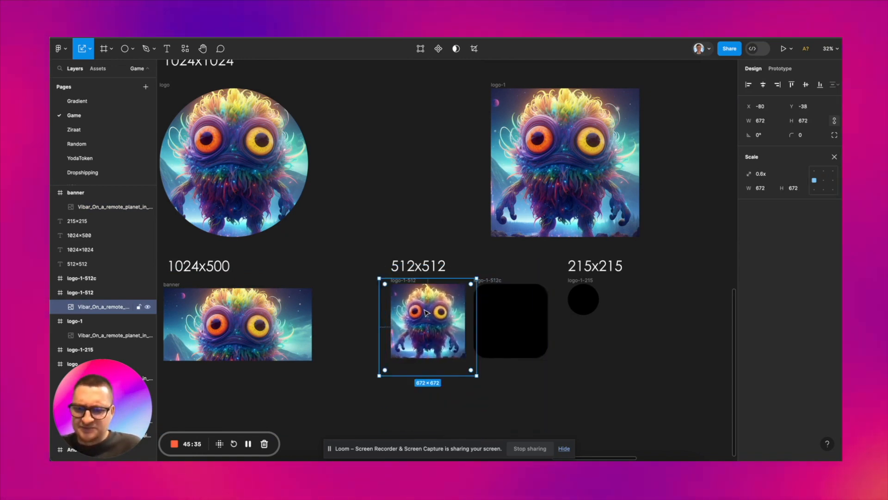
pyautogui.click(538, 315)
pyautogui.hotkey('ctrl', 'v')
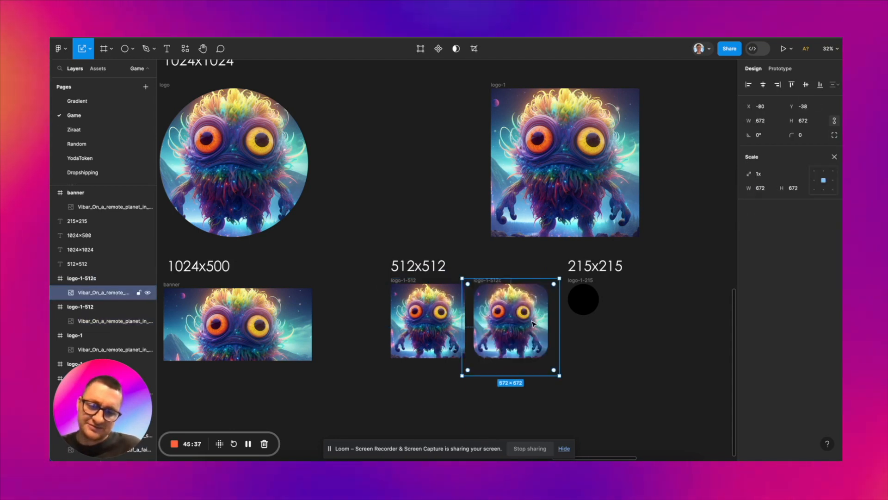
# Step: Paste the creature image into the round logo-1-215 frame and scale it to 279 × 279, centred horizontally in the circle
pyautogui.scroll(3, 532, 321)
pyautogui.click(535, 314)
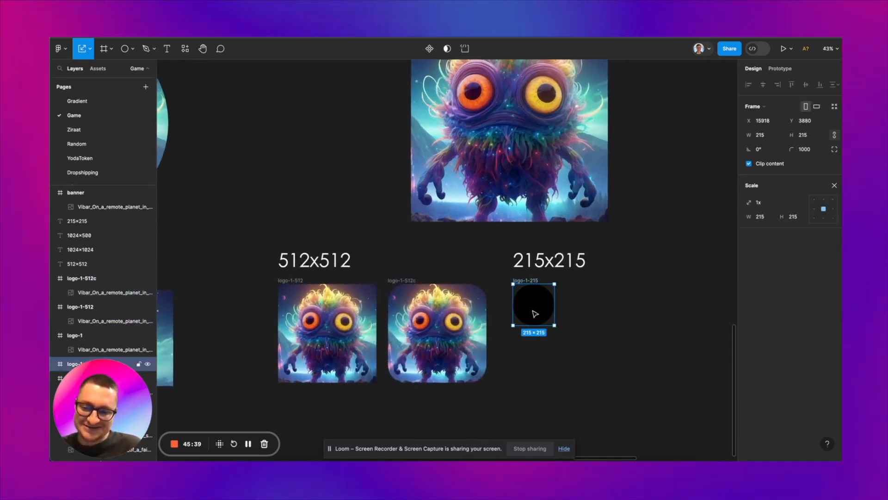
pyautogui.hotkey('ctrl', 'v')
pyautogui.moveTo(628, 343); pyautogui.dragTo(540, 296)
pyautogui.scroll(3, 538, 306)
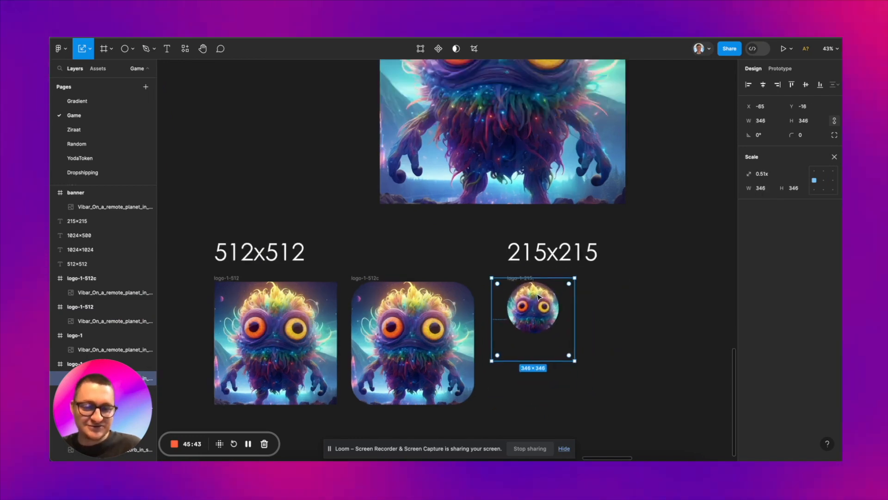
pyautogui.moveTo(535, 368); pyautogui.dragTo(535, 354)
pyautogui.scroll(-5, 535, 353)
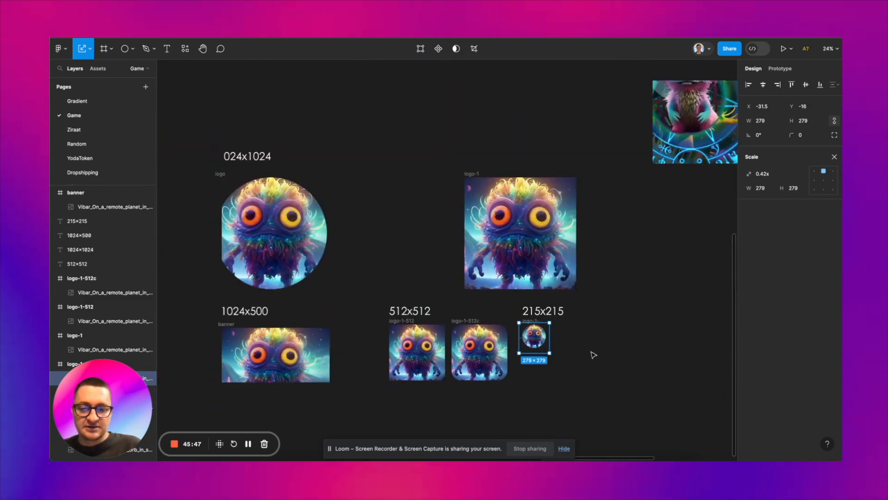
pyautogui.press('Escape')
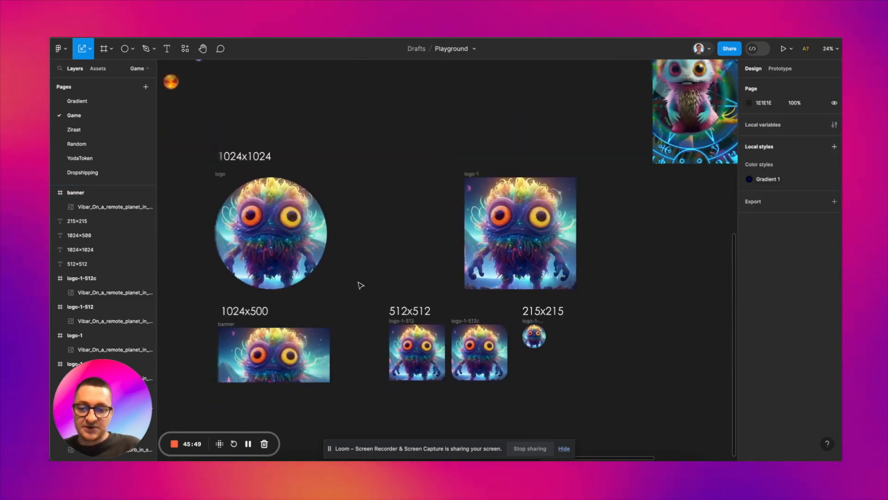
pyautogui.scroll(-2, 361, 286)
pyautogui.scroll(2, 360, 284)
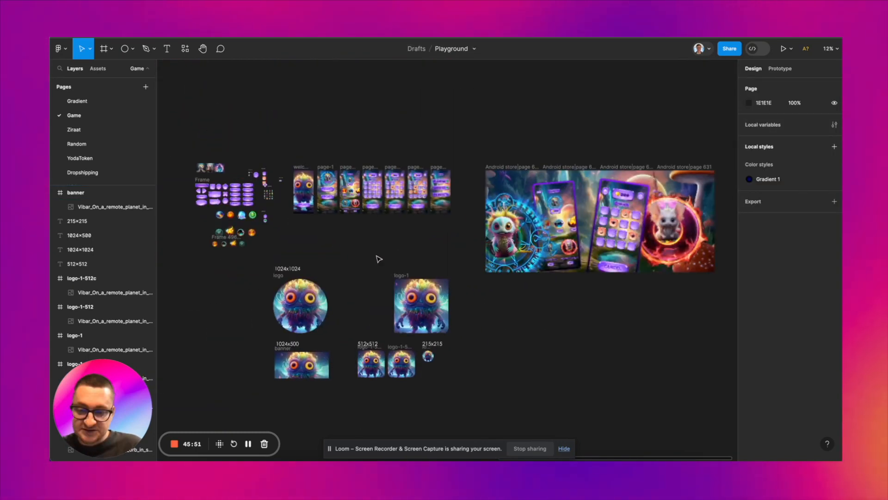